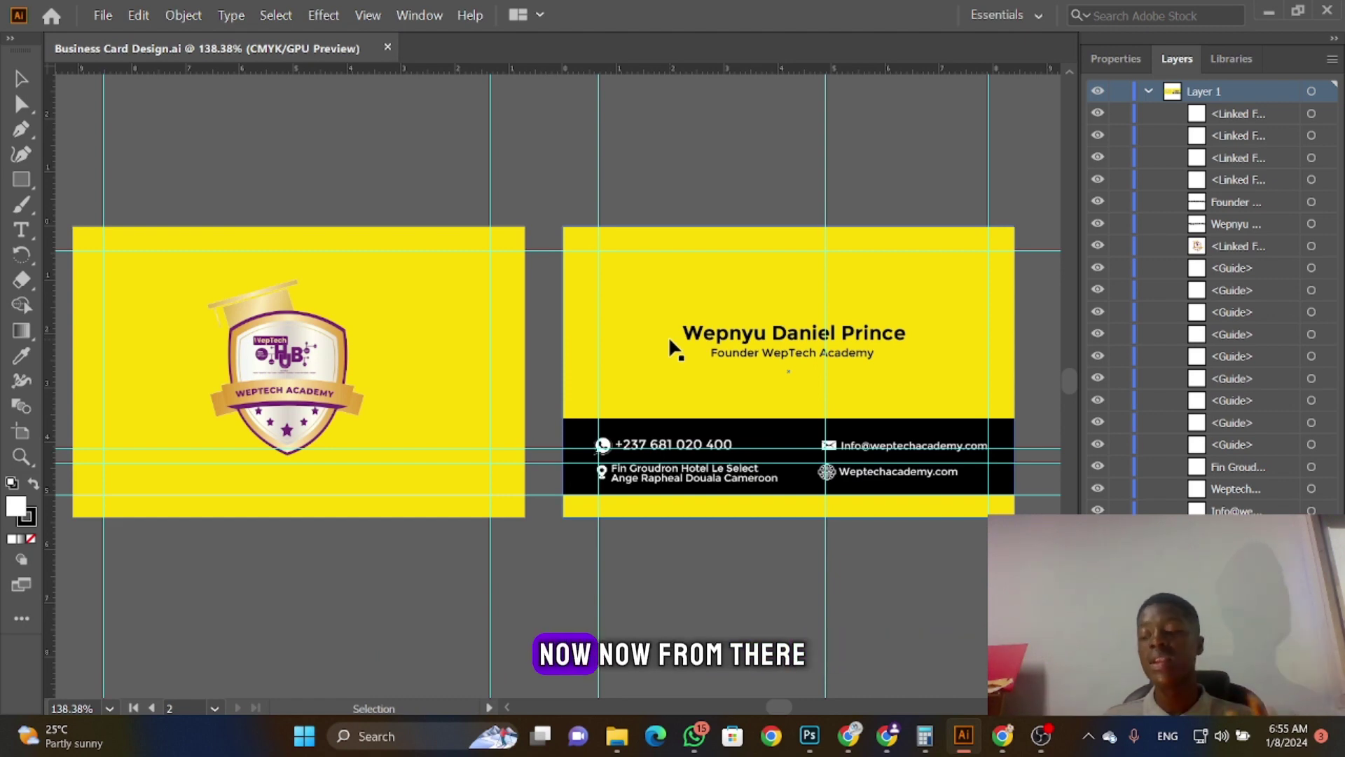
Step: Start a new document from the File menu and view the empty Saved templates tab
click(98, 14)
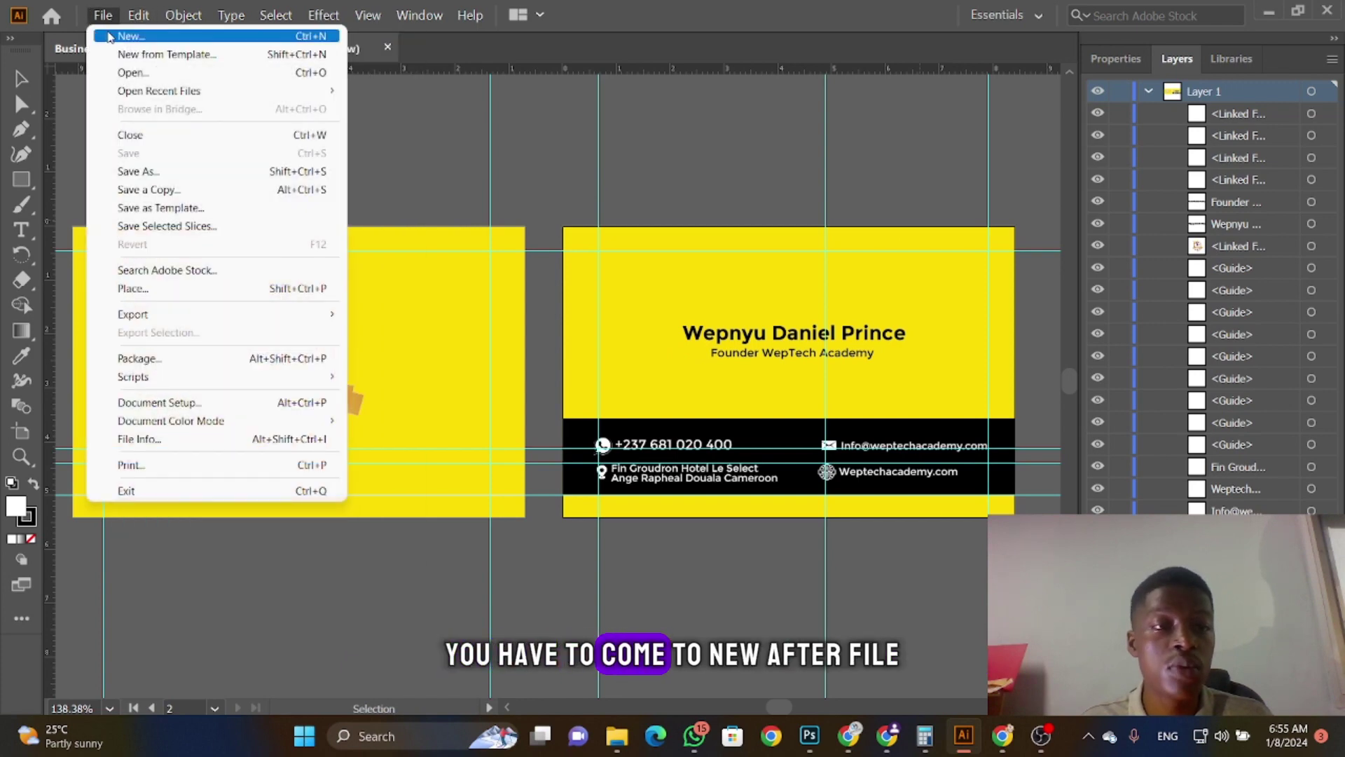
click(116, 36)
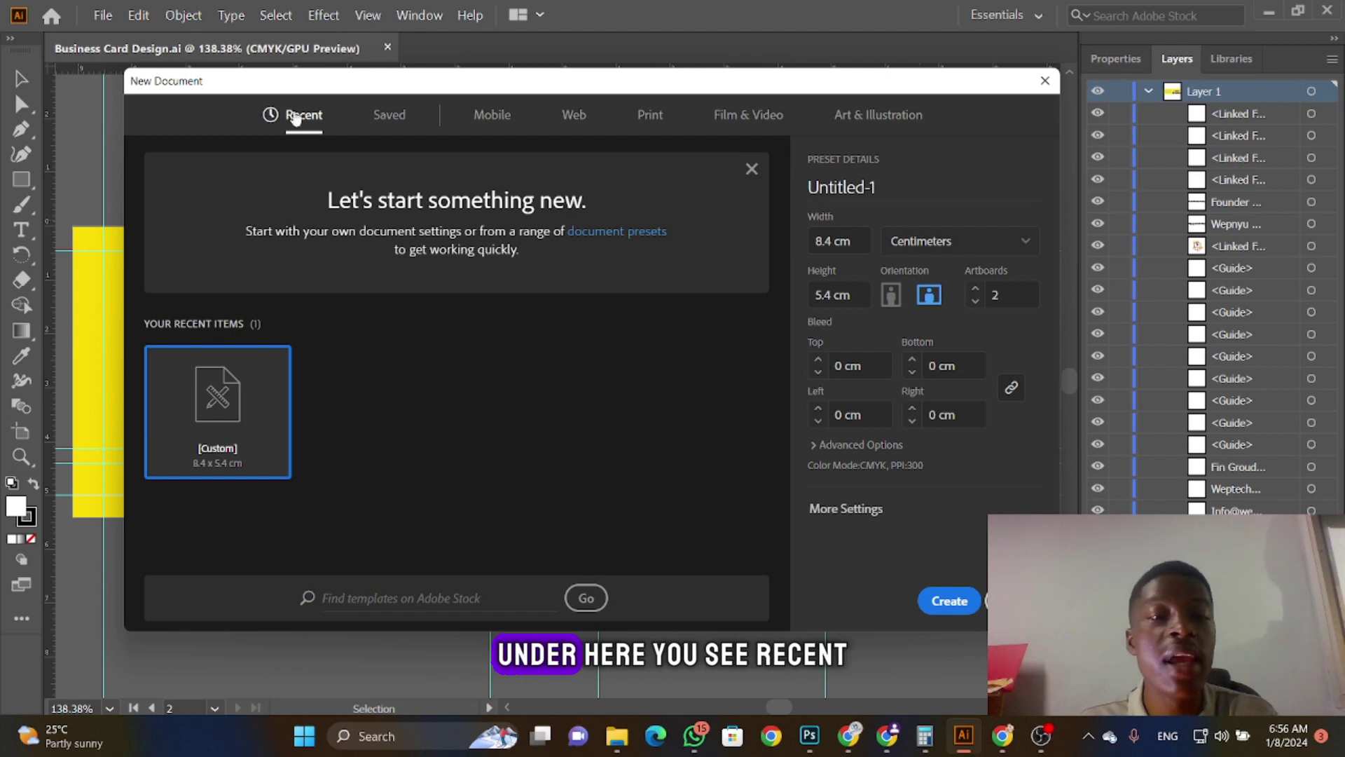
click(390, 126)
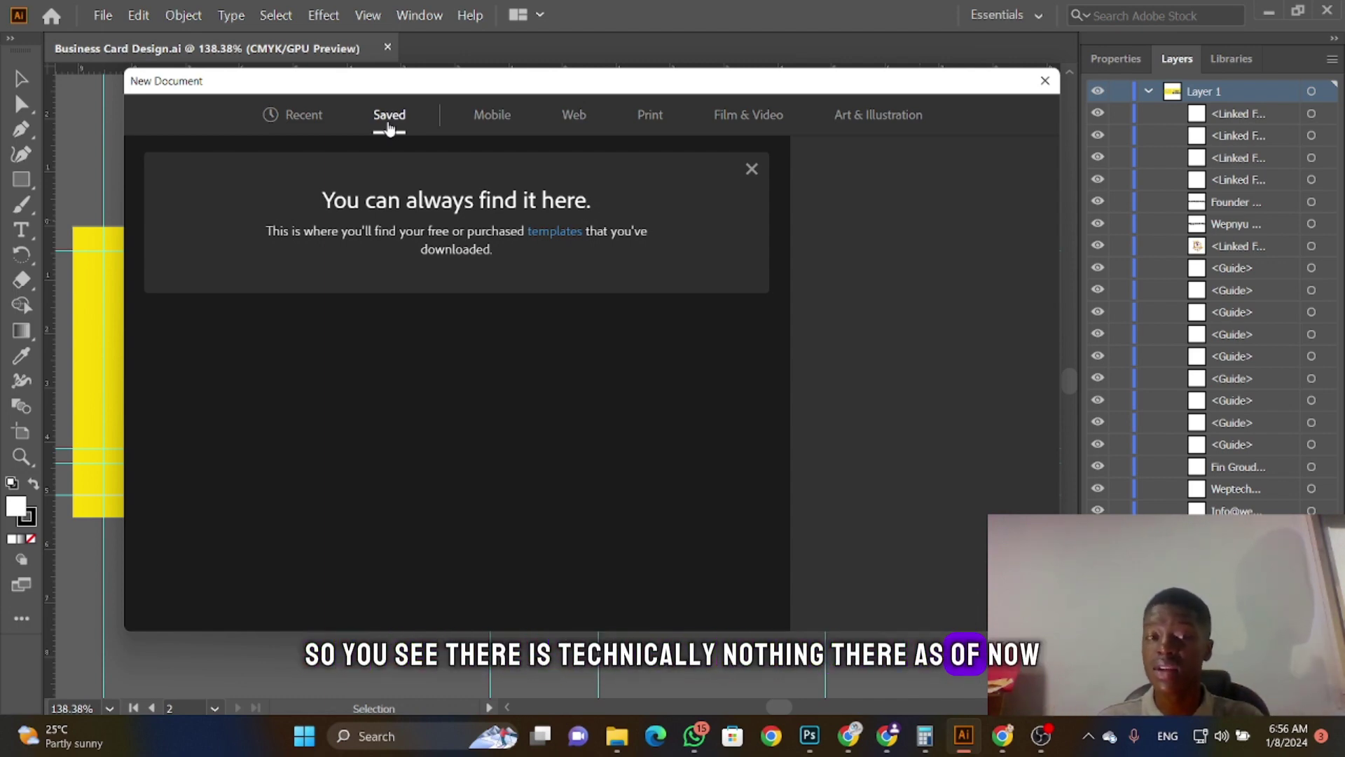
Step: Browse the Mobile presets, trying Surface Pro 3, Apple Watch 42mm and Google Pixel sizes
click(483, 119)
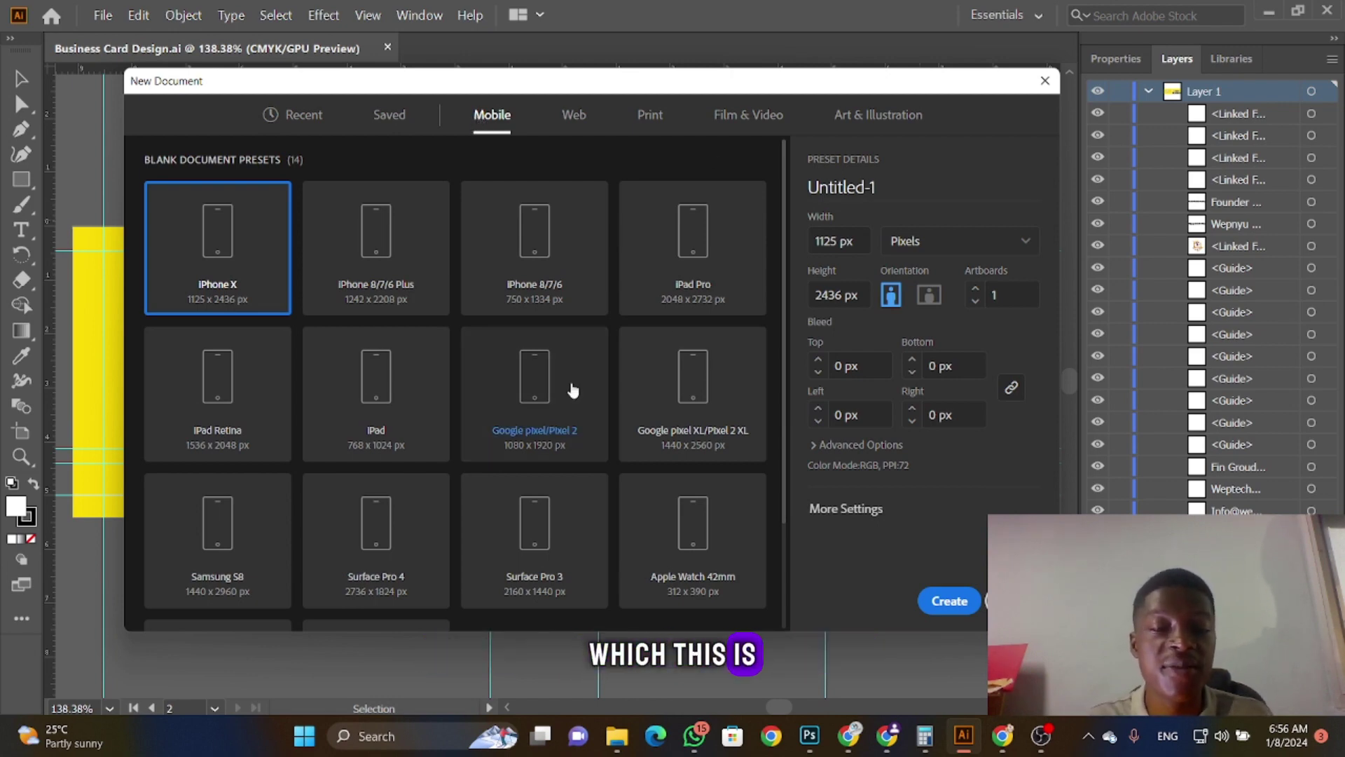
scroll(570, 387, down, 3)
click(550, 419)
click(690, 399)
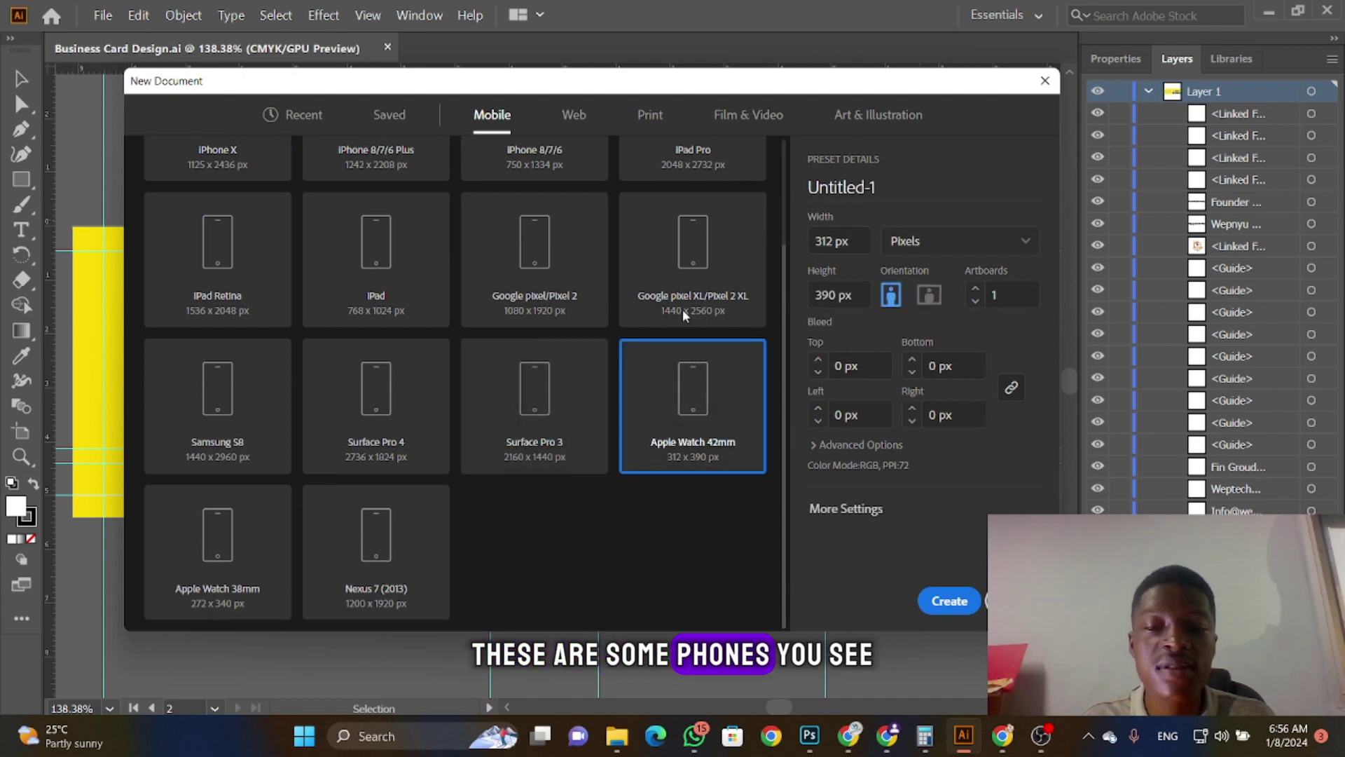
click(682, 309)
click(537, 261)
Step: Try iPad, iPad Retina, Samsung S8, Surface Pro 4 and iPhone 8/7/6 Plus, then show Web presets
click(395, 254)
click(239, 247)
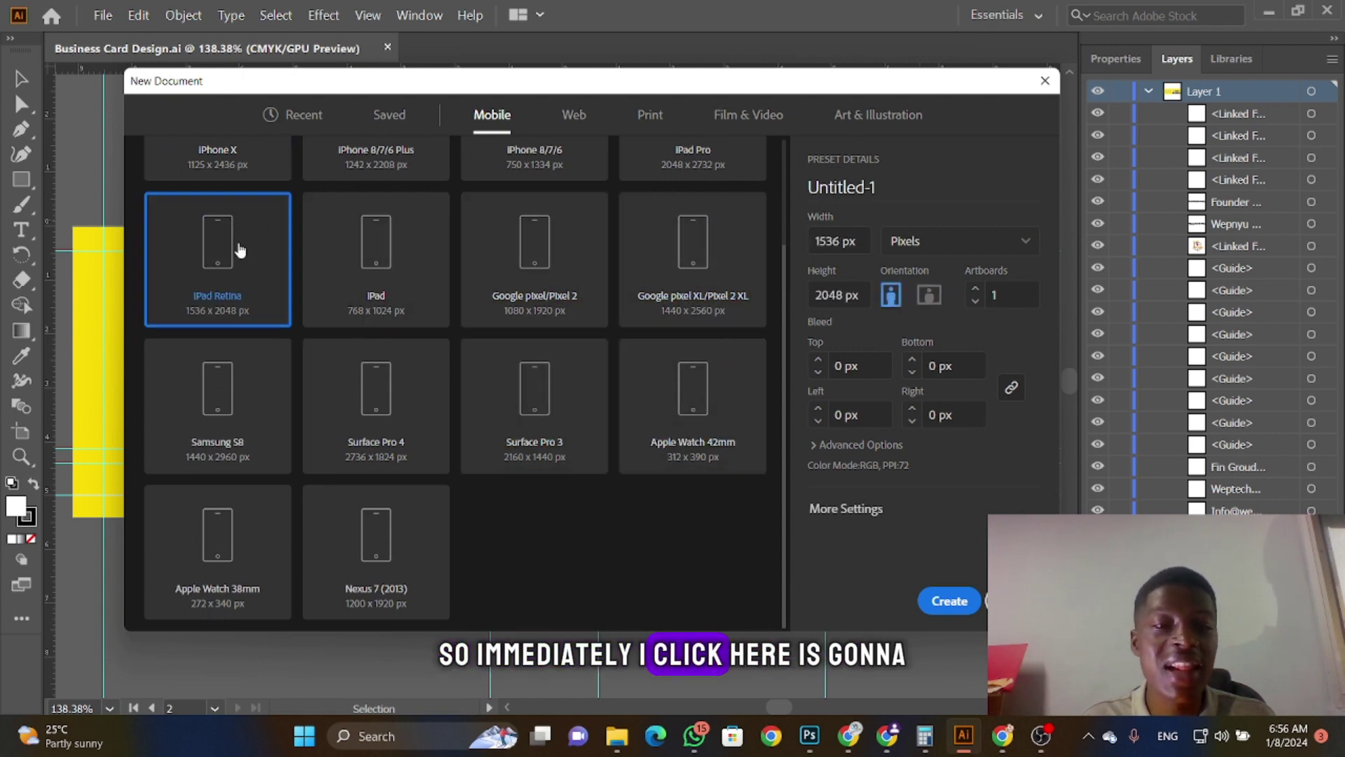
click(202, 364)
click(345, 415)
scroll(350, 399, up, 2)
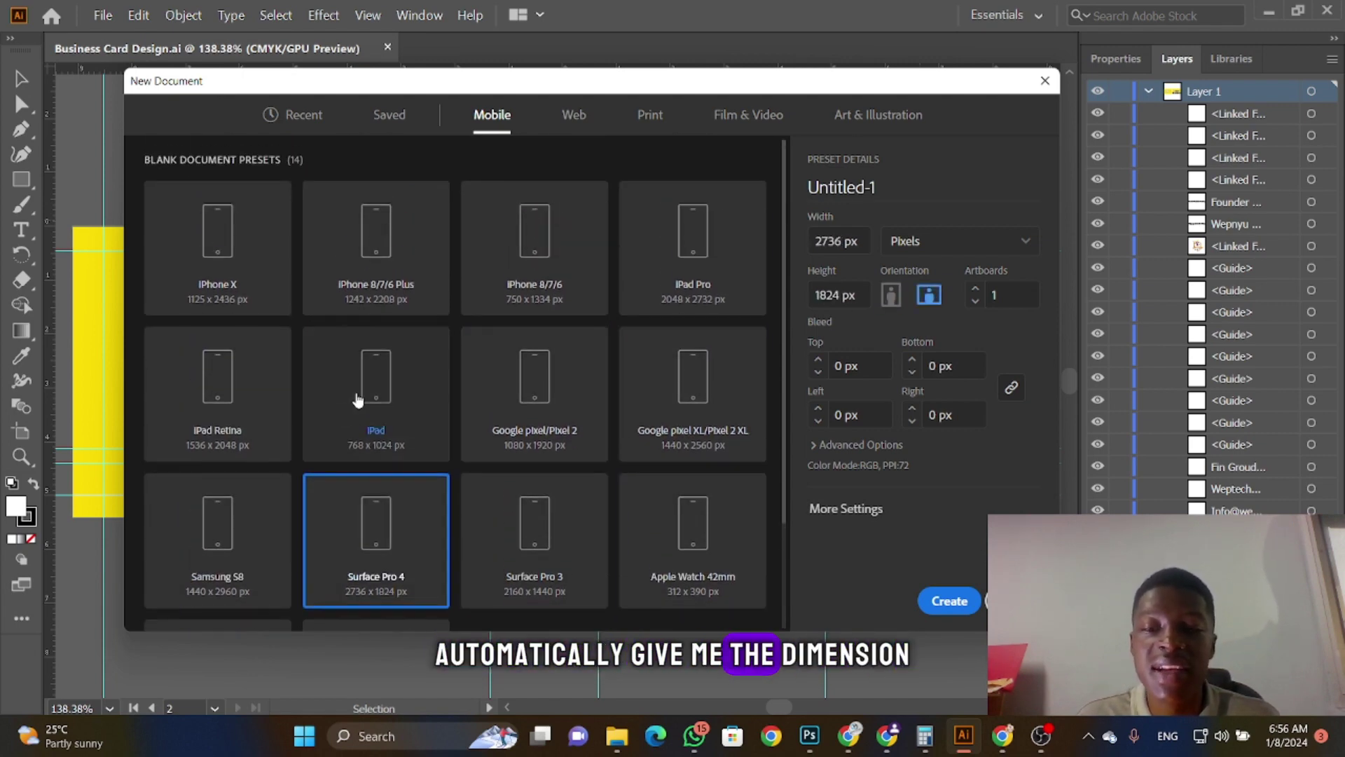
click(426, 284)
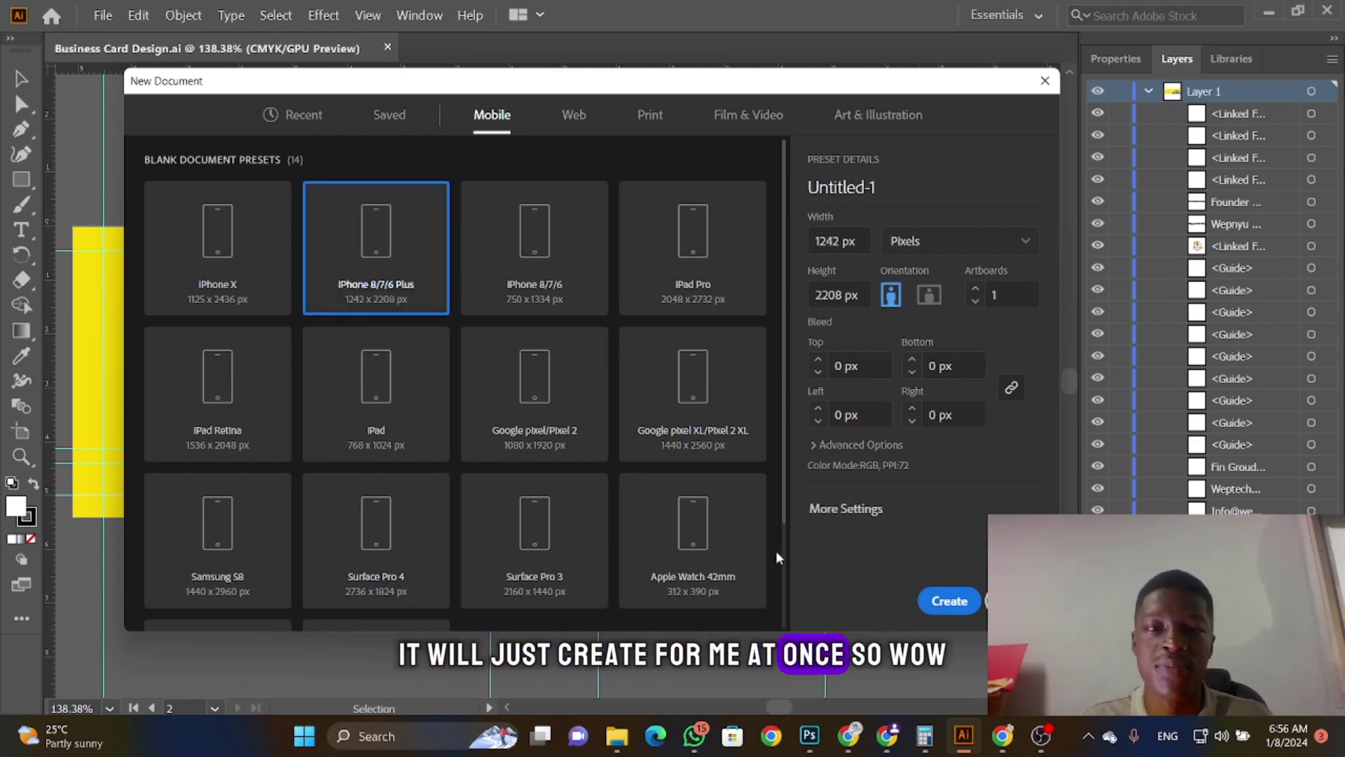
click(567, 115)
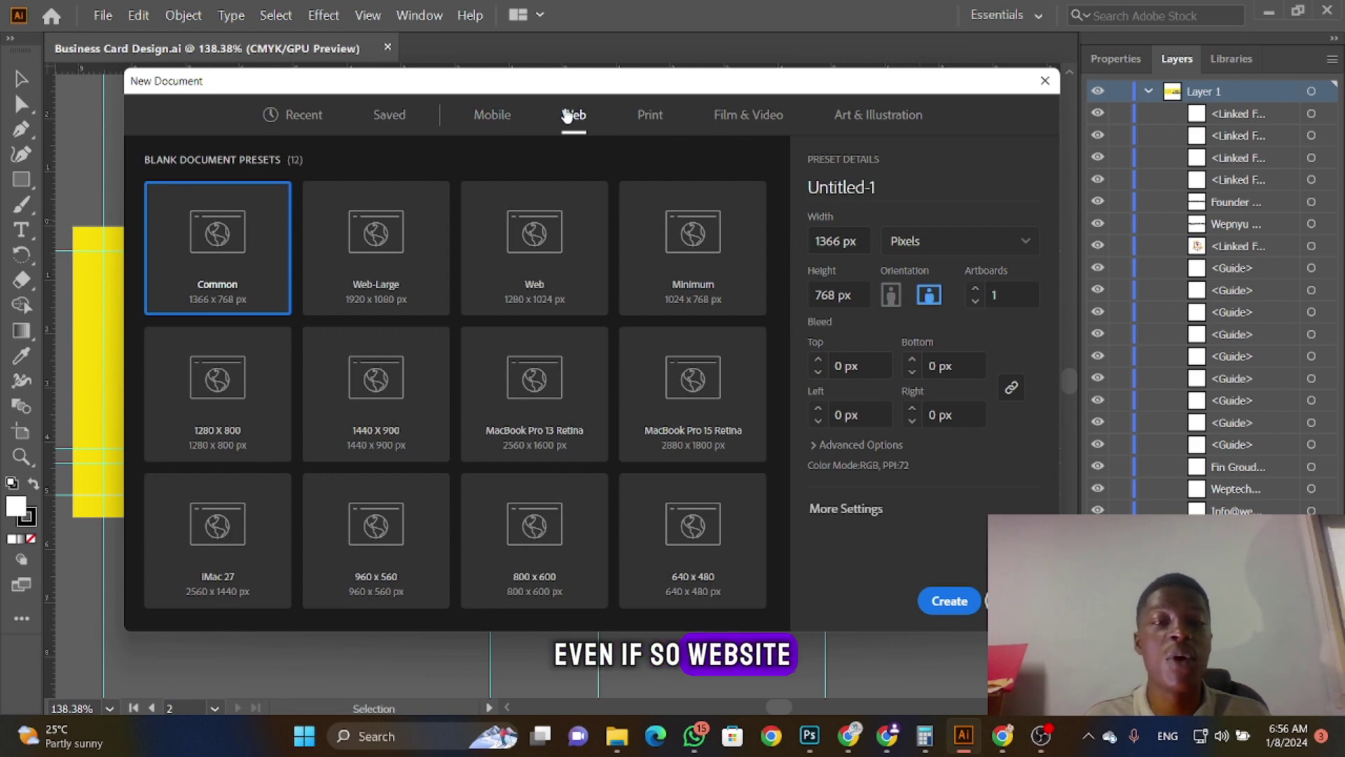
Step: Compare the Web preset sizes, settle on 1440 x 900, then show the Print presets (Letter)
click(351, 290)
click(536, 294)
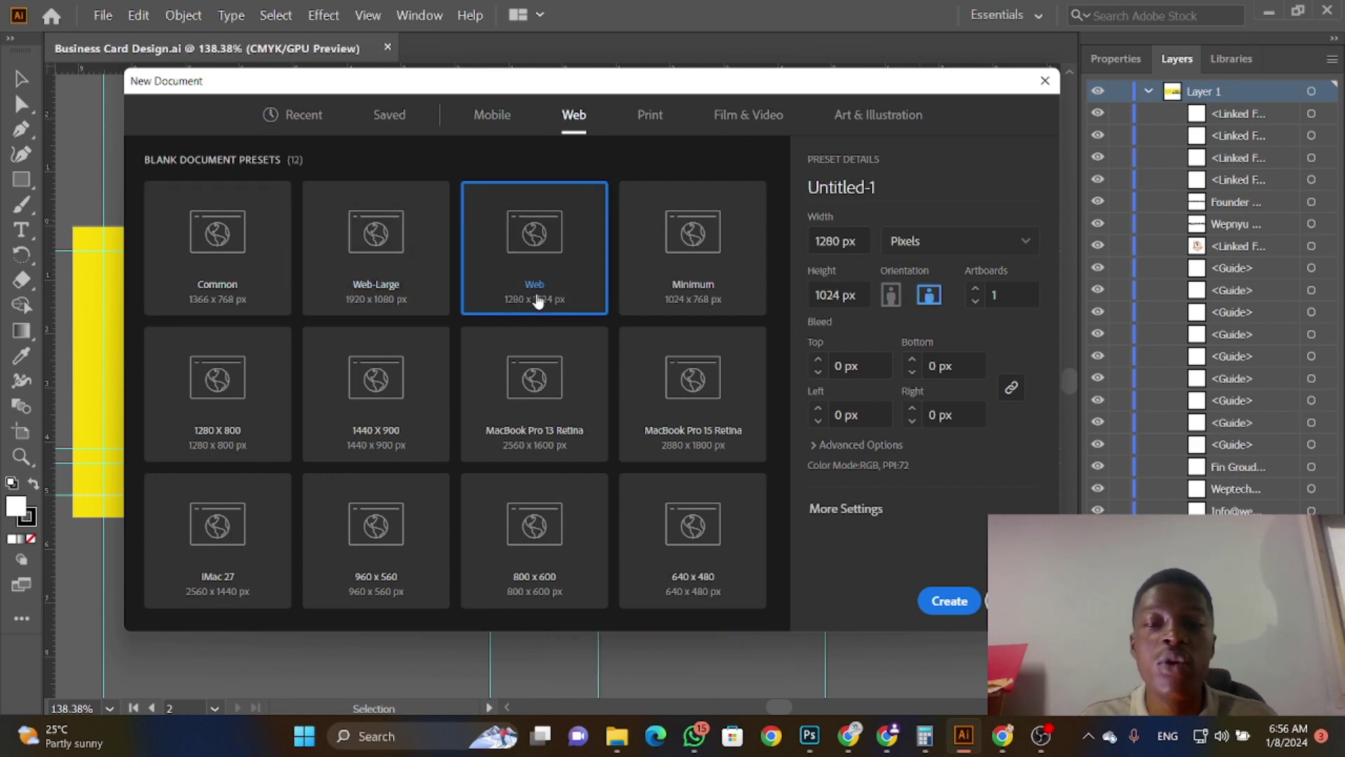
click(691, 287)
click(713, 454)
click(536, 420)
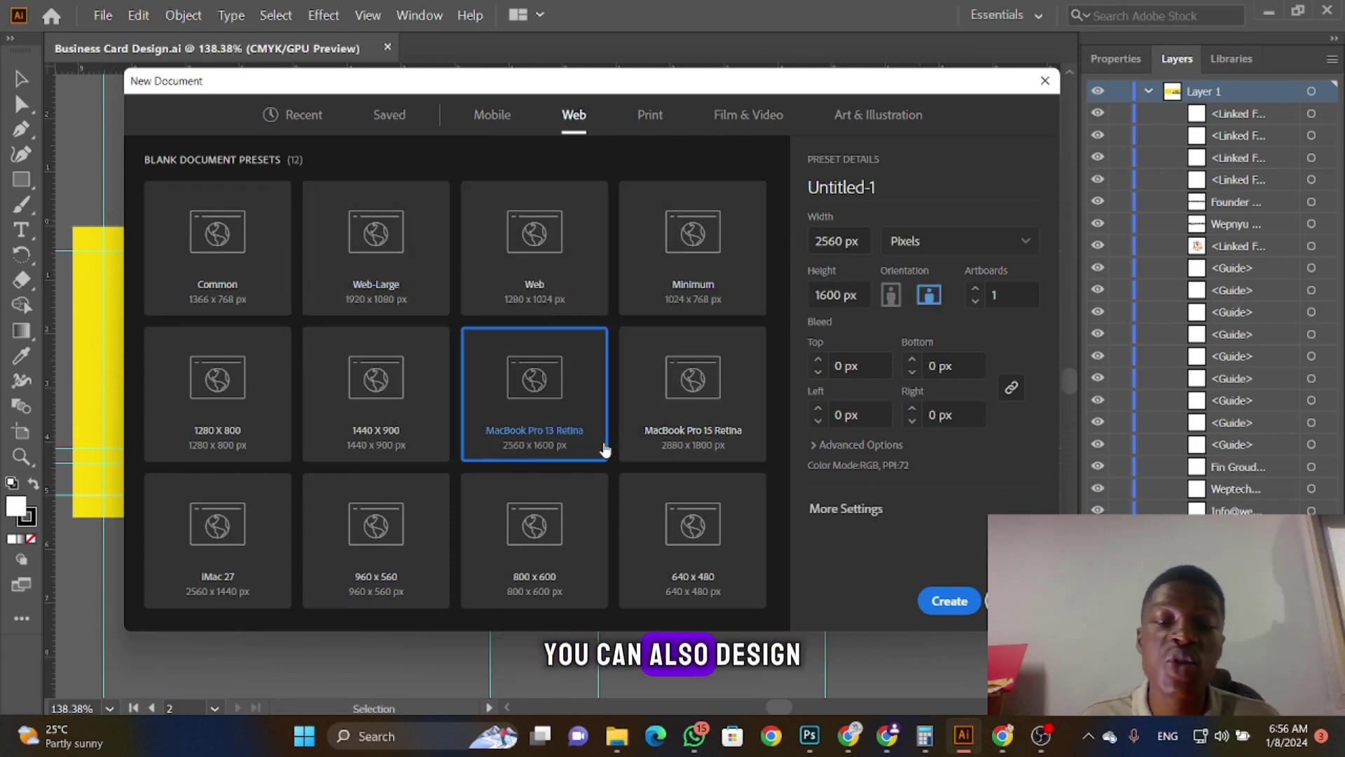
click(574, 561)
key(Right)
click(408, 557)
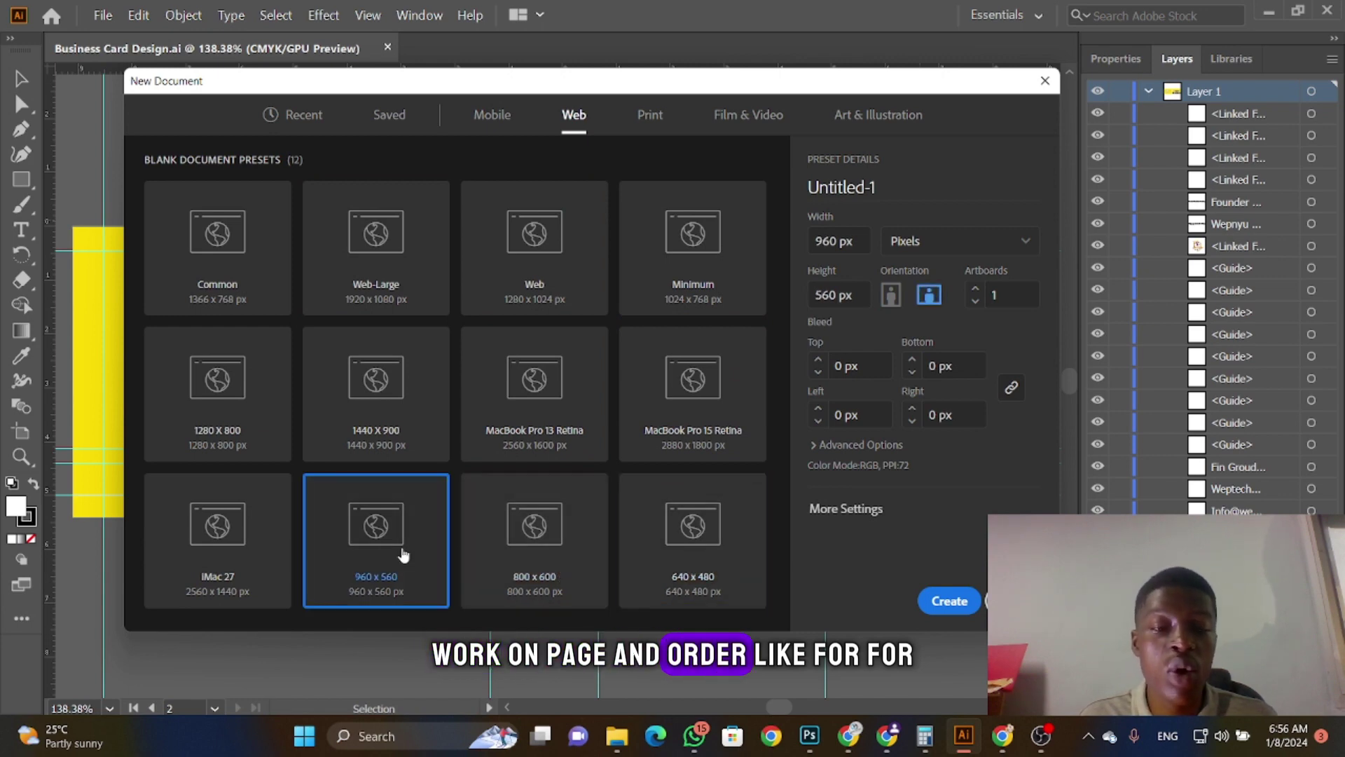
click(231, 530)
click(386, 427)
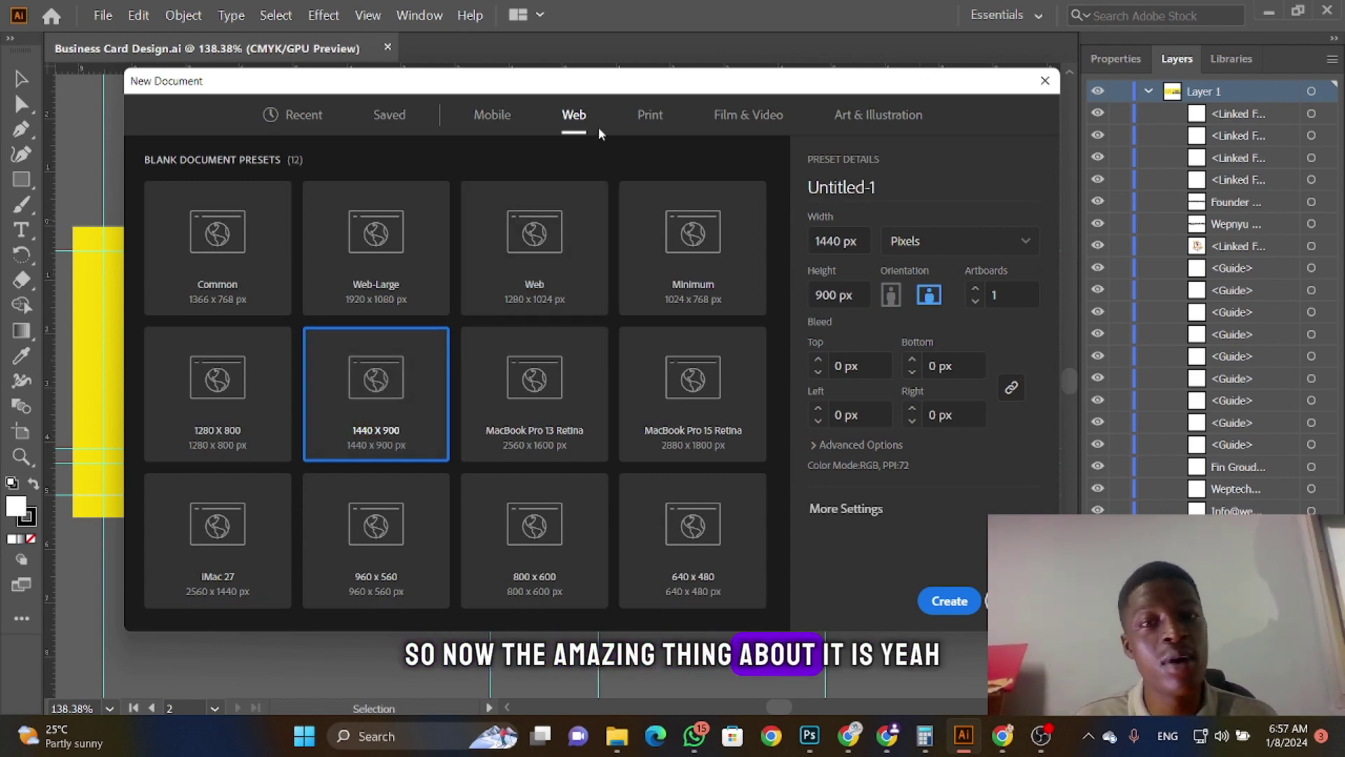
click(662, 122)
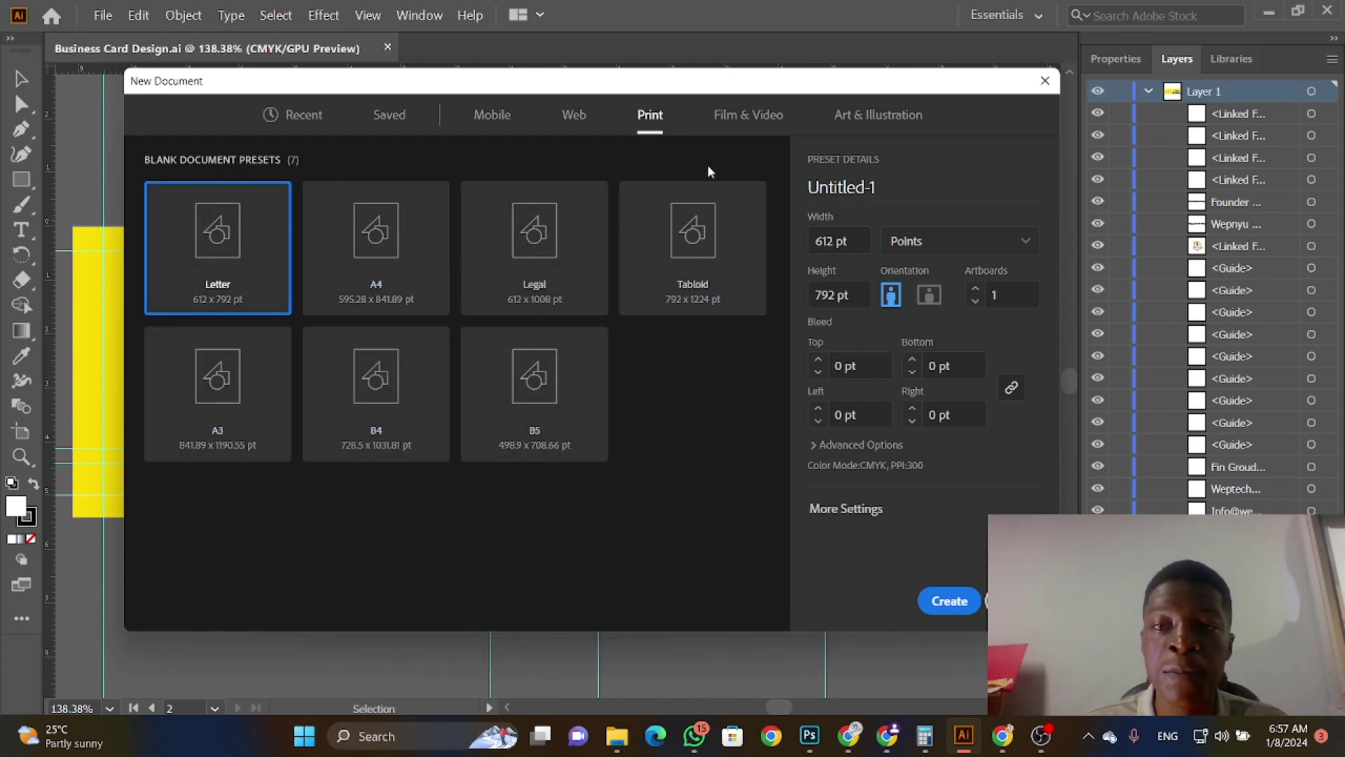
Step: Show the Film & Video presets (HDV 720, 1280 x 720 px) and select the name field
click(737, 123)
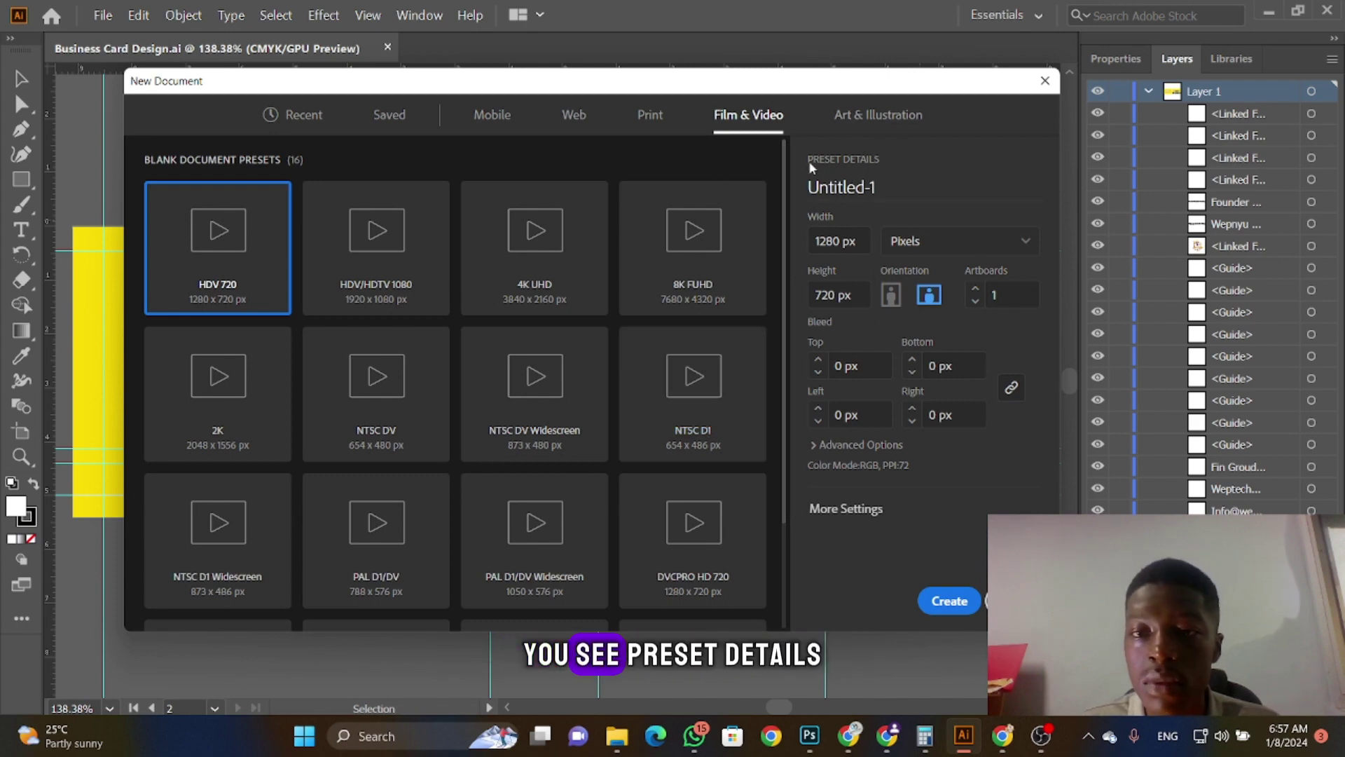
click(876, 187)
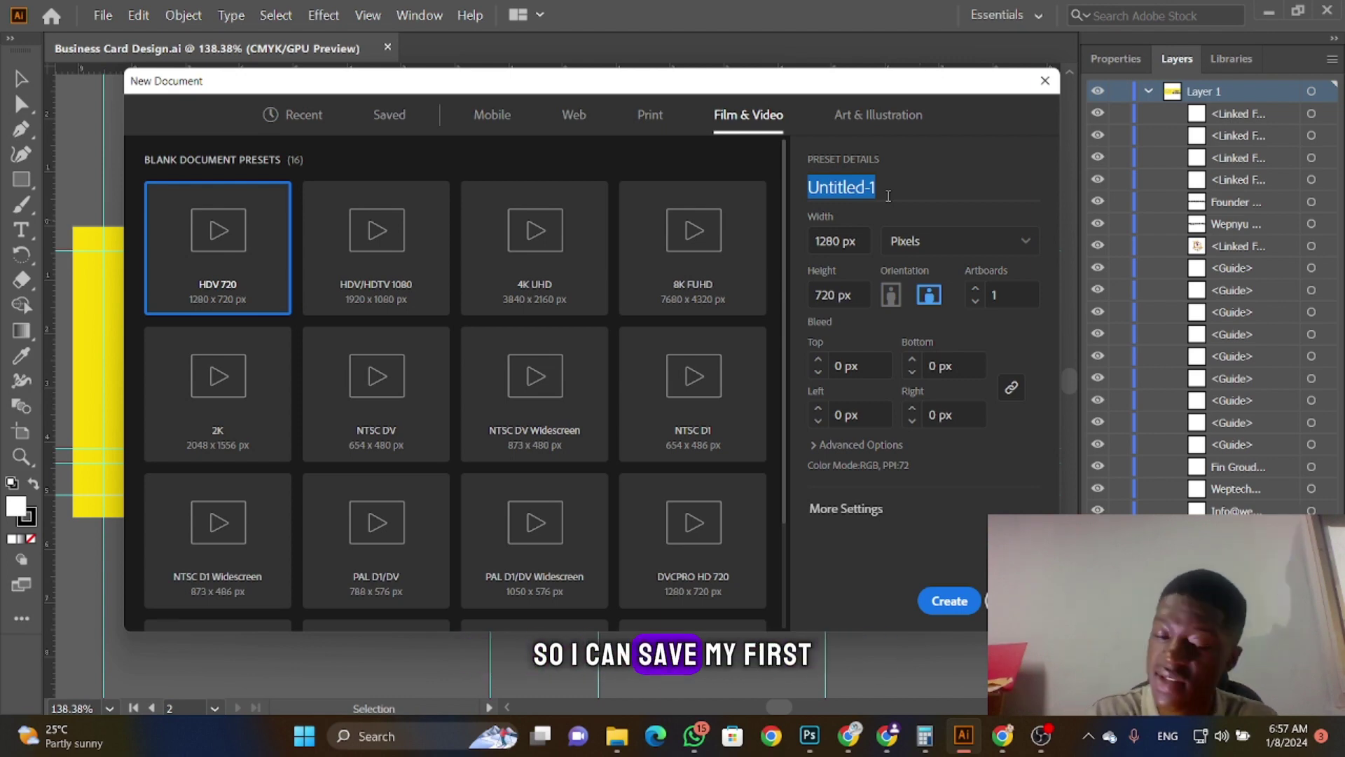
Step: Name the new document 'My First Business Card', fixing the typo
text(My First )
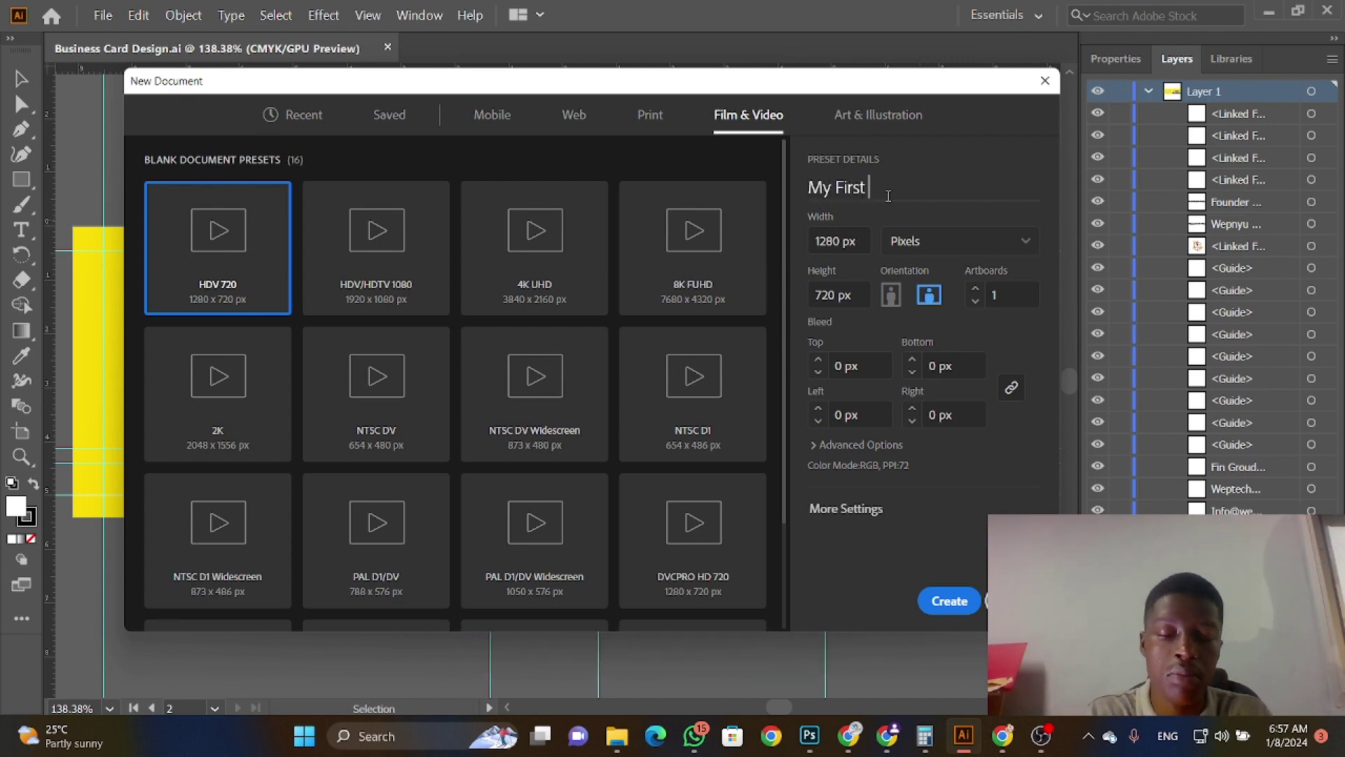
text(Business Card i)
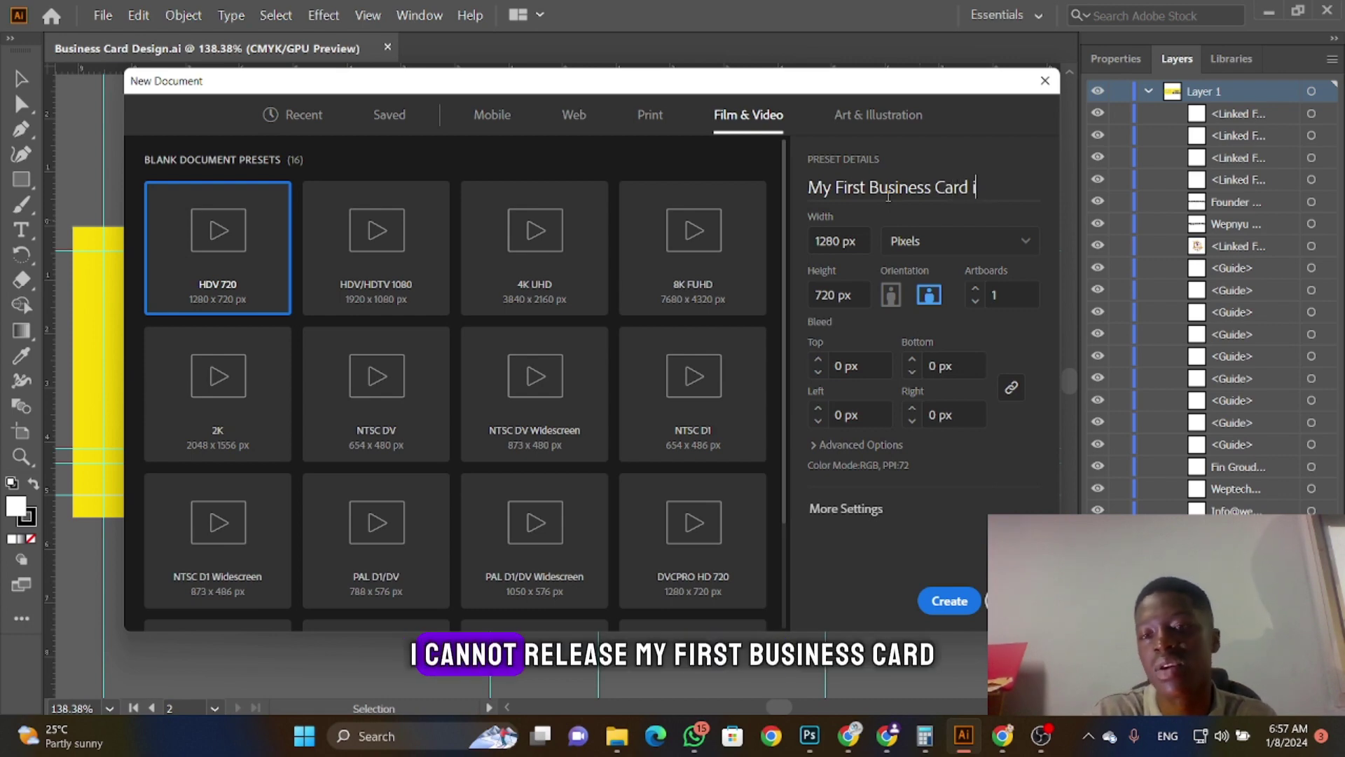
key(BackSpace)
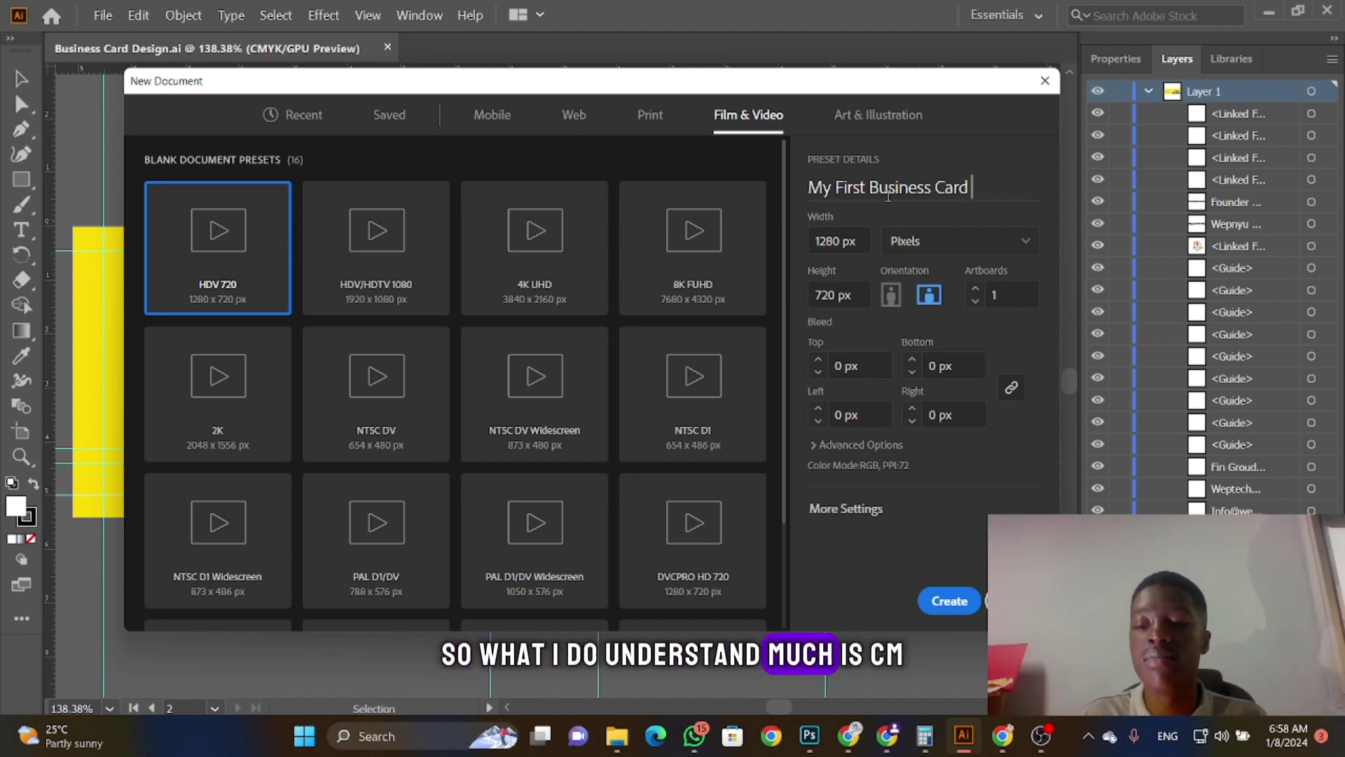
Step: Switch the document units to Centimeters (45.1556 x 25.4 cm) and select the width value
click(938, 242)
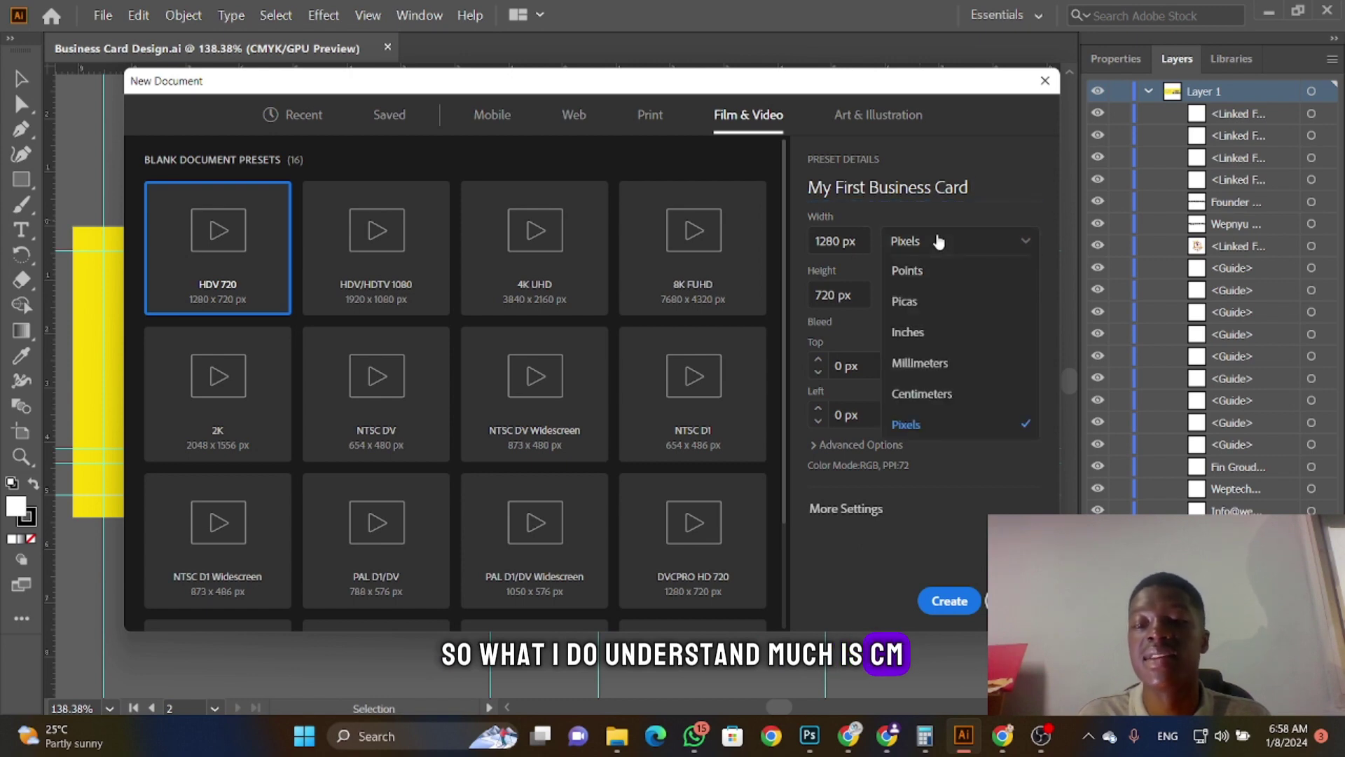
click(939, 242)
click(939, 241)
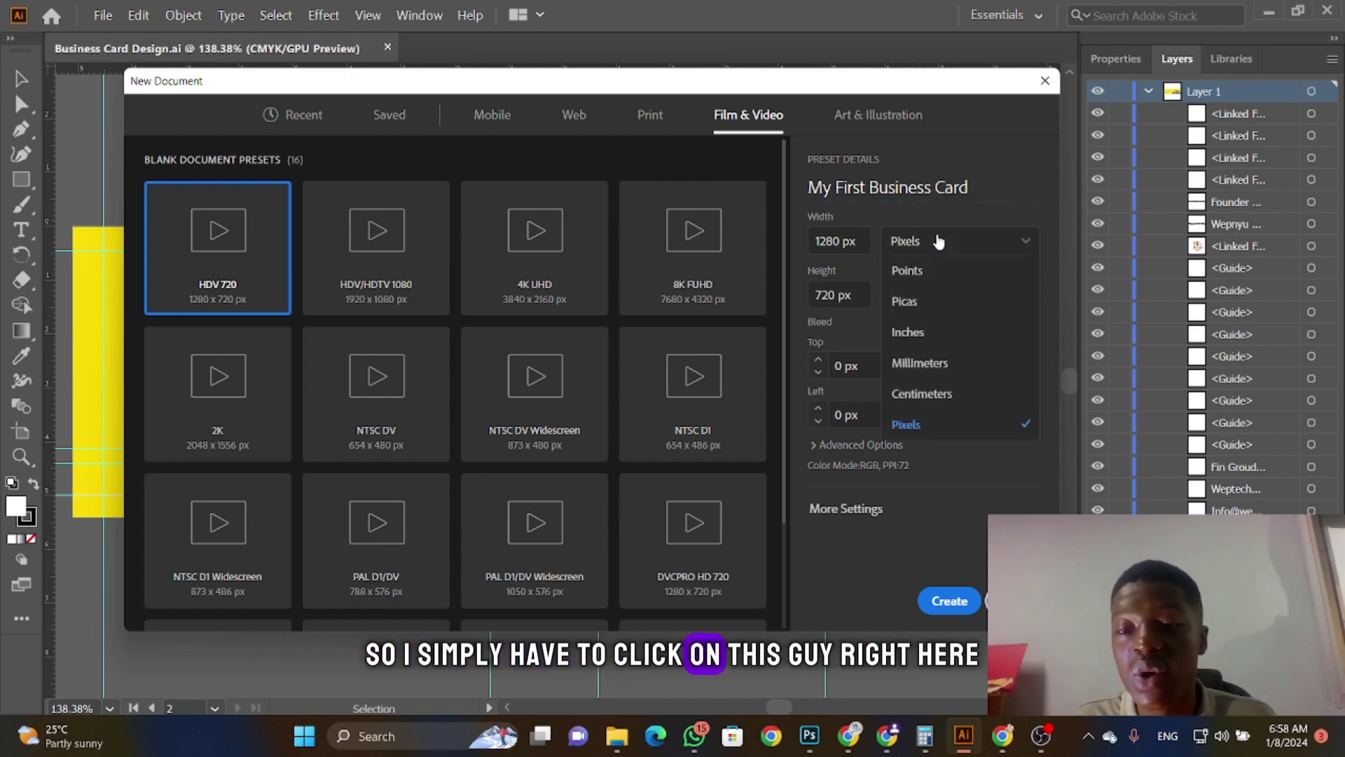
click(939, 241)
click(939, 242)
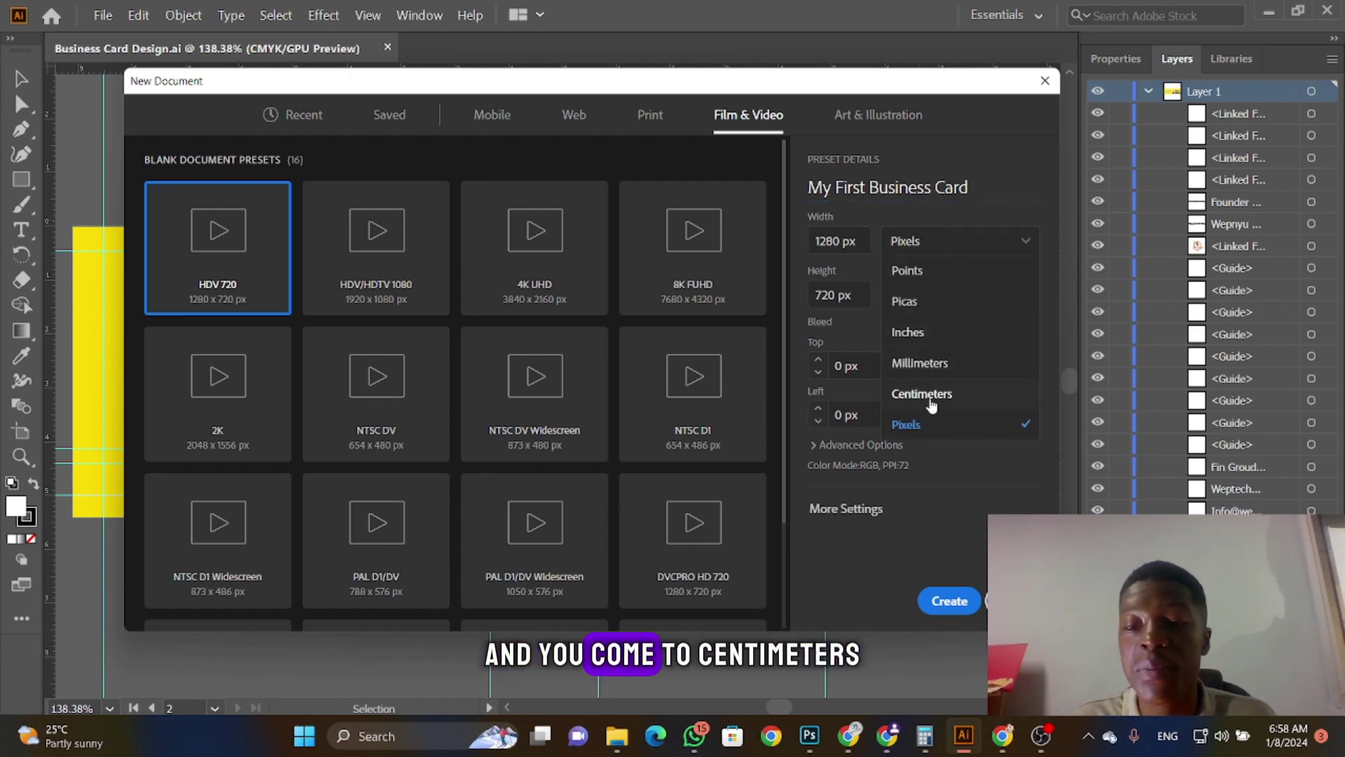
click(922, 394)
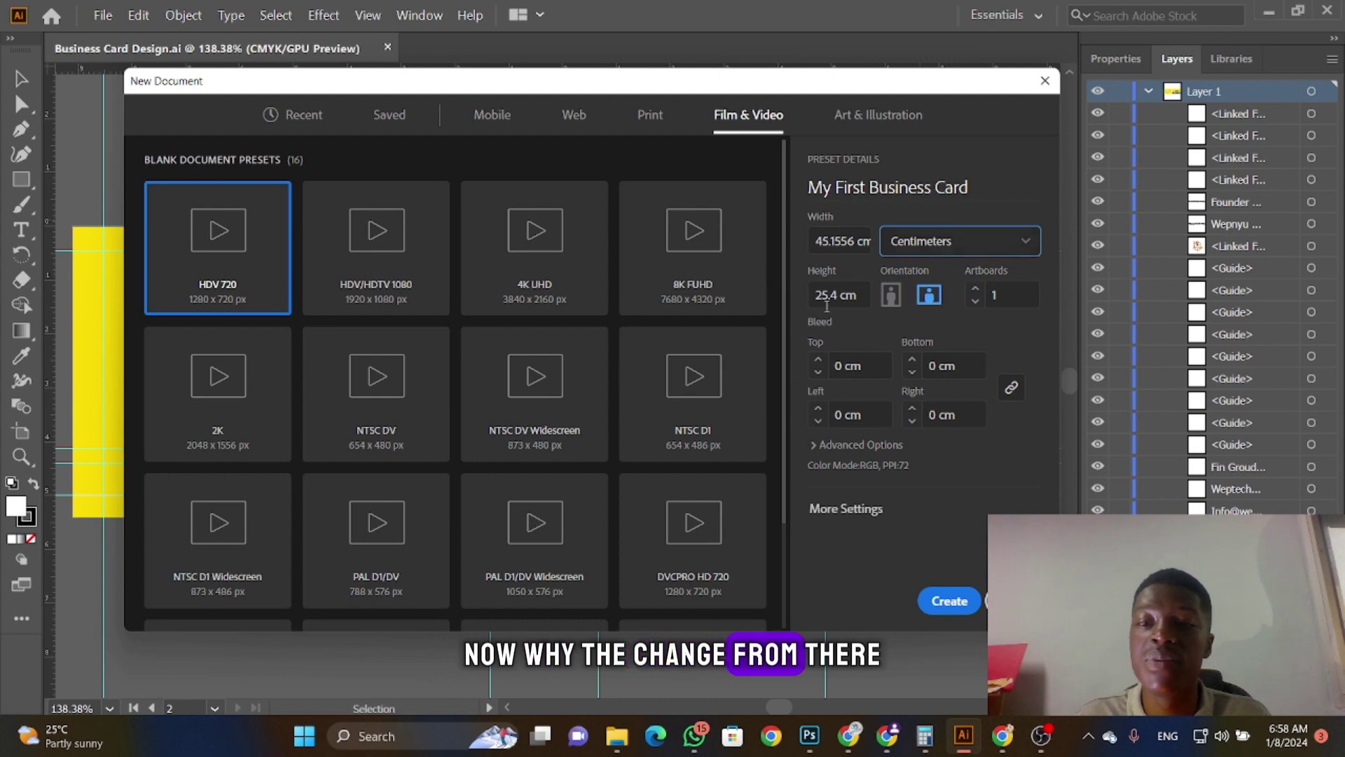
click(845, 242)
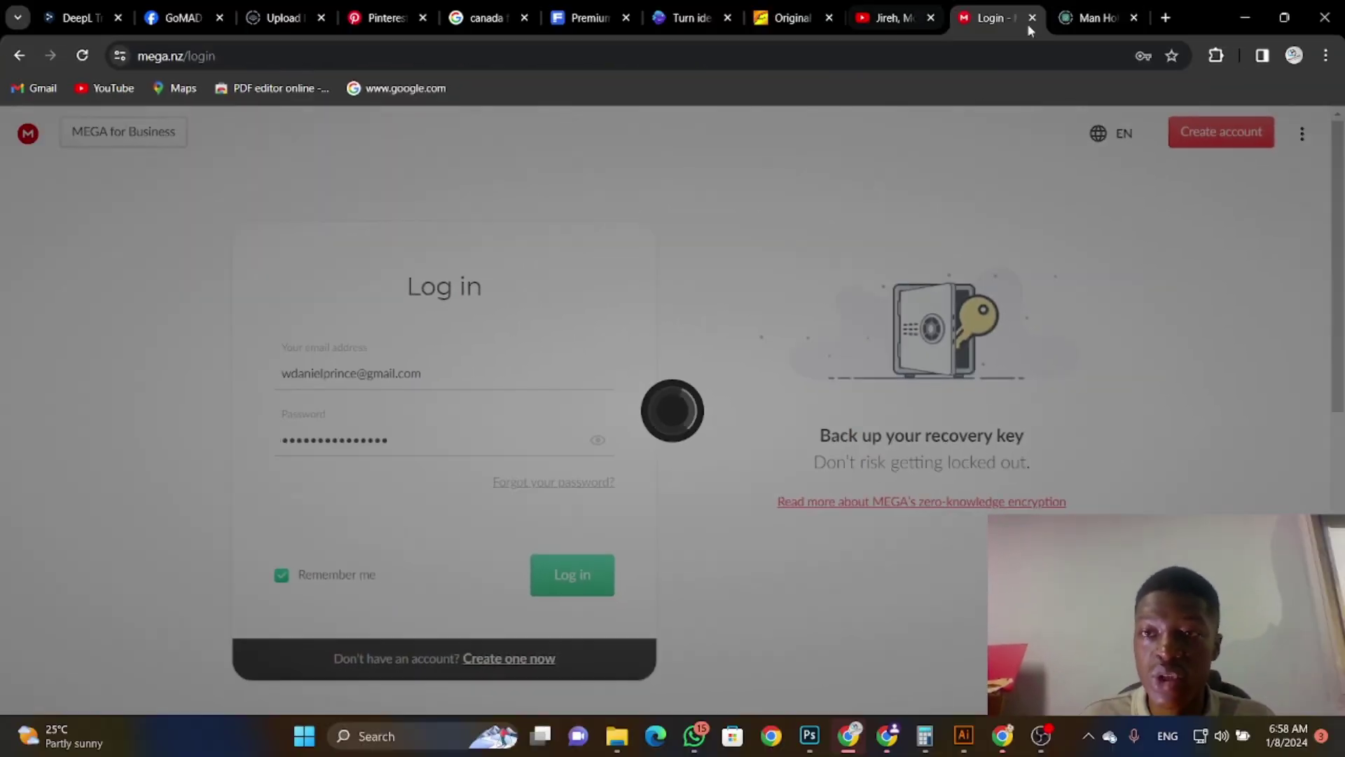
Step: Search Google in Chrome for 'business card dimensions' to find the standard 3.5" x 2" size
click(1109, 2)
click(1066, 12)
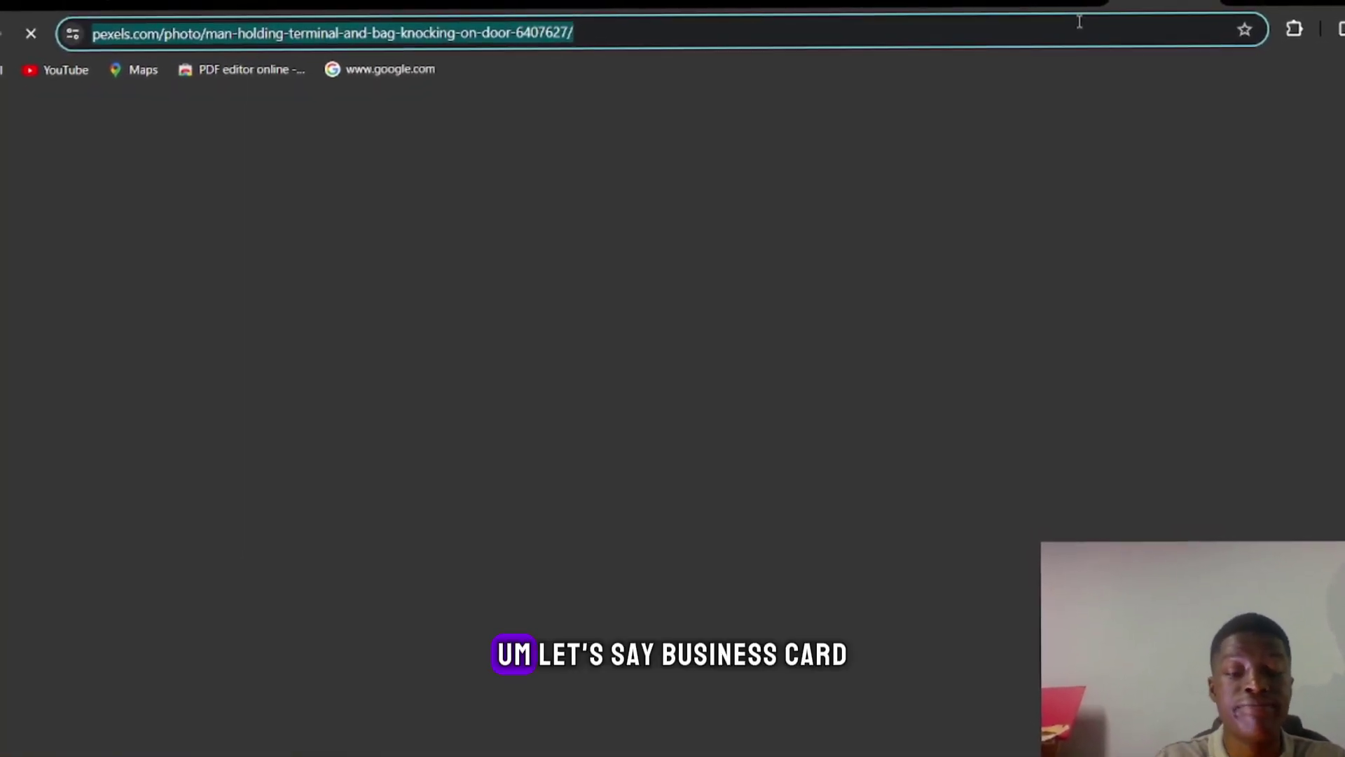
text(business ca)
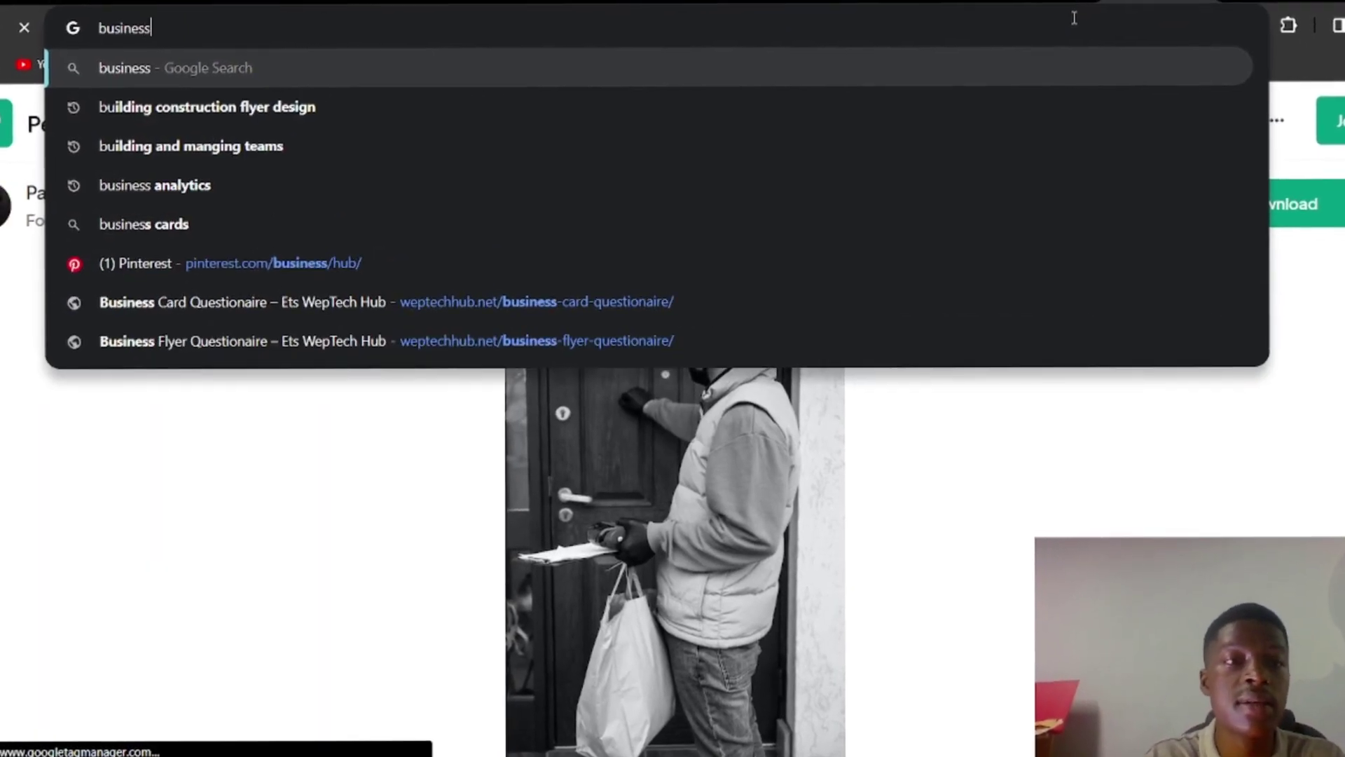
text(rd dimension)
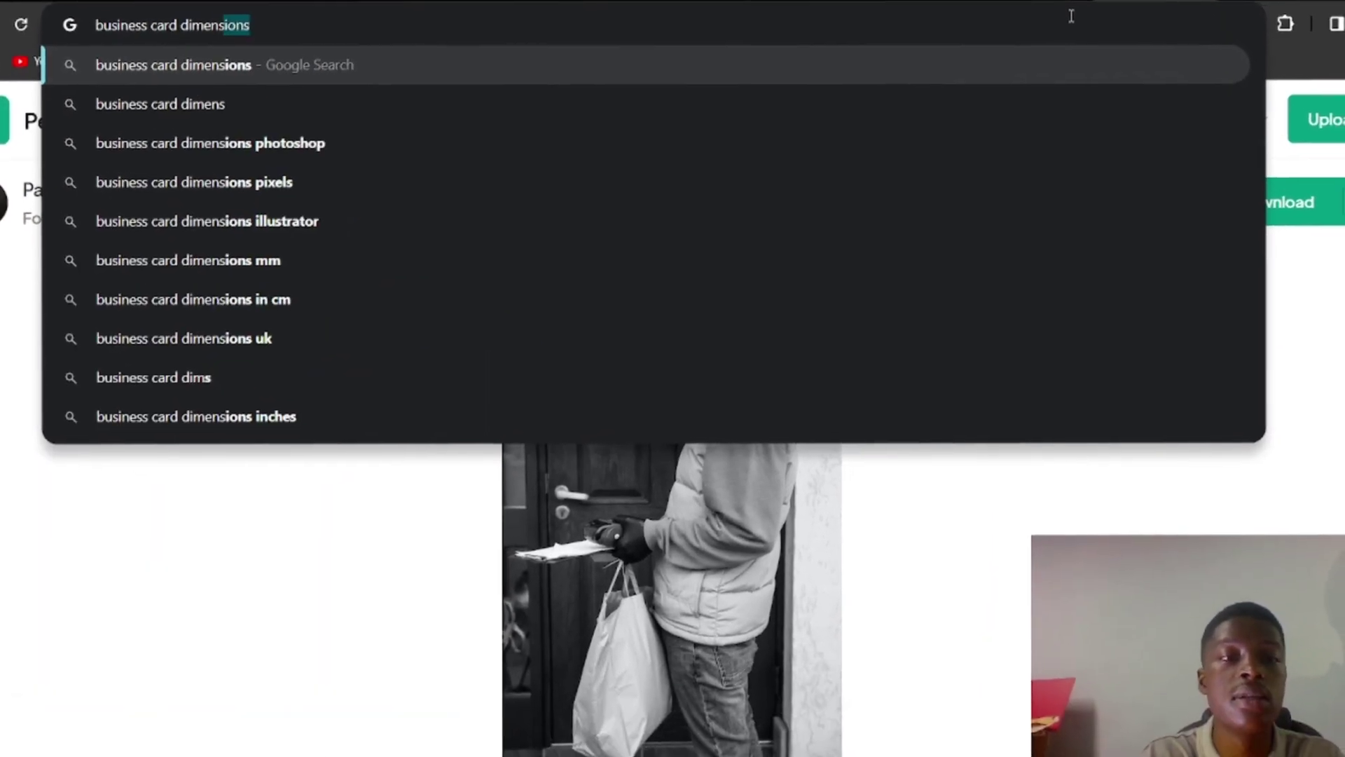
text(s)
key(Return)
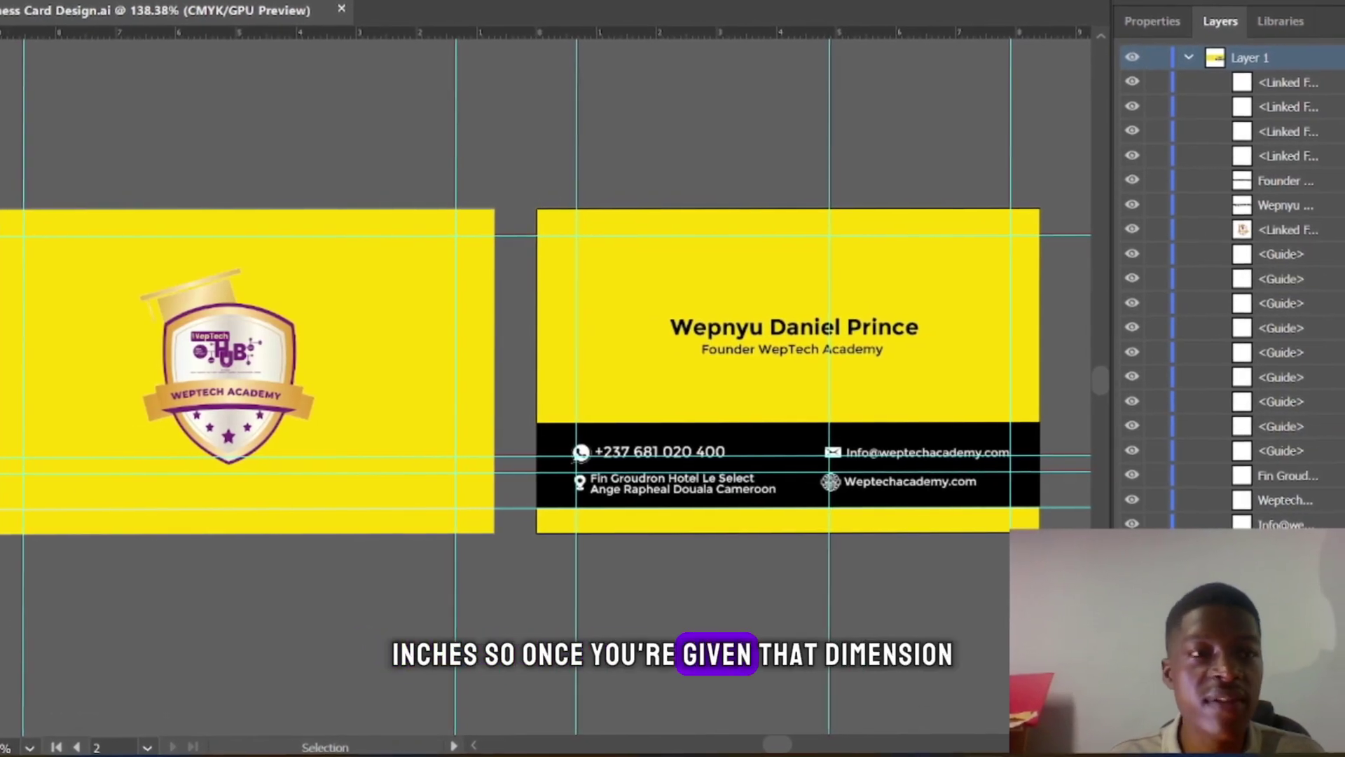
Step: Reopen New Document, switch units to Inches and set the size to 3.5 x 2 in
click(14, 2)
click(28, 5)
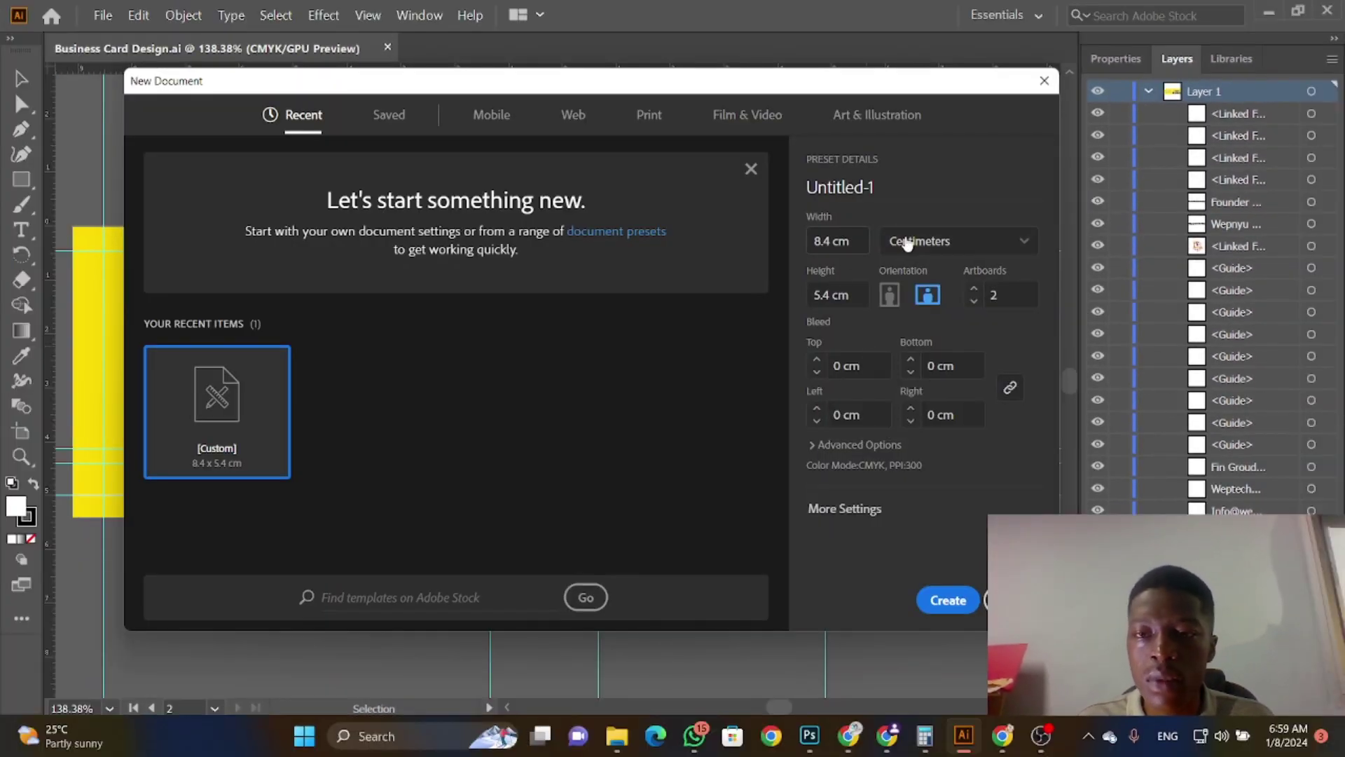
click(912, 246)
click(908, 331)
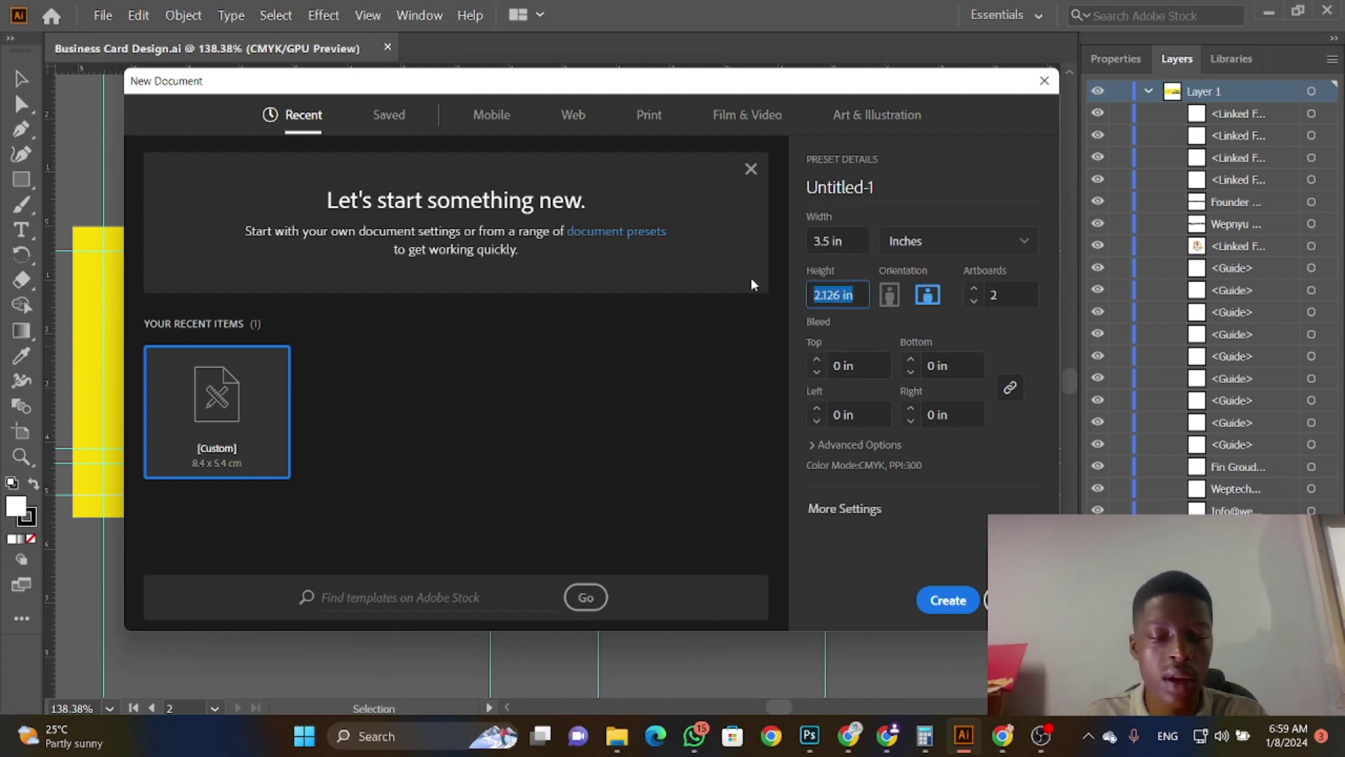
text(2)
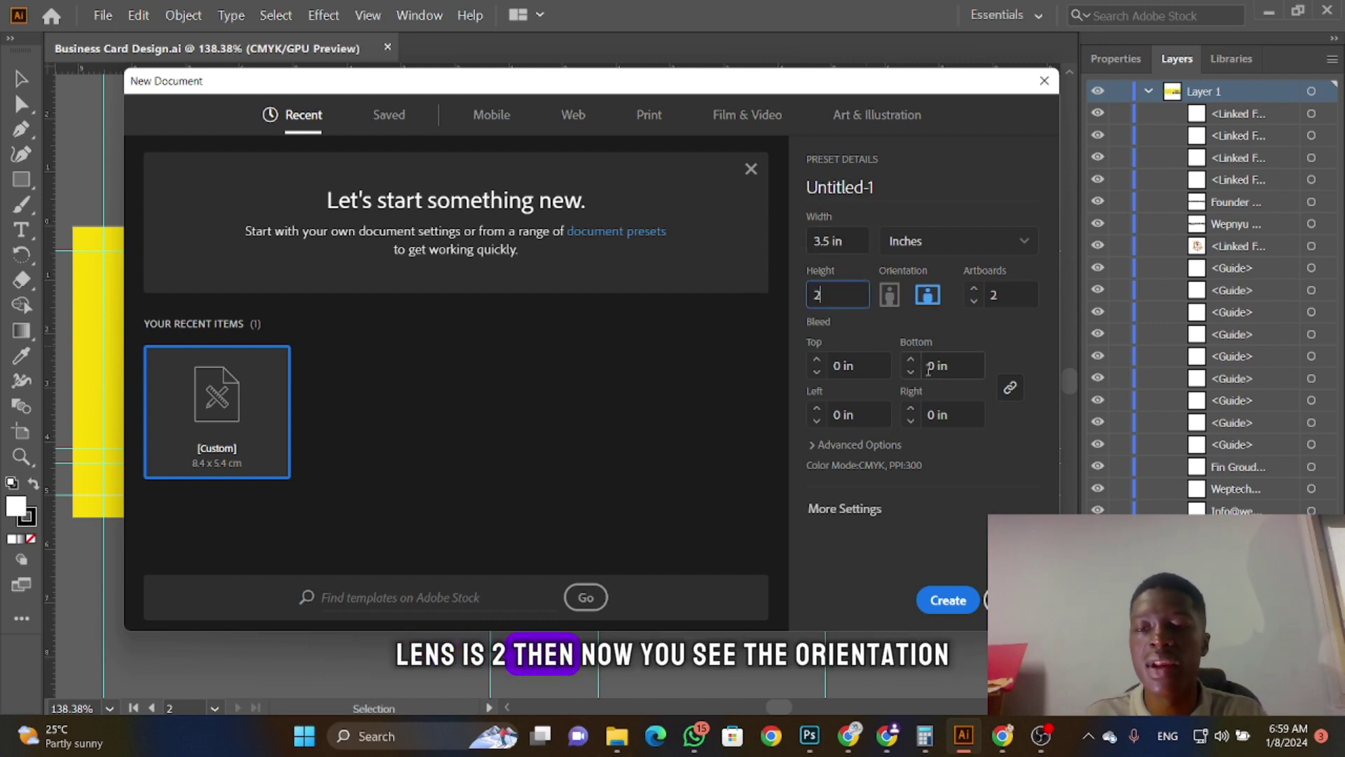
click(848, 243)
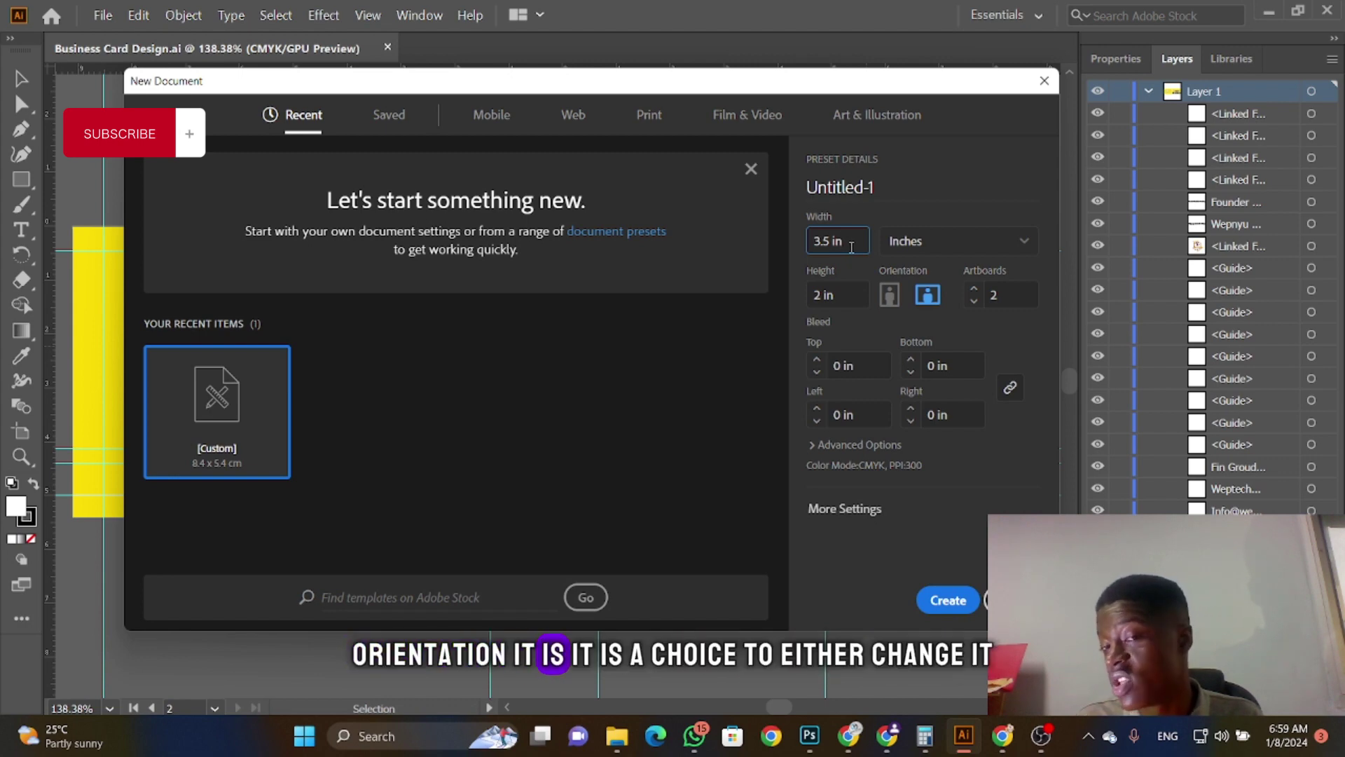
click(889, 294)
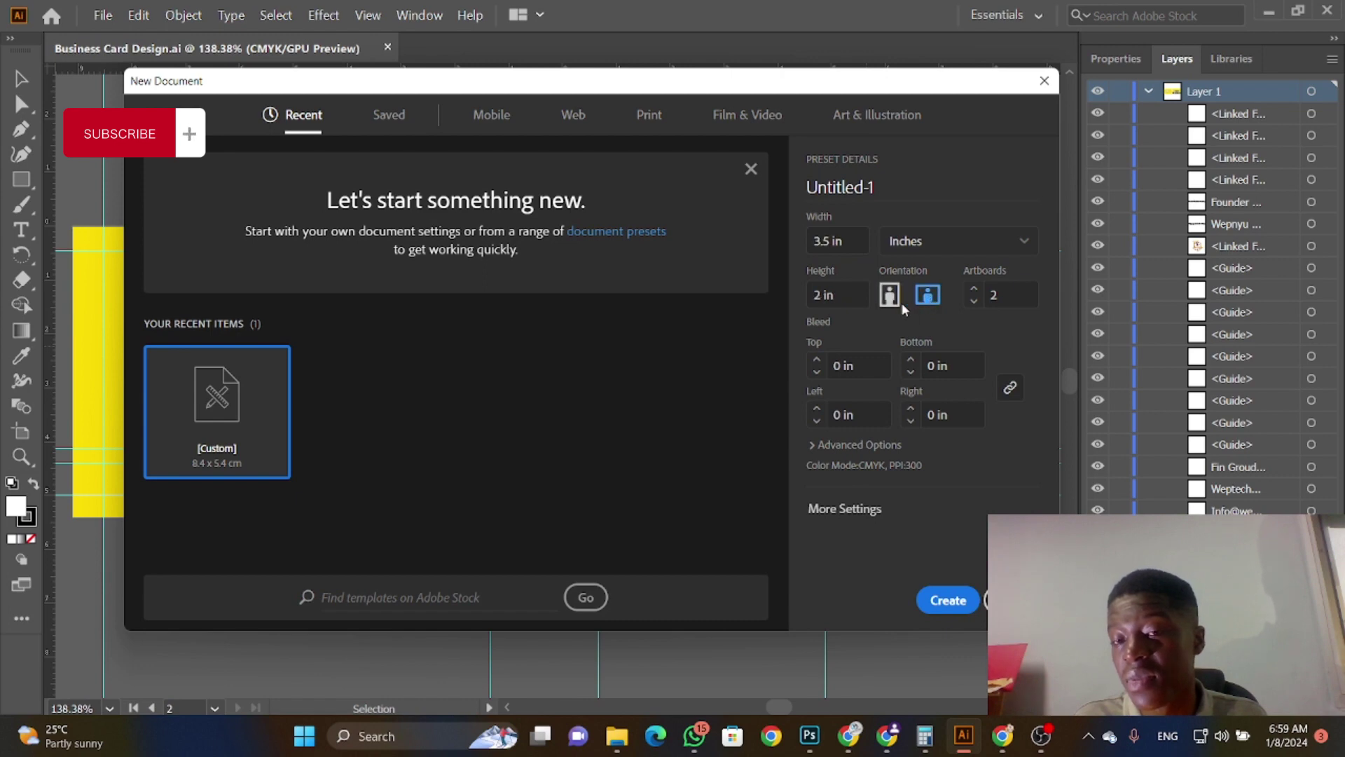
click(897, 298)
click(889, 298)
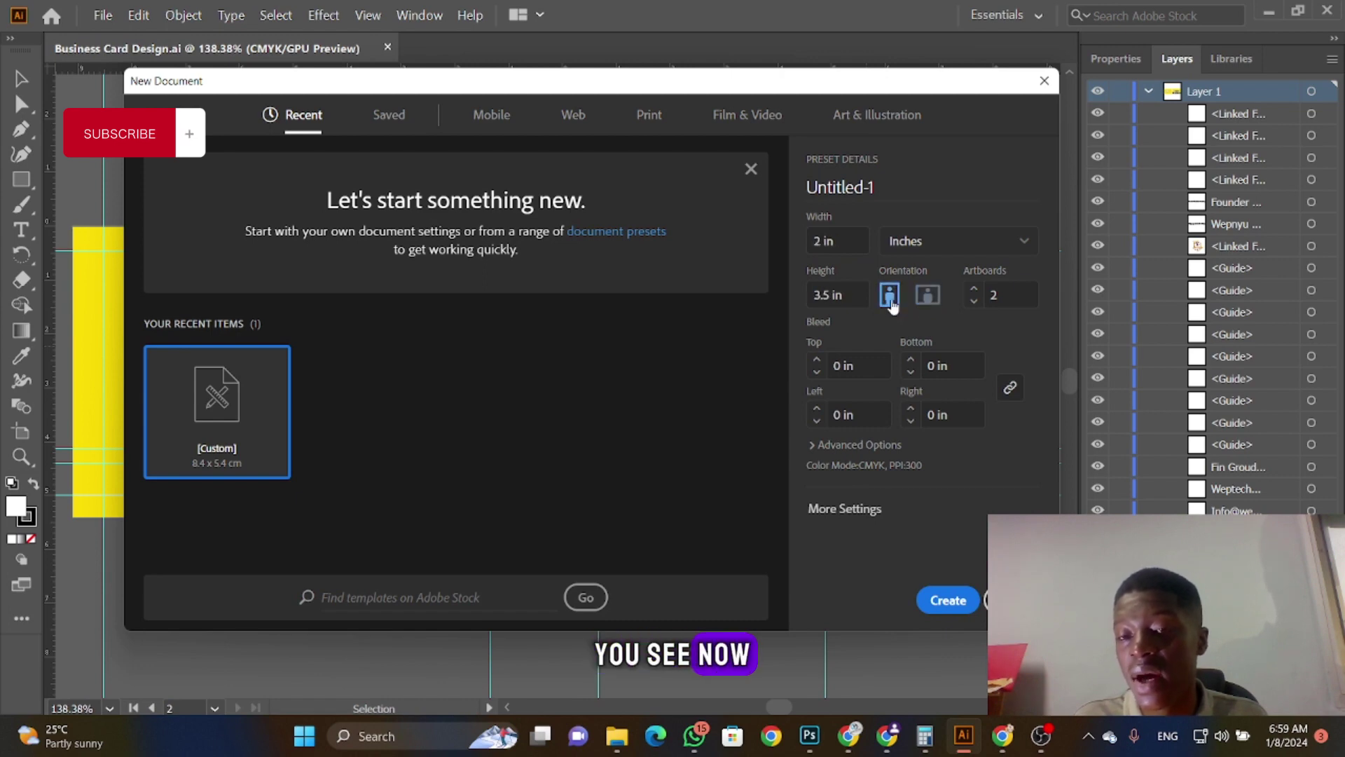
click(927, 296)
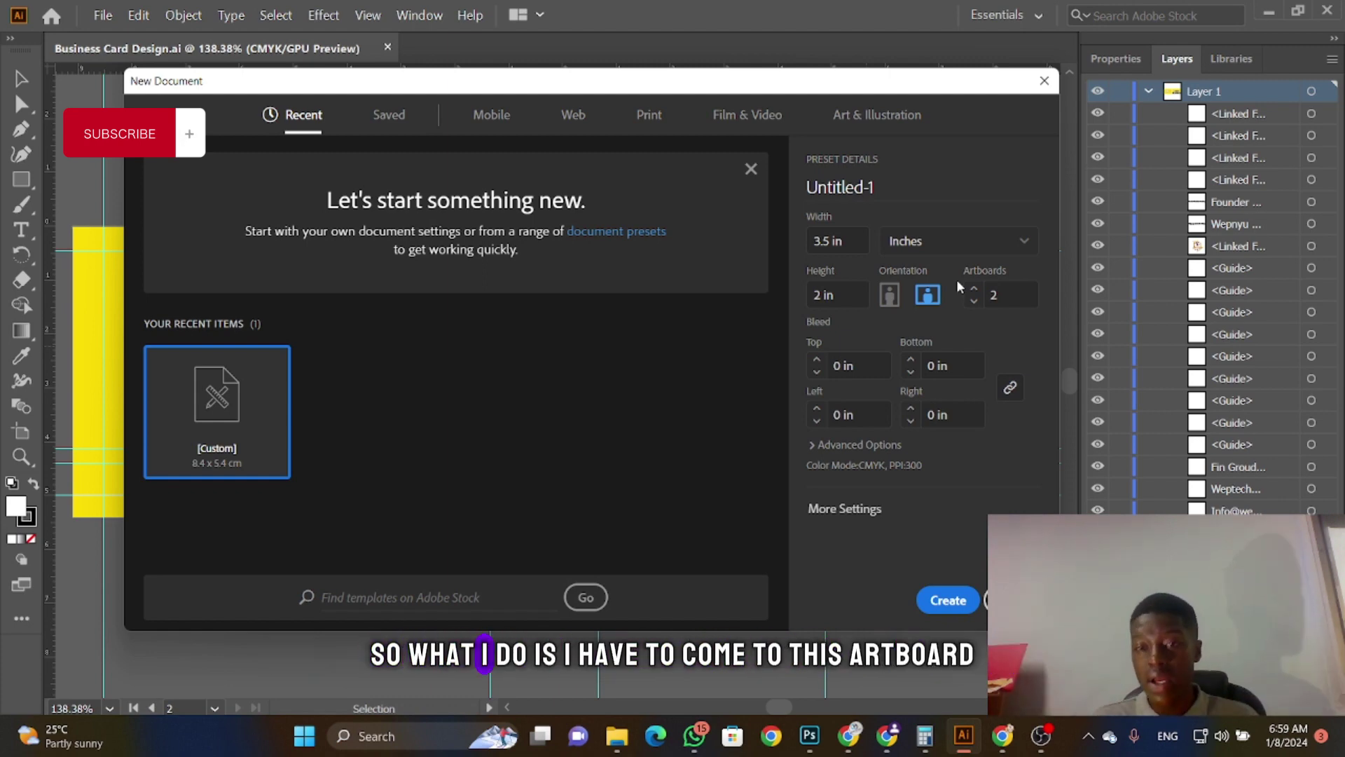
click(974, 288)
click(973, 302)
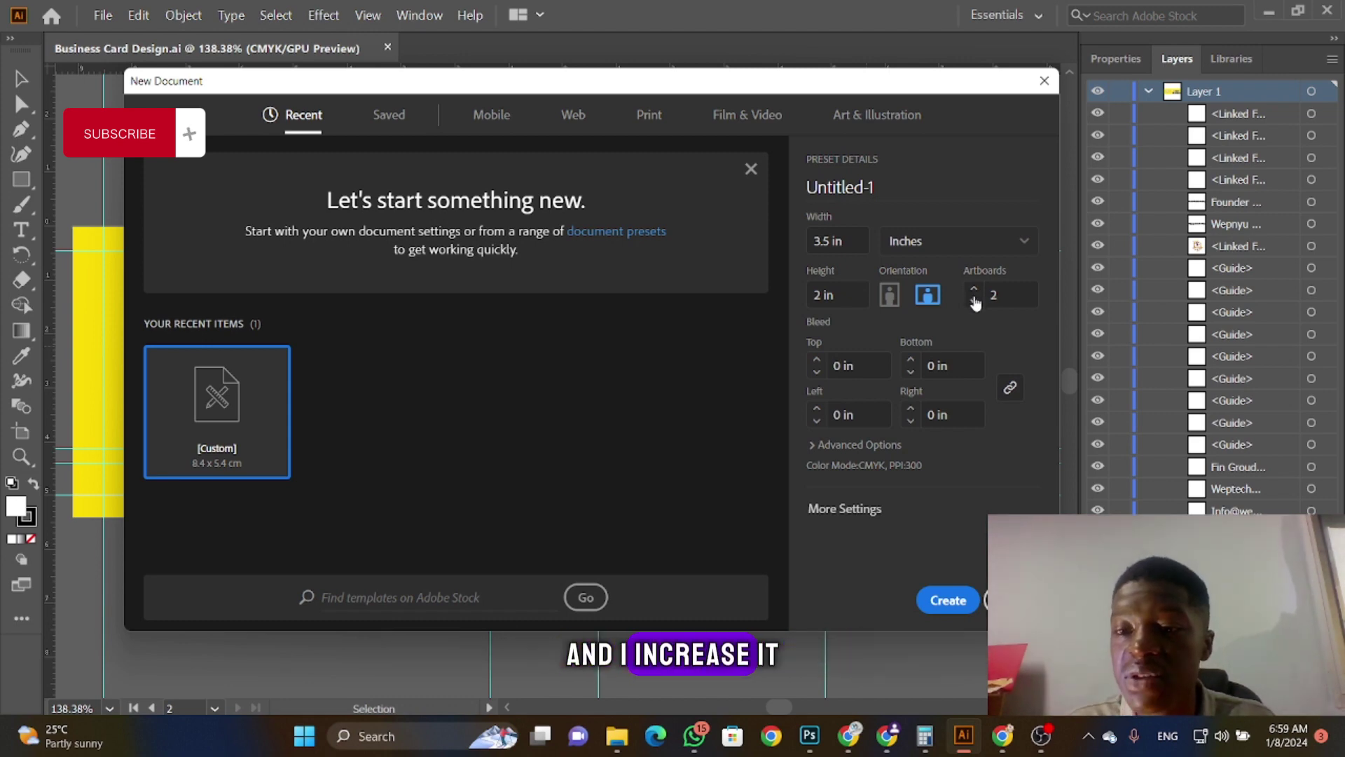
click(974, 302)
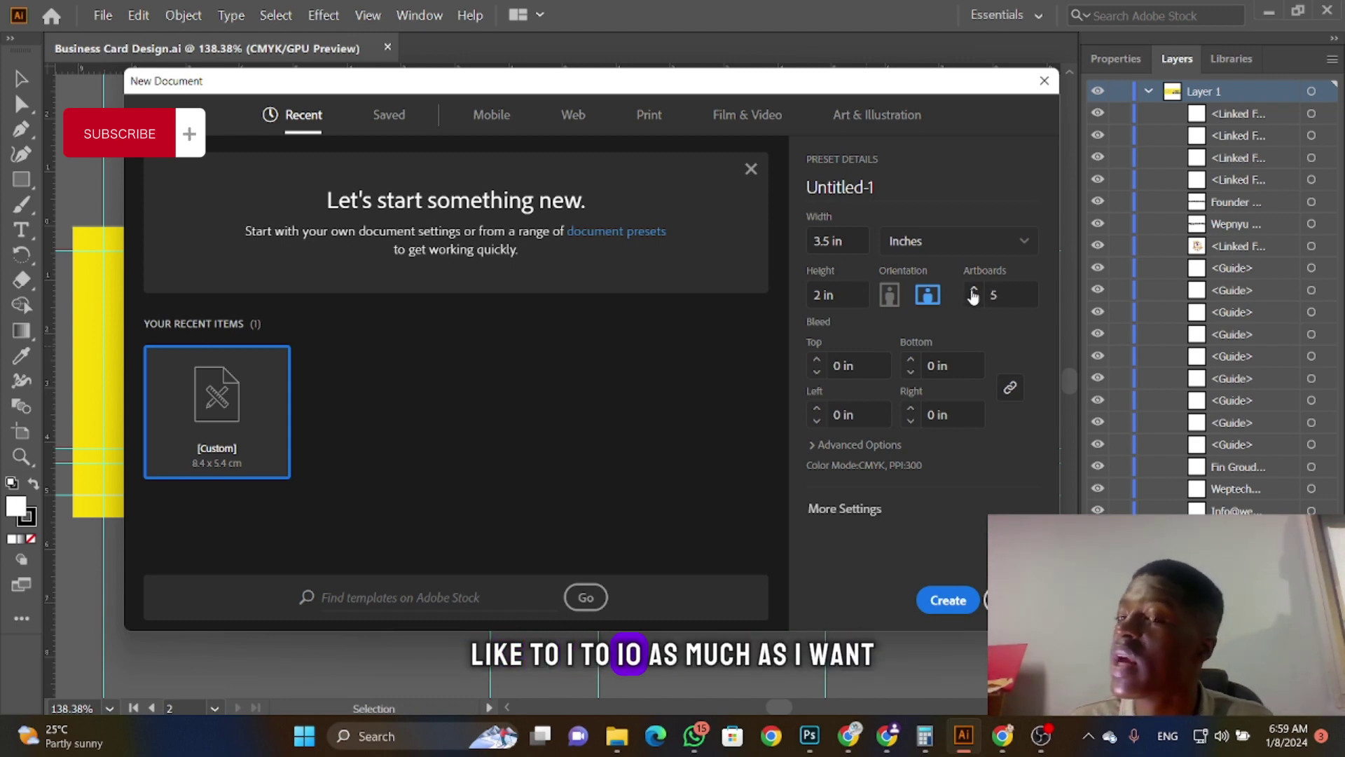
click(974, 301)
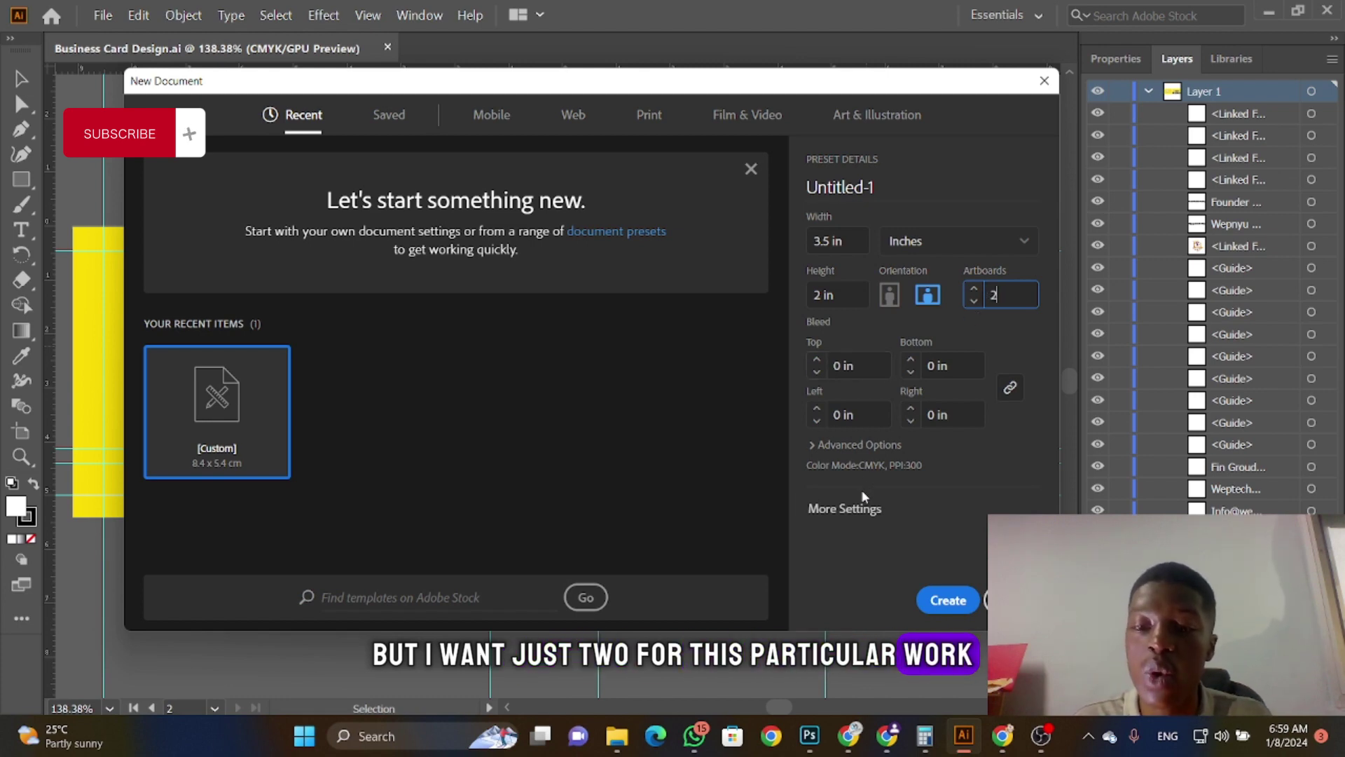
Step: Expand Advanced Options and try RGB Color before returning the color mode to CMYK Color
click(862, 446)
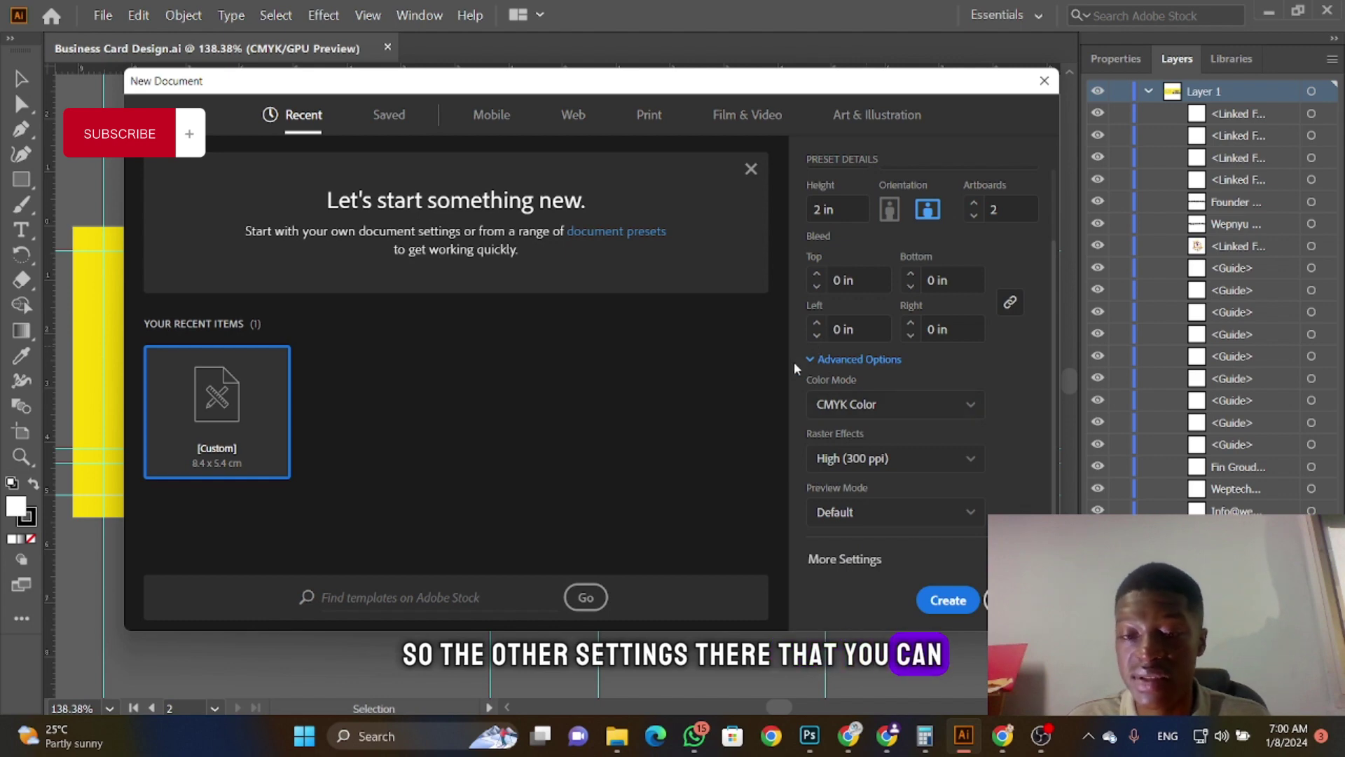
click(823, 412)
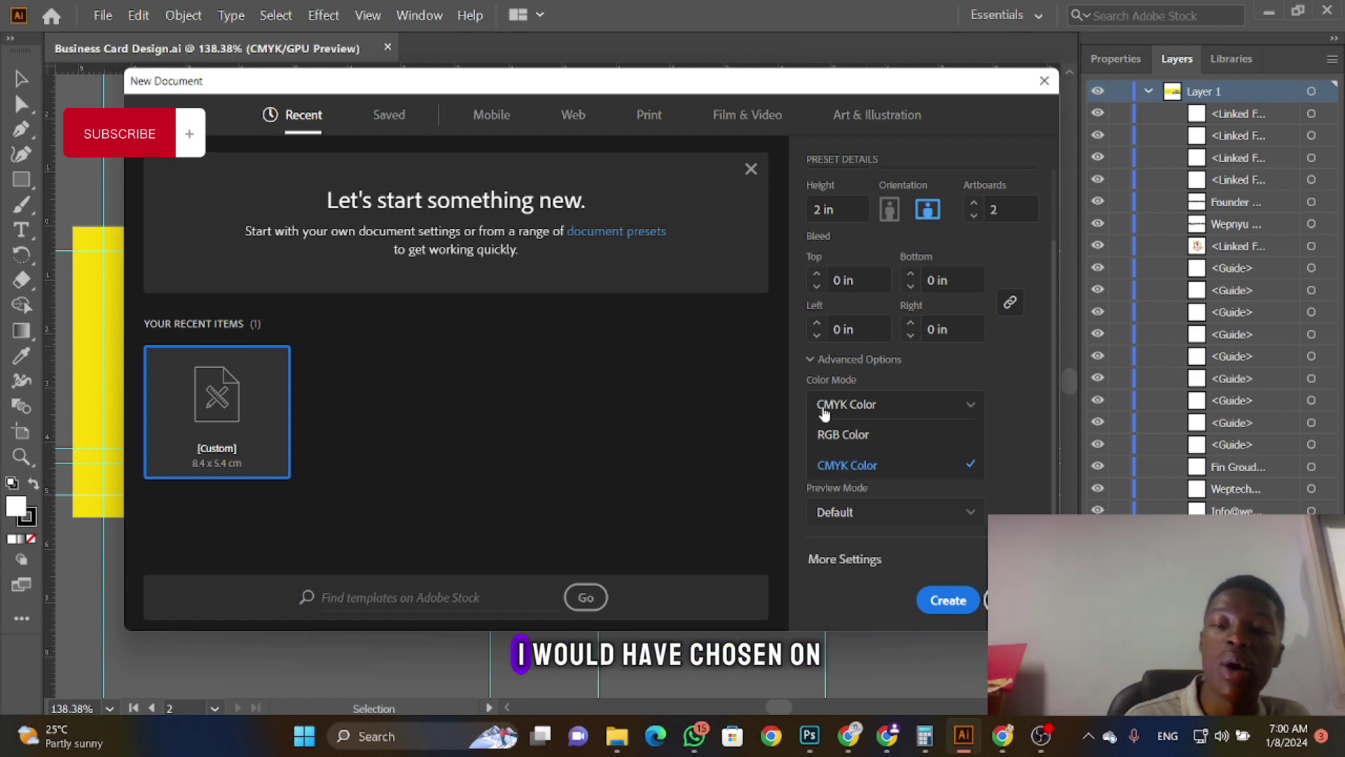
click(856, 436)
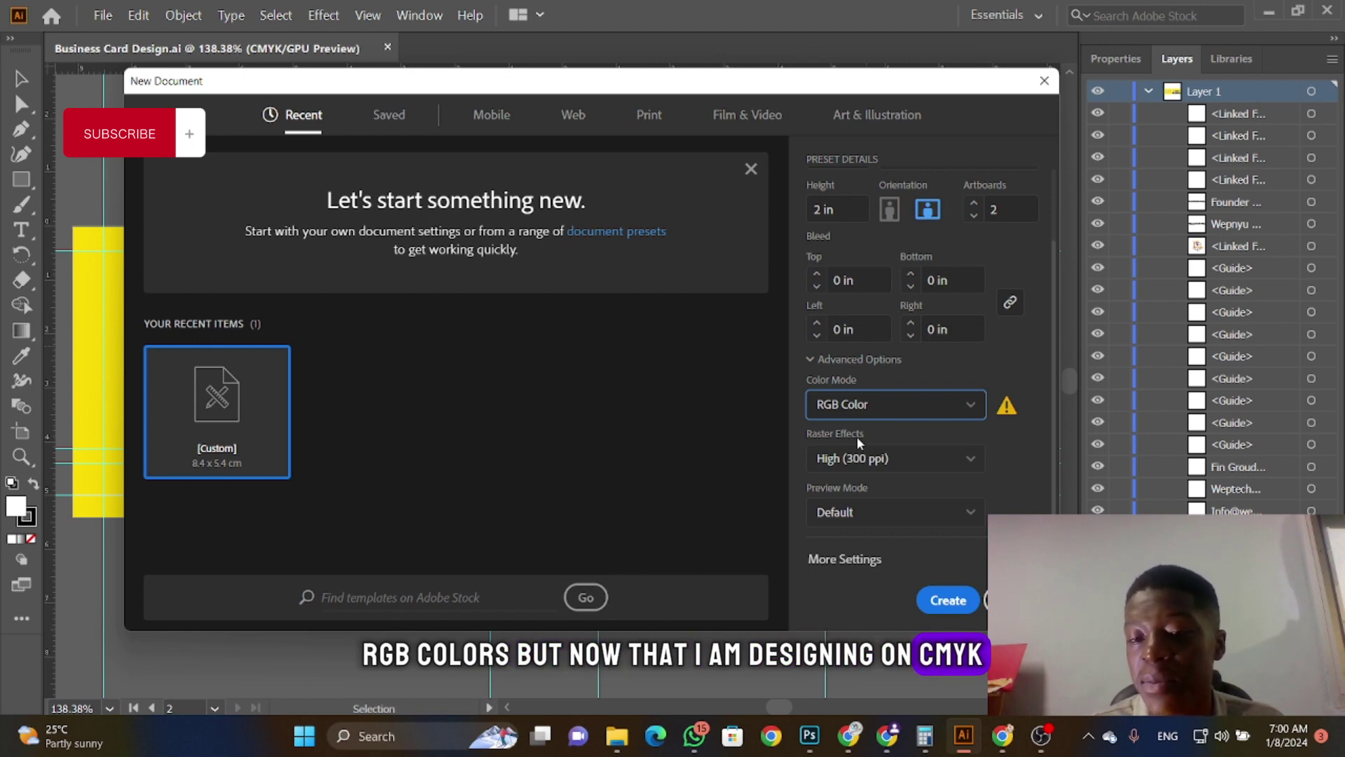
click(896, 411)
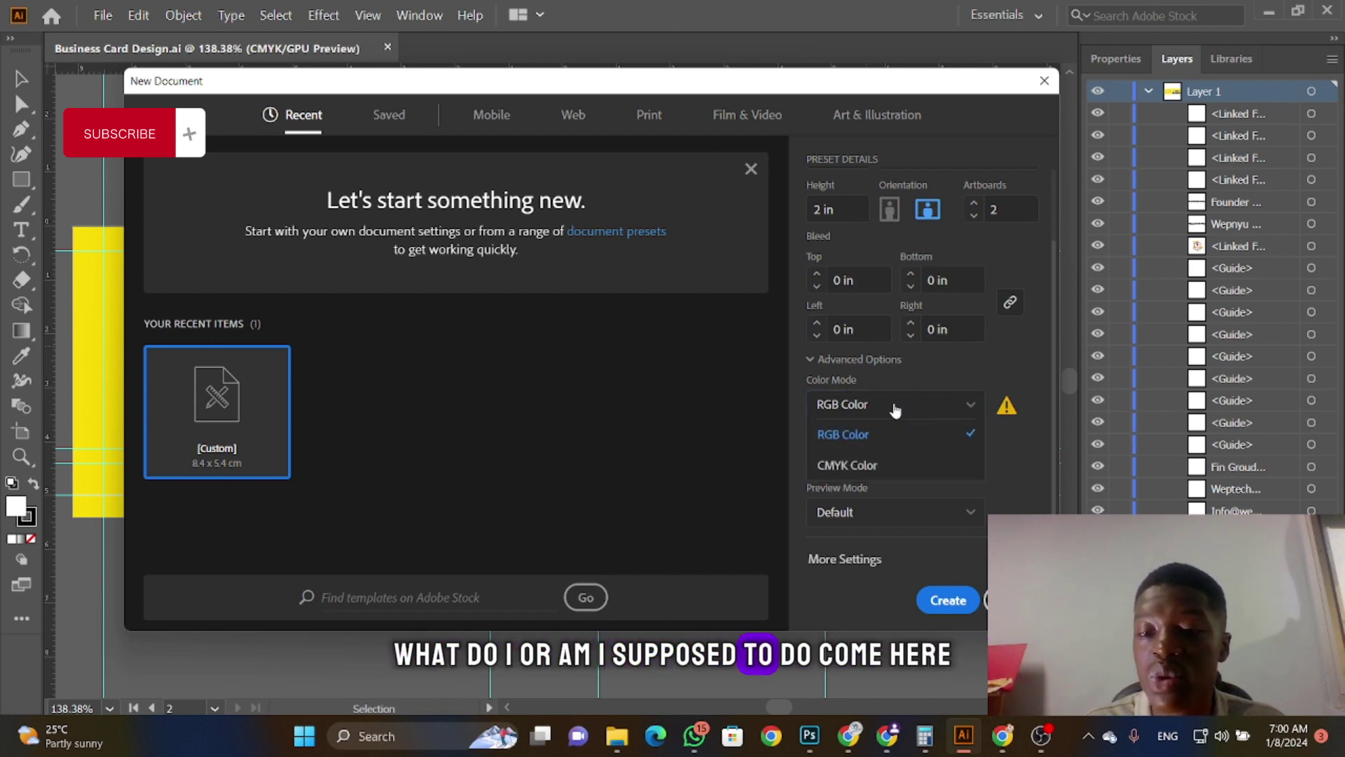
click(858, 467)
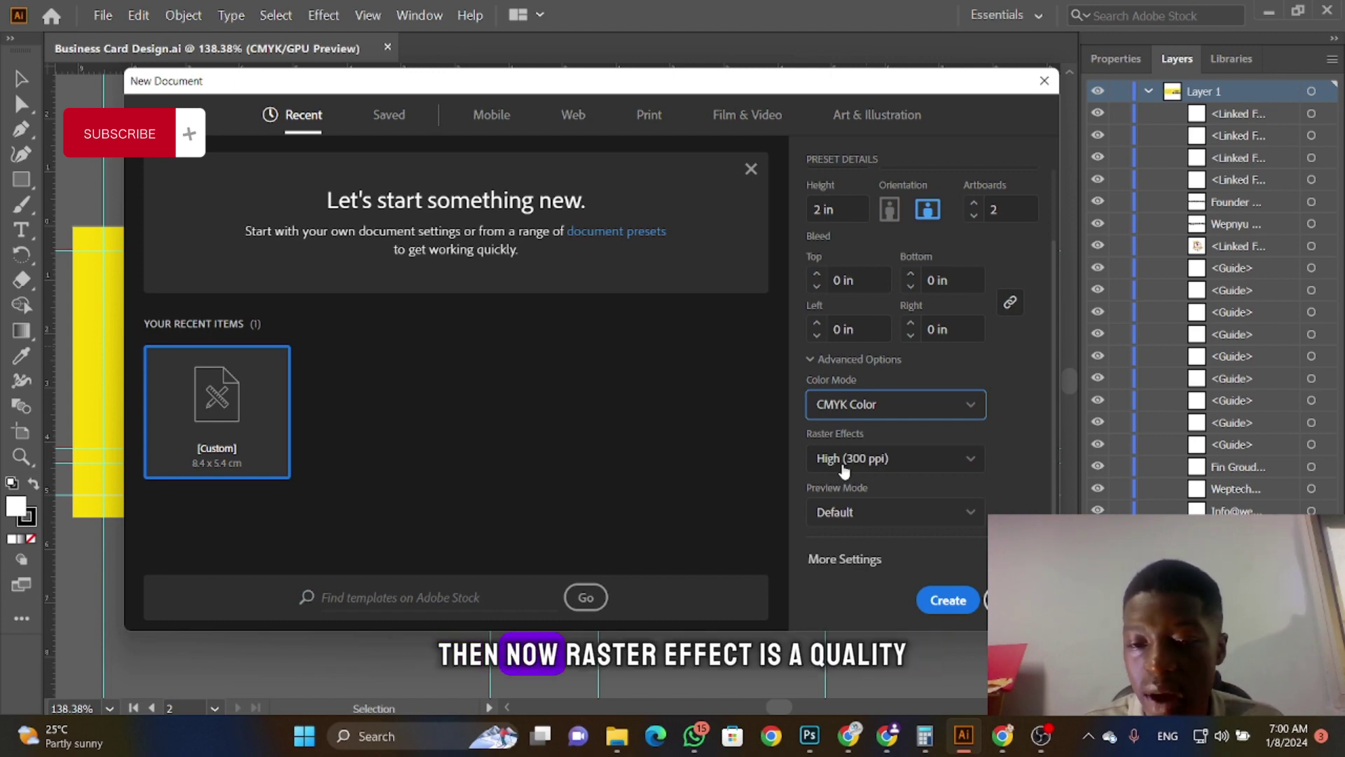
Step: Try Medium and Screen raster effects, then settle on High (300 ppi)
click(844, 462)
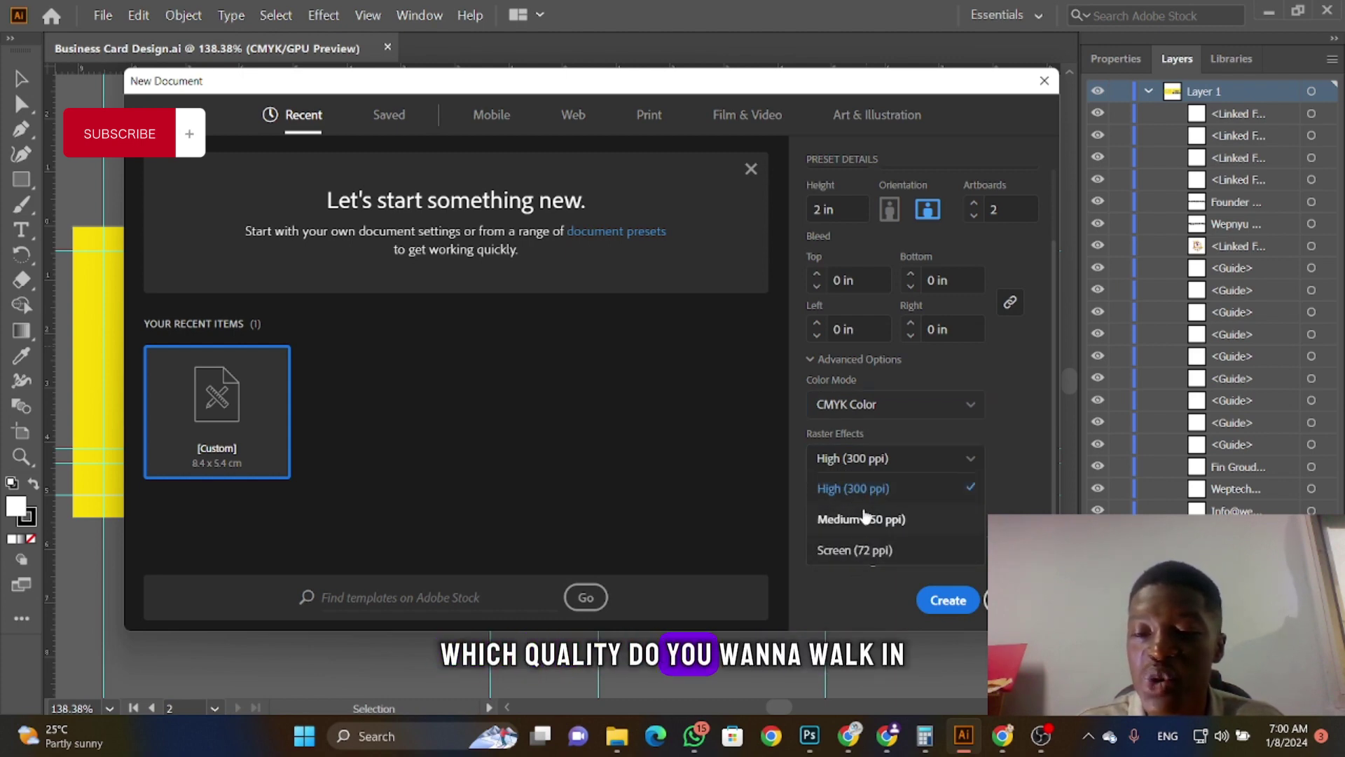
click(892, 521)
click(876, 456)
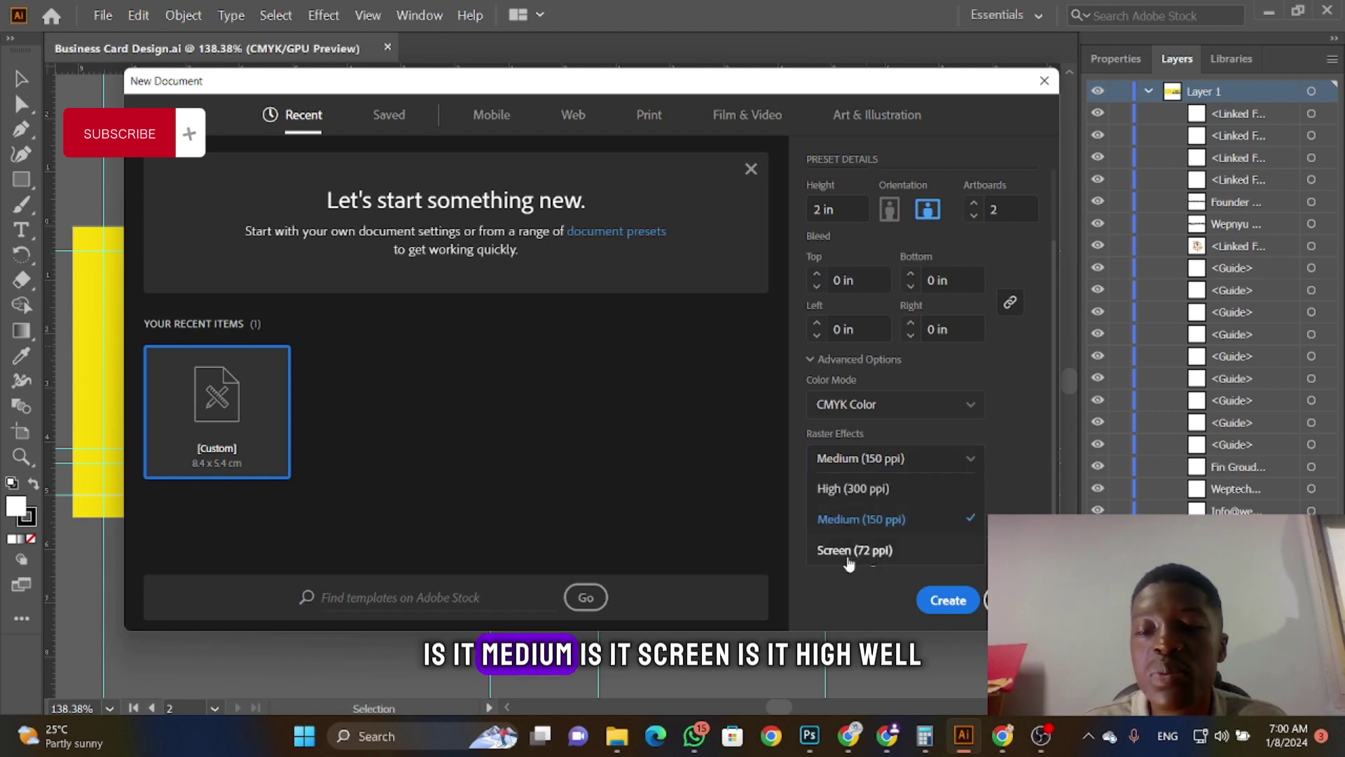
click(850, 552)
click(869, 459)
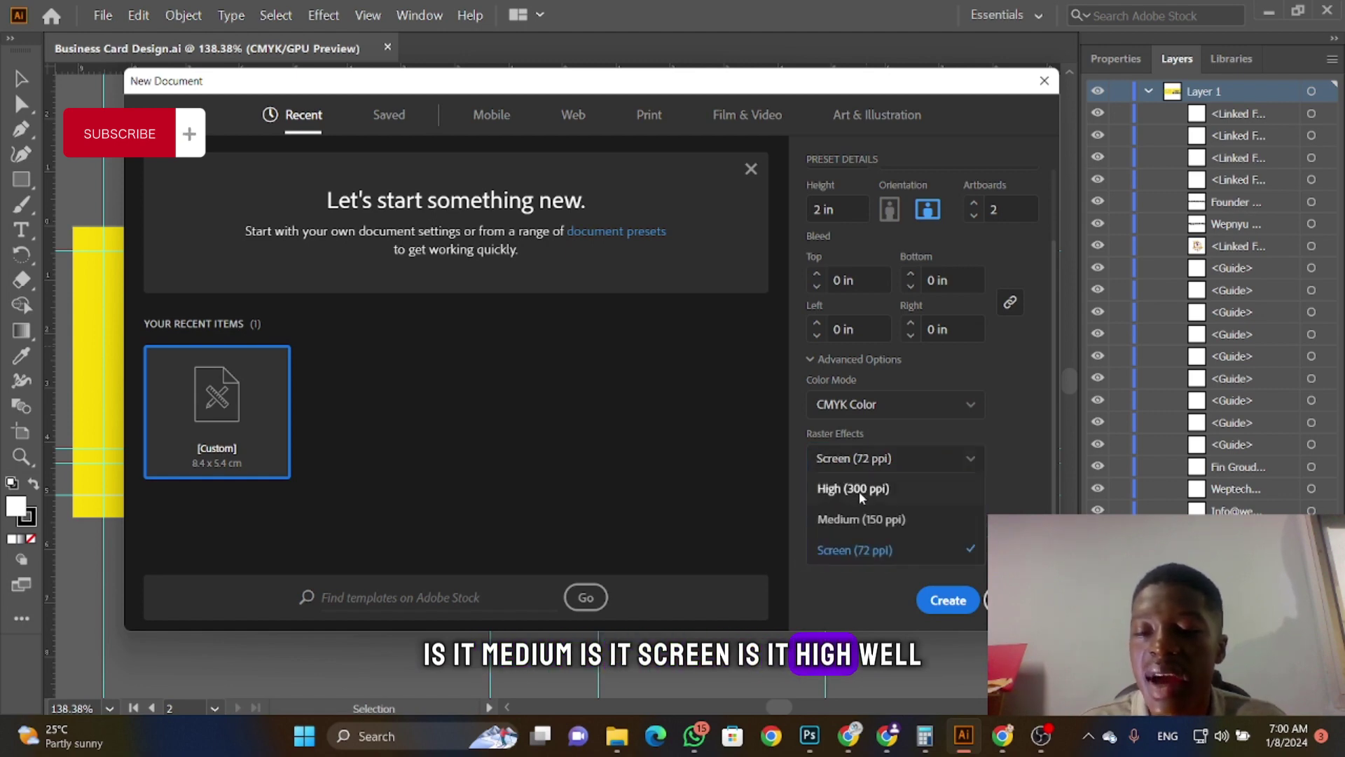
click(859, 491)
click(881, 513)
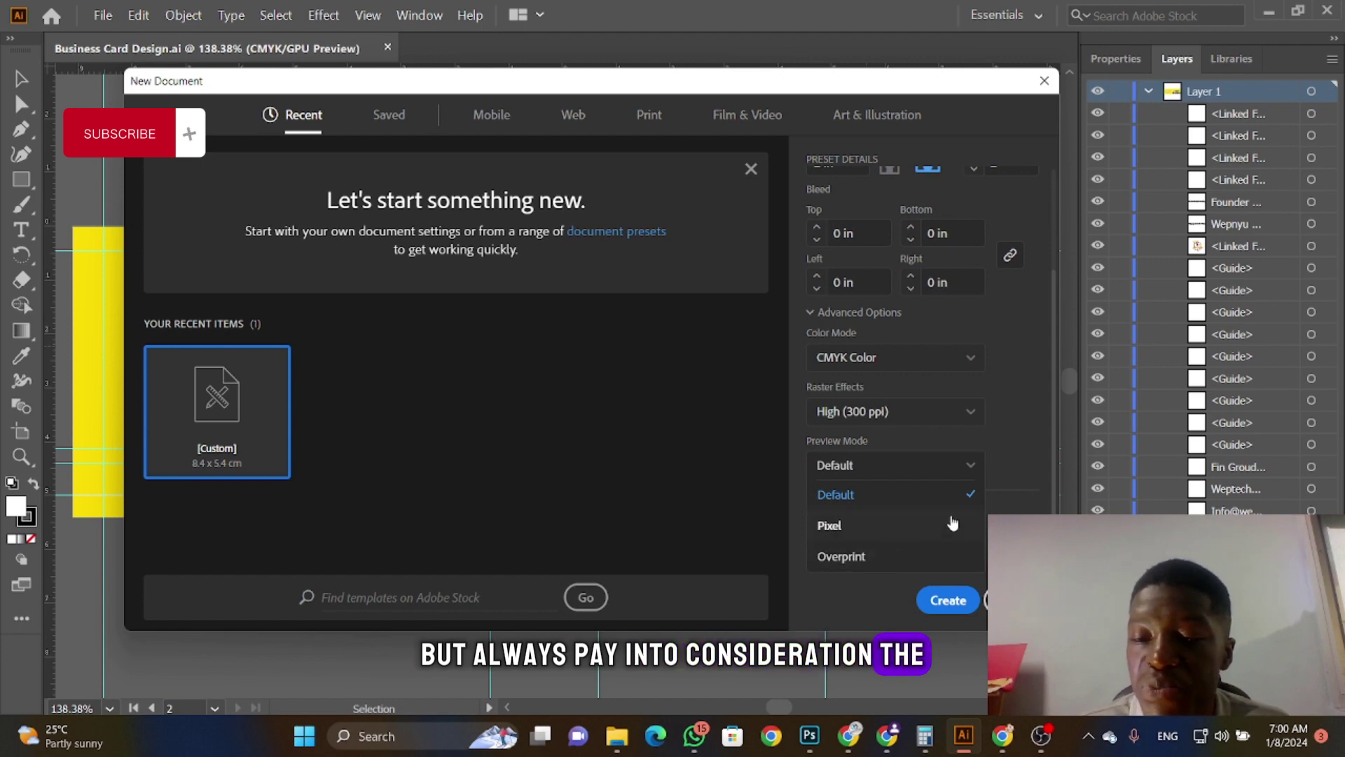
Step: Set Preview Mode to Overprint and view the full settings in More Settings
click(1007, 477)
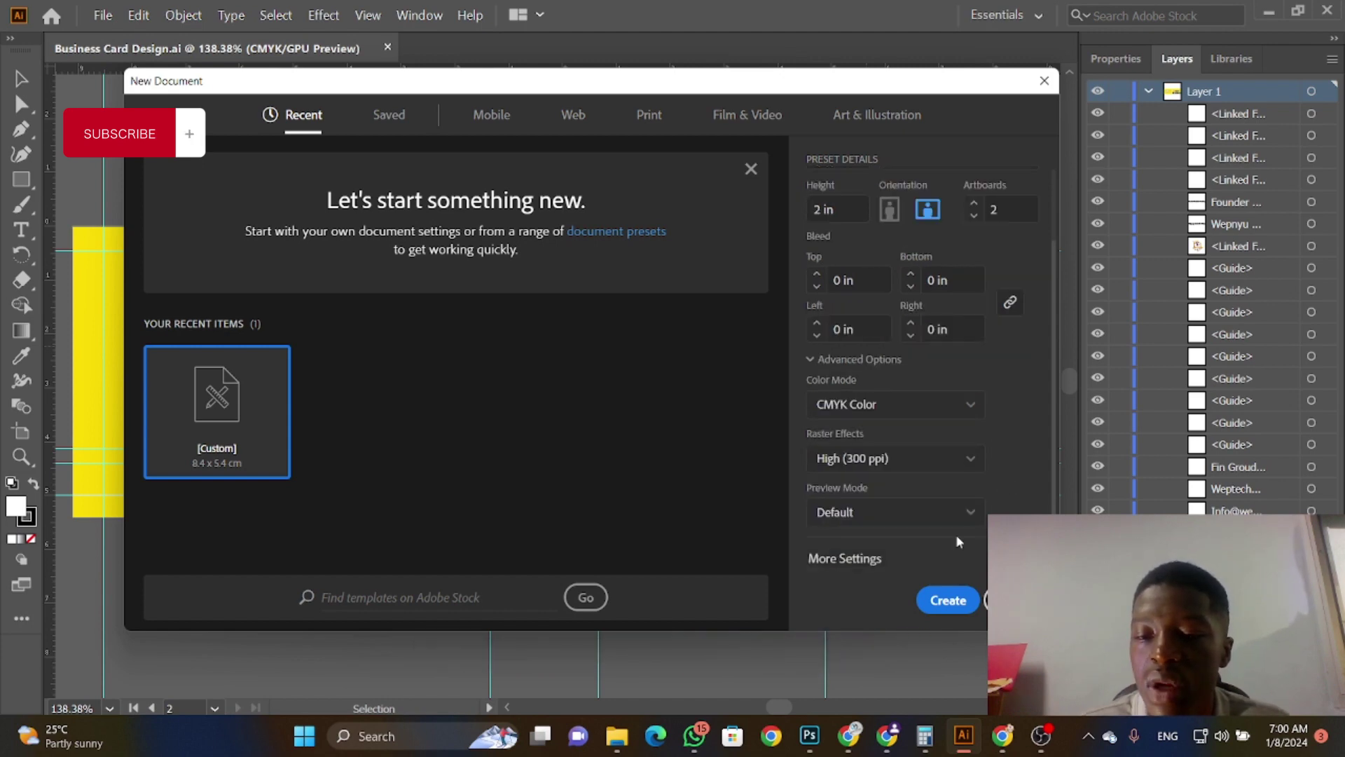
click(909, 520)
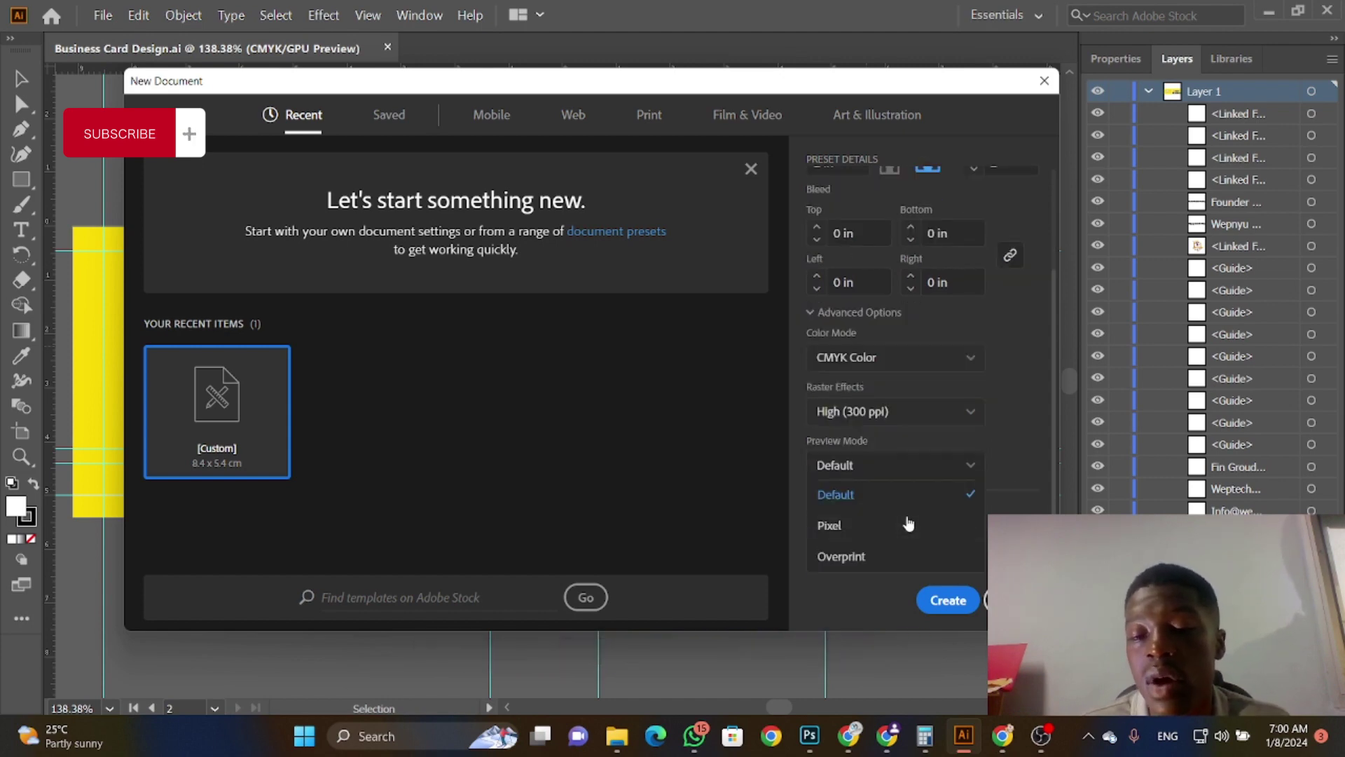
click(885, 557)
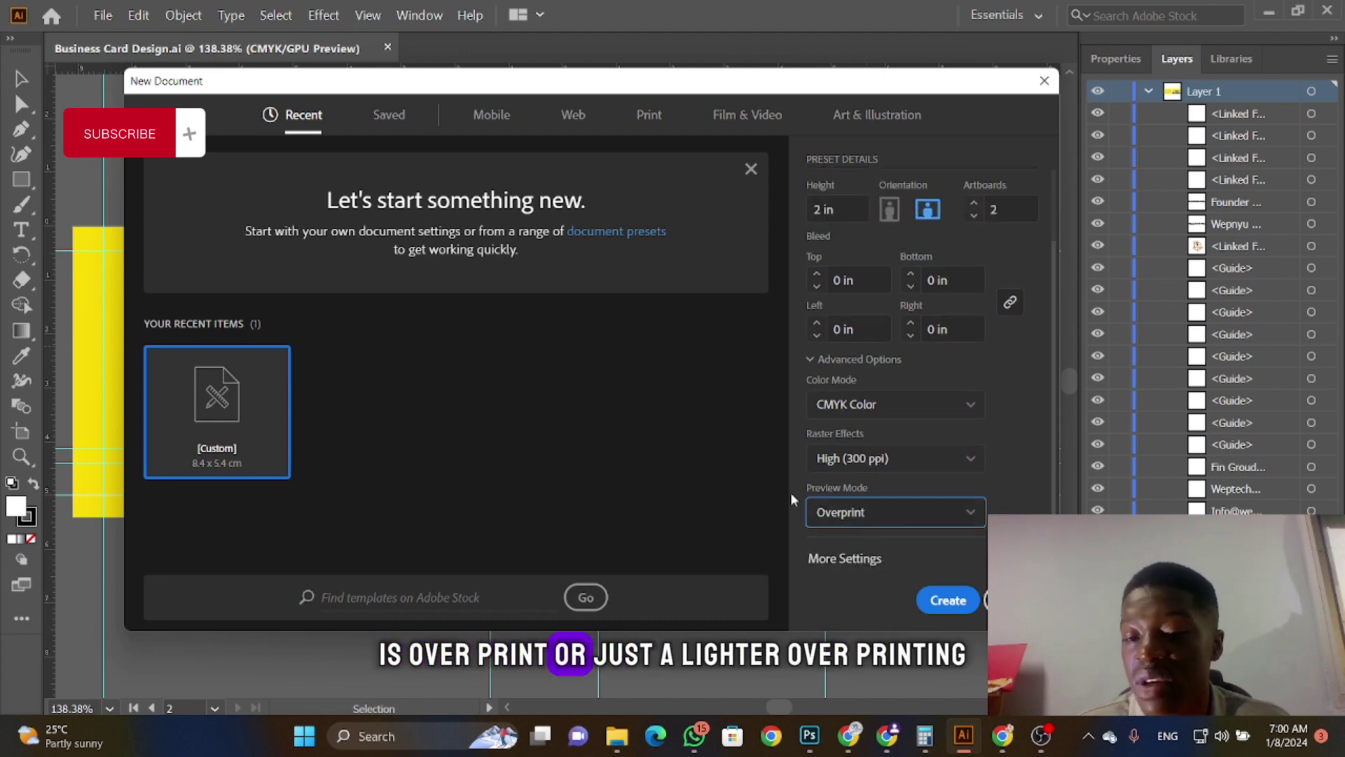
click(841, 559)
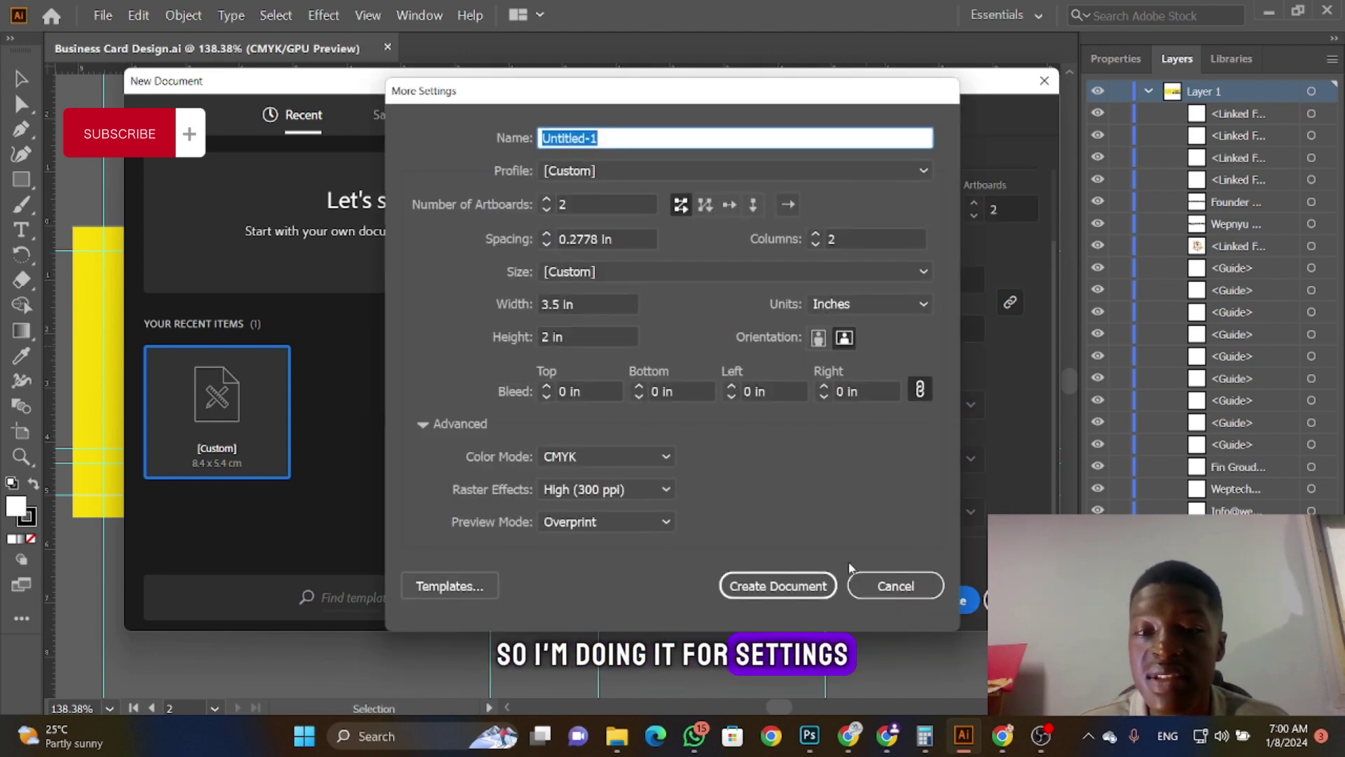
Step: Cancel More Settings, return Preview Mode to Default and create the two-artboard document
click(891, 583)
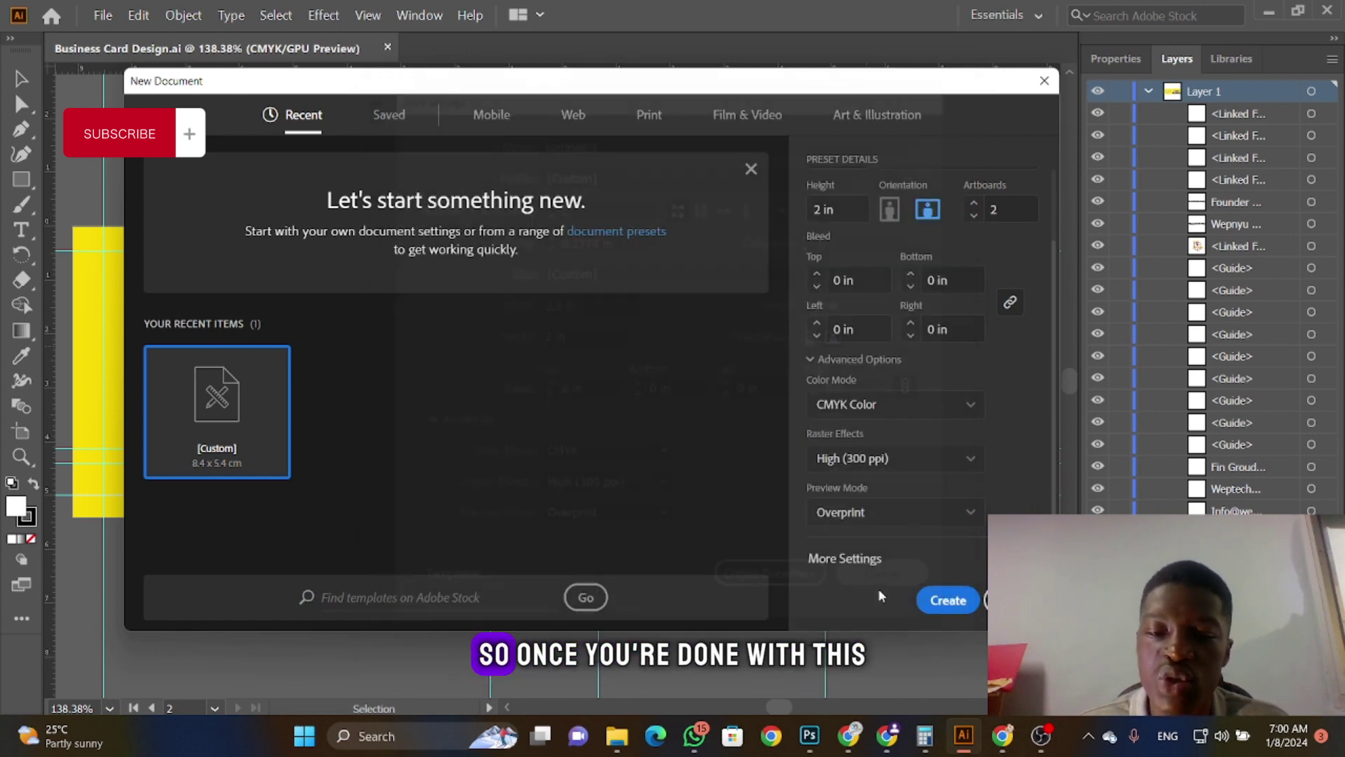
click(932, 519)
click(839, 495)
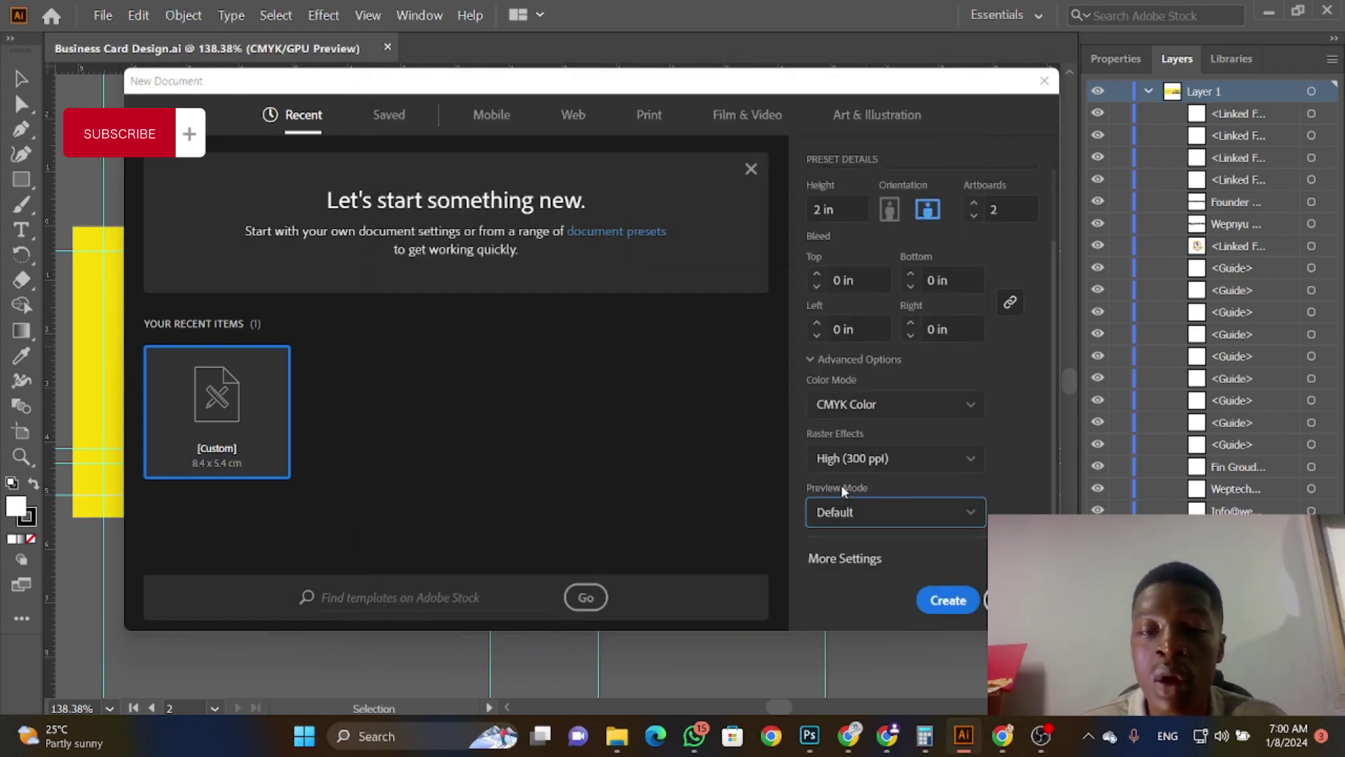
click(970, 599)
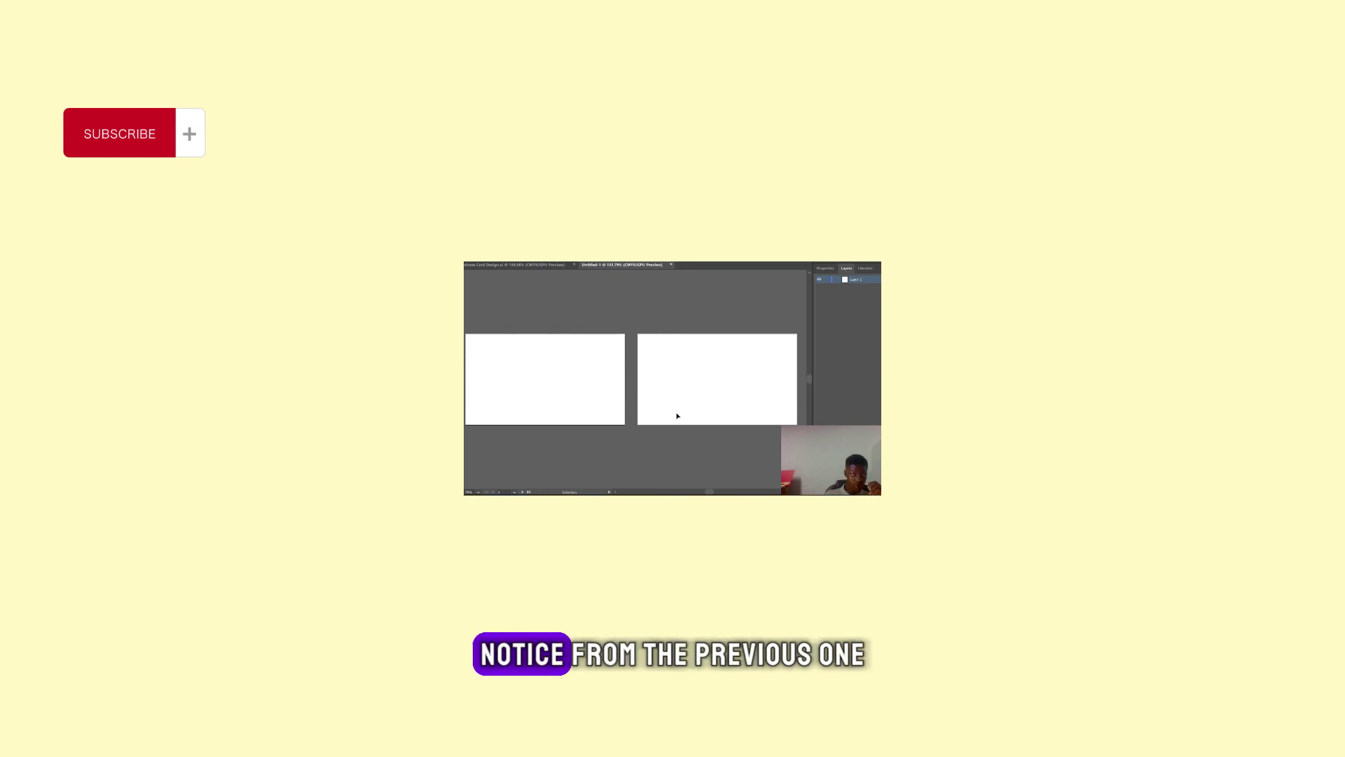
Step: Switch back to the finished Business Card Design.ai document beside Untitled-1
click(537, 266)
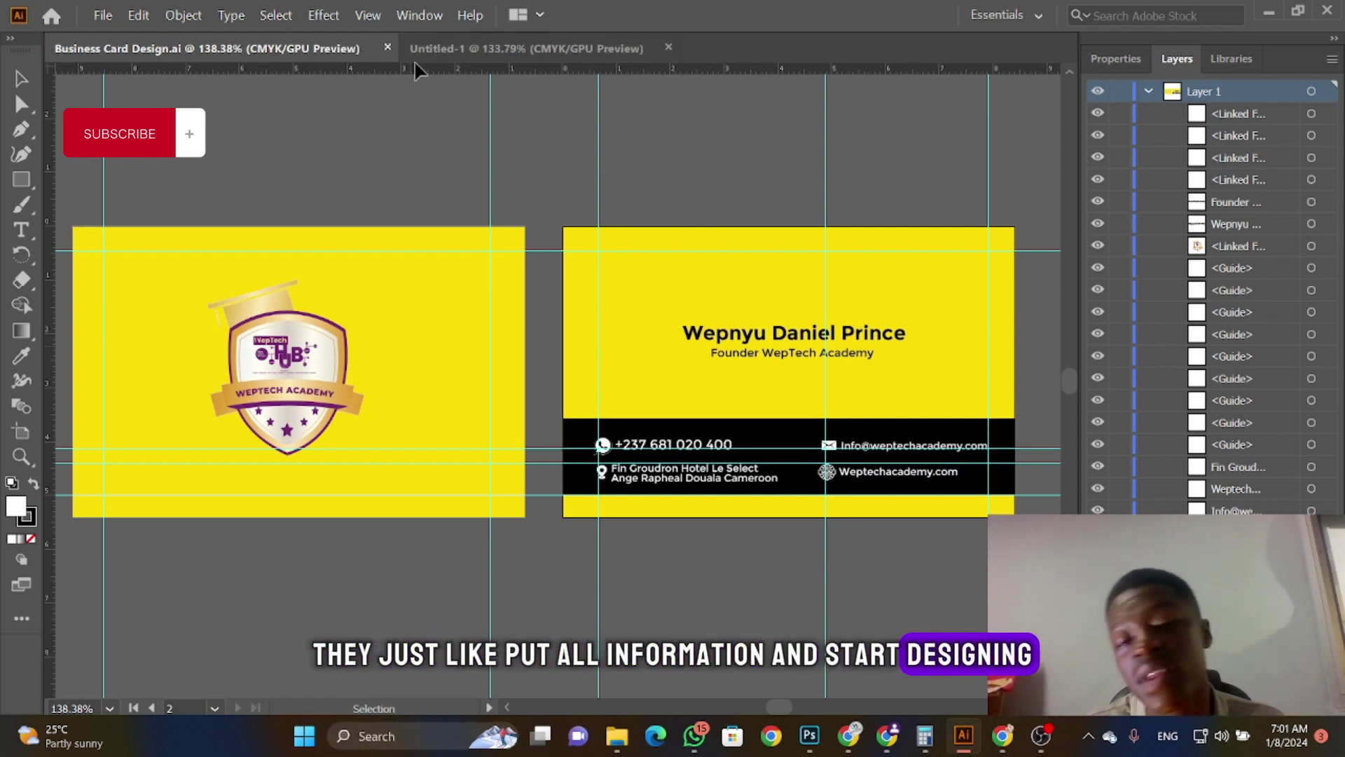
Step: Drag the logo, name text and yellow background off the cards to show how they're built
drag(324, 369, 528, 139)
drag(724, 369, 738, 123)
drag(721, 344, 634, 561)
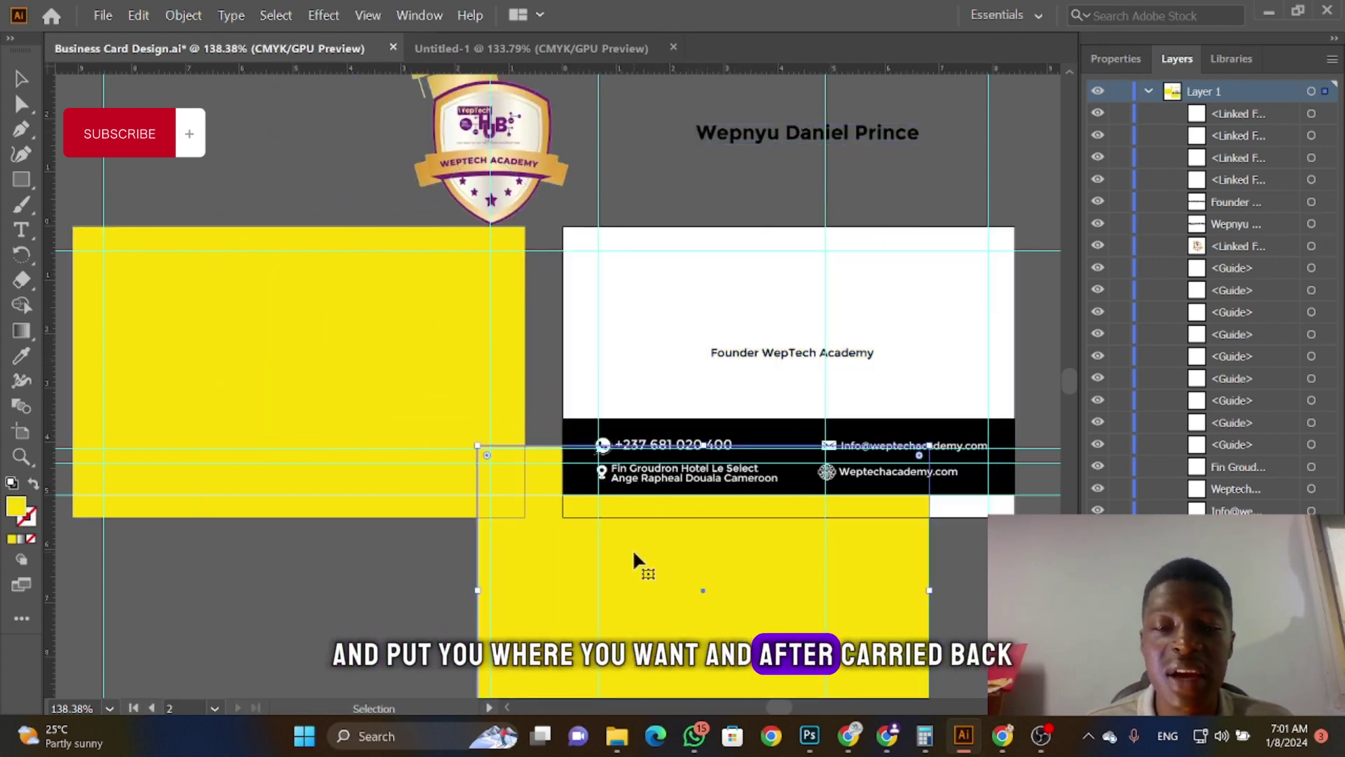
Step: Undo the moves to restore the saved design, then return to Untitled-1
key(a)
key(ctrl+z)
key(ctrl+z)
key(ctrl+z)
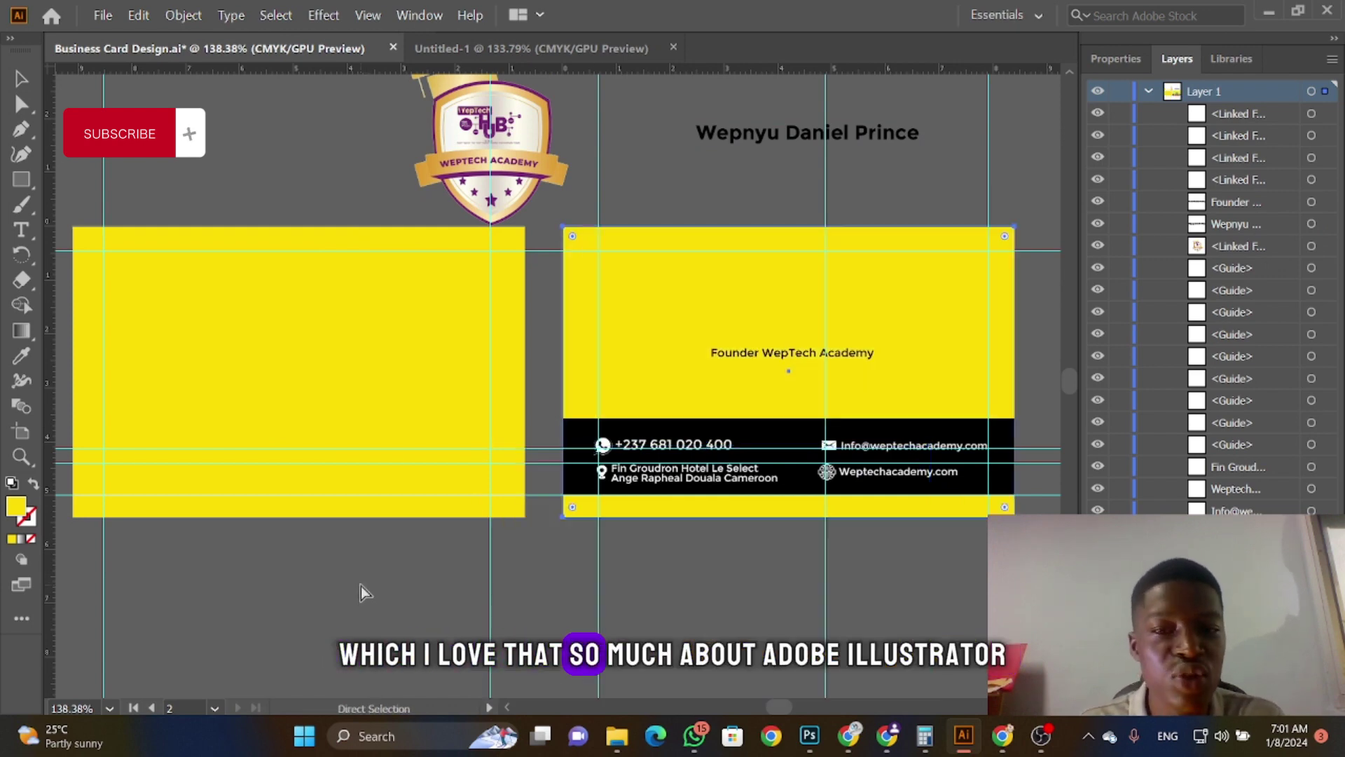
key(ctrl+z)
key(v)
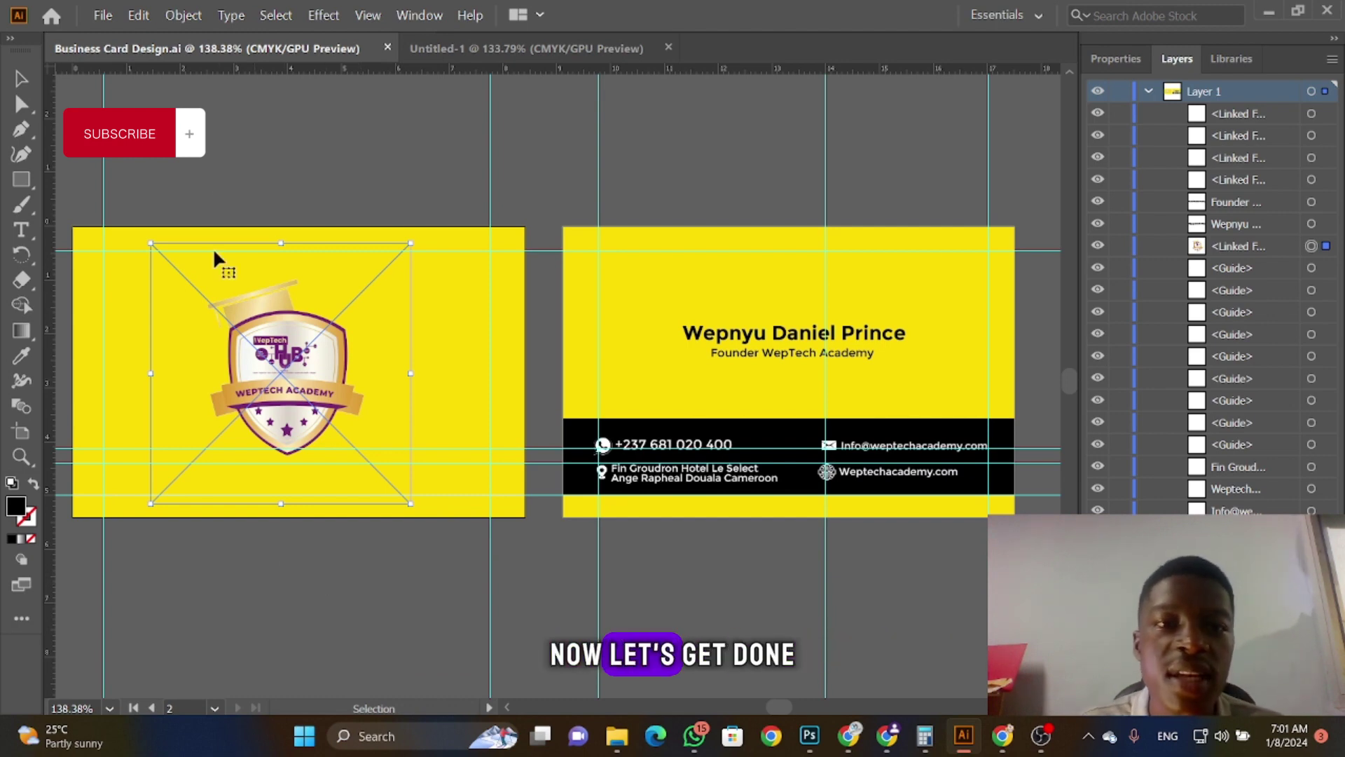
click(457, 49)
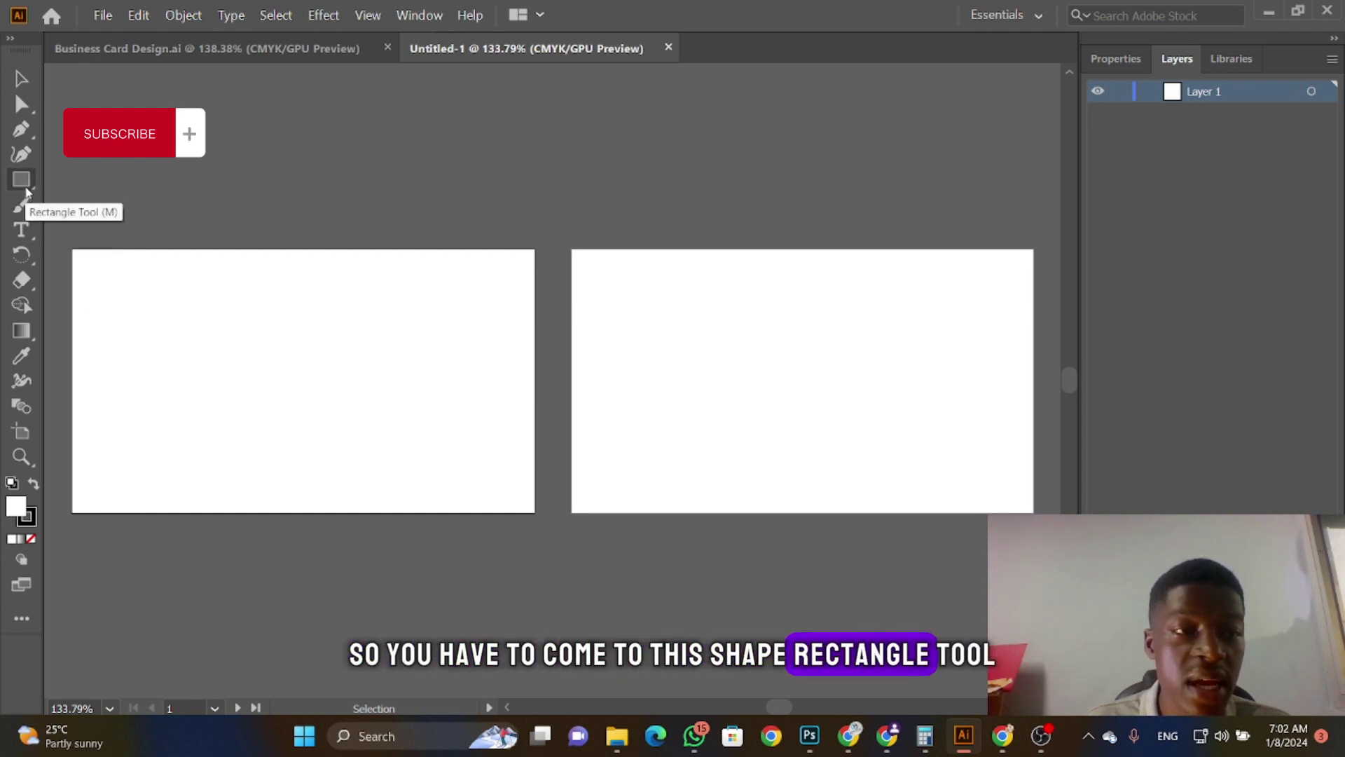
Step: Draw a rectangle covering the whole left artboard
click(26, 186)
click(26, 186)
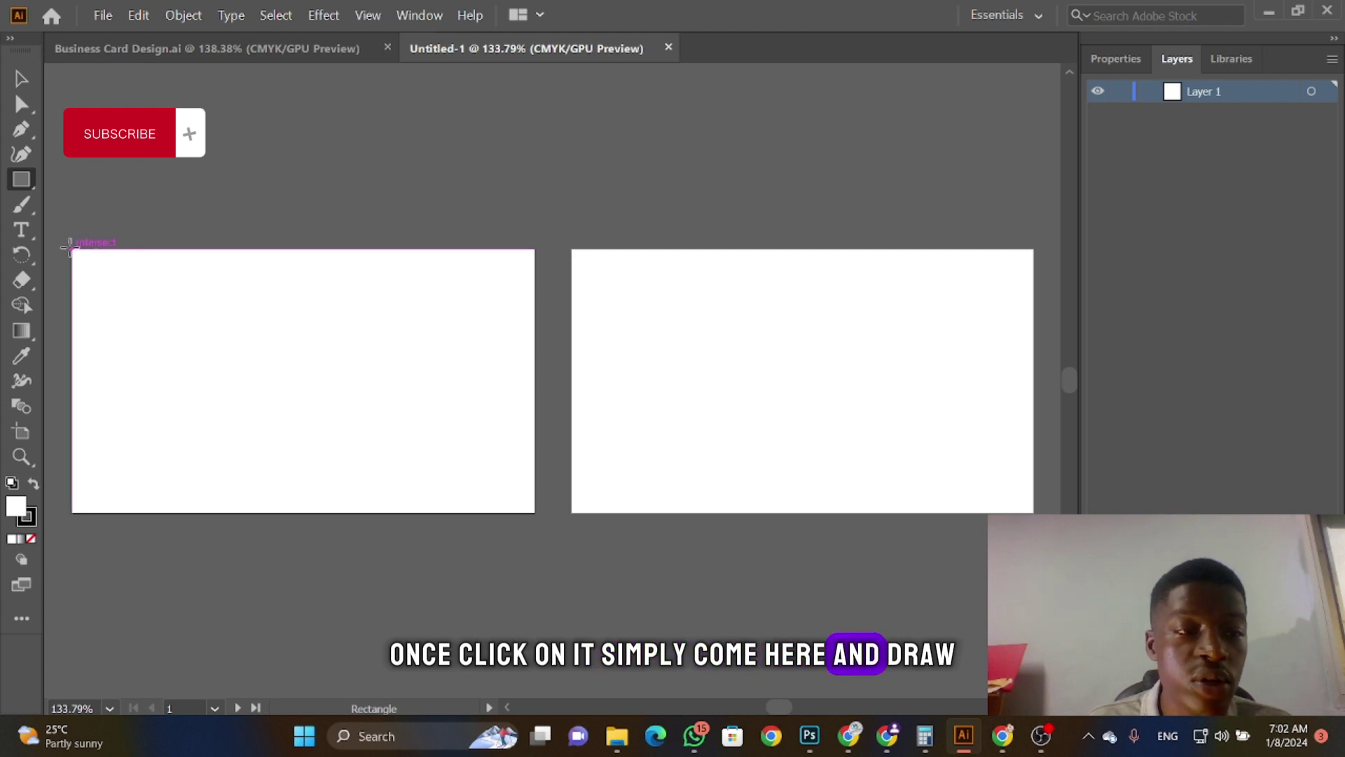
drag(70, 247, 535, 514)
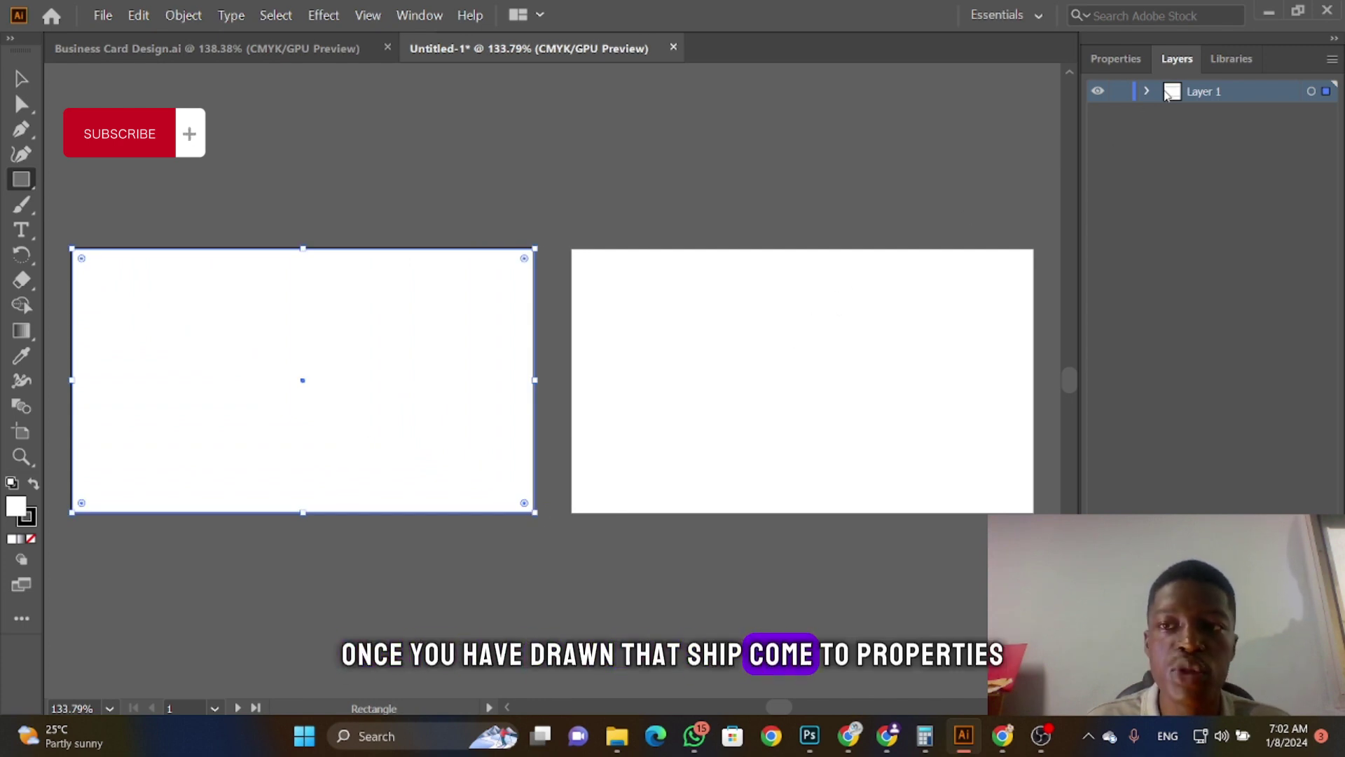
Step: Give the rectangle no stroke and a CMYK Yellow fill
click(1130, 62)
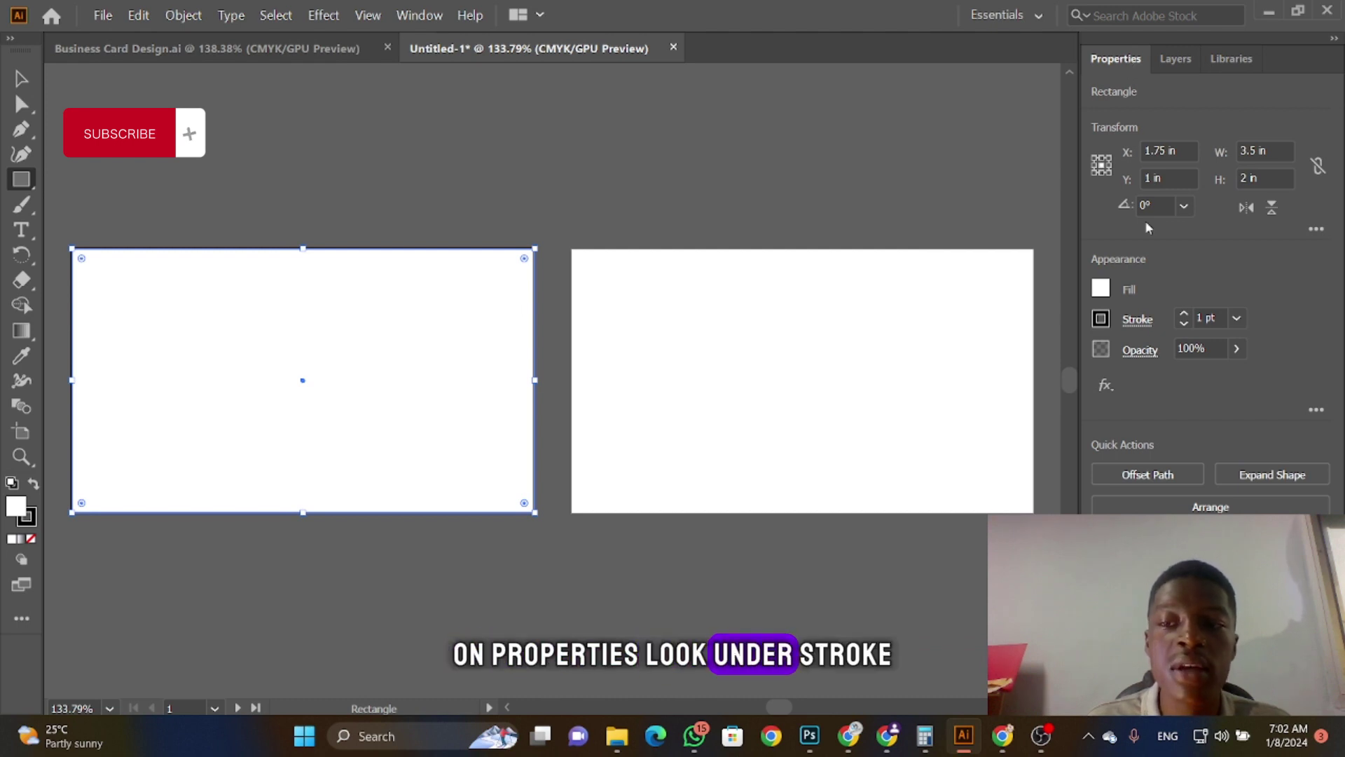
click(1103, 319)
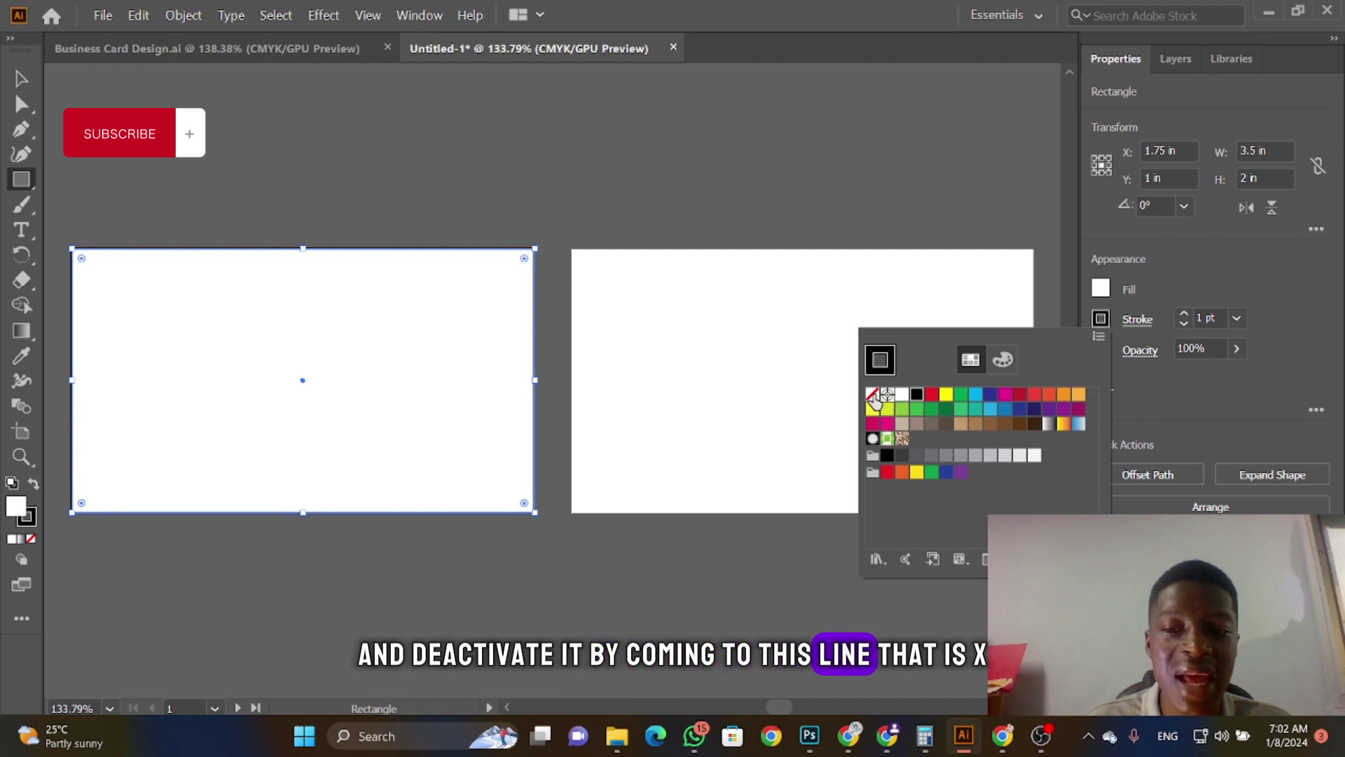
click(873, 395)
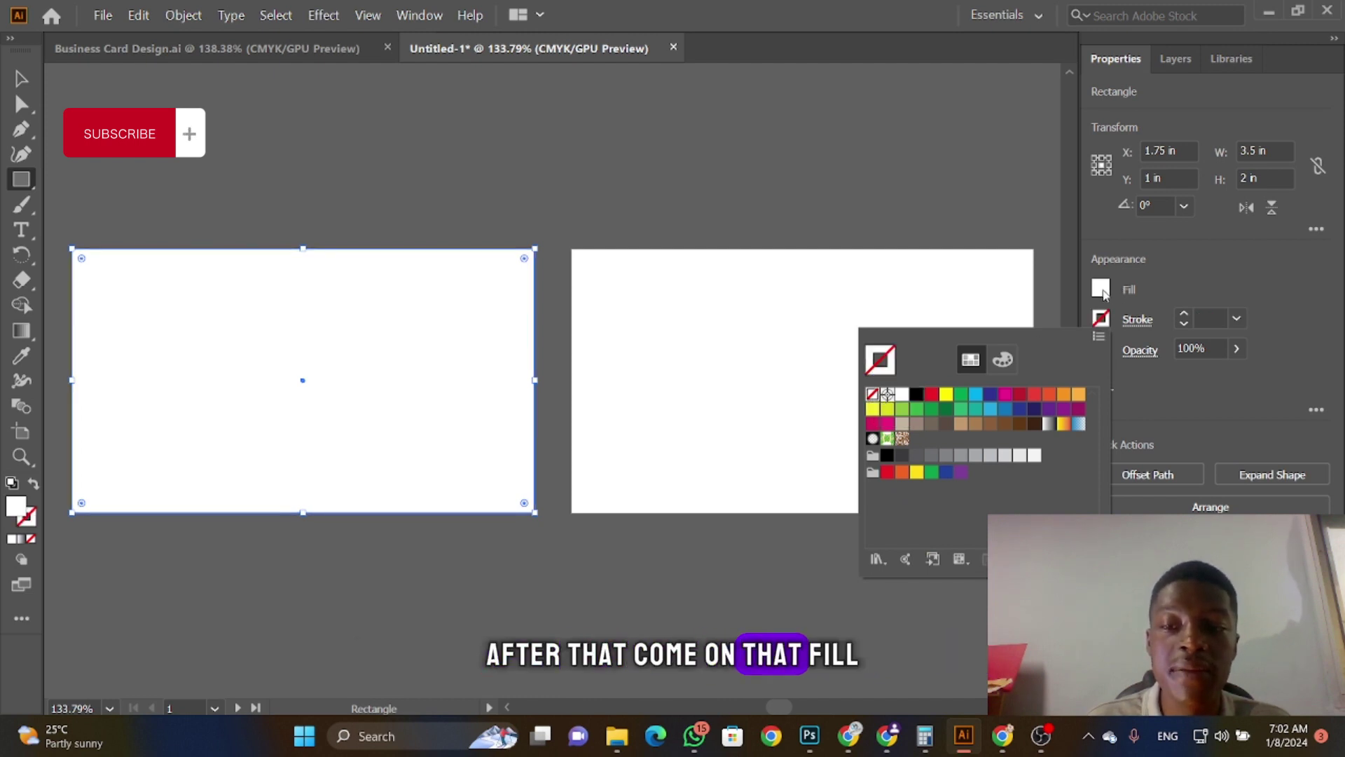
click(1101, 289)
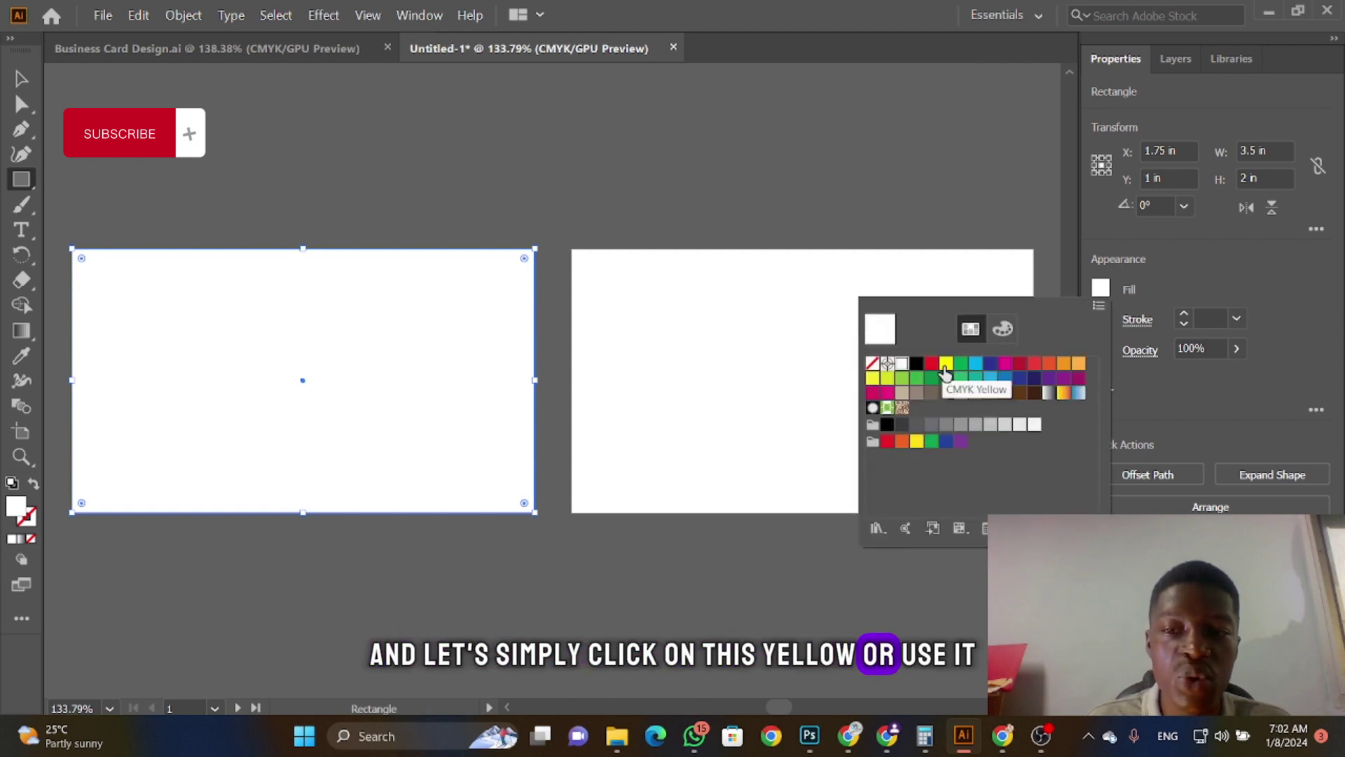
click(946, 364)
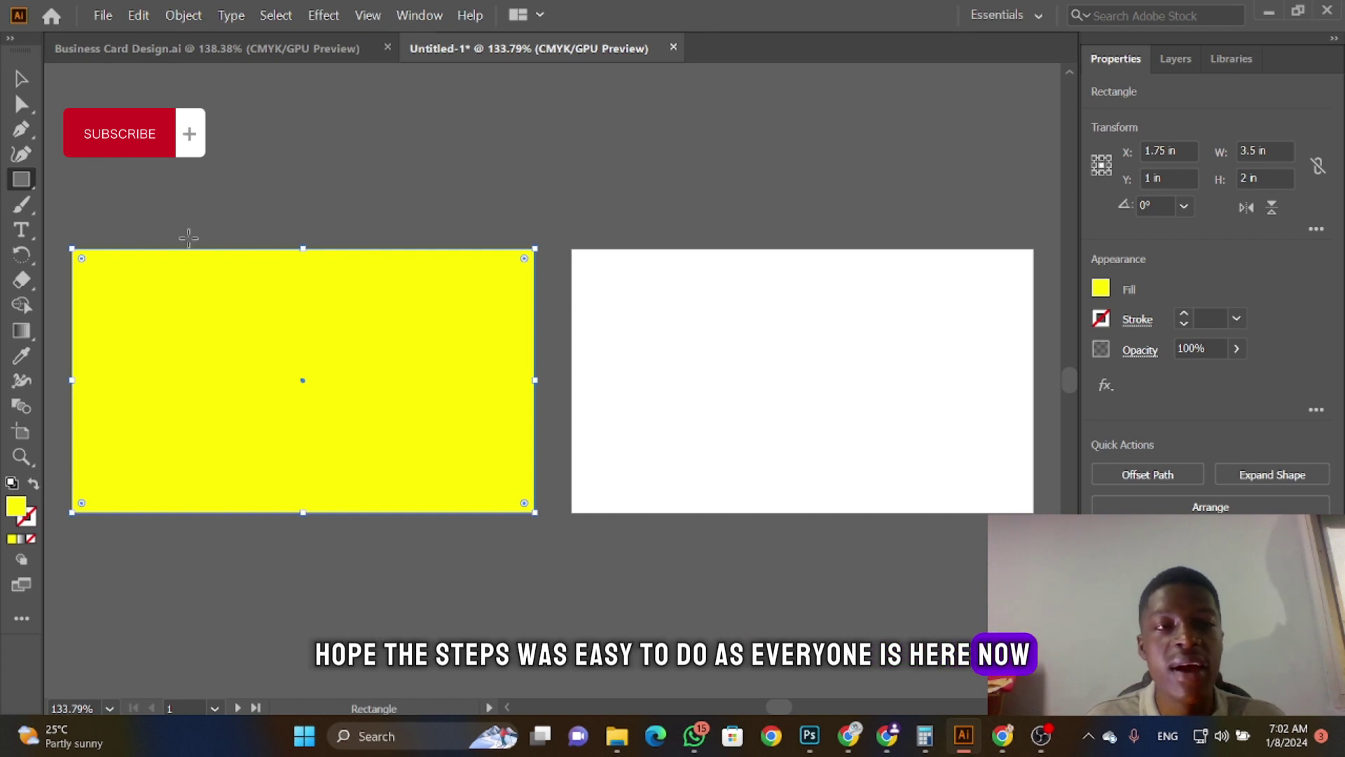
Step: Attempt to join the rectangle with Ctrl+J and dismiss the cannot-be-joined alert
click(22, 79)
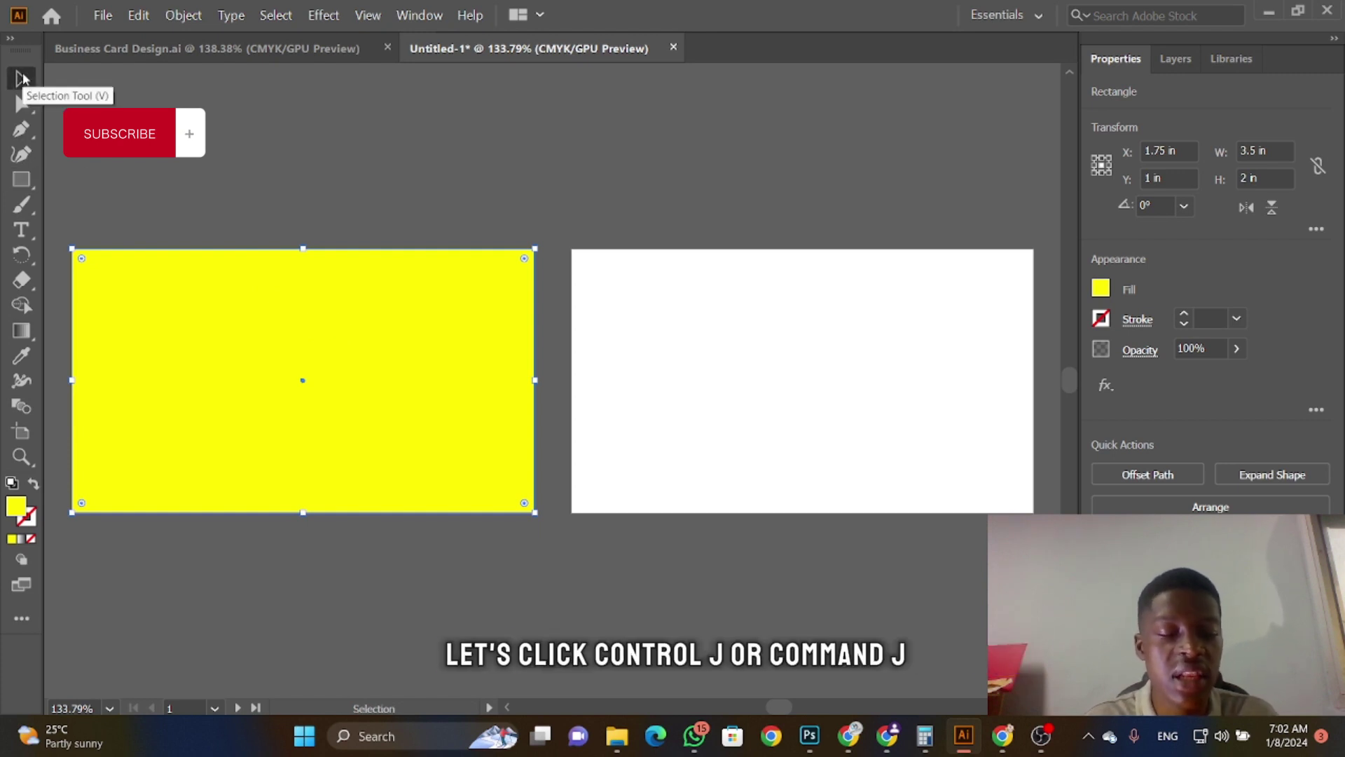
key(ctrl+j)
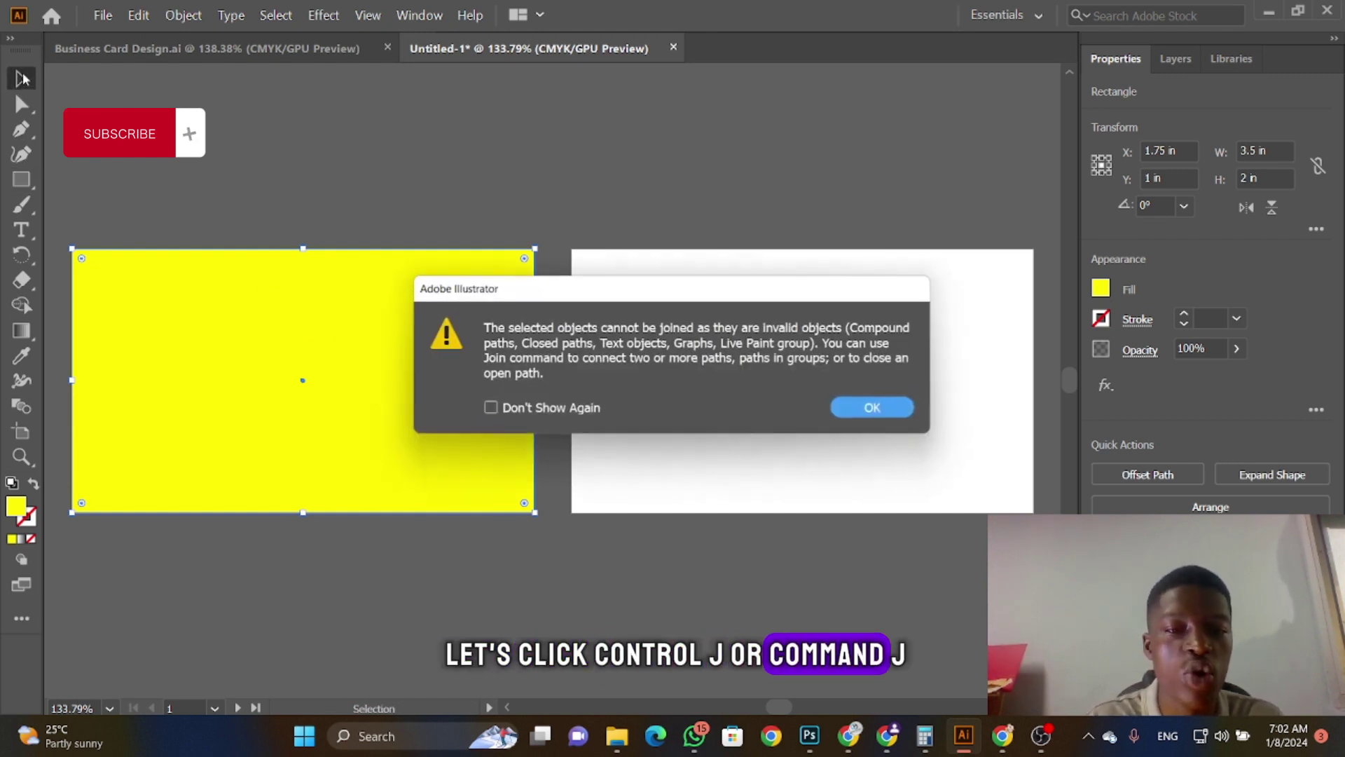
click(880, 414)
Step: Alt-drag a yellow copy of the rectangle onto the right artboard and deselect it
drag(449, 379, 760, 384)
key(ctrl+z)
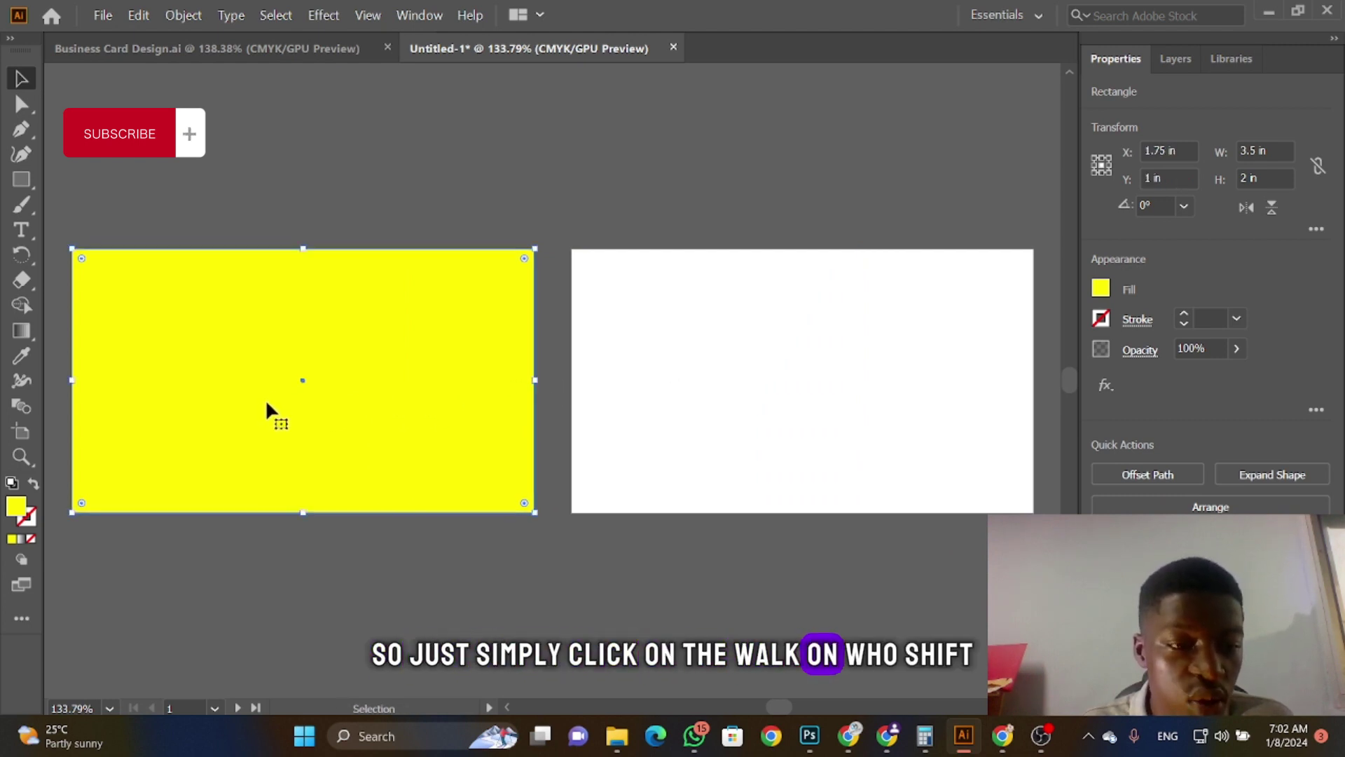
drag(252, 406, 756, 411)
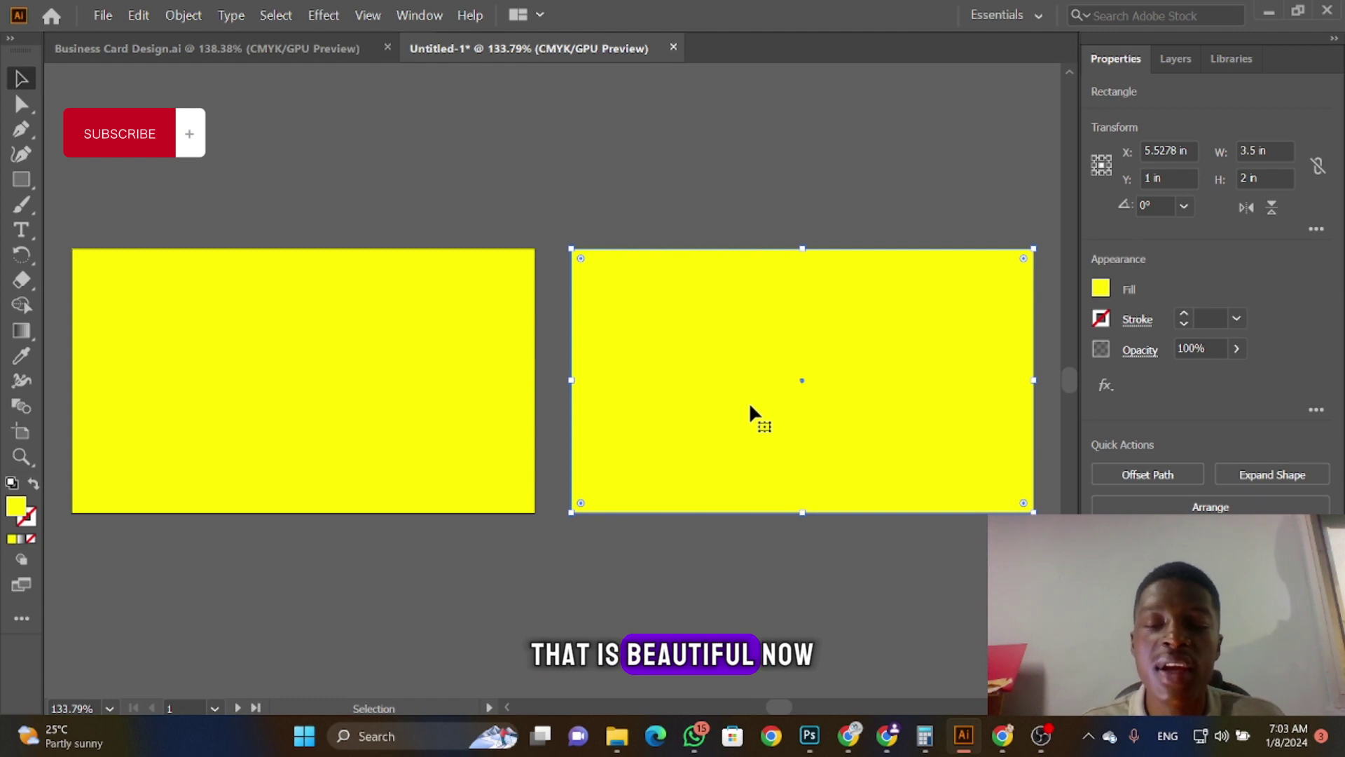
click(625, 569)
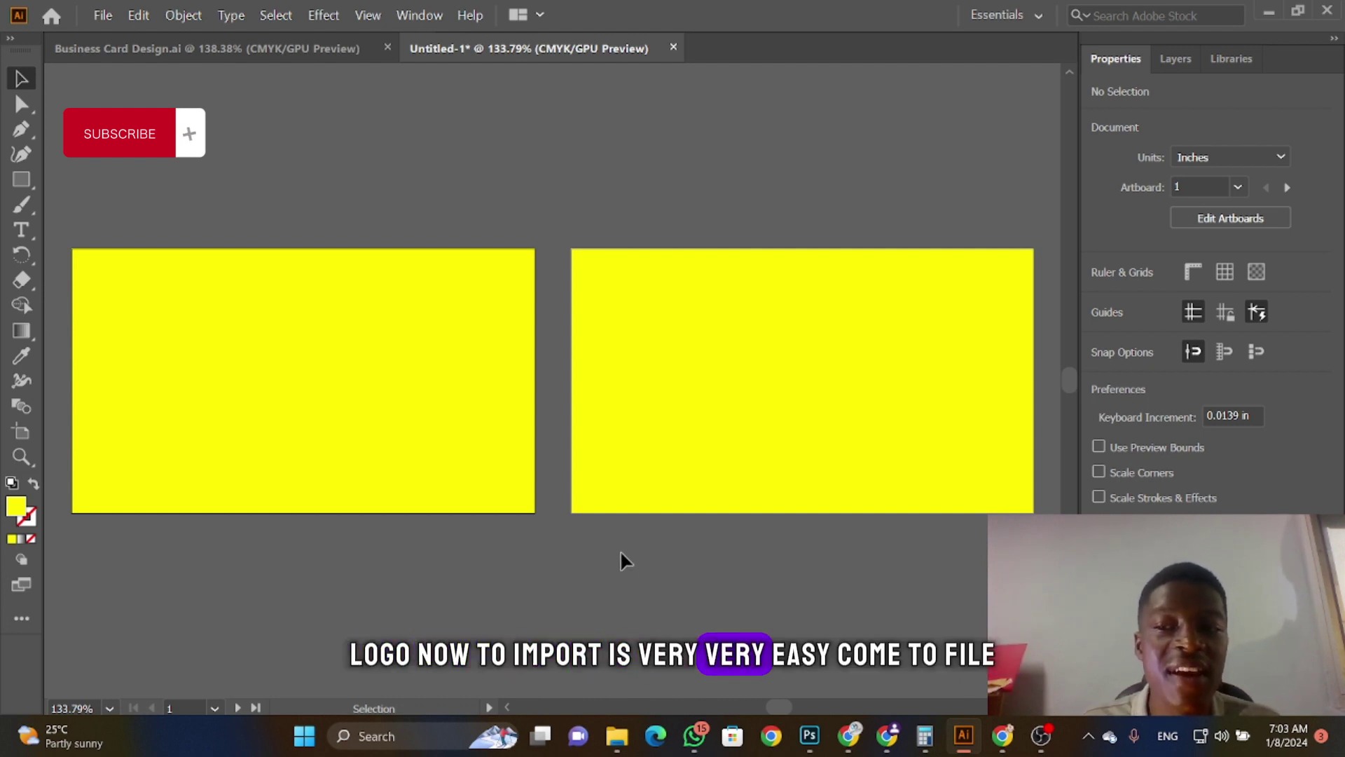
Step: Place the logo PNG from the Business Card Design folder as a linked image
click(104, 14)
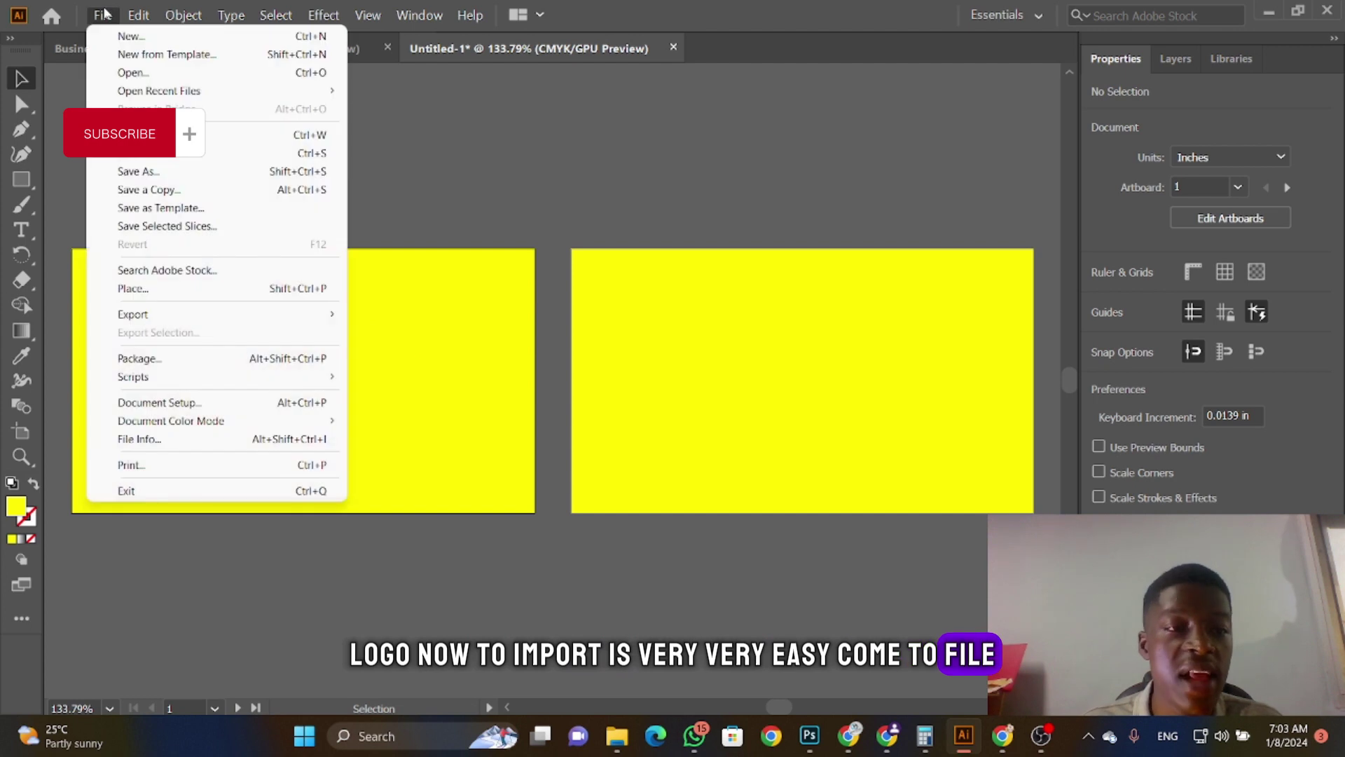
click(171, 288)
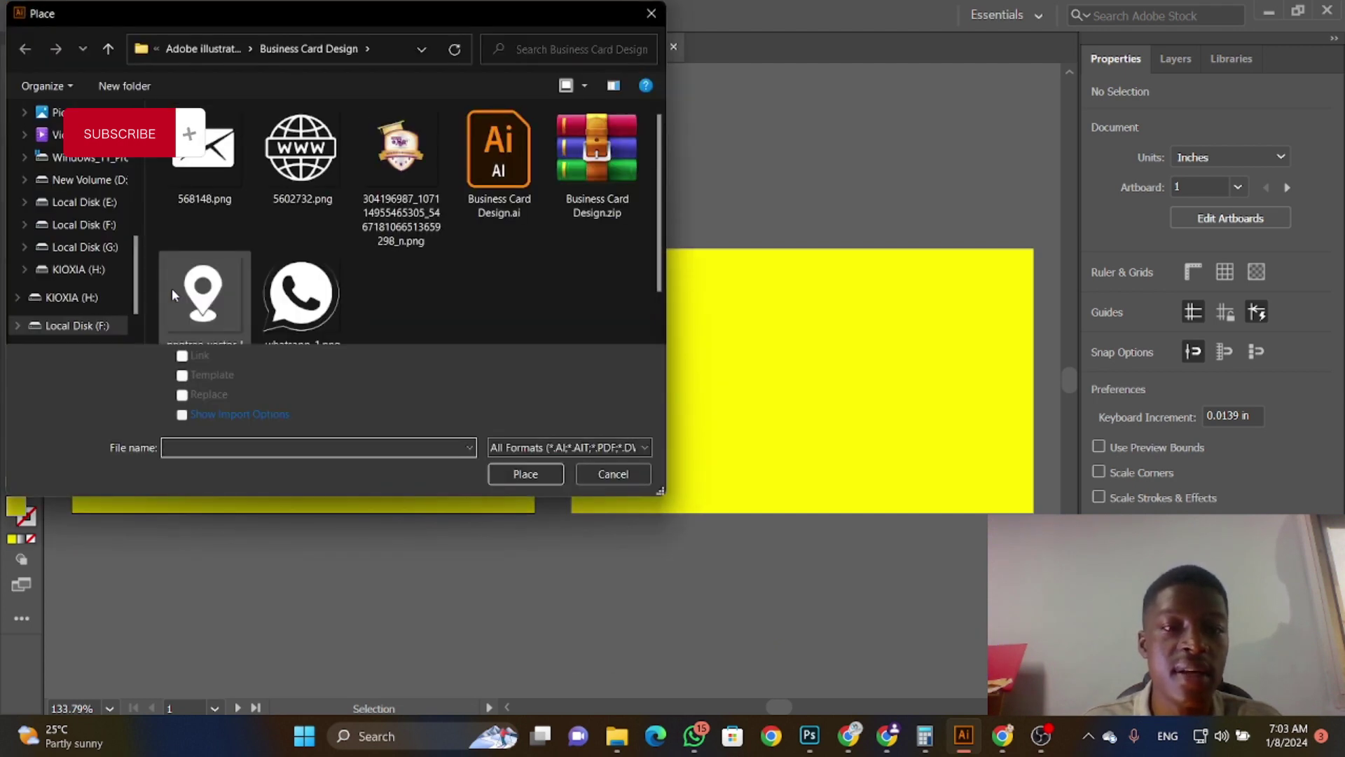
click(394, 178)
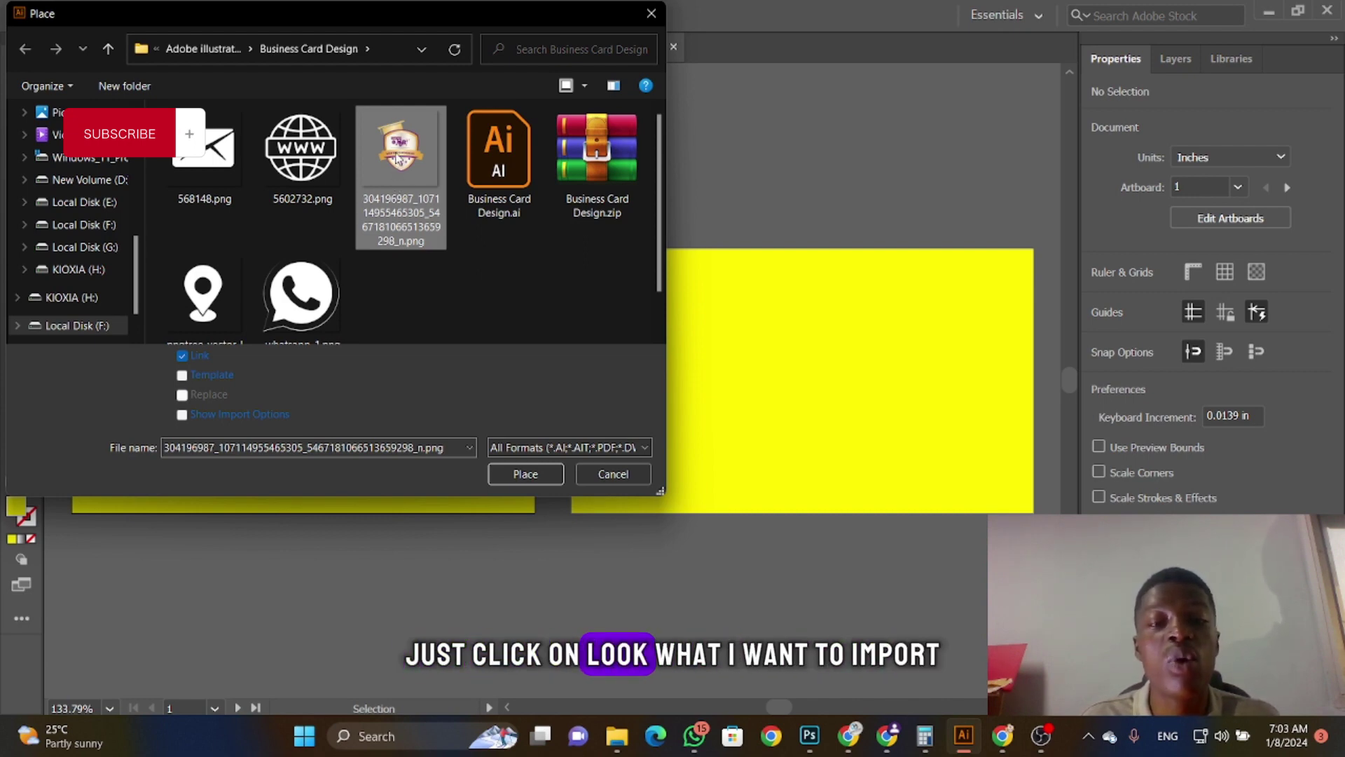
click(511, 477)
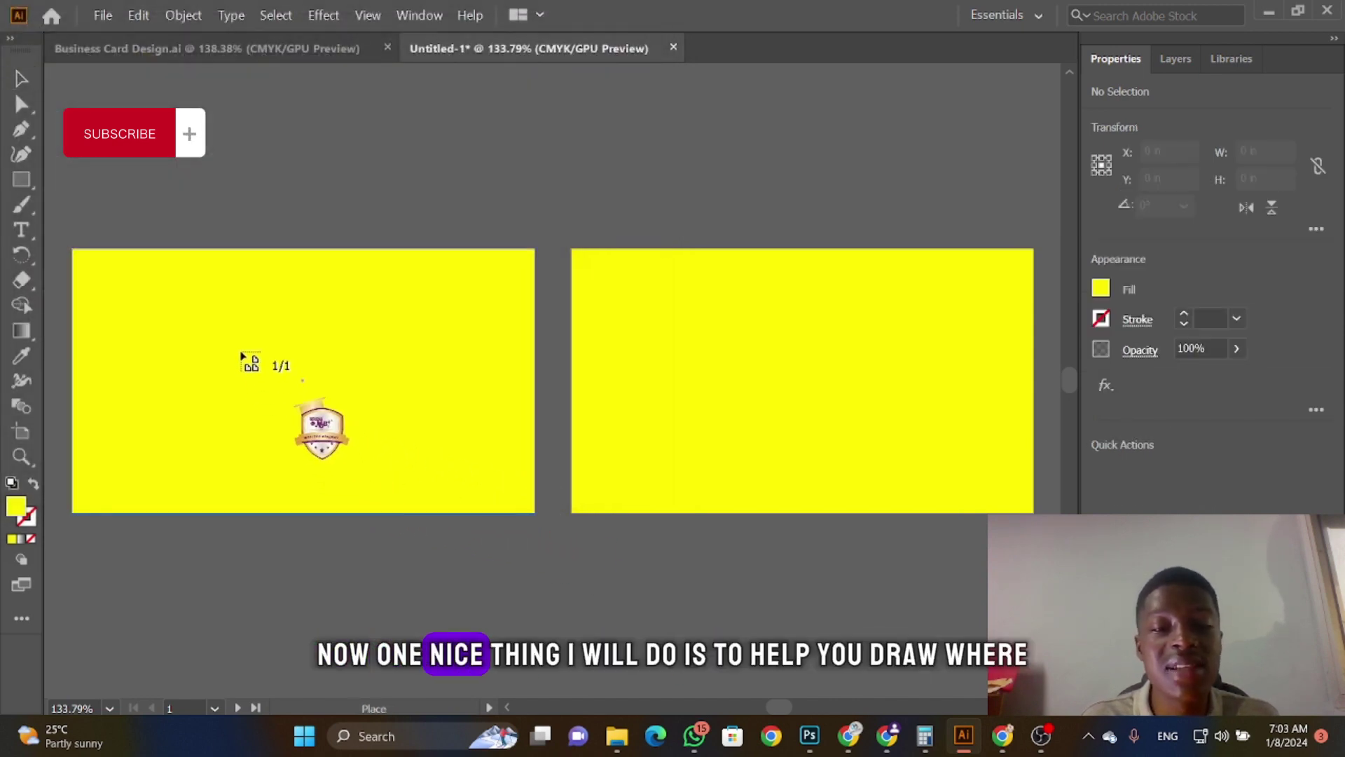
Step: Drop the logo on the left card, reposition it and enlarge it to about 1.77 in square
drag(235, 355, 412, 504)
drag(313, 412, 305, 390)
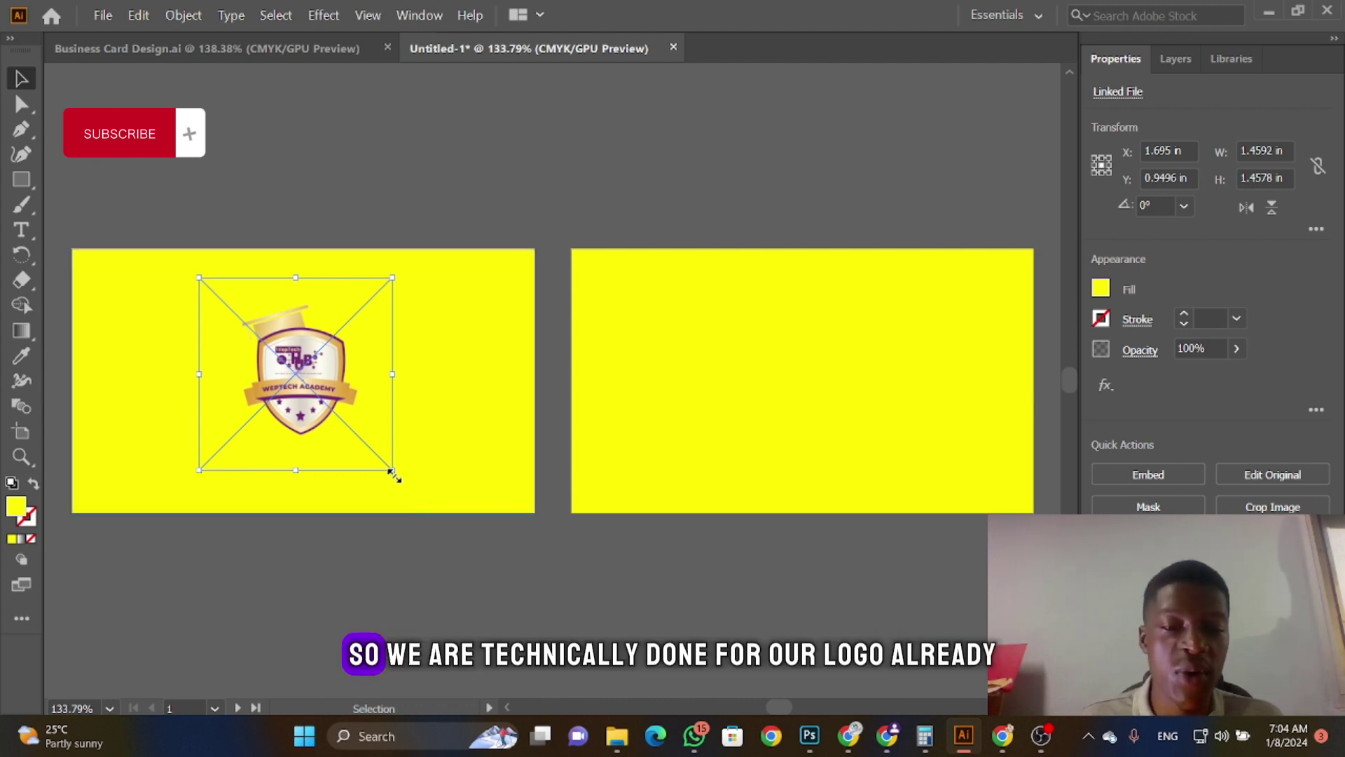
drag(393, 471, 413, 492)
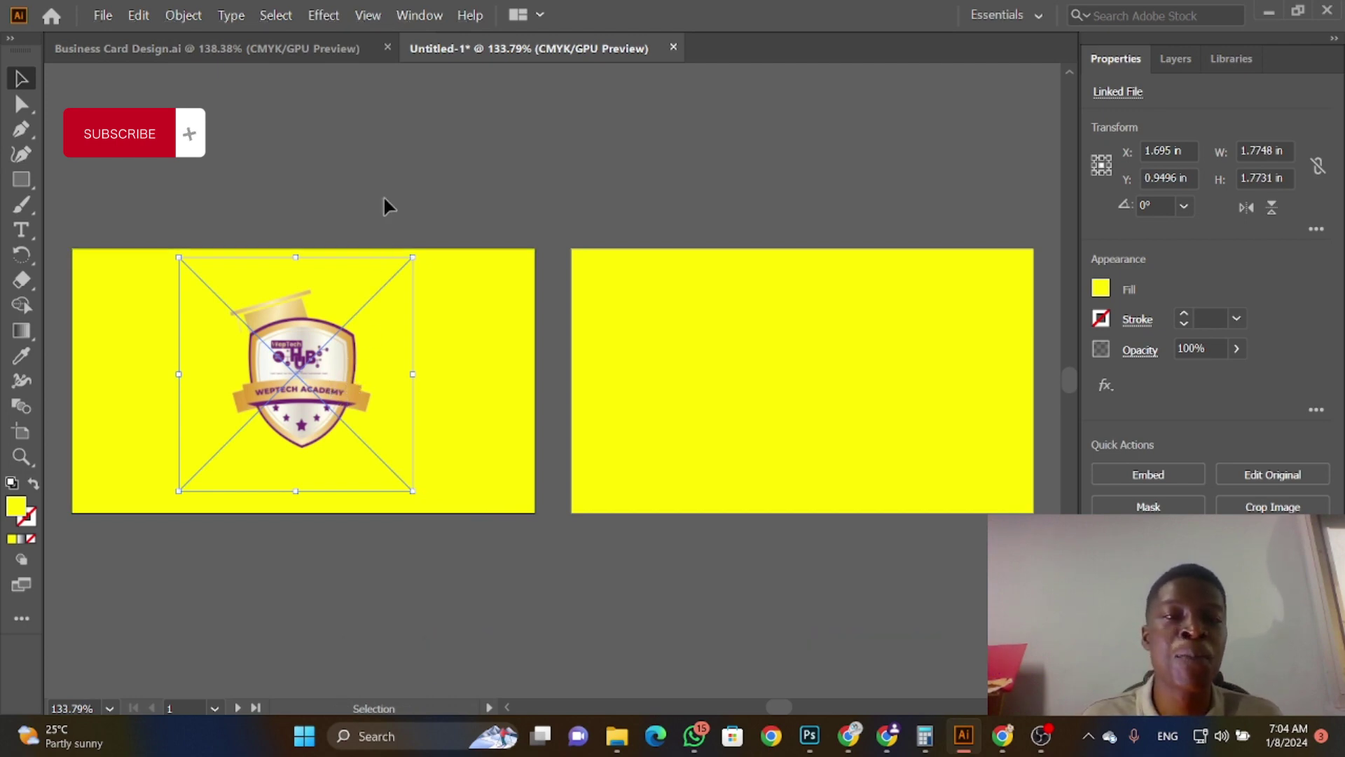
click(369, 17)
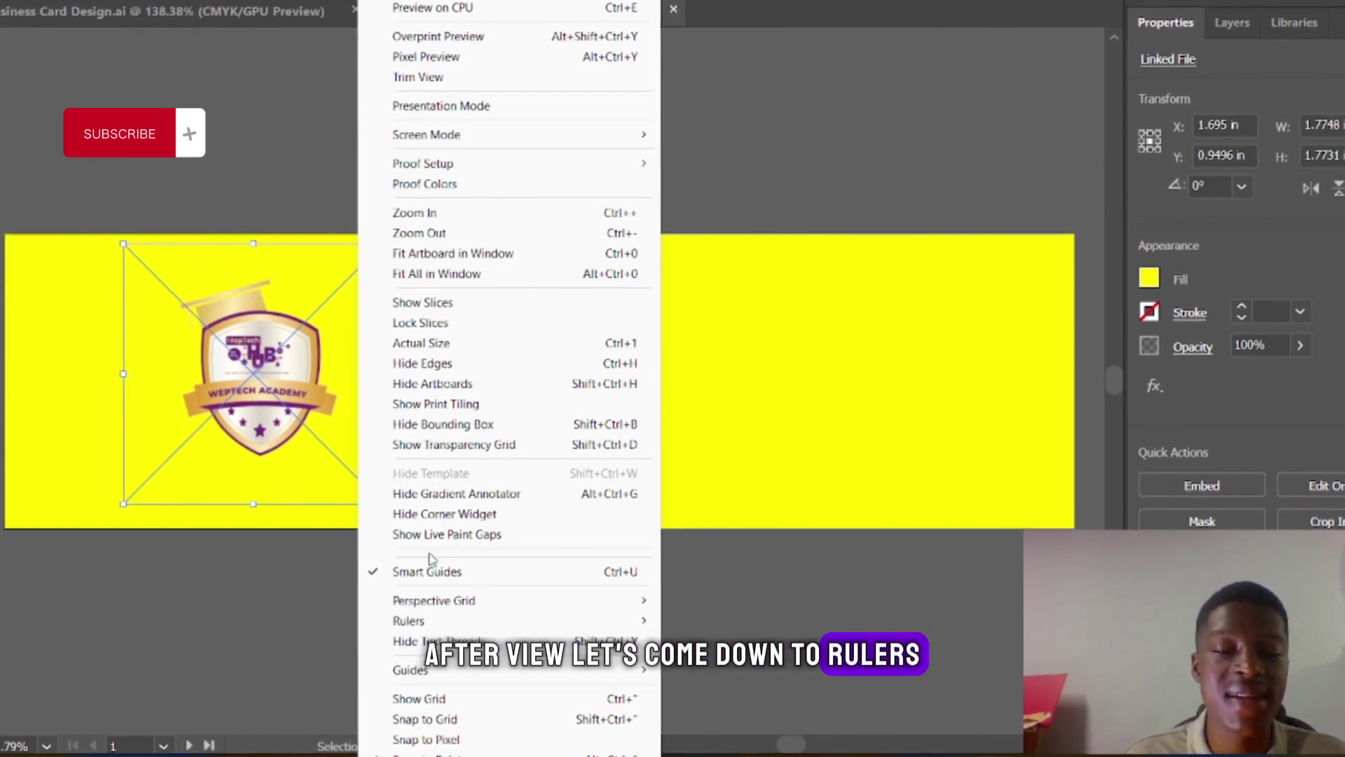
Step: Turn on the rulers and clear the selection on the left card
mouse_move(443, 619)
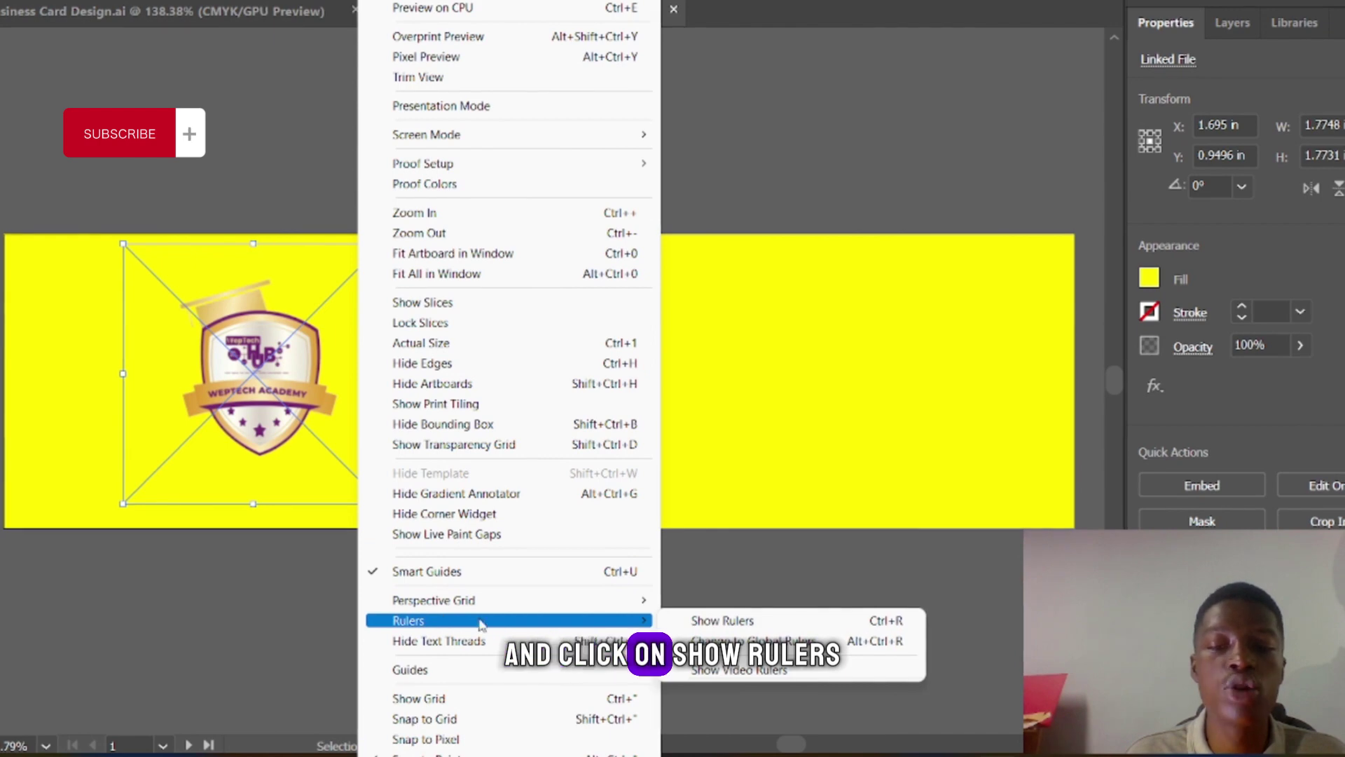
click(722, 620)
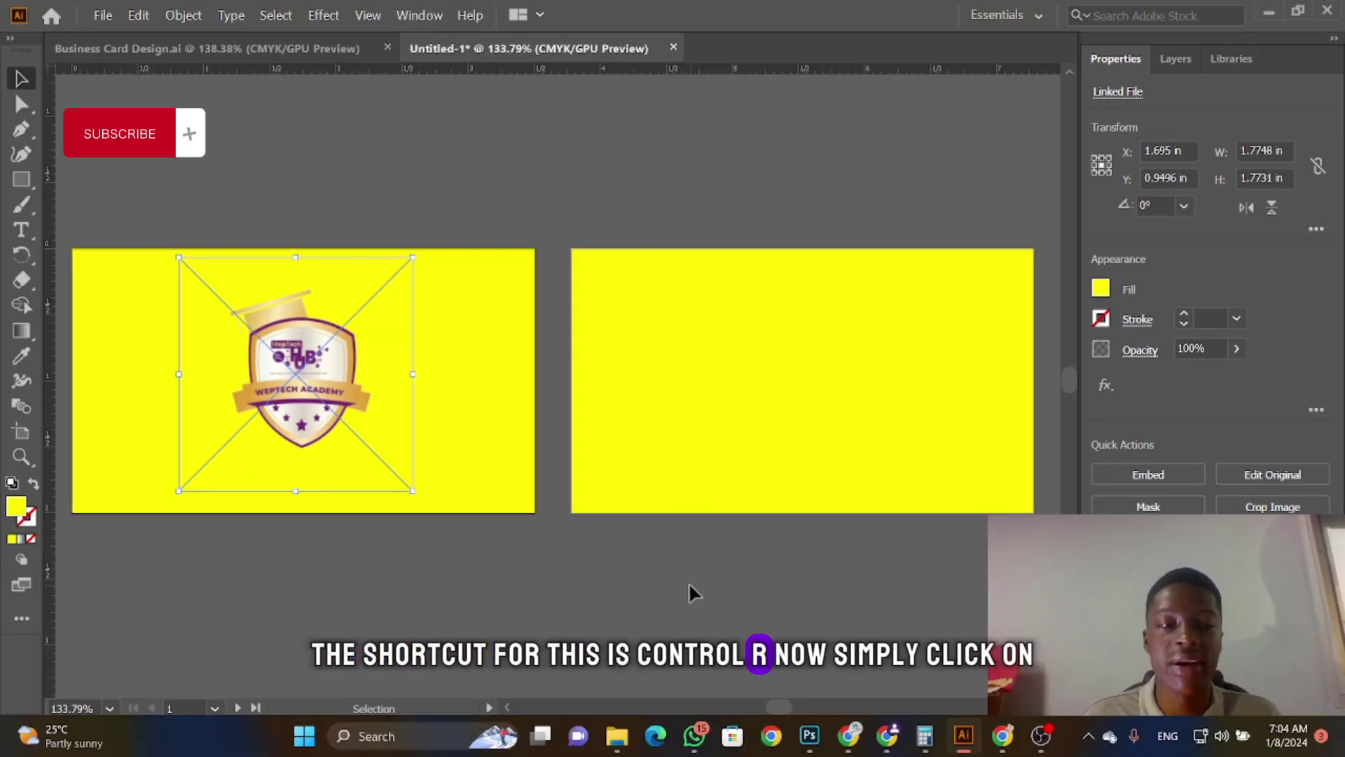
click(56, 417)
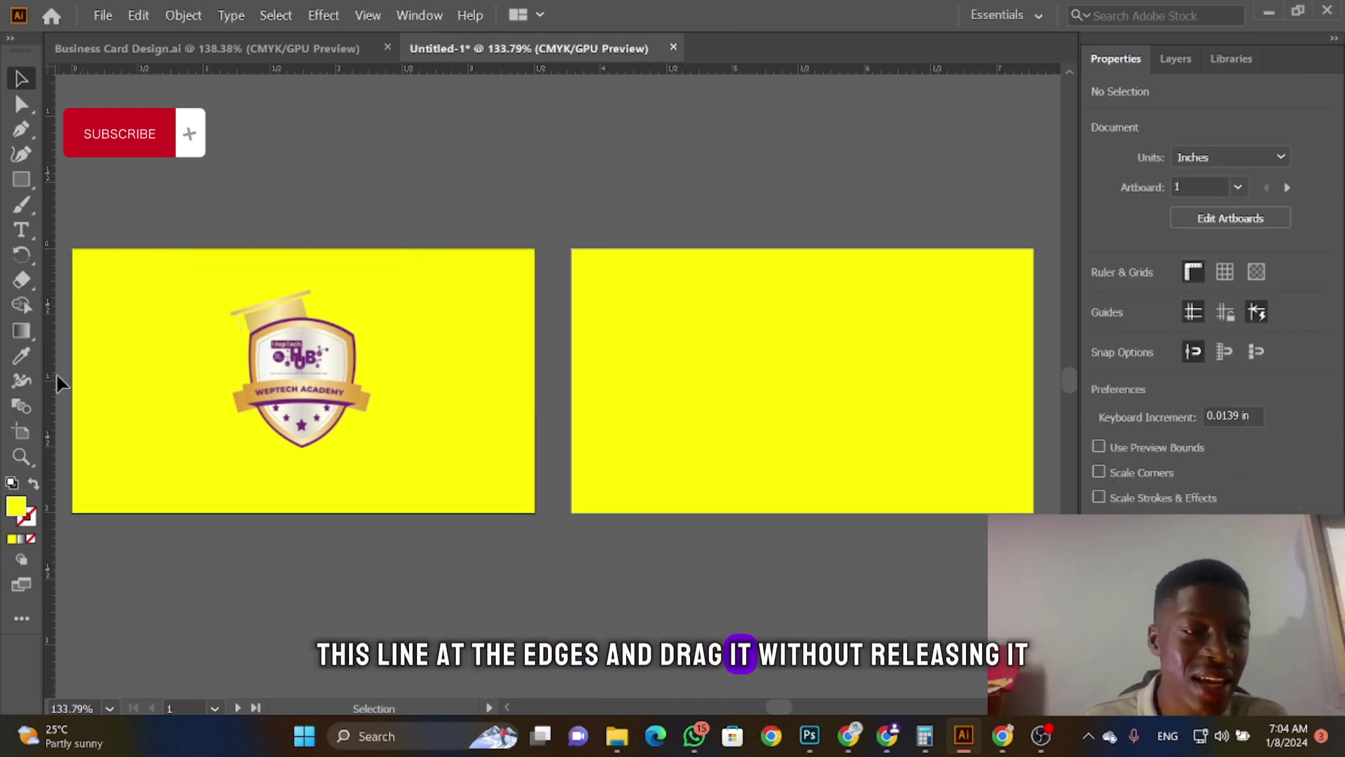
click(69, 397)
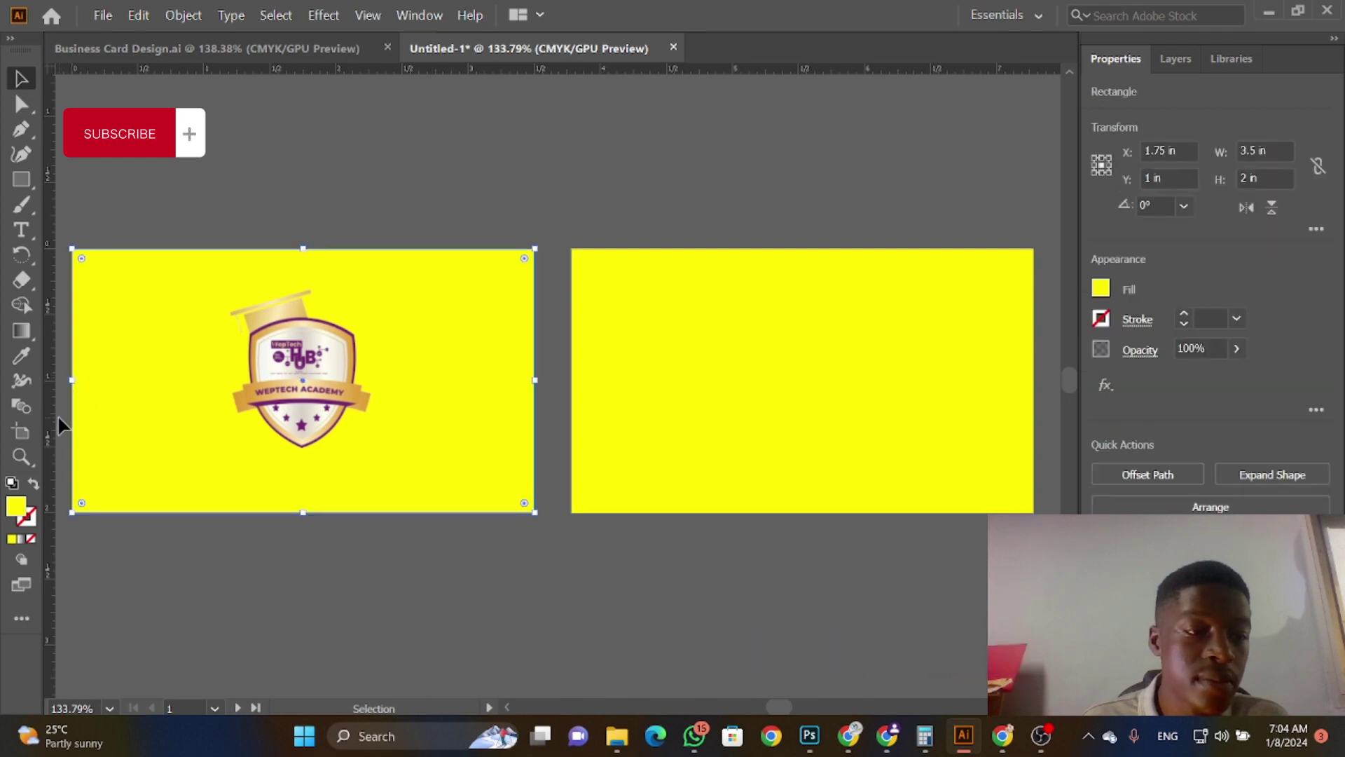
click(58, 418)
click(84, 432)
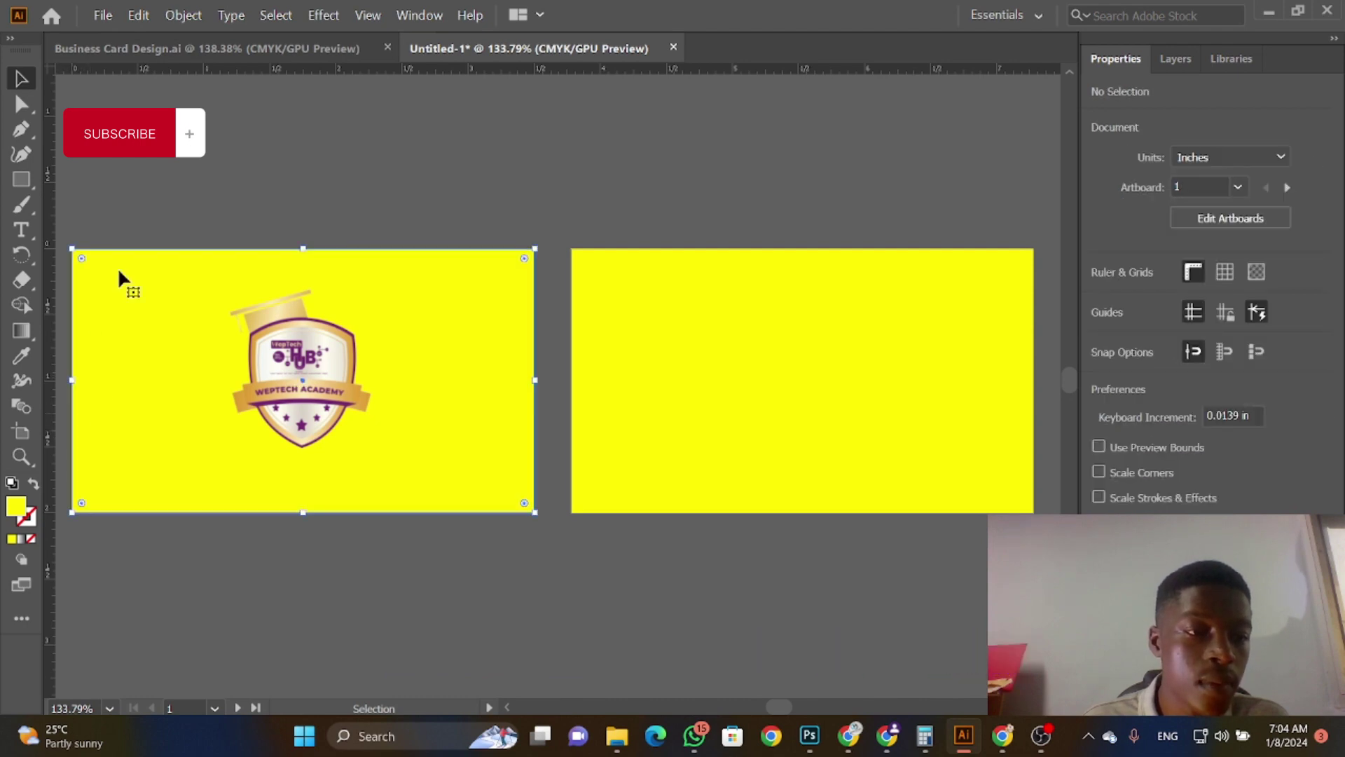
click(295, 111)
Step: Drag ruler guides to mark inner margins near the top, bottom and side edges of both cards
drag(297, 109, 280, 267)
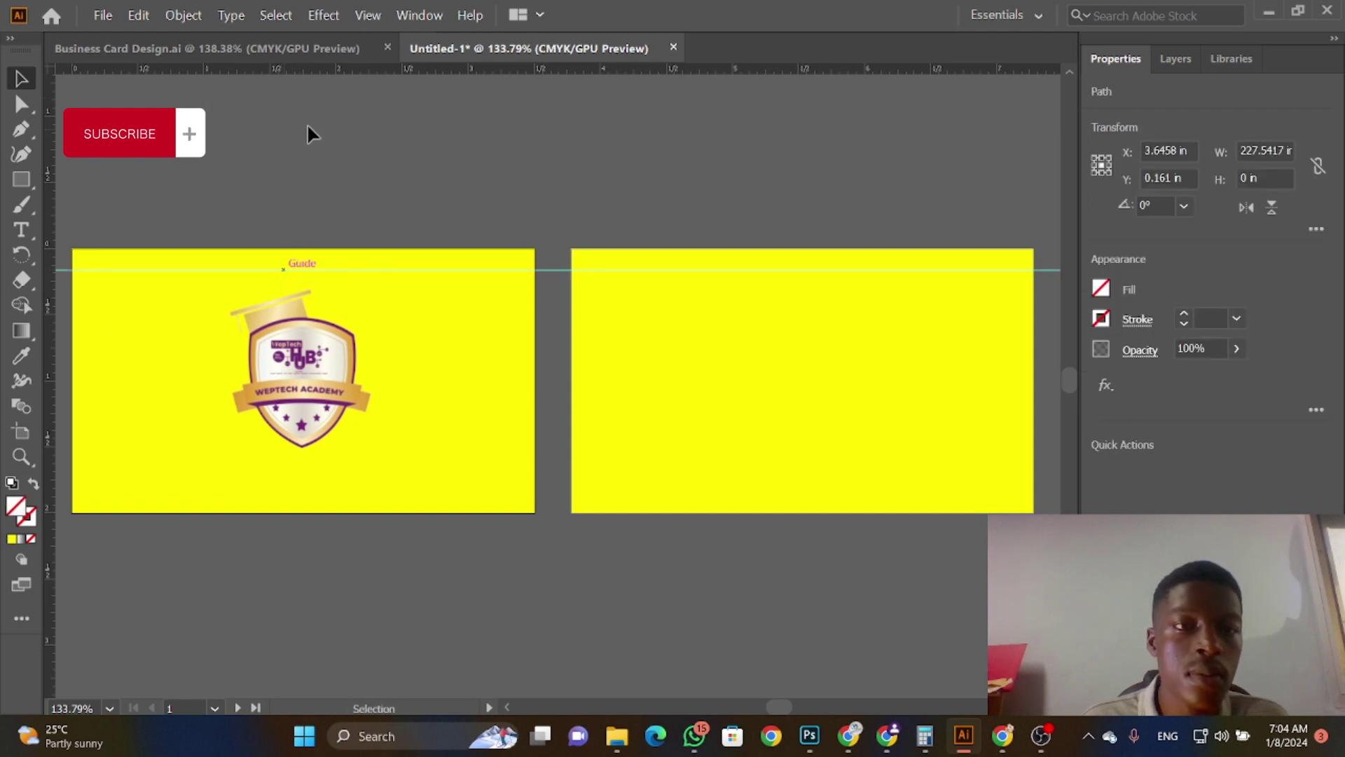
drag(308, 69, 279, 492)
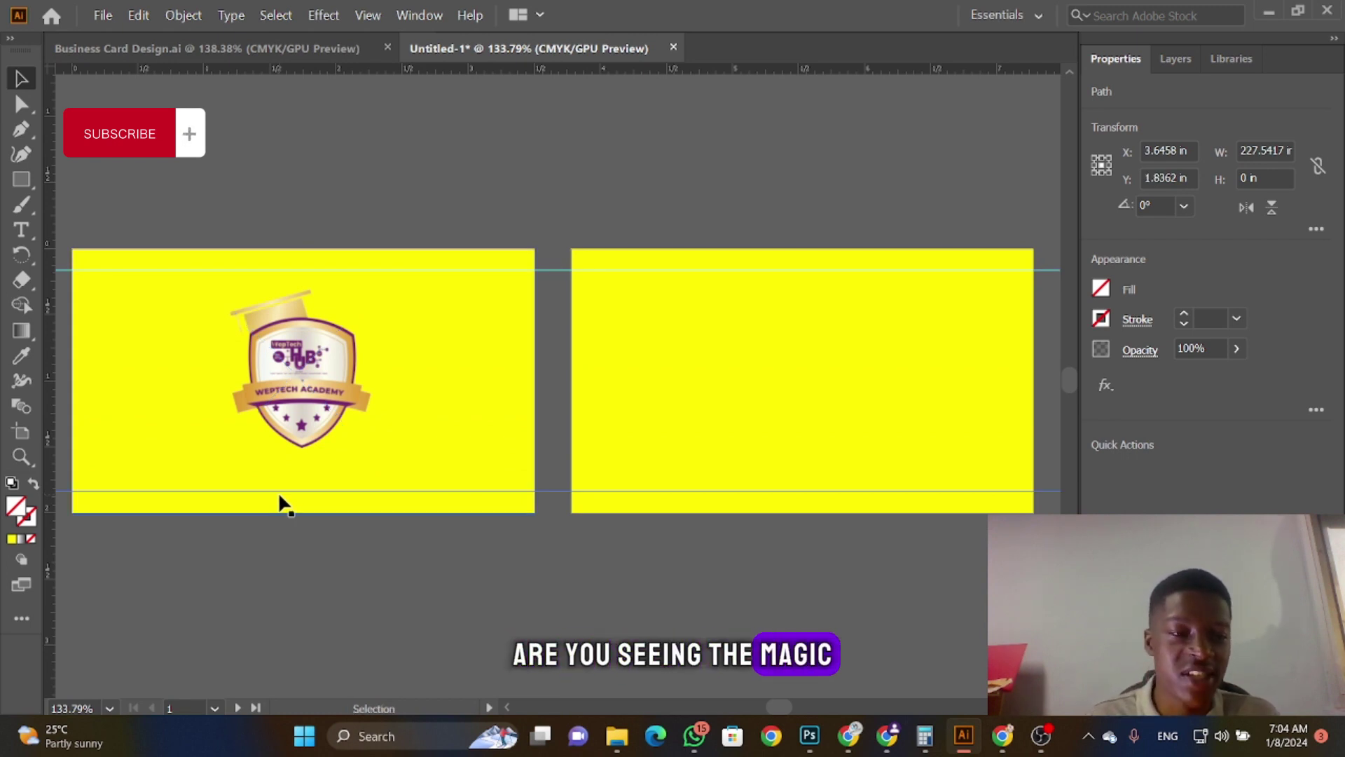
drag(52, 460, 98, 467)
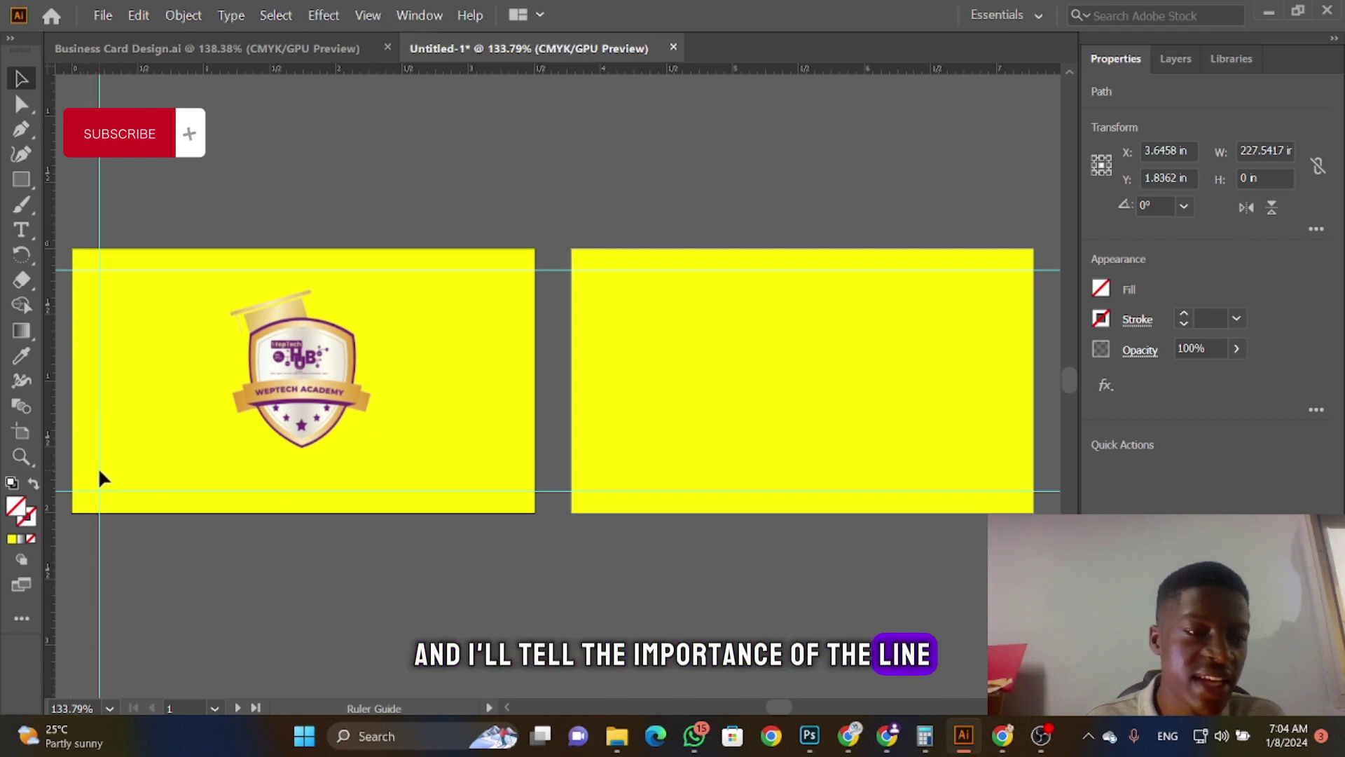
drag(423, 517, 511, 507)
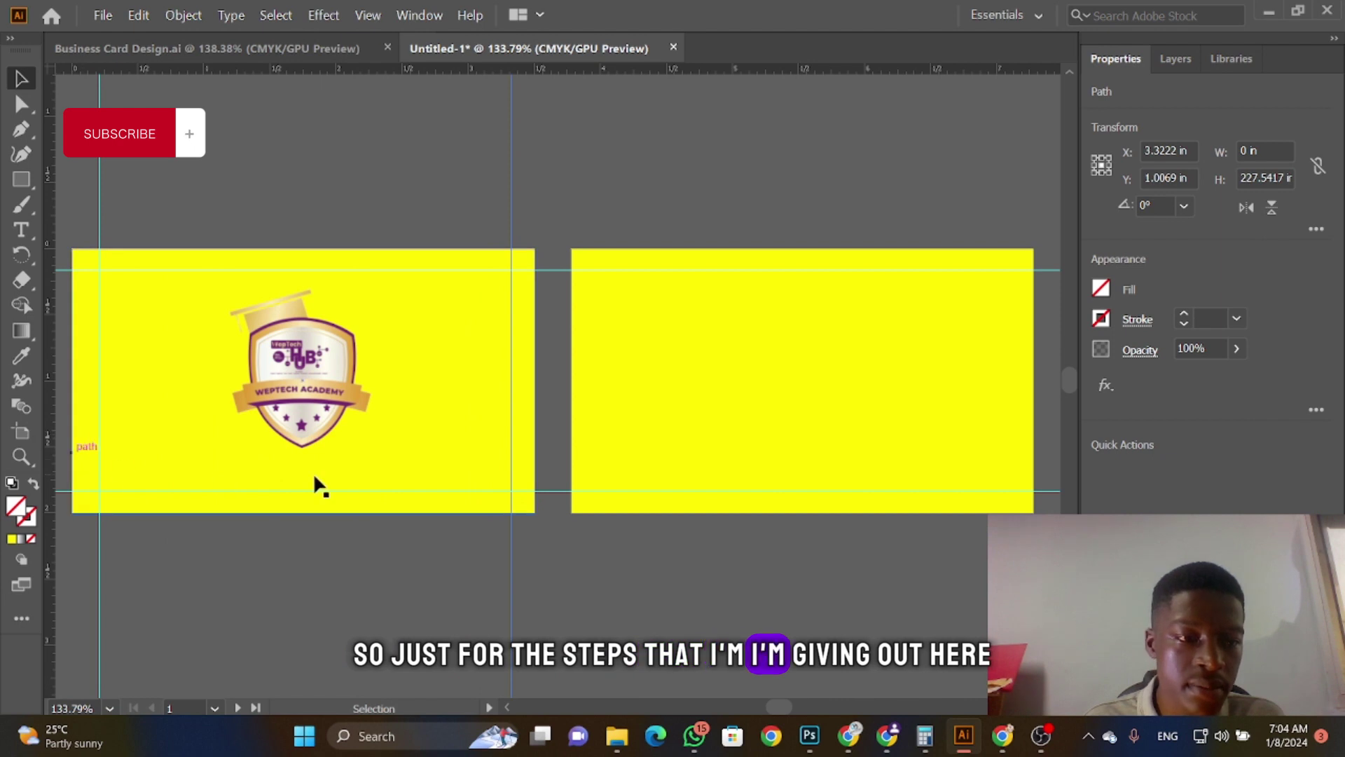
drag(51, 444, 595, 457)
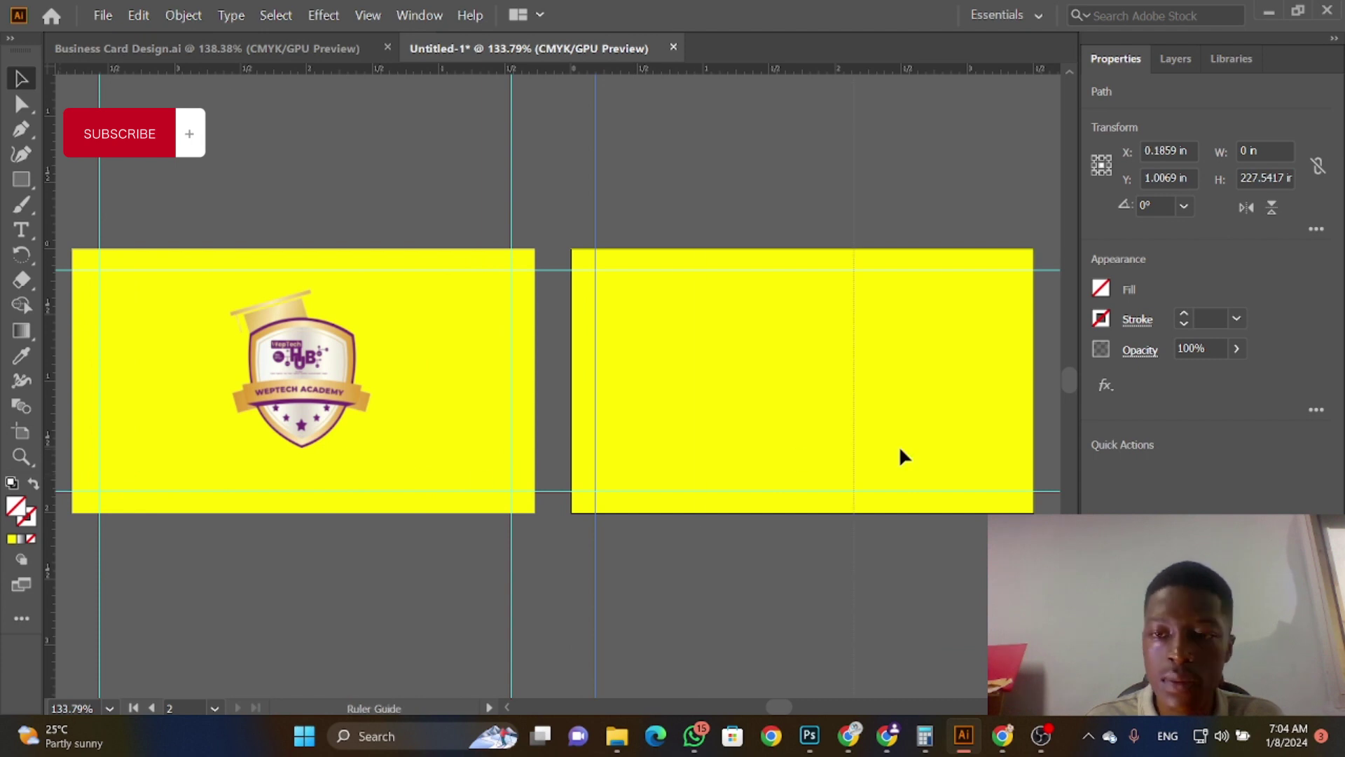
drag(1019, 443, 1009, 442)
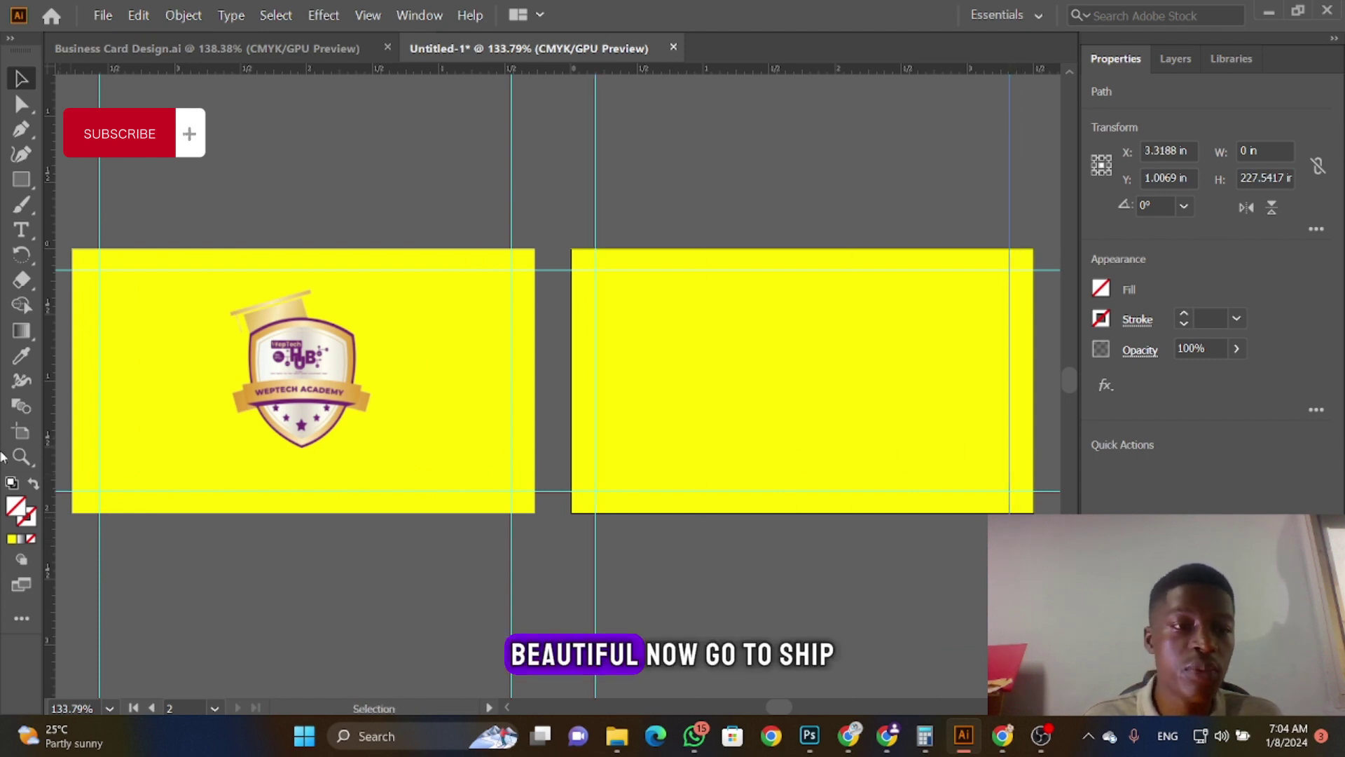
Step: Draw a small red square at the front card's top-left margin intersection
click(27, 183)
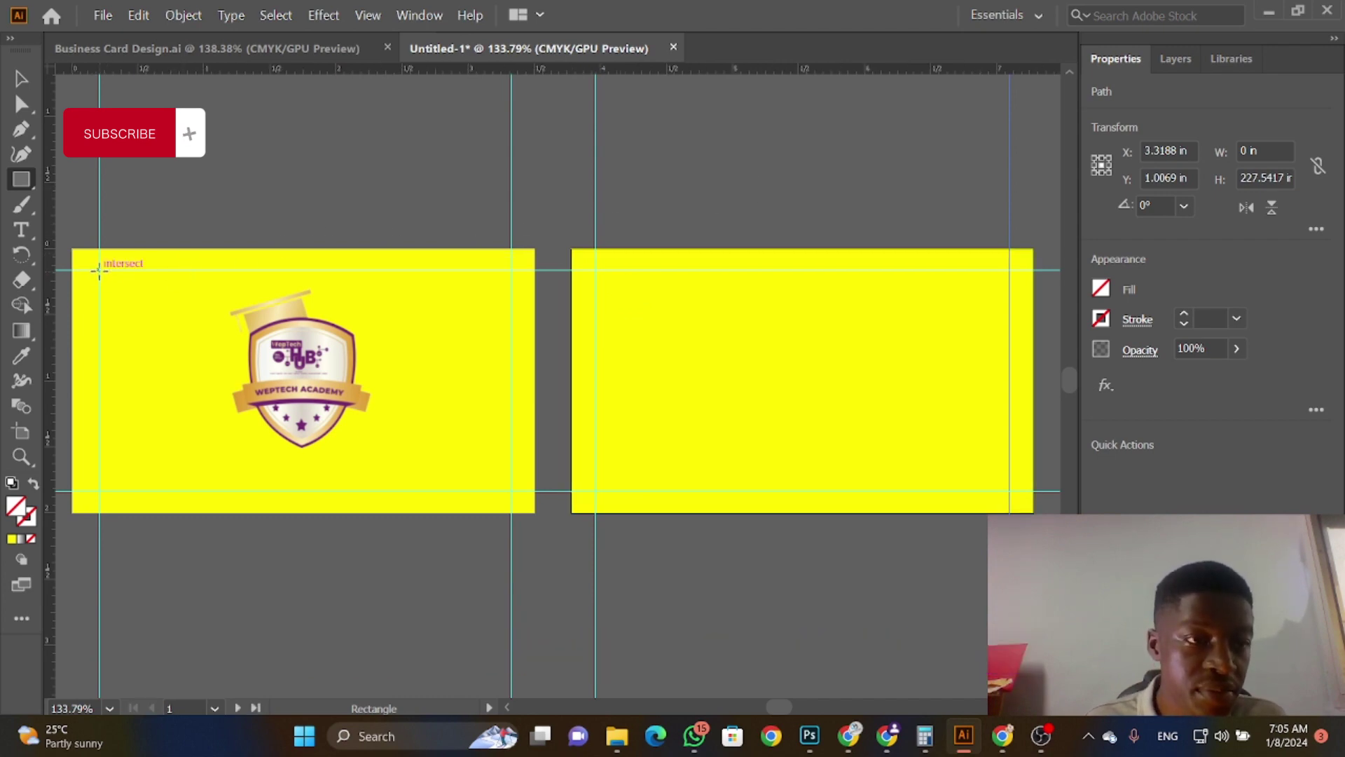
drag(99, 270, 70, 249)
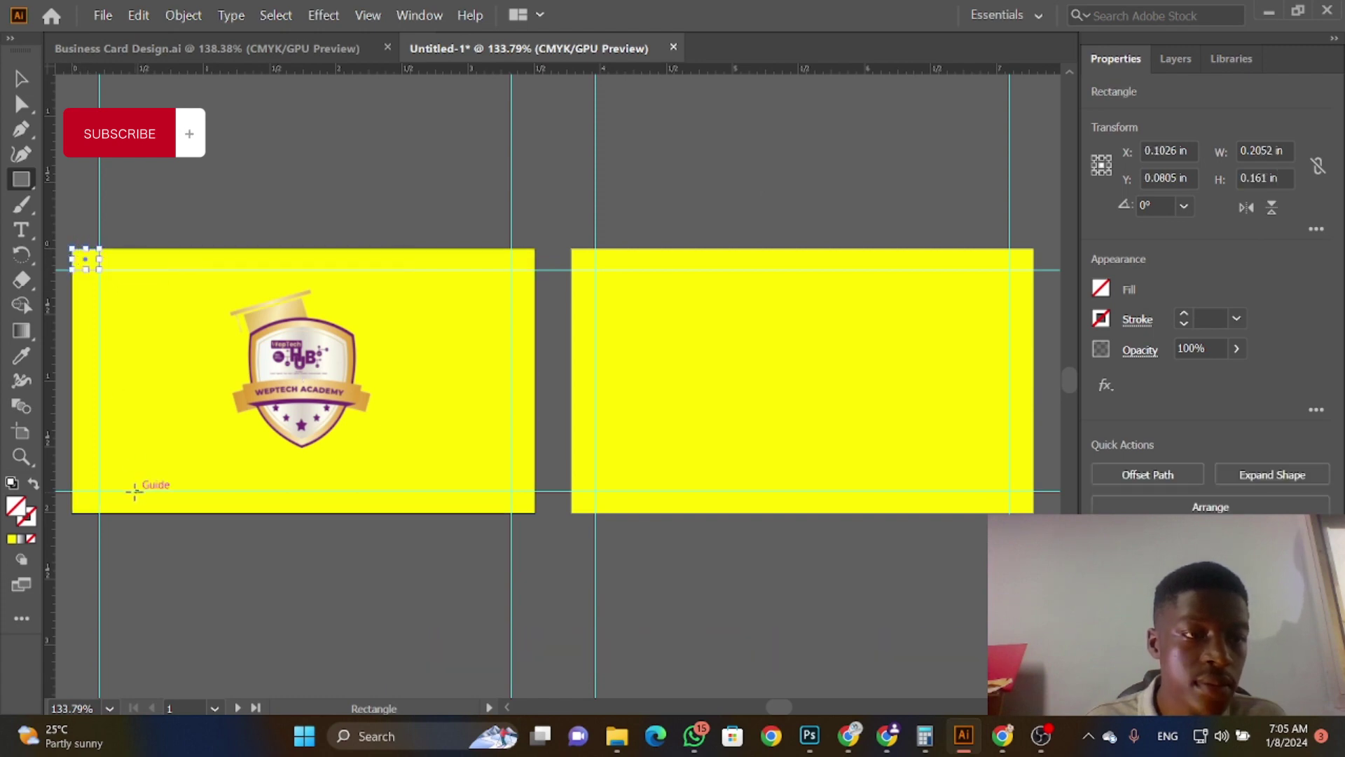
click(1100, 288)
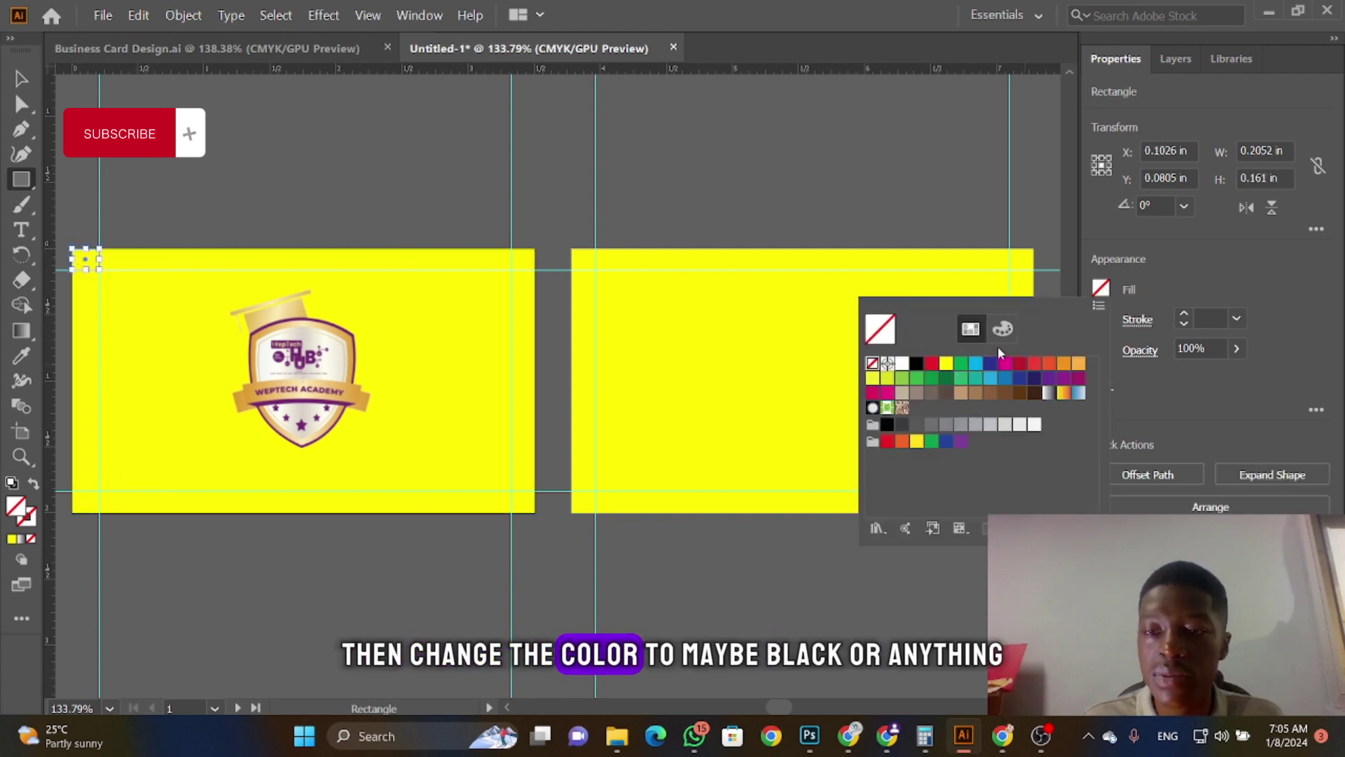
click(931, 363)
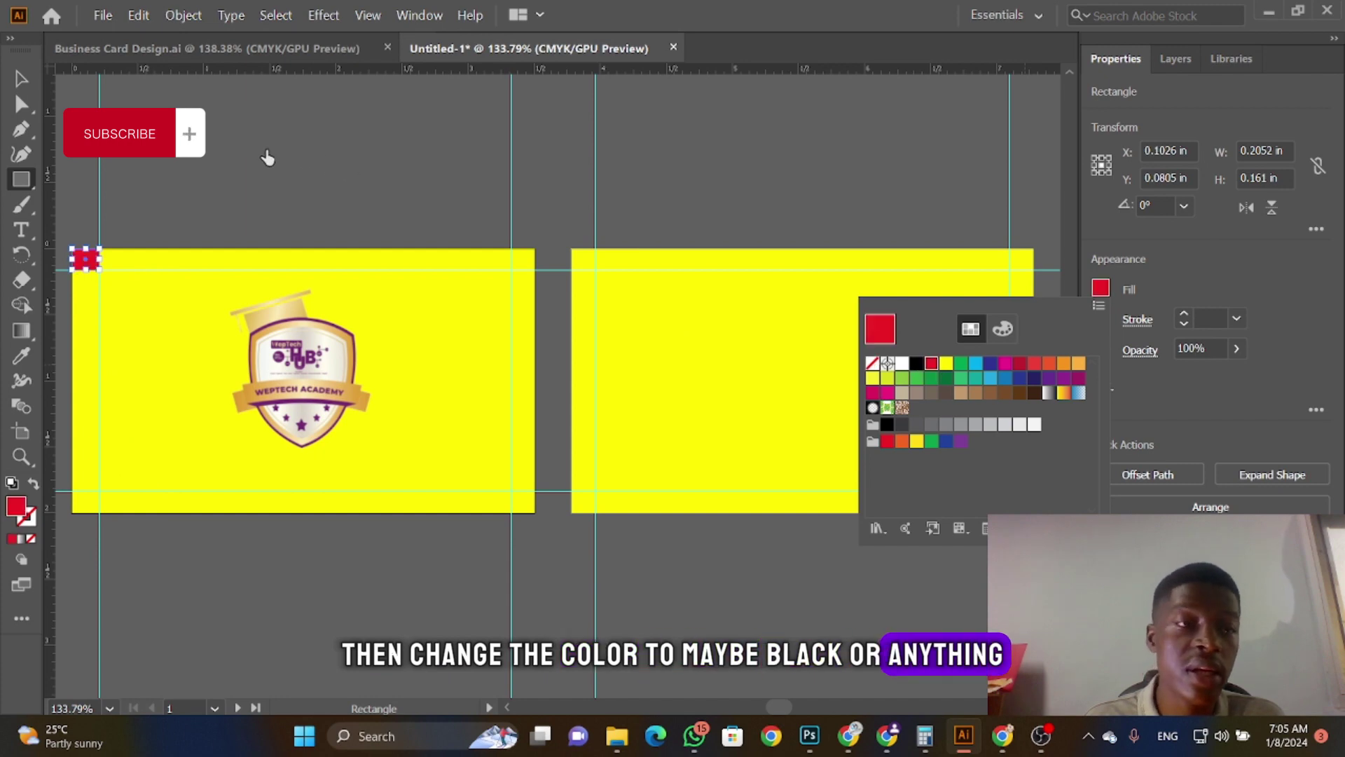
key(Escape)
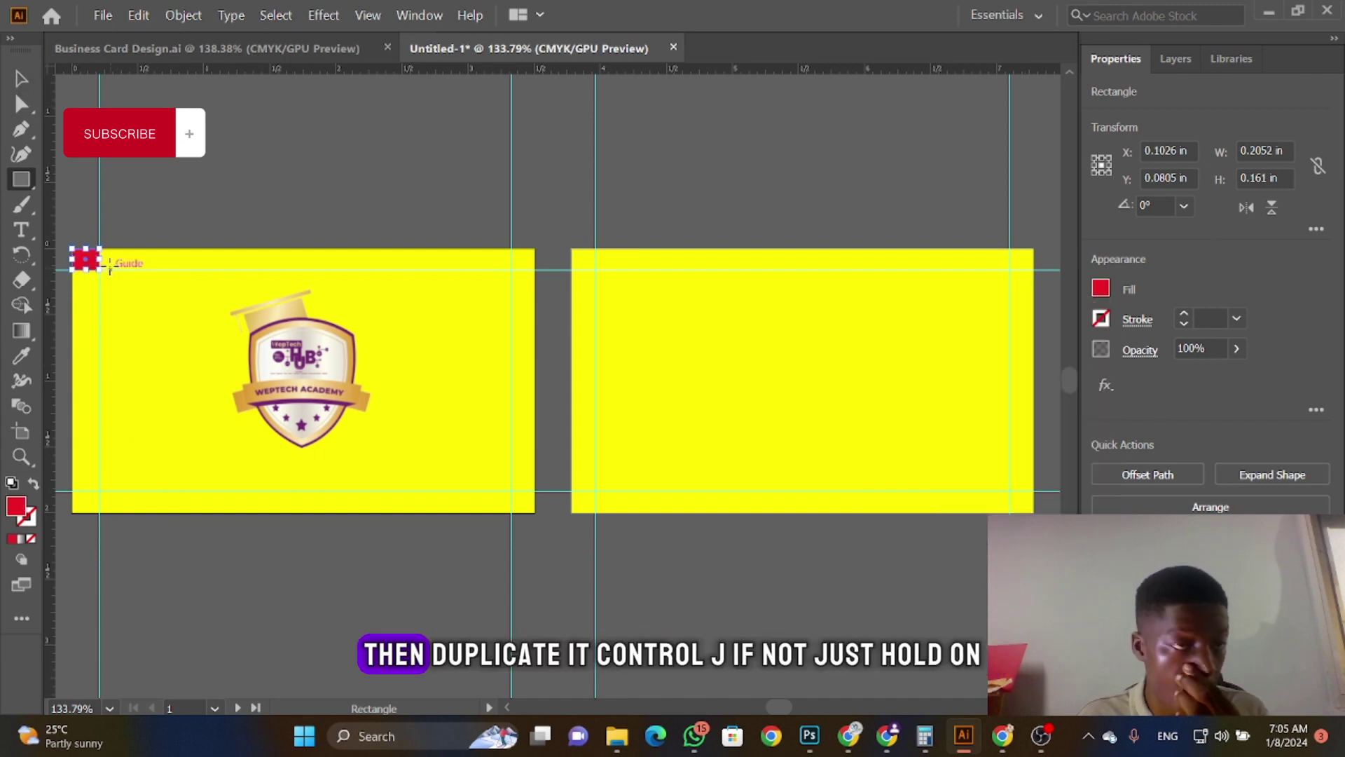
Step: Alt-drag red square copies to the bottom-left, top-right and bottom-right corners, then adjust the right guide
click(21, 78)
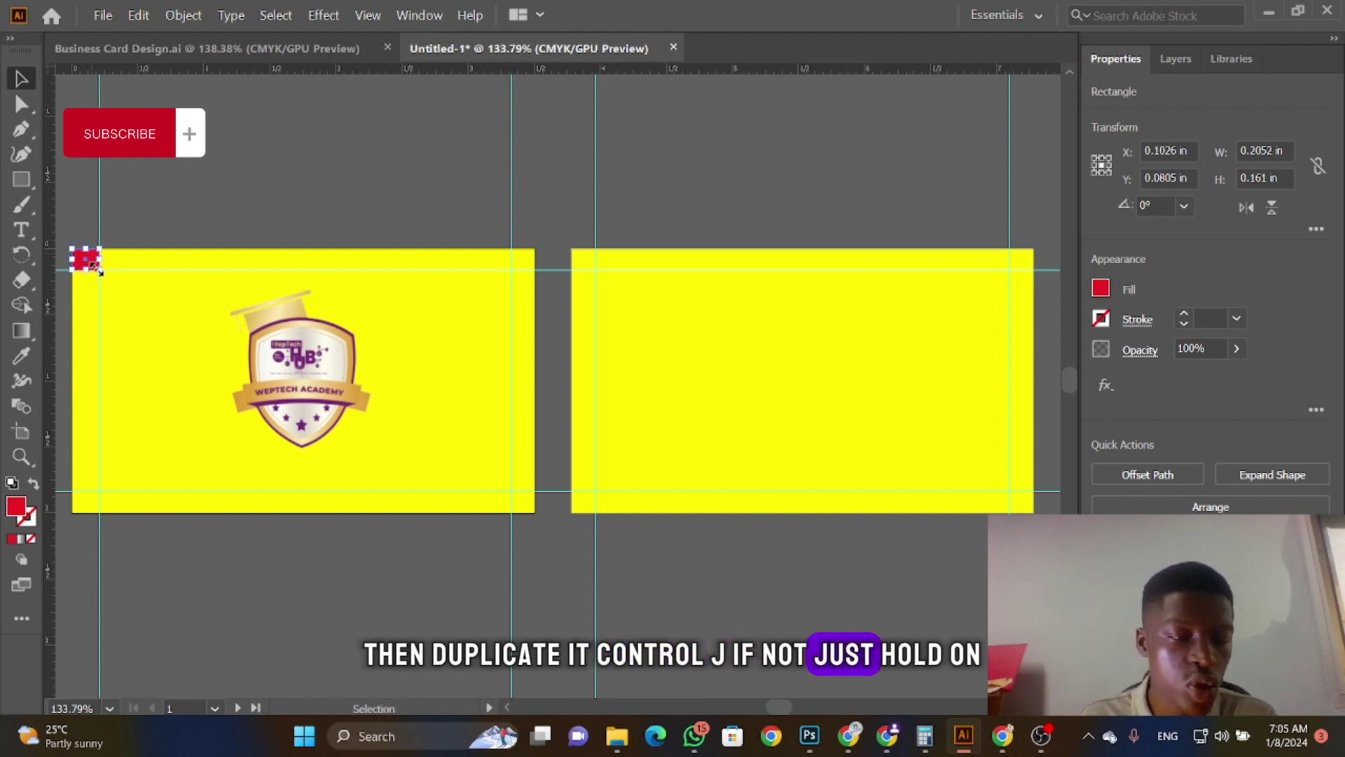
drag(85, 272, 97, 499)
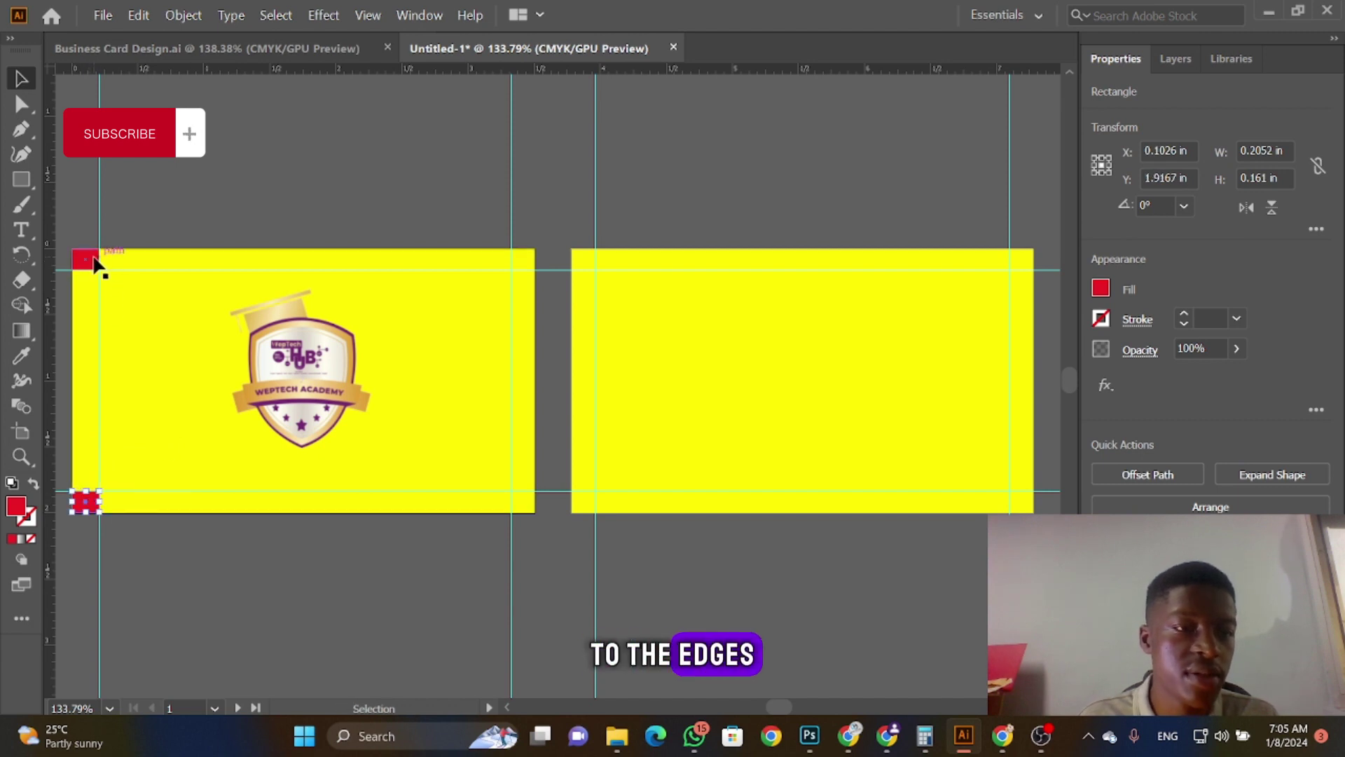
click(92, 260)
drag(364, 290, 525, 264)
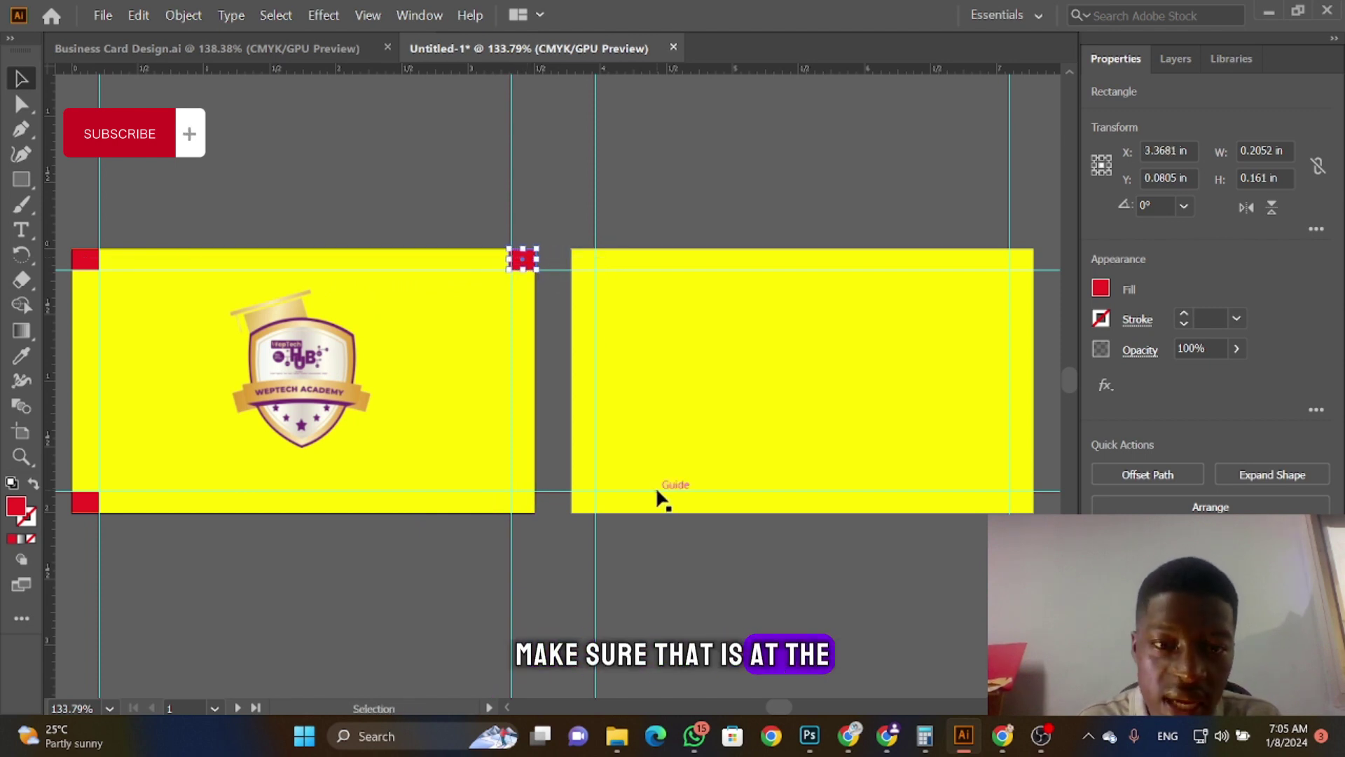
key(Right)
key(Right)
key(Right)
key(Right)
key(Left)
key(Left)
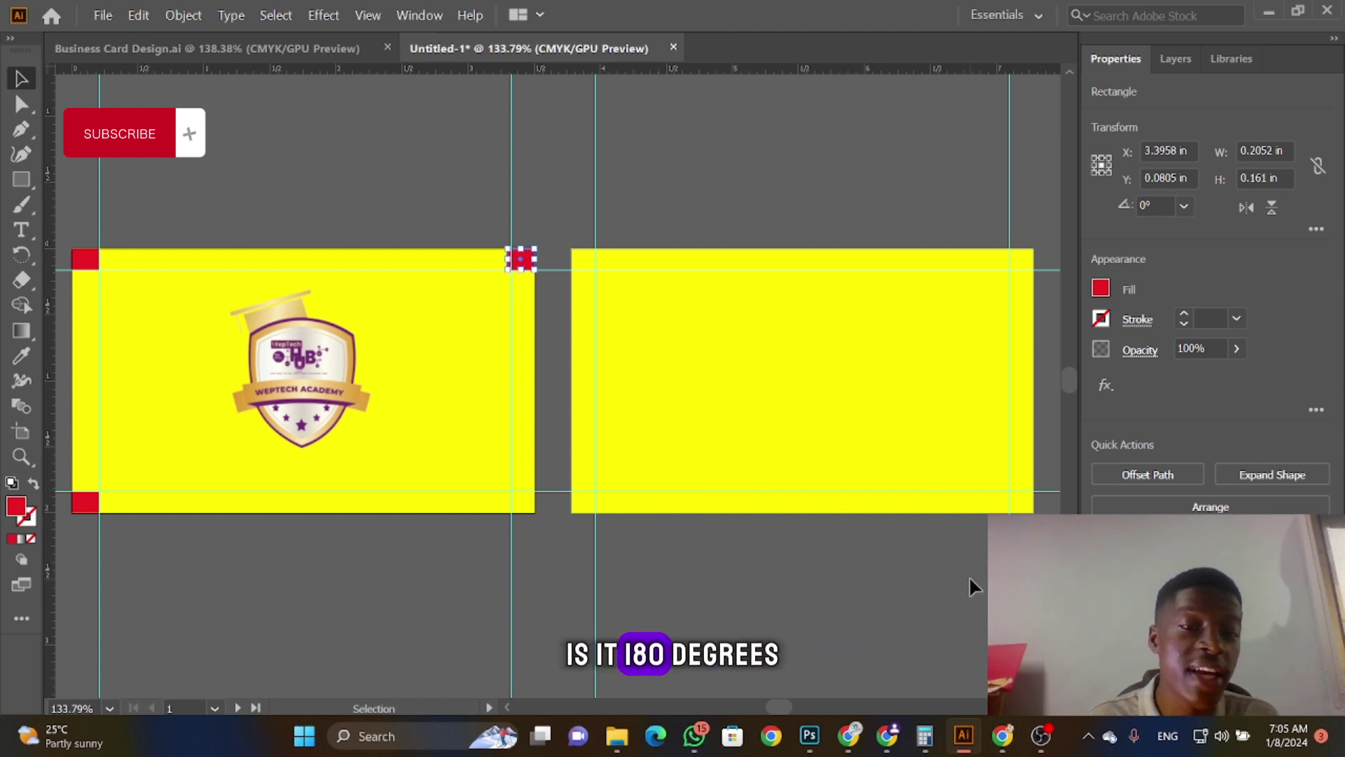
click(82, 500)
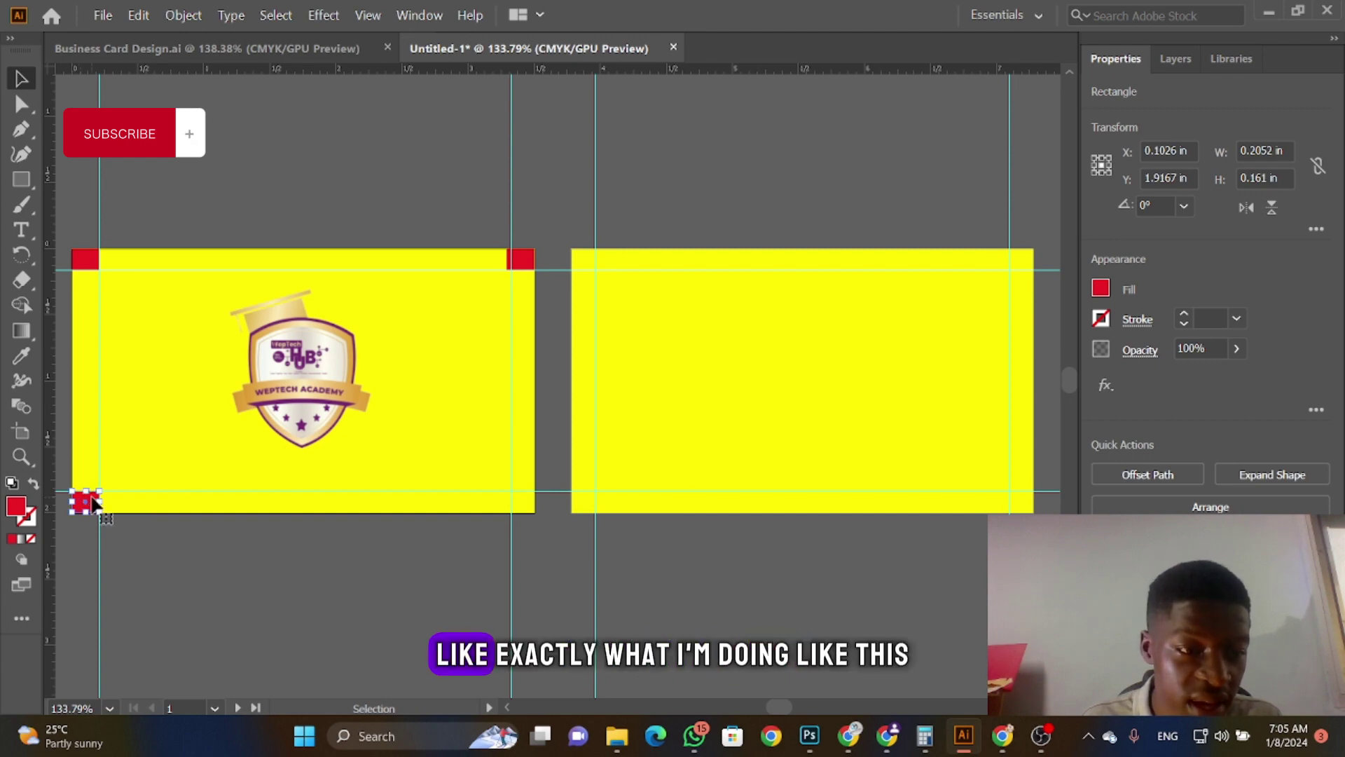
drag(93, 502, 533, 503)
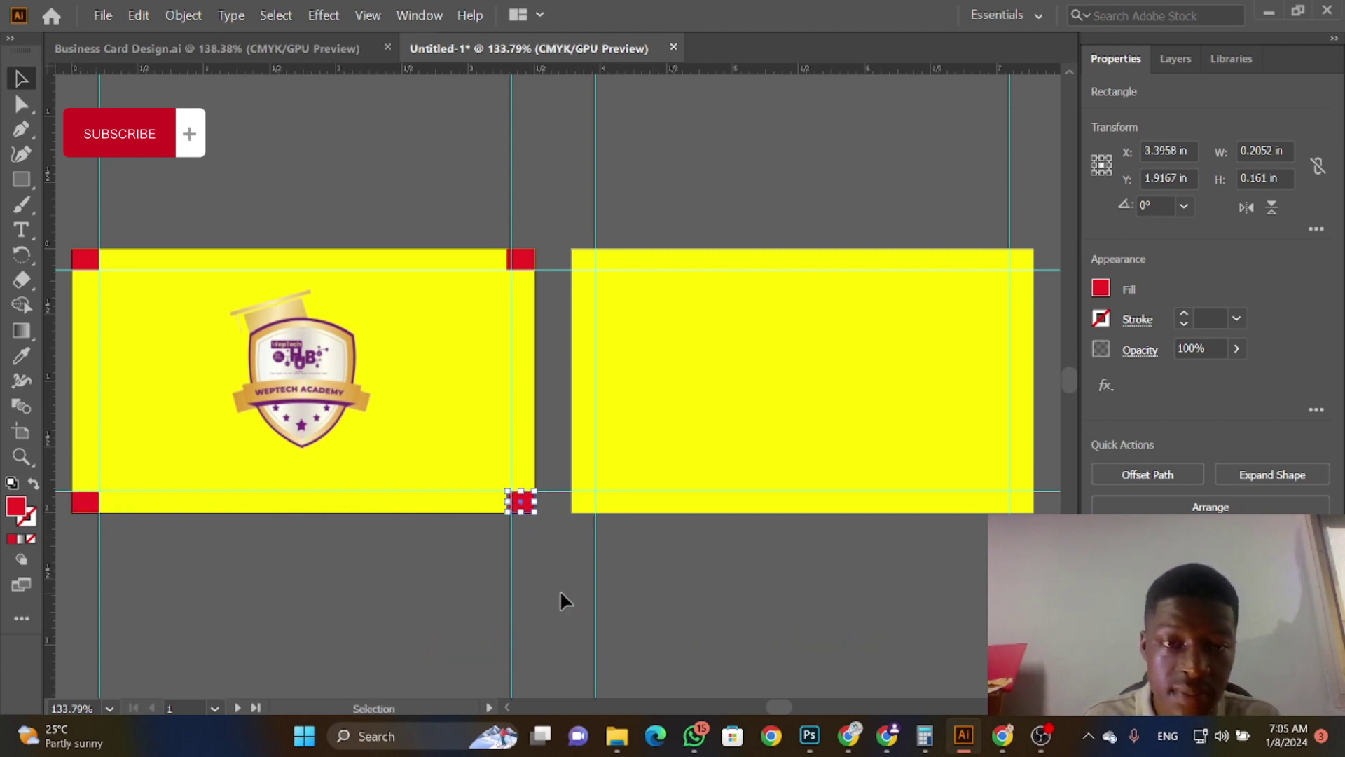
click(733, 602)
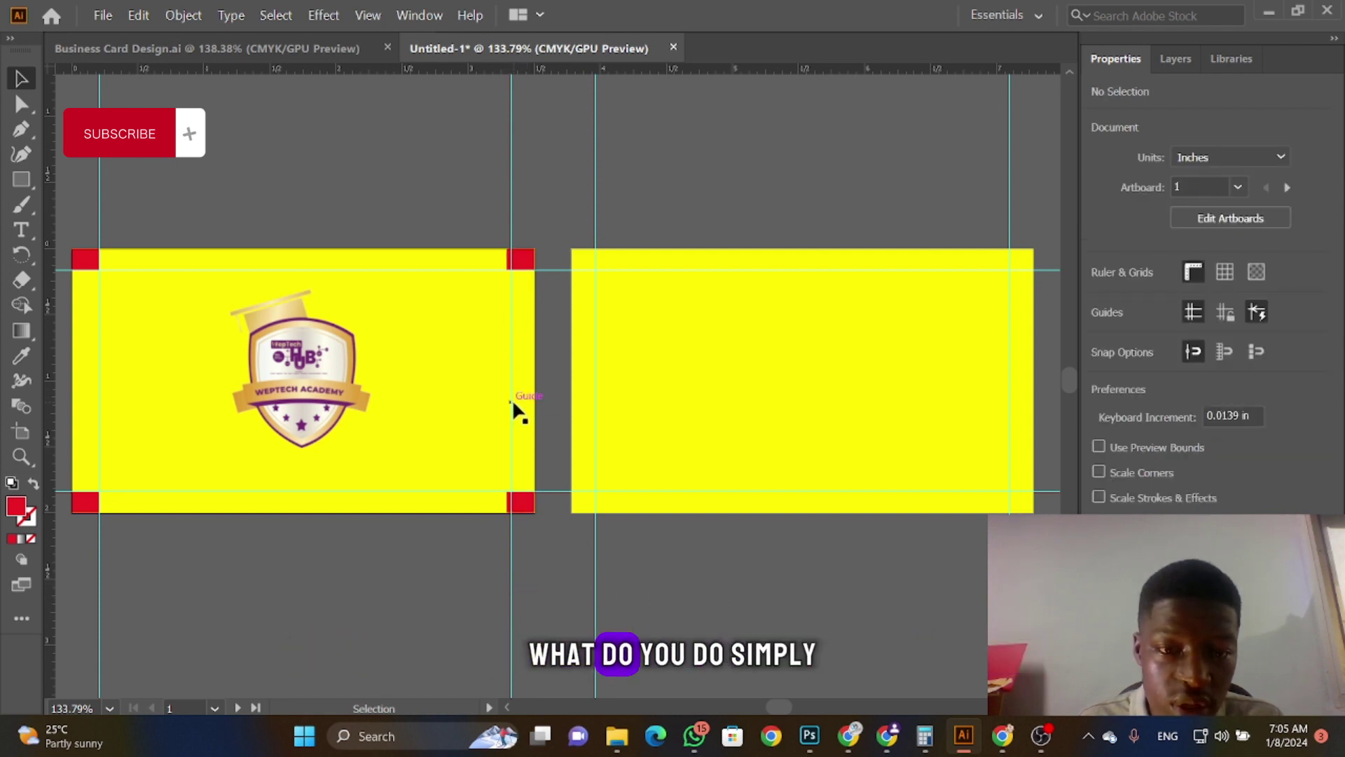
drag(511, 402, 507, 405)
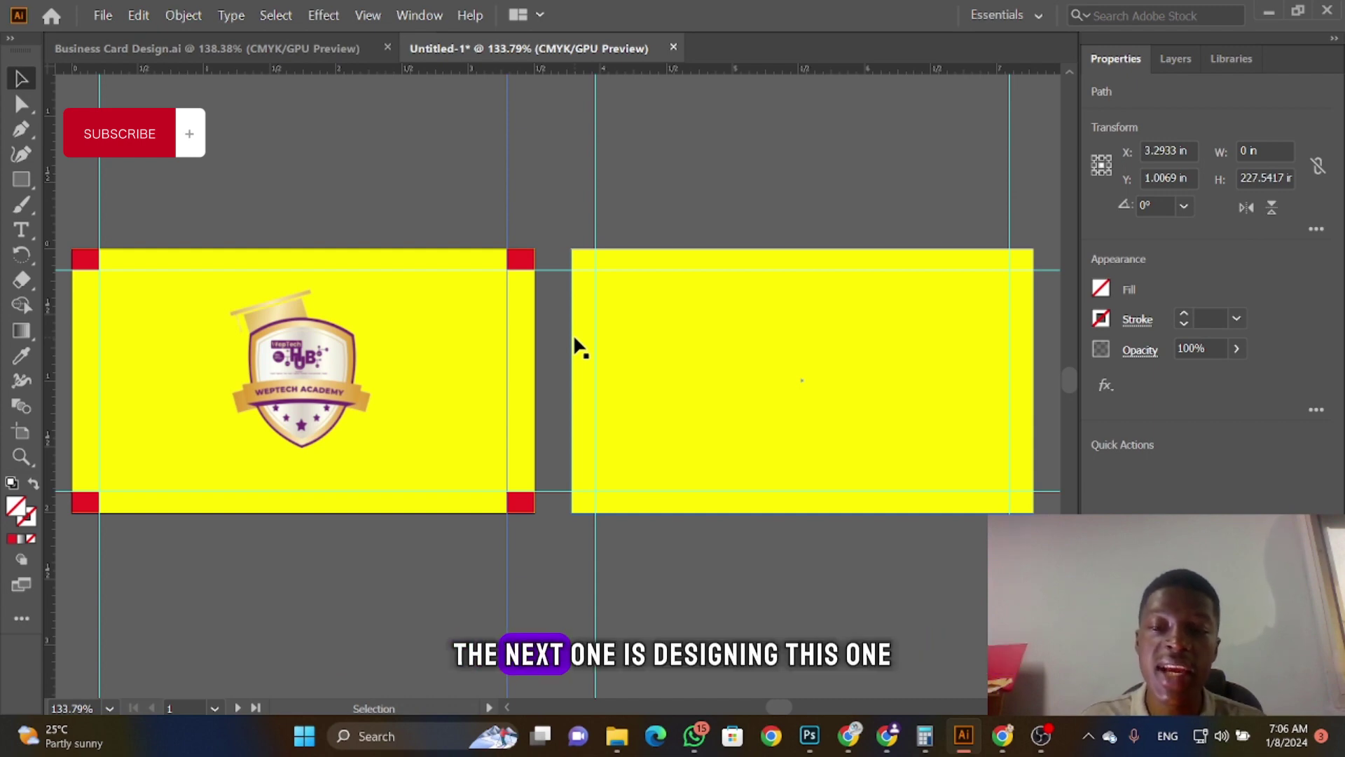
drag(775, 705, 778, 708)
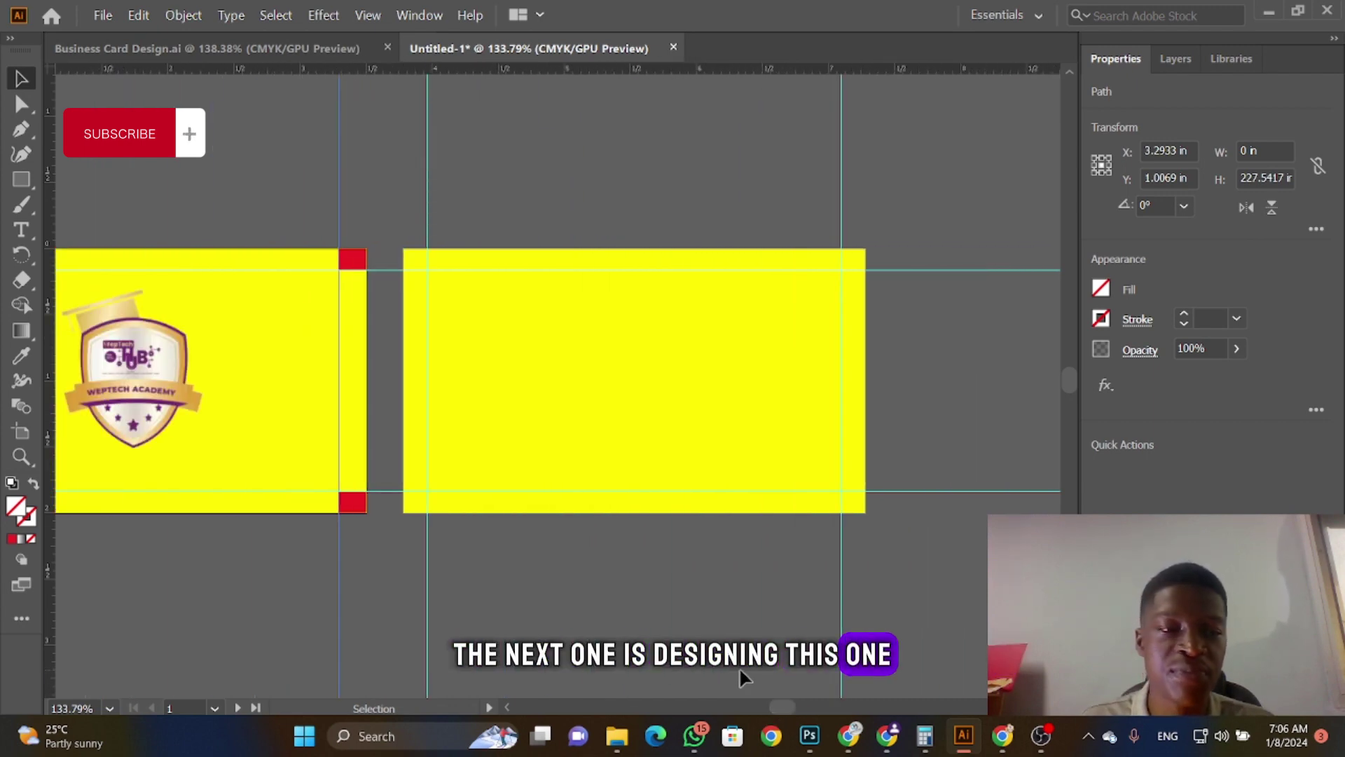
Step: Type the cardholder's name on the back card and set it in Montserrat Bold
click(21, 230)
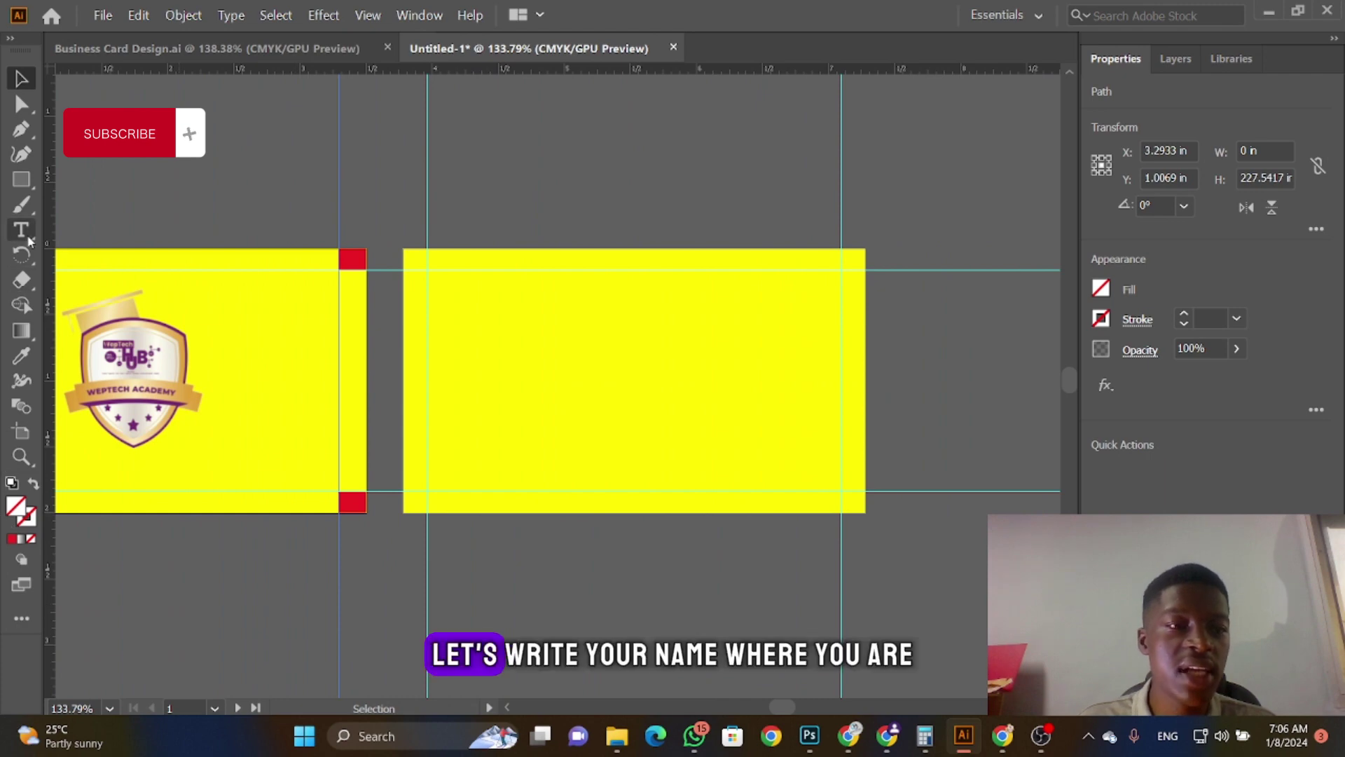
click(606, 357)
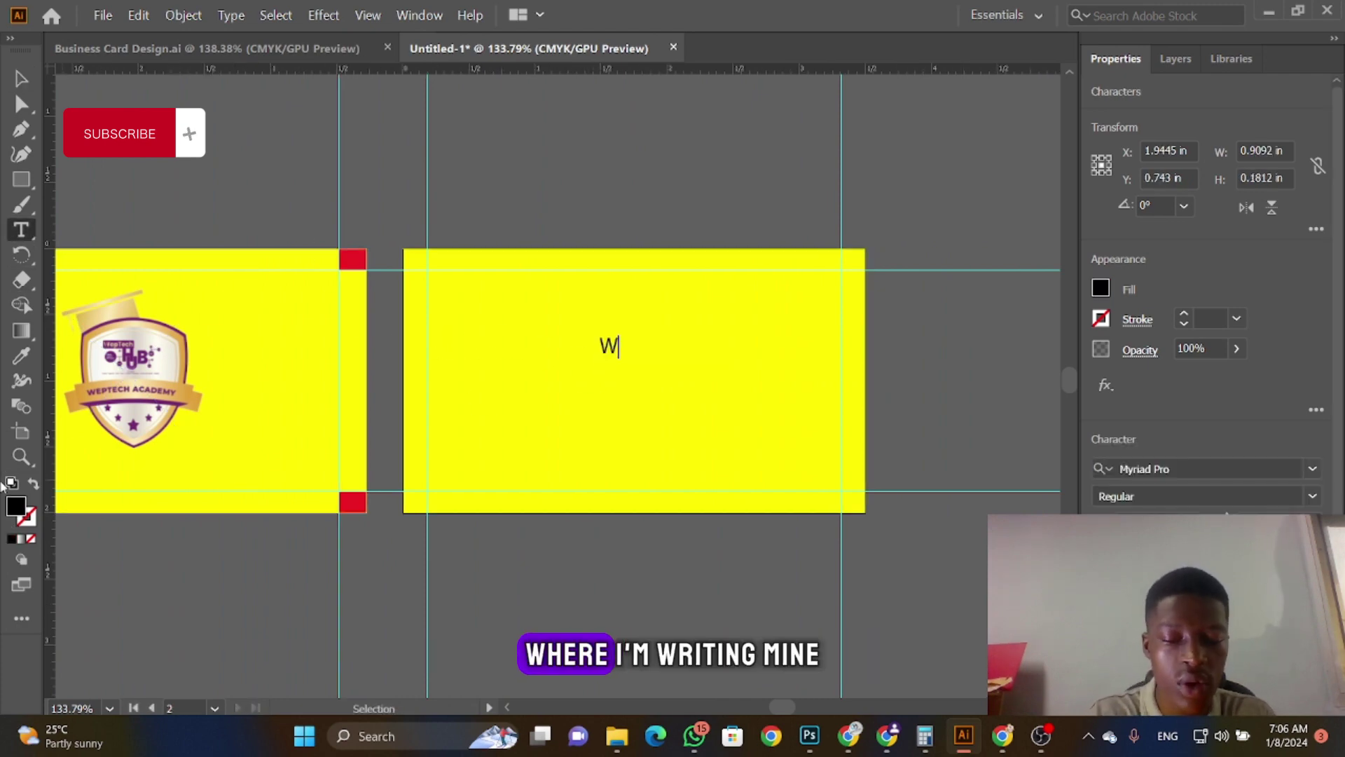
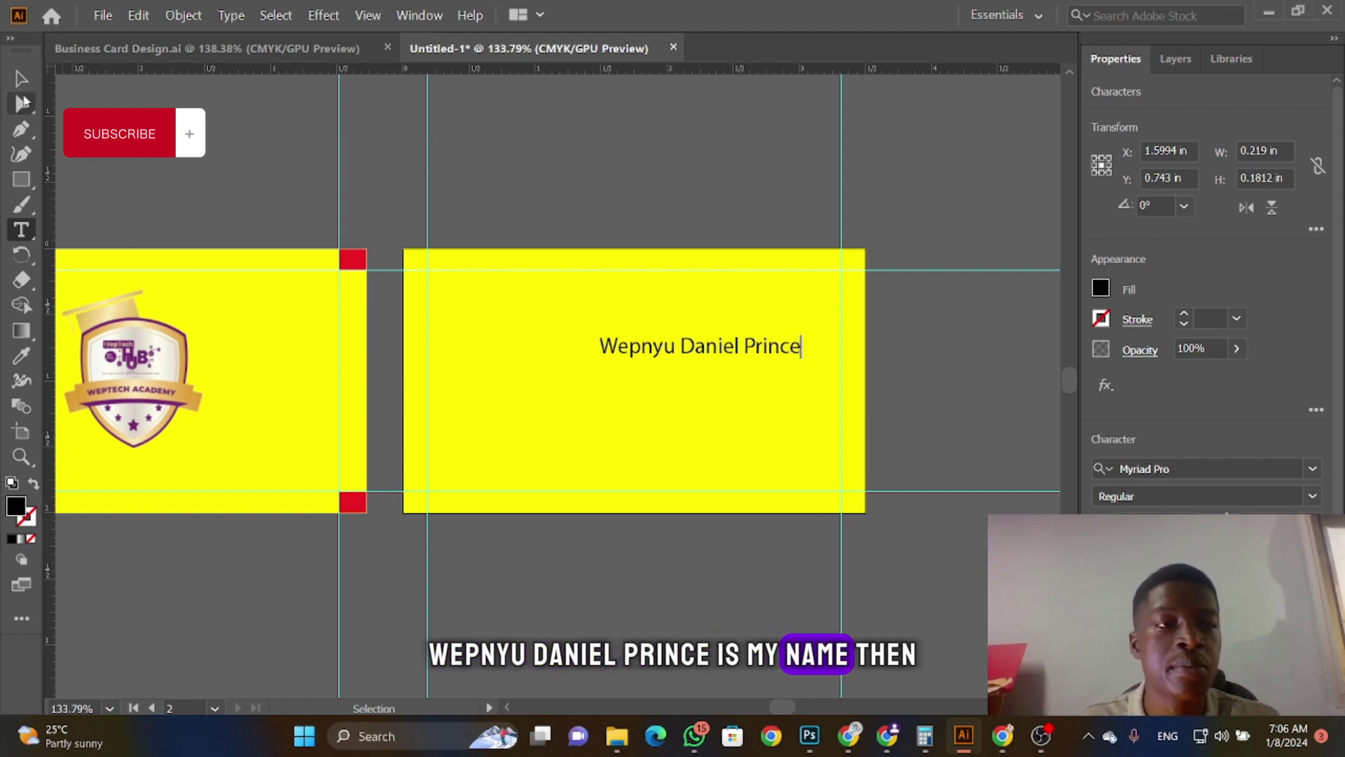
click(21, 79)
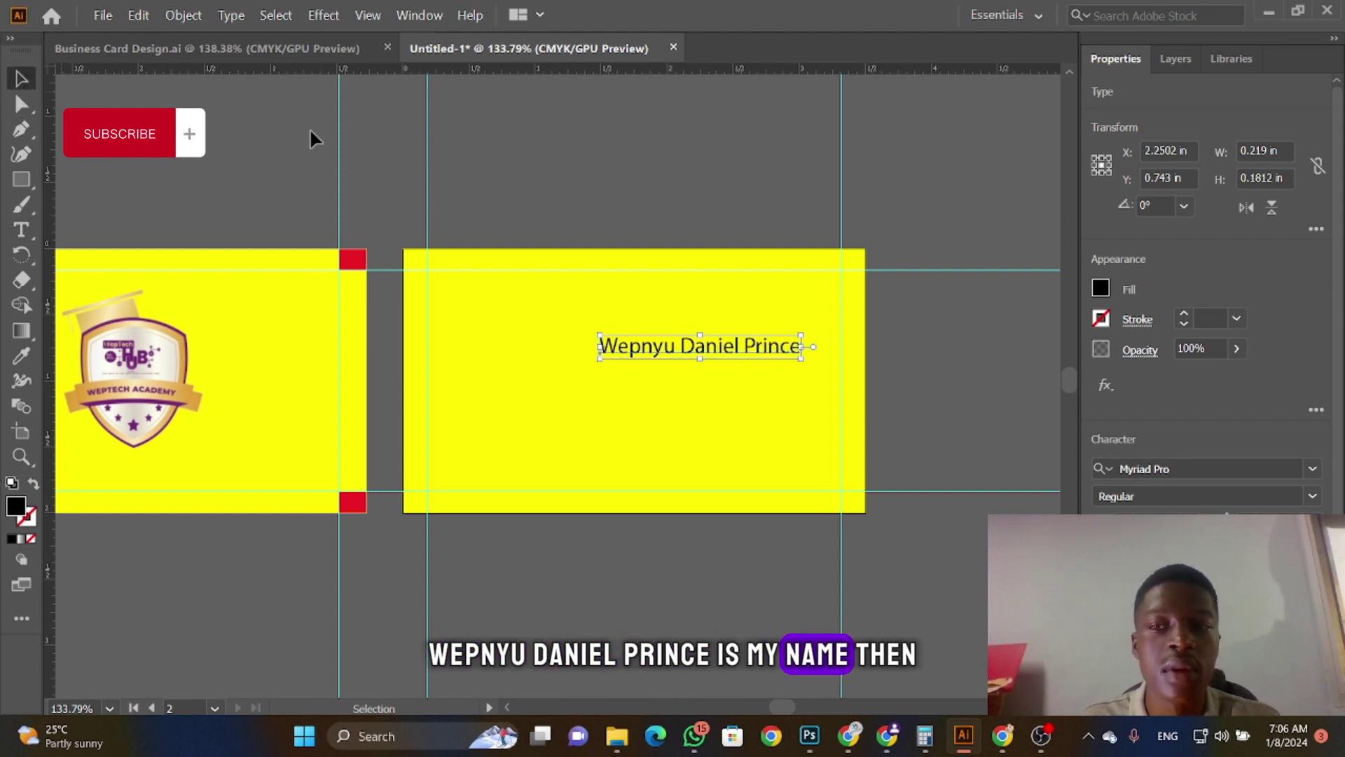
click(1304, 467)
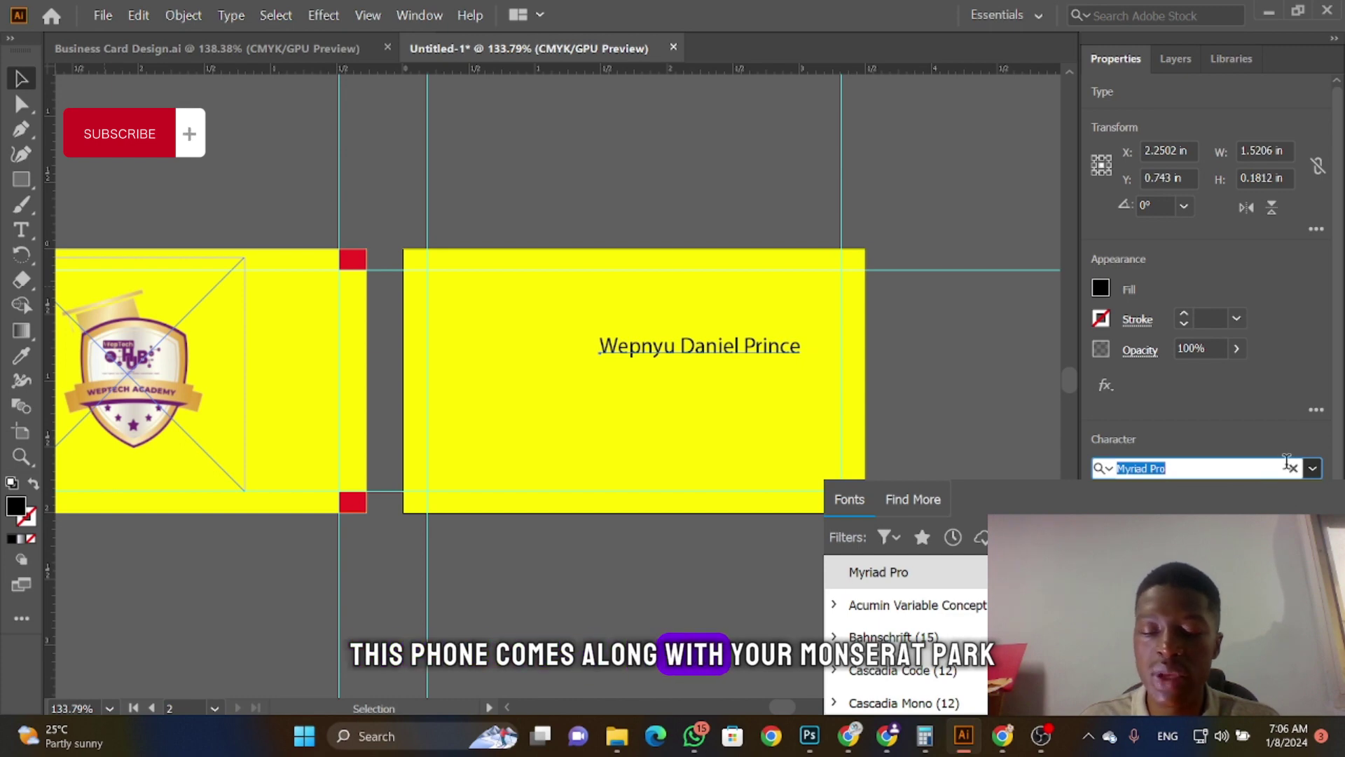
text(mont)
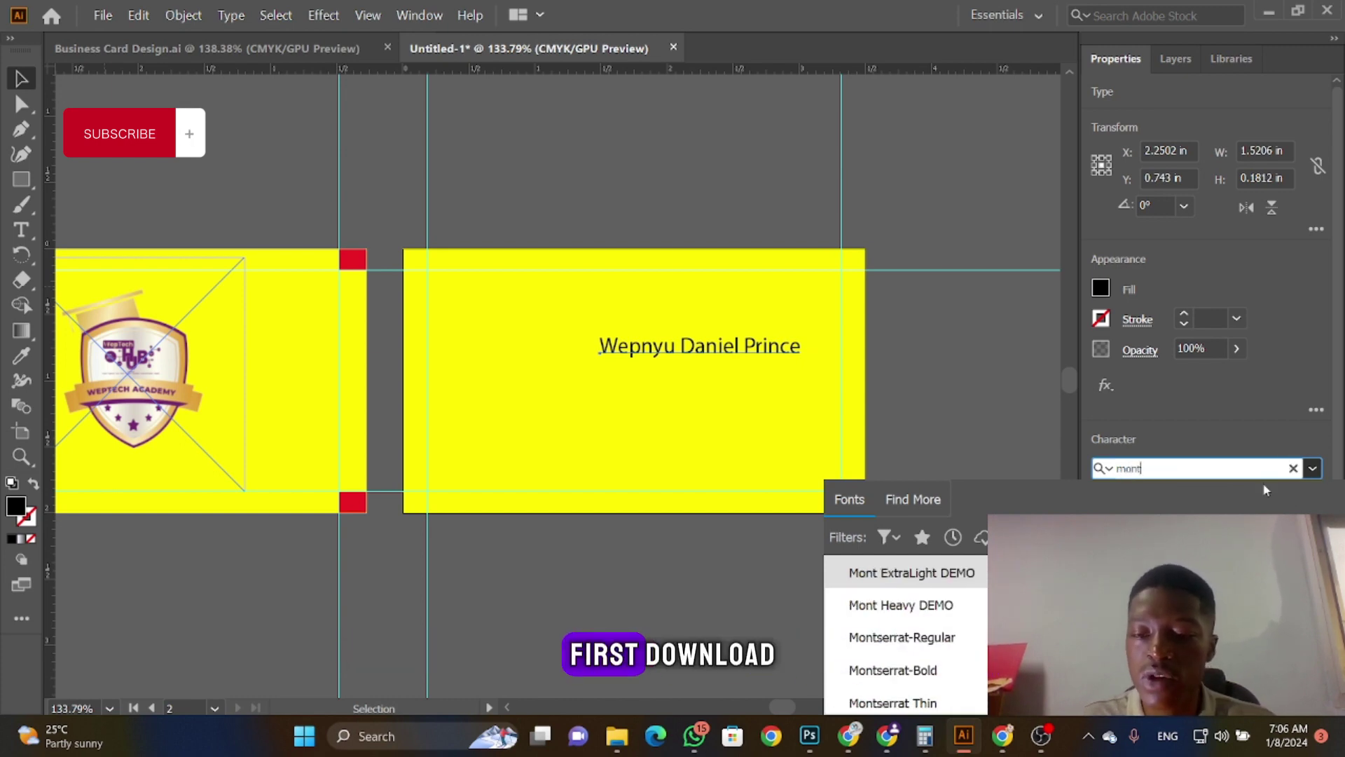
click(939, 673)
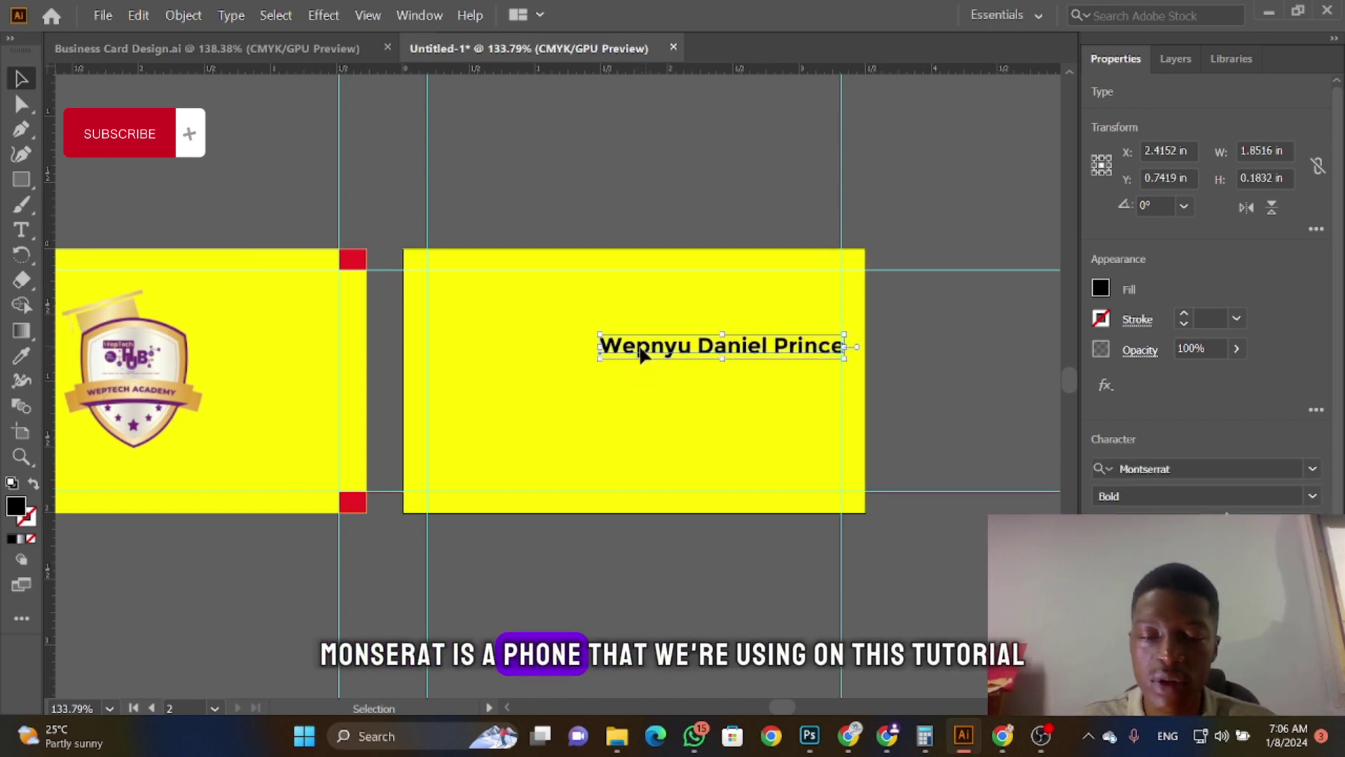
drag(642, 354, 606, 371)
Step: Add 'Student' in Montserrat Regular beneath the name and align the two lines
click(21, 230)
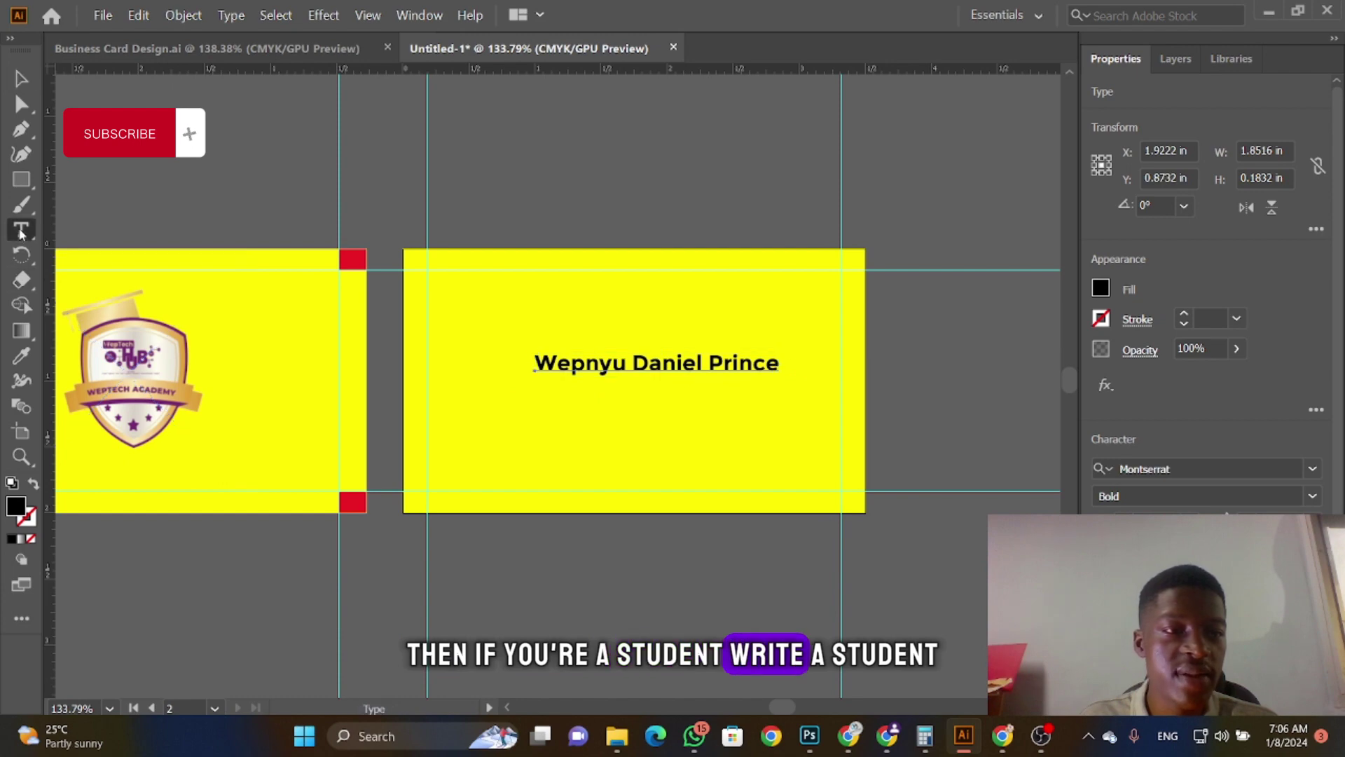
click(607, 409)
text(Student)
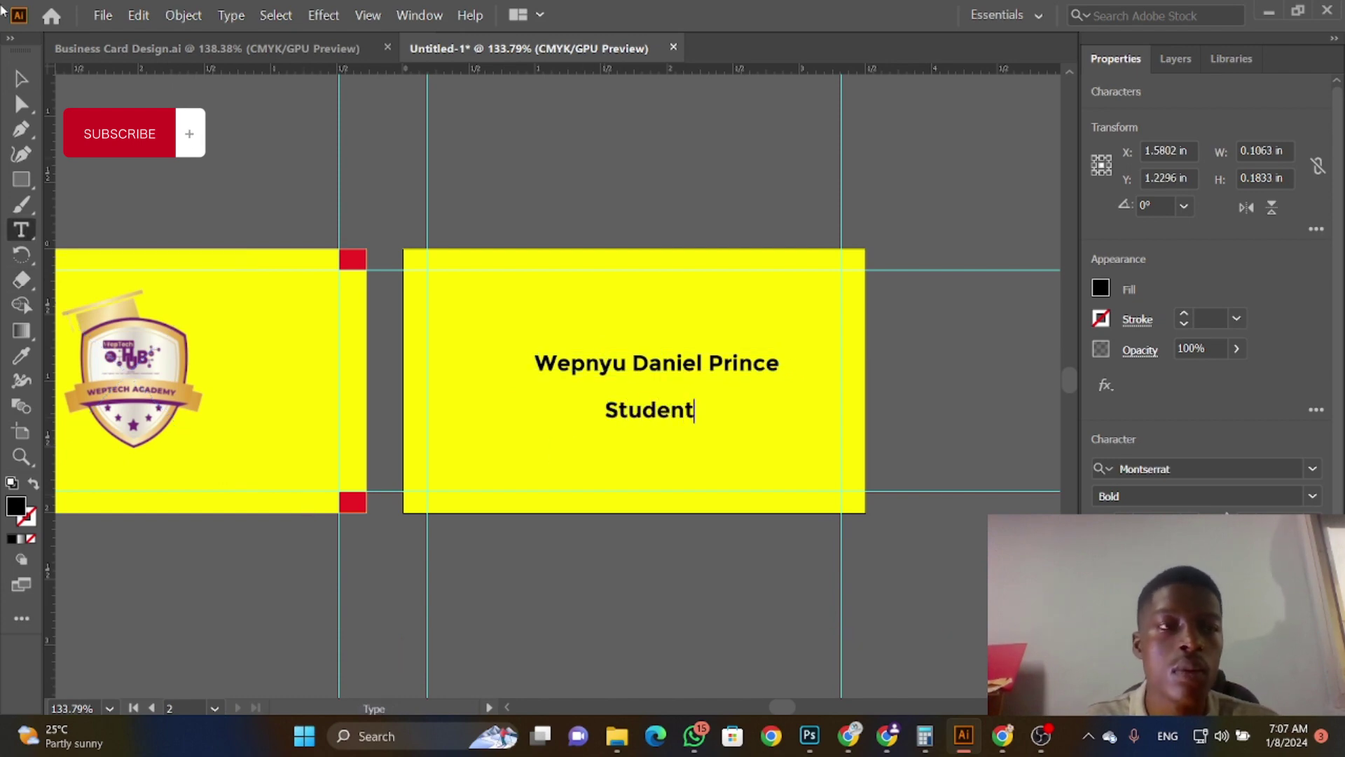
click(1313, 497)
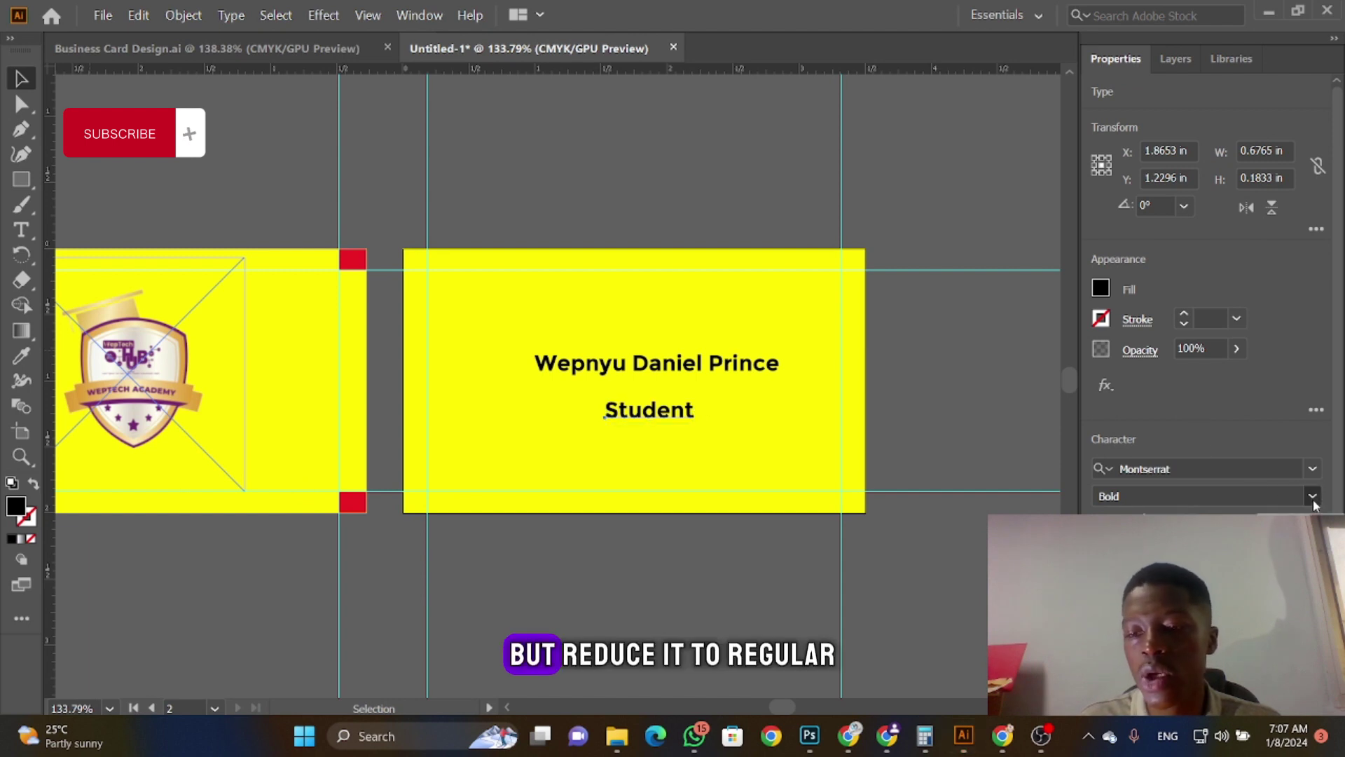
click(1223, 522)
drag(654, 412, 669, 392)
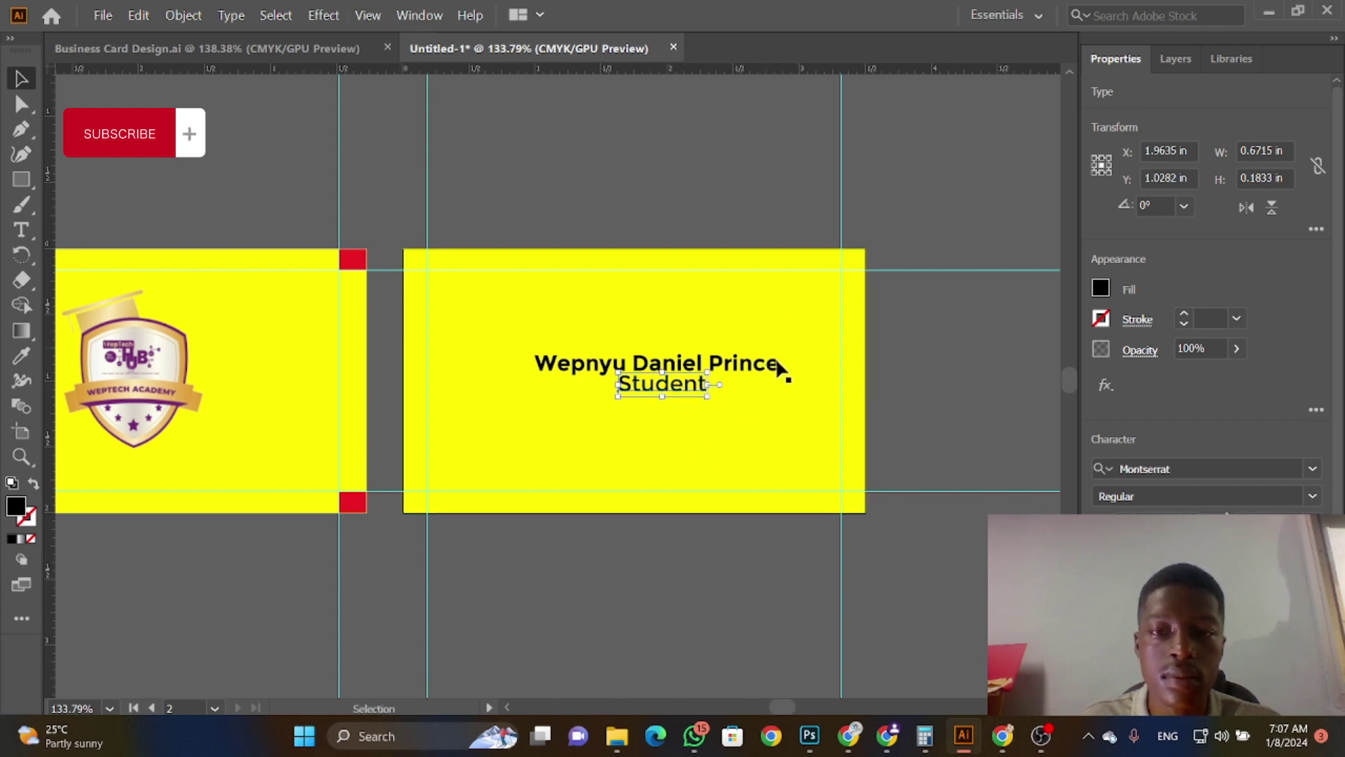
drag(656, 384, 650, 384)
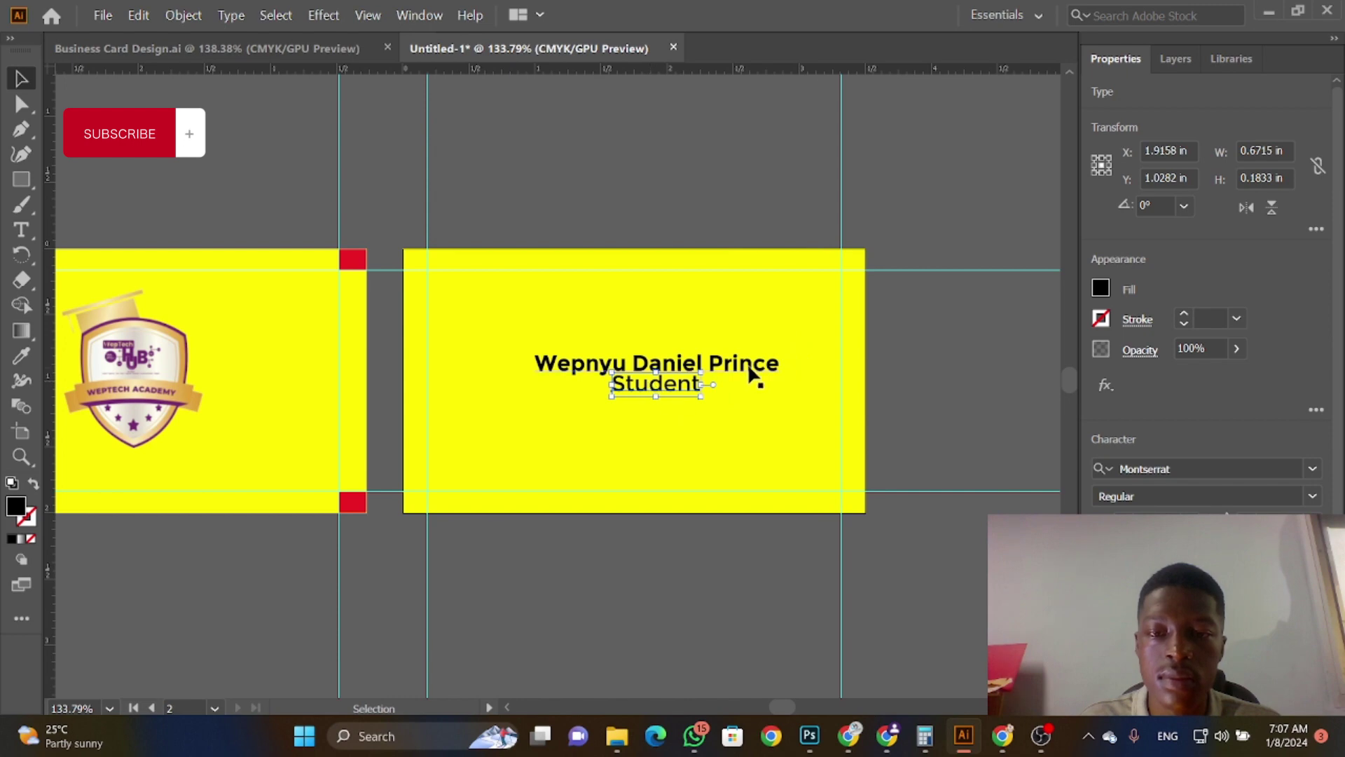
drag(746, 363, 740, 364)
click(716, 475)
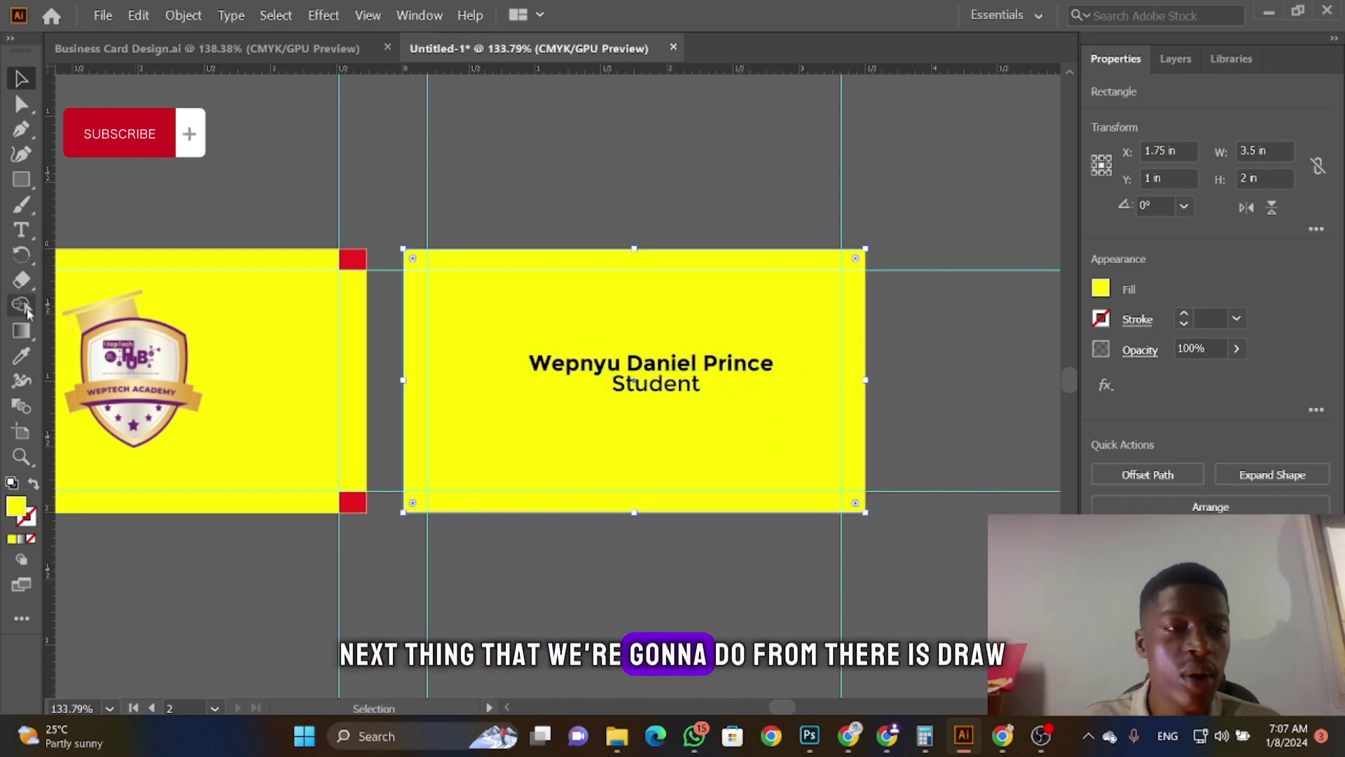
Step: Draw a black 3.5 x 0.5566 in band across the back card's lower section, then return to Business Card Design.ai
click(21, 179)
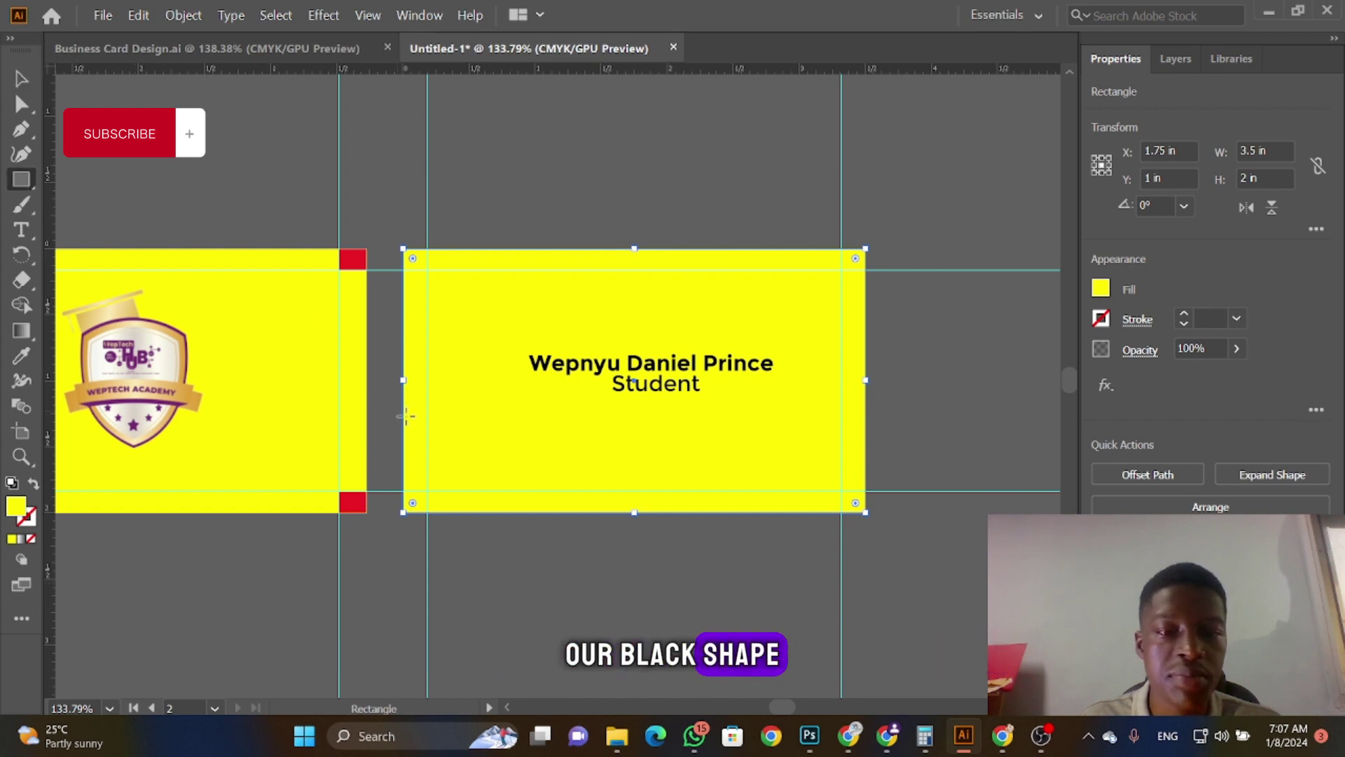
drag(403, 418, 865, 491)
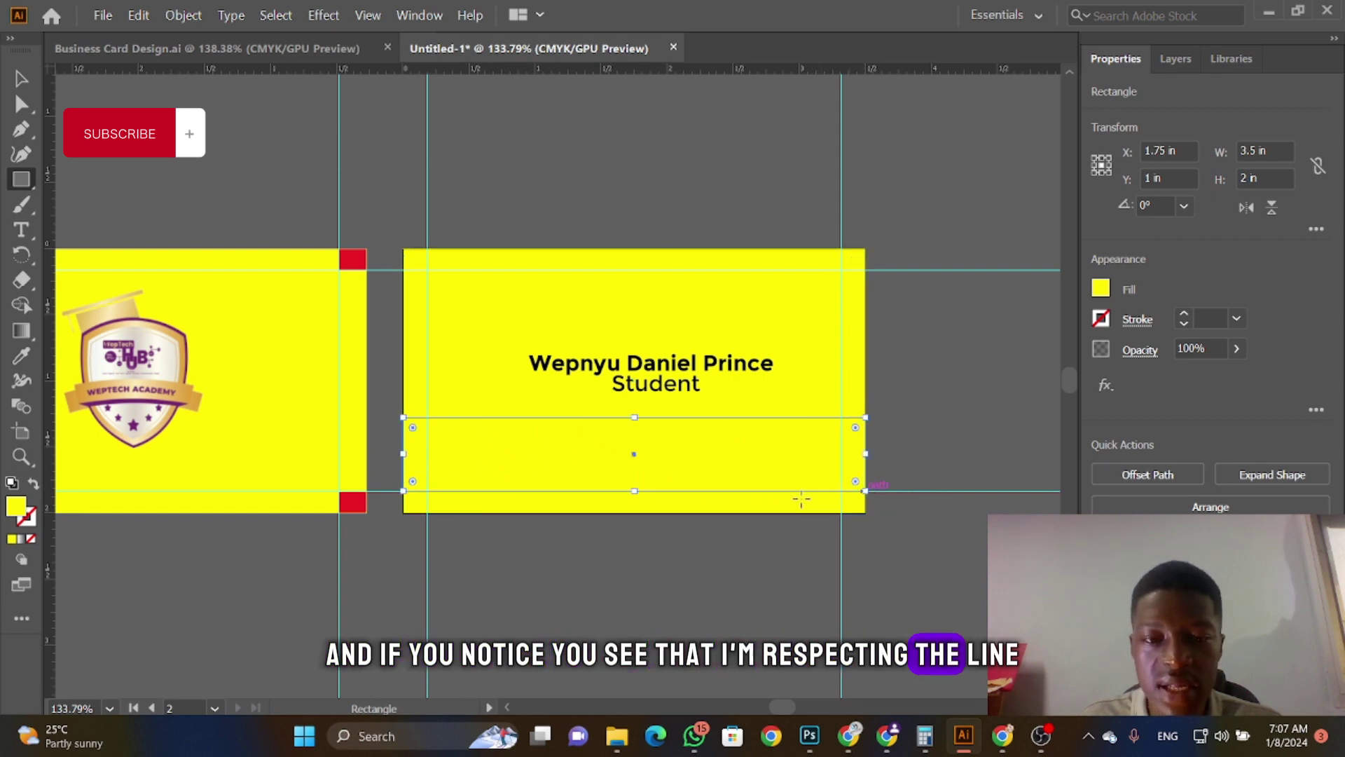
click(1101, 288)
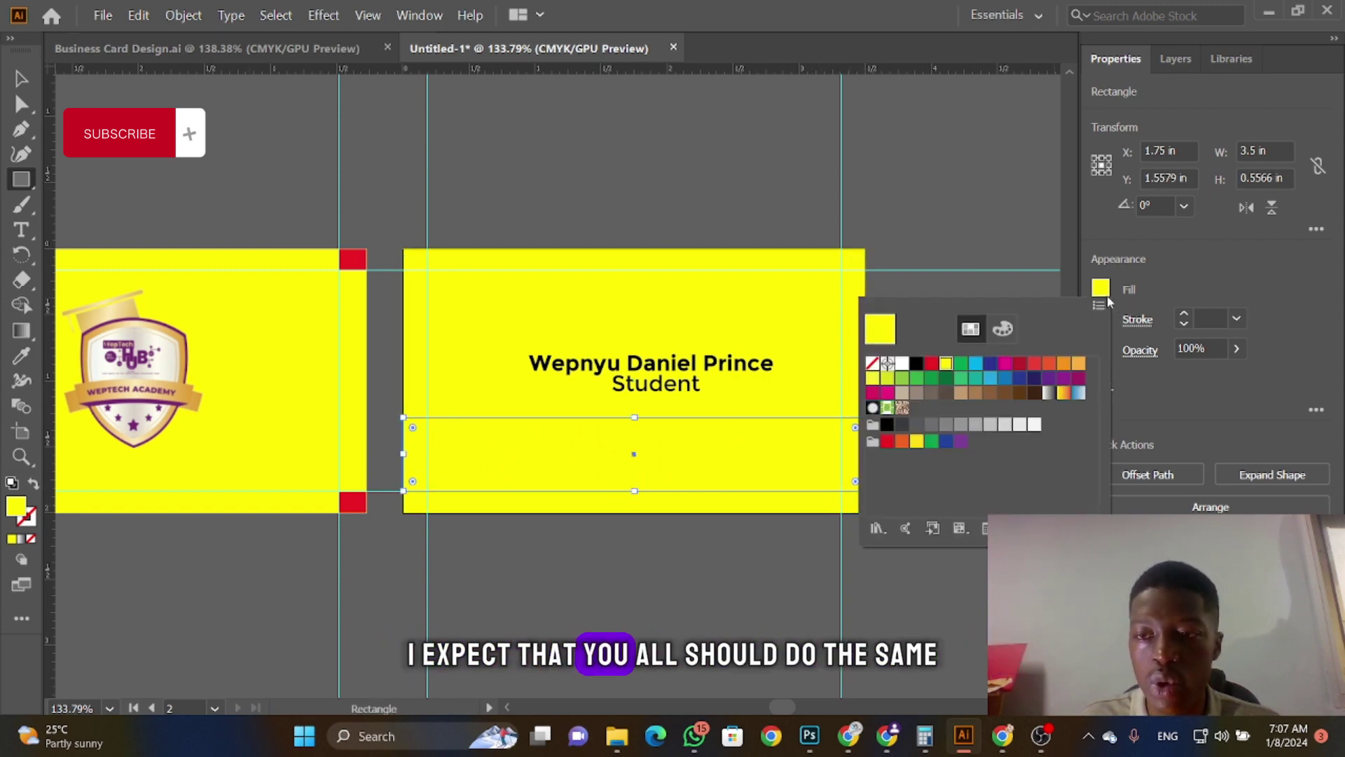
click(916, 363)
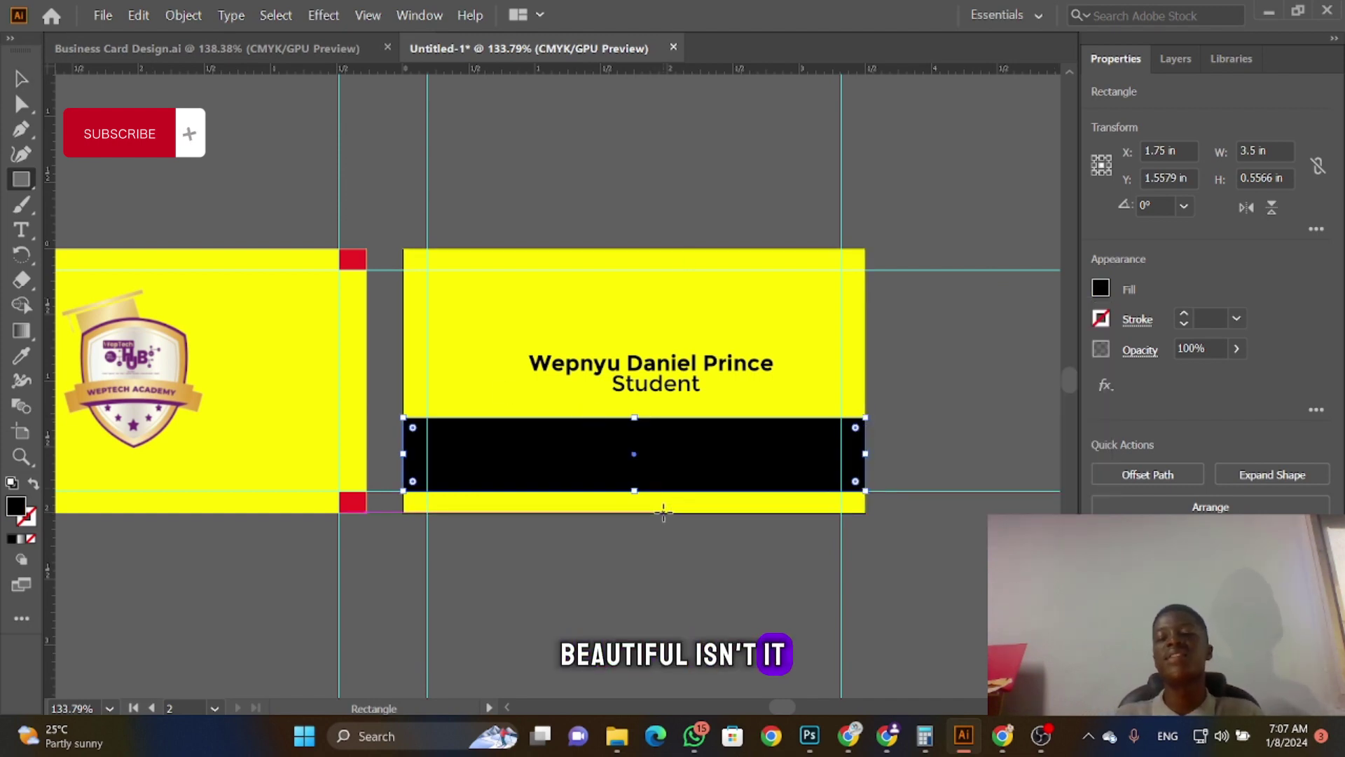
click(105, 49)
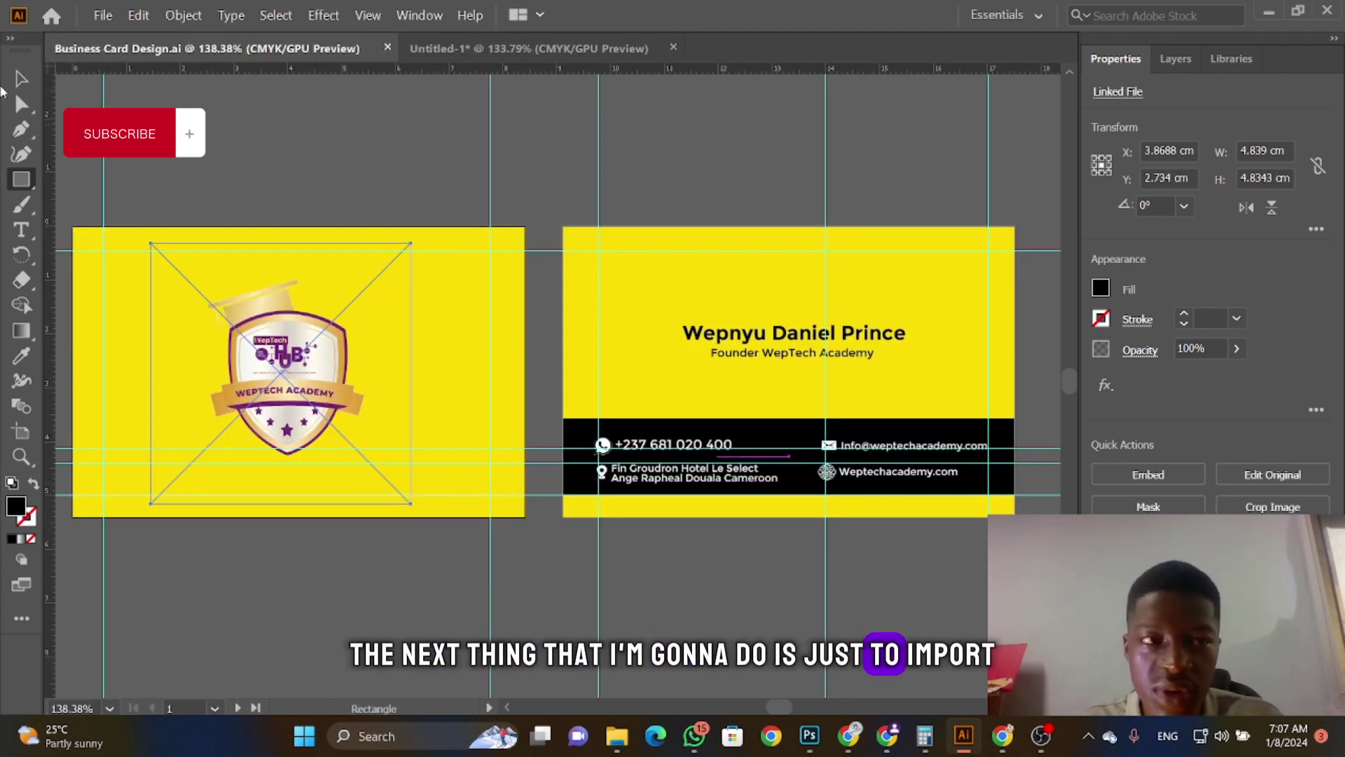
key(v)
click(718, 448)
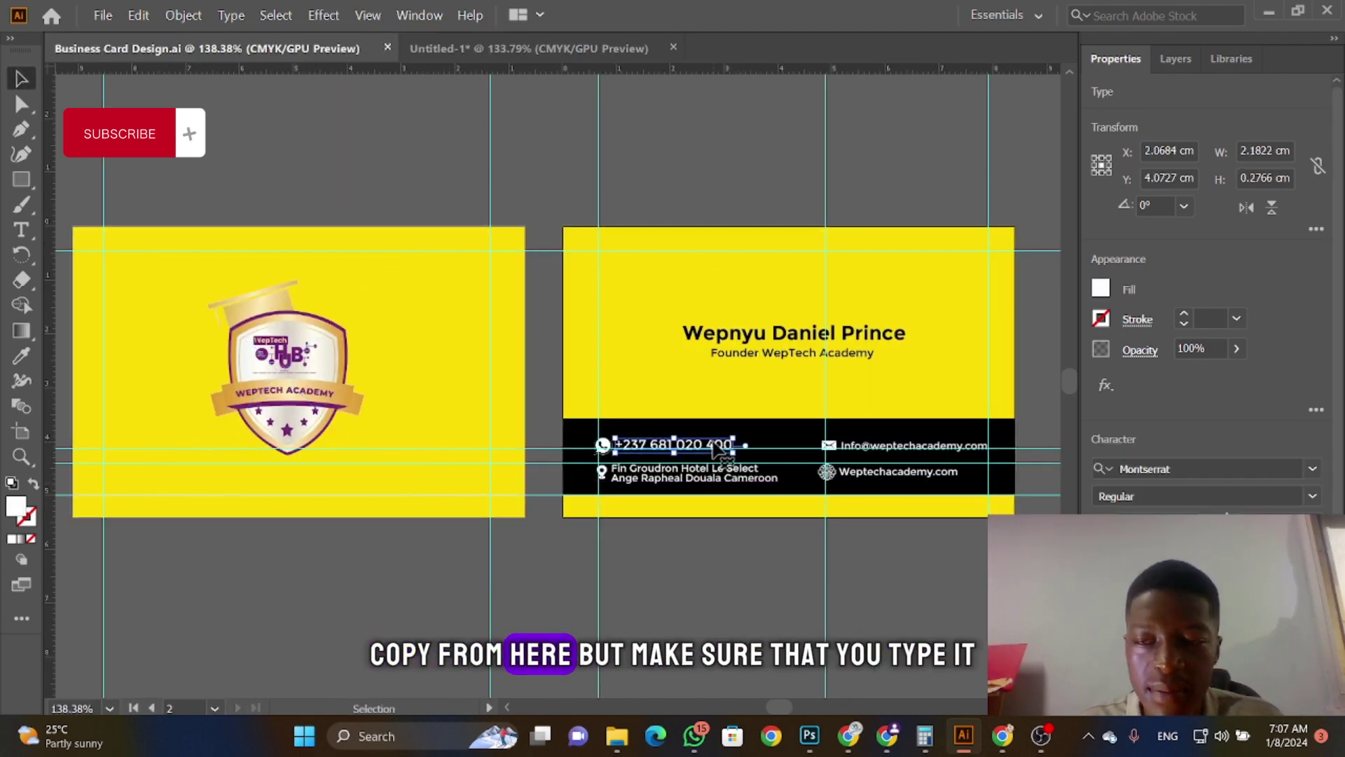
click(1186, 61)
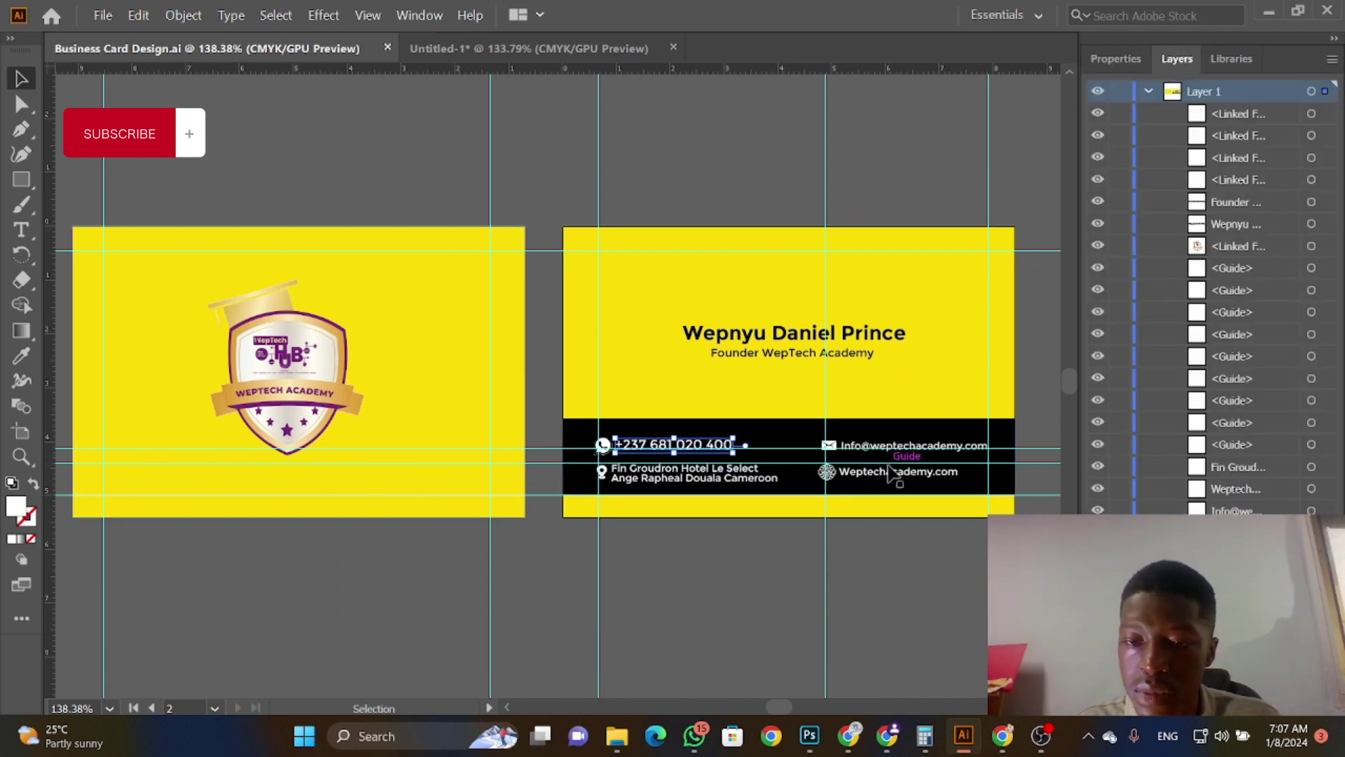
drag(876, 480, 560, 49)
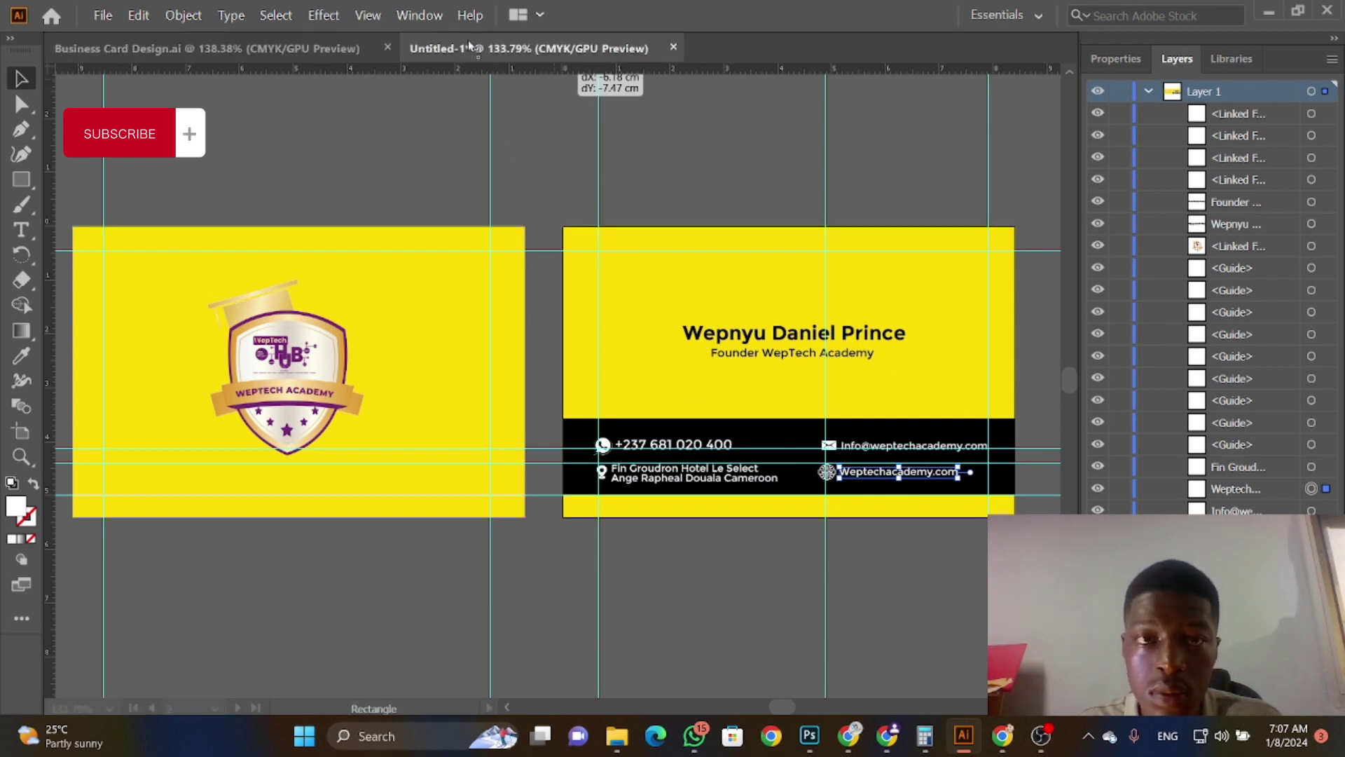
mouse_move(238, 57)
mouse_down()
mouse_move(491, 49)
mouse_move(448, 50)
mouse_move(775, 484)
mouse_move(435, 296)
mouse_move(298, 48)
mouse_move(456, 216)
mouse_move(615, 492)
mouse_move(481, 347)
mouse_move(463, 105)
mouse_move(497, 50)
mouse_move(258, 53)
mouse_up()
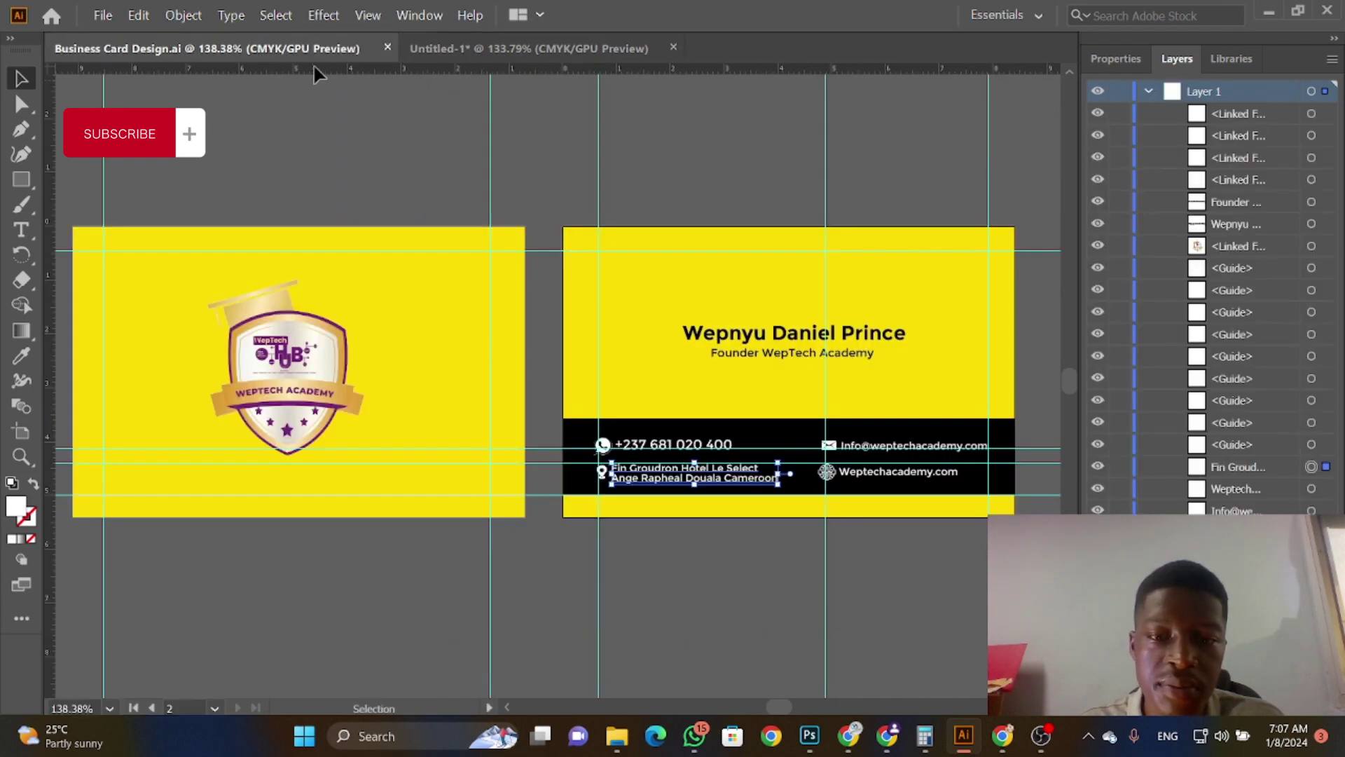
click(478, 52)
click(21, 229)
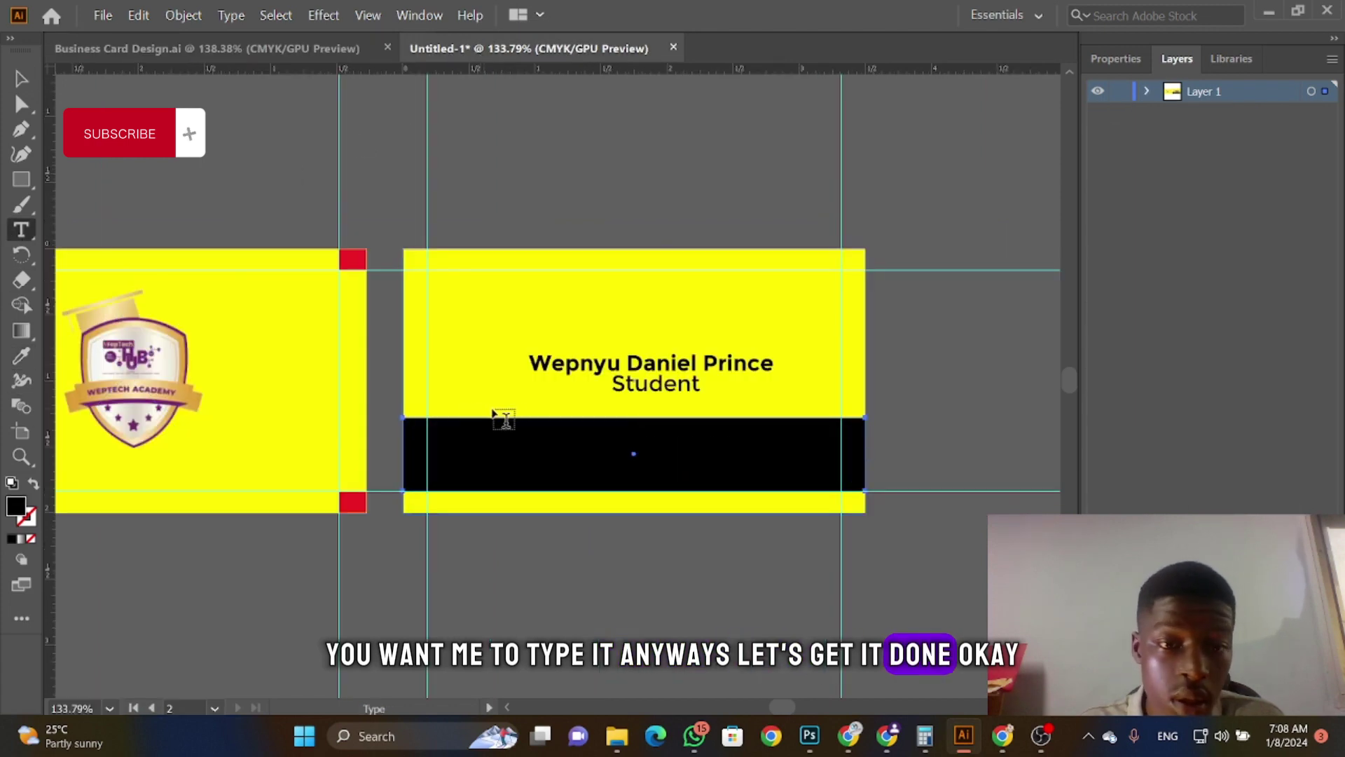
click(501, 384)
key(BackSpace)
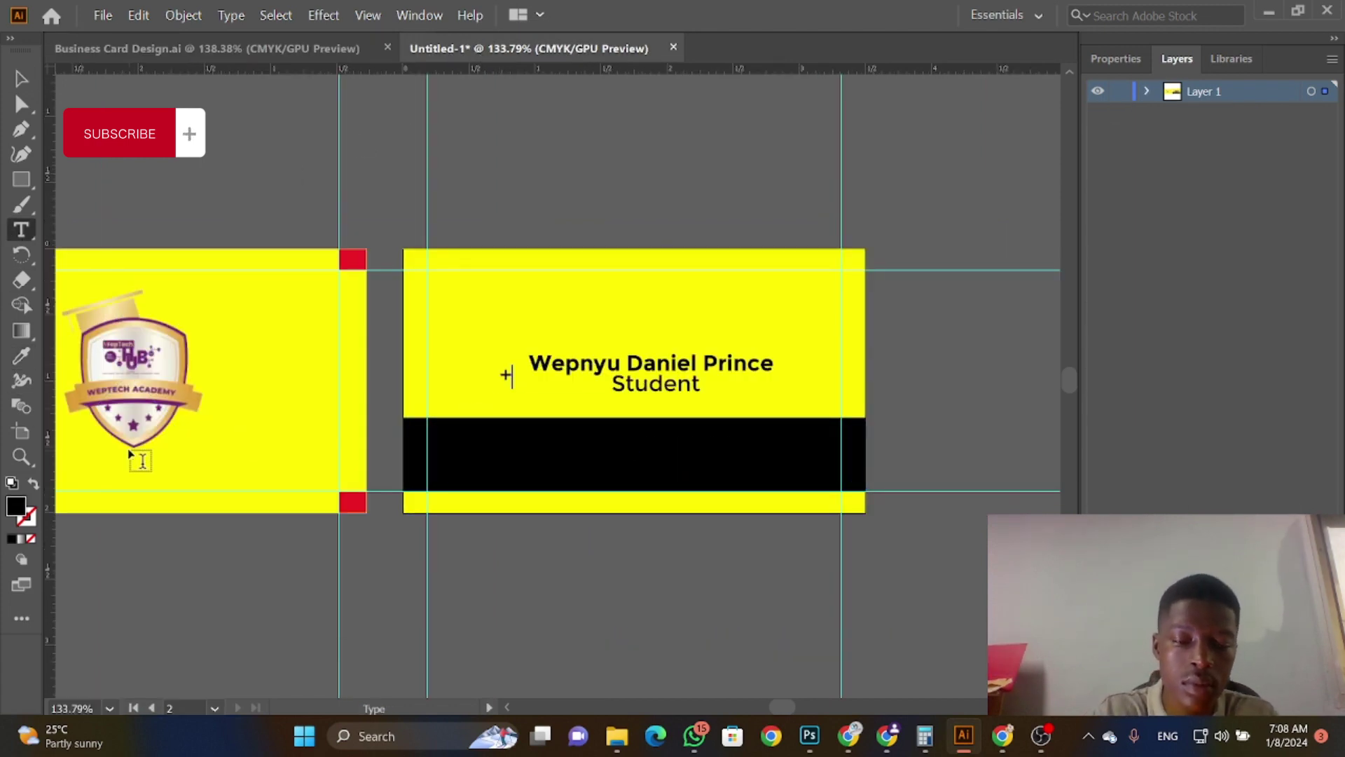
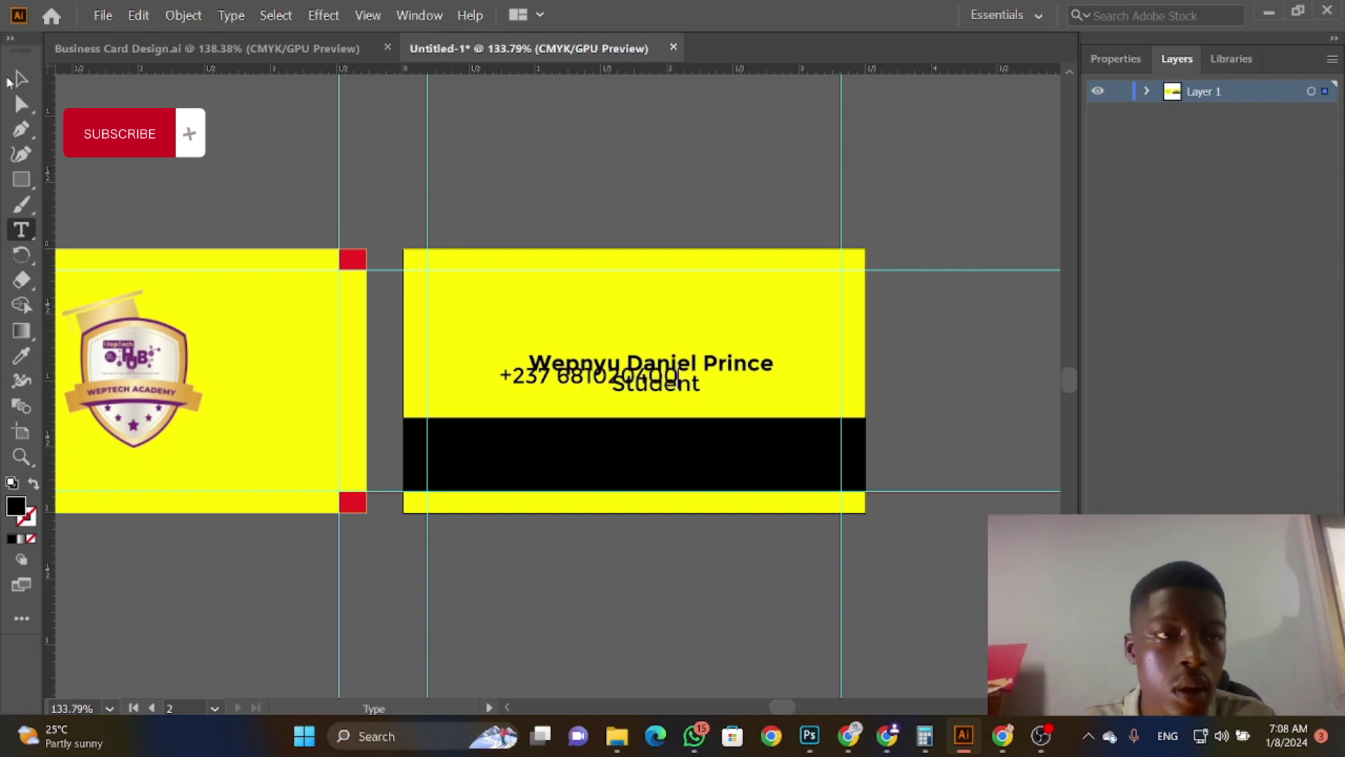
click(21, 78)
drag(515, 380, 488, 455)
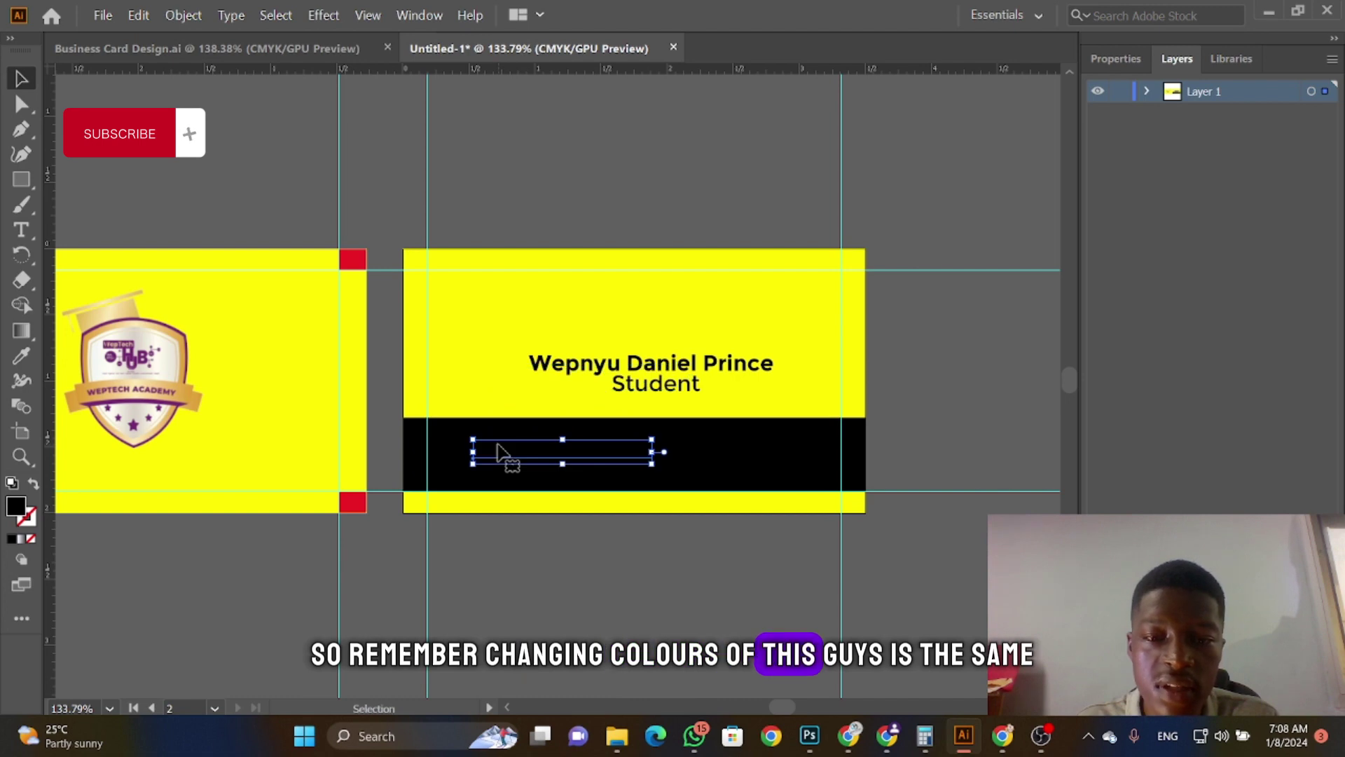
Step: Make the phone number text white and compare it with the reference card
click(1113, 63)
click(1106, 287)
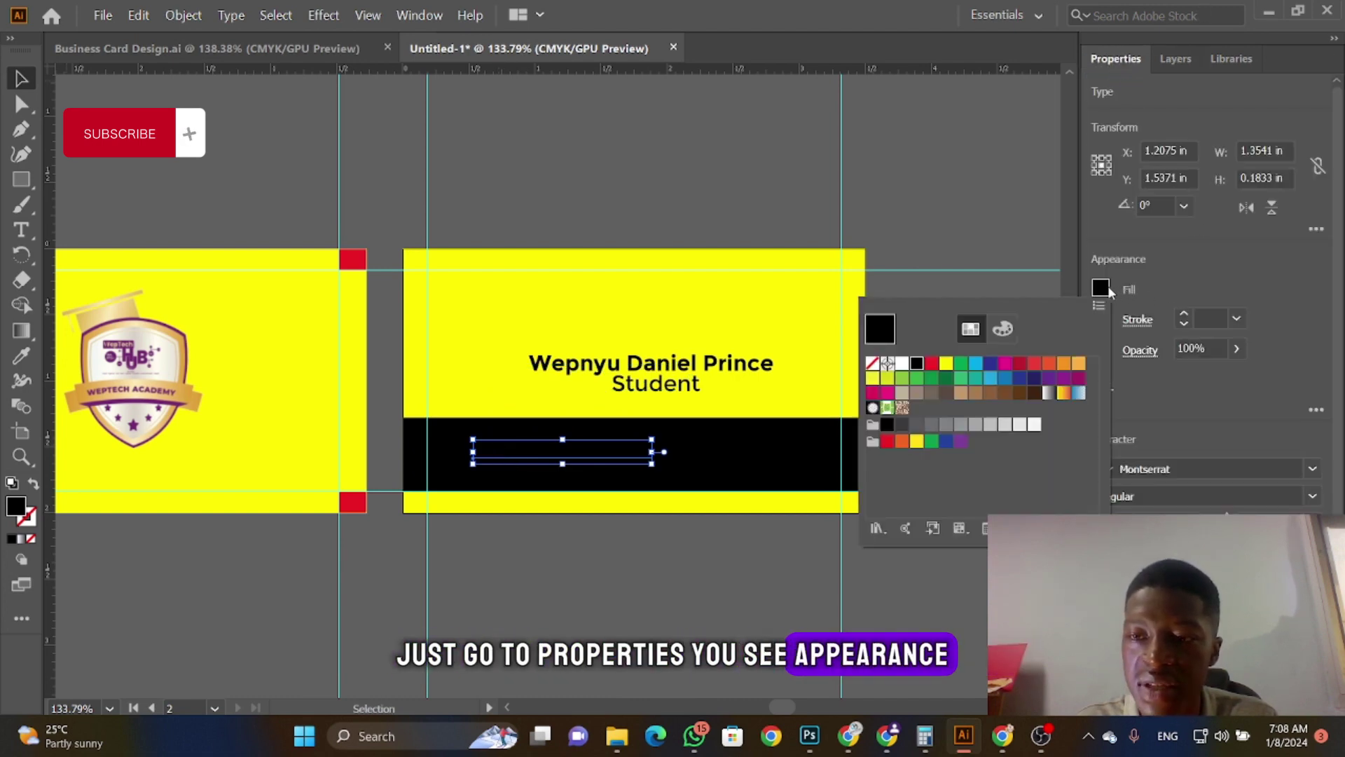
click(902, 363)
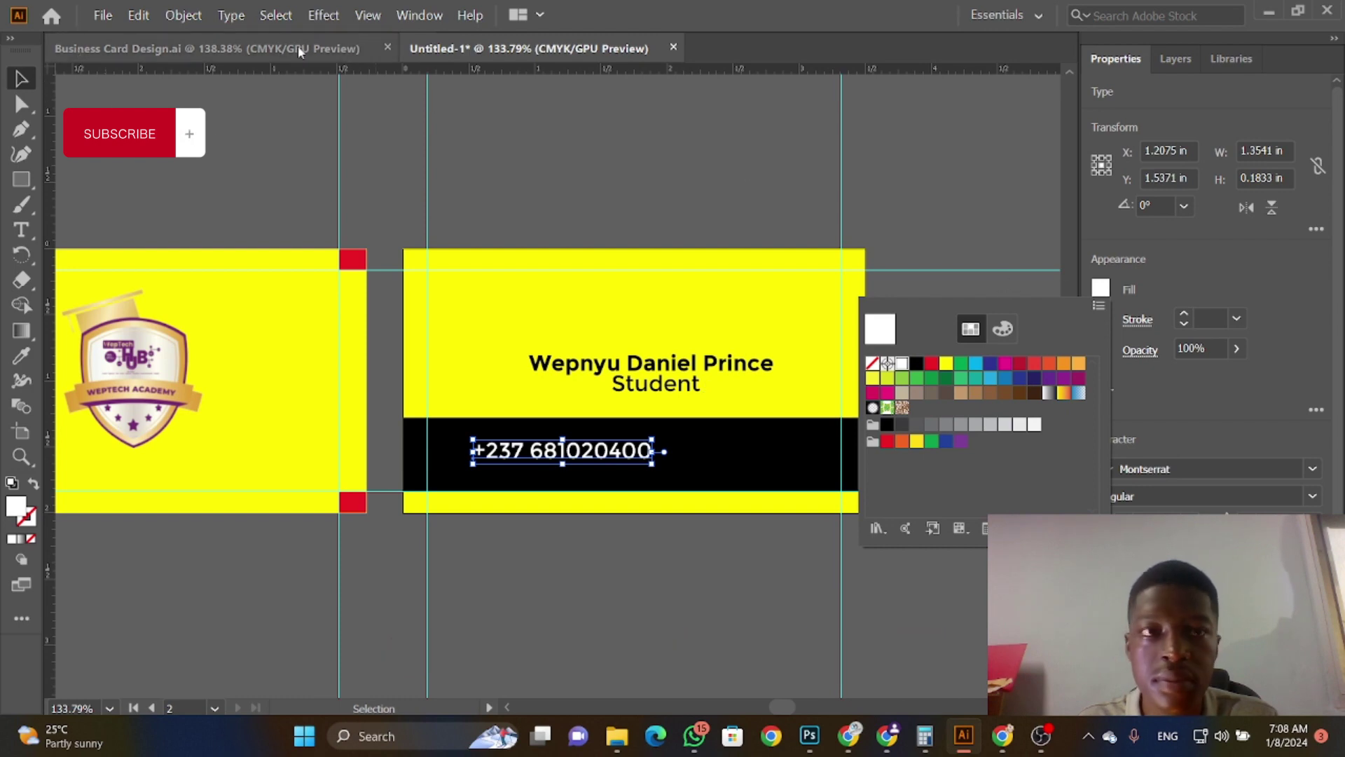
key(Escape)
click(251, 49)
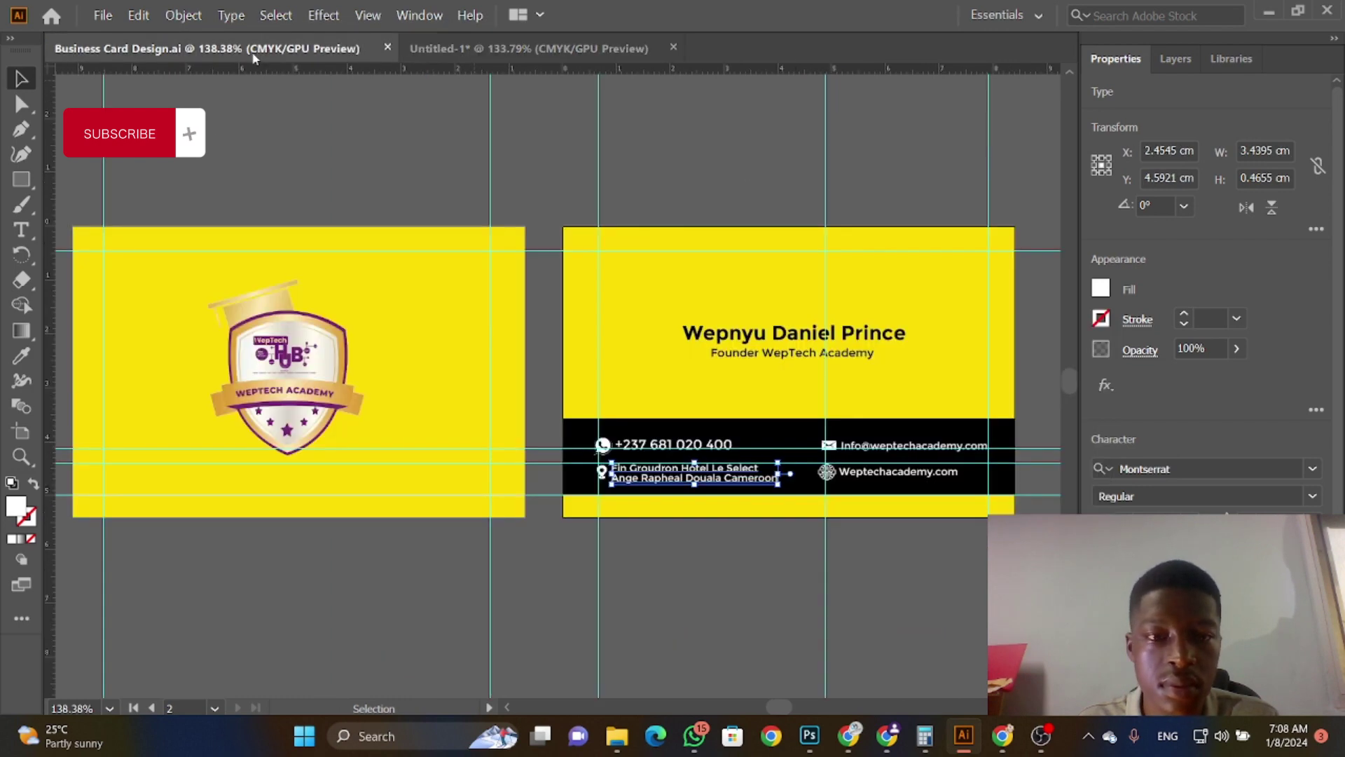
click(529, 47)
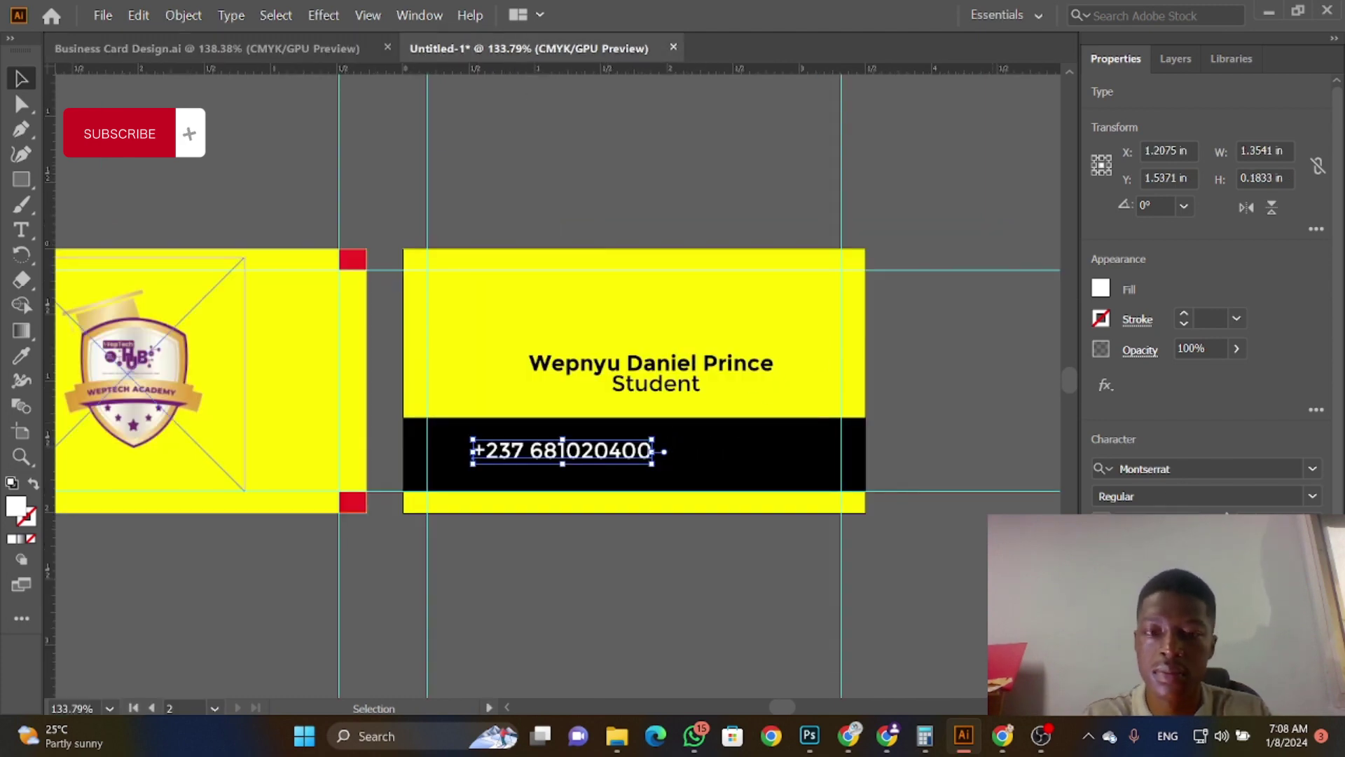
Step: Set the phone number to 5.5 pt, enlarge it slightly, and place it at the band's upper left
key(Return)
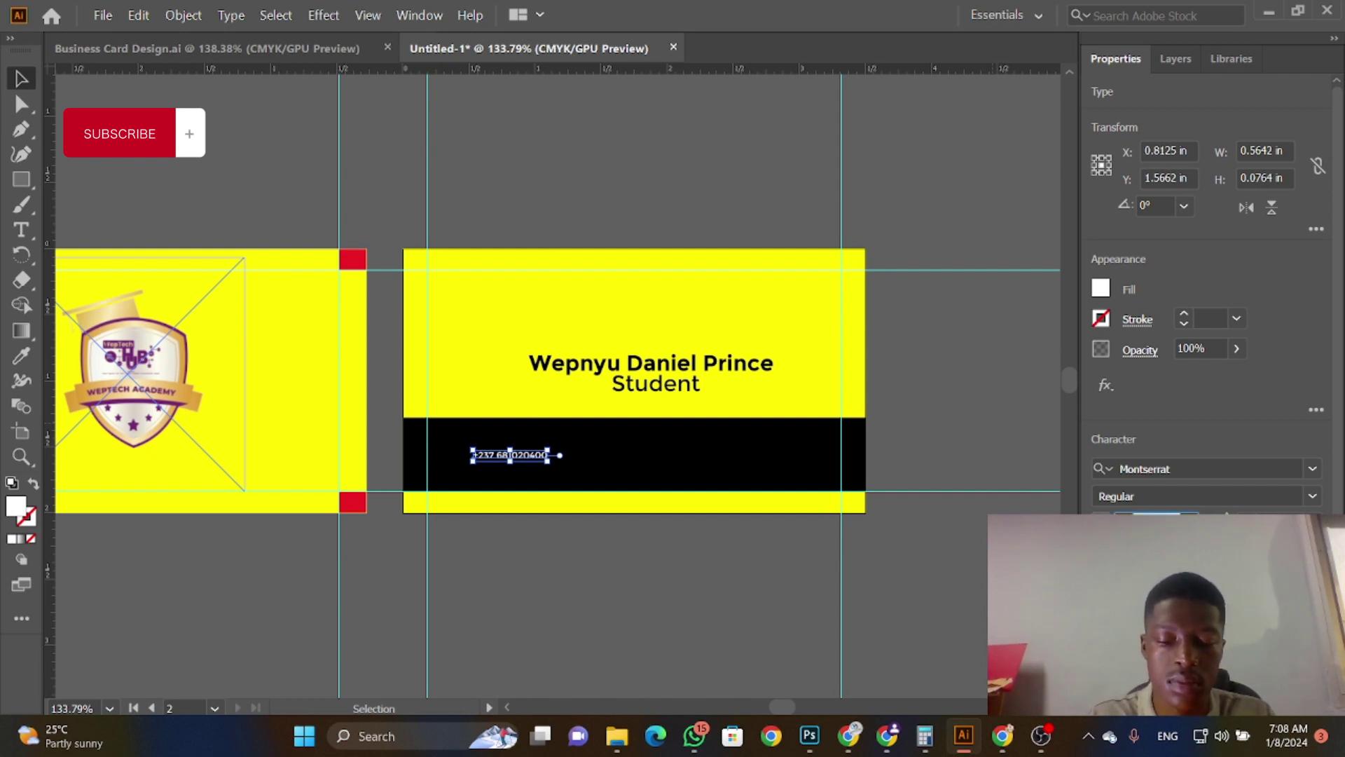
text(5.5)
key(Return)
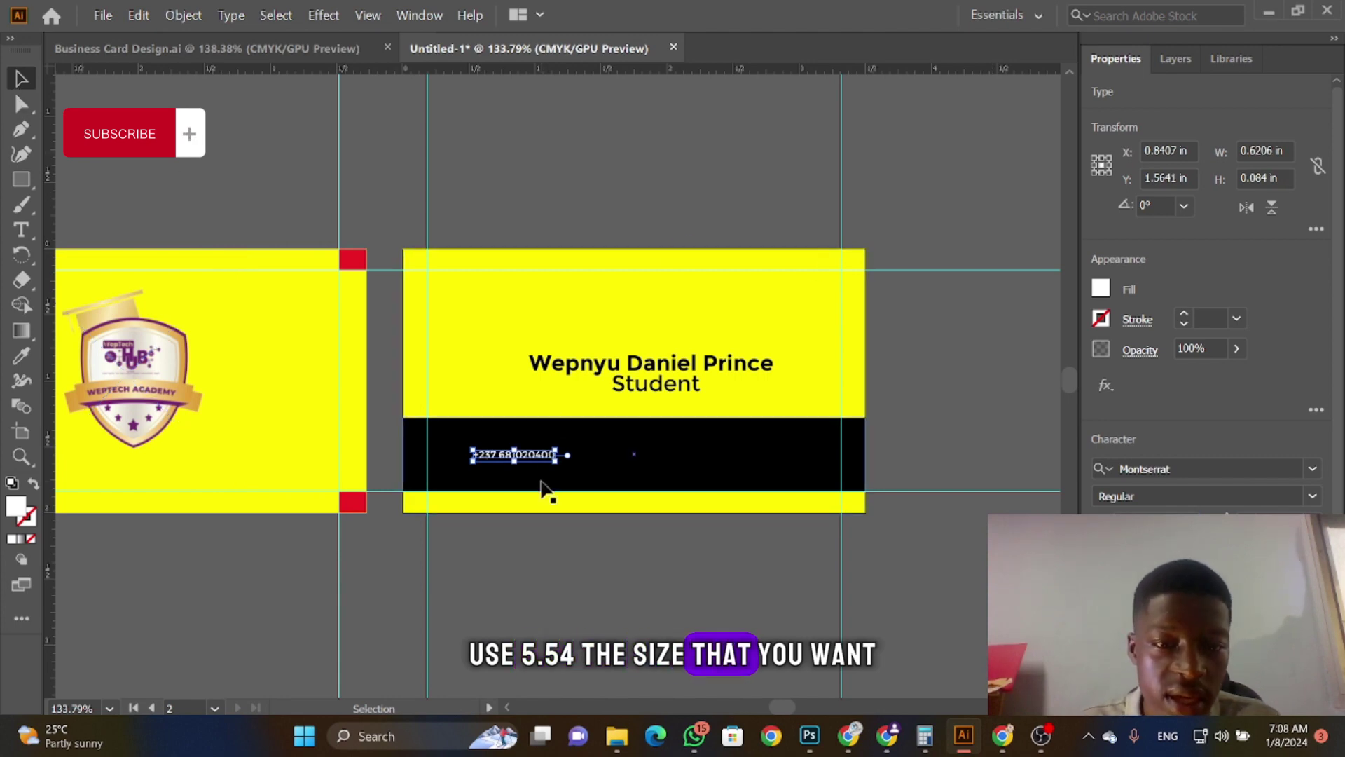
drag(545, 456, 568, 433)
click(259, 48)
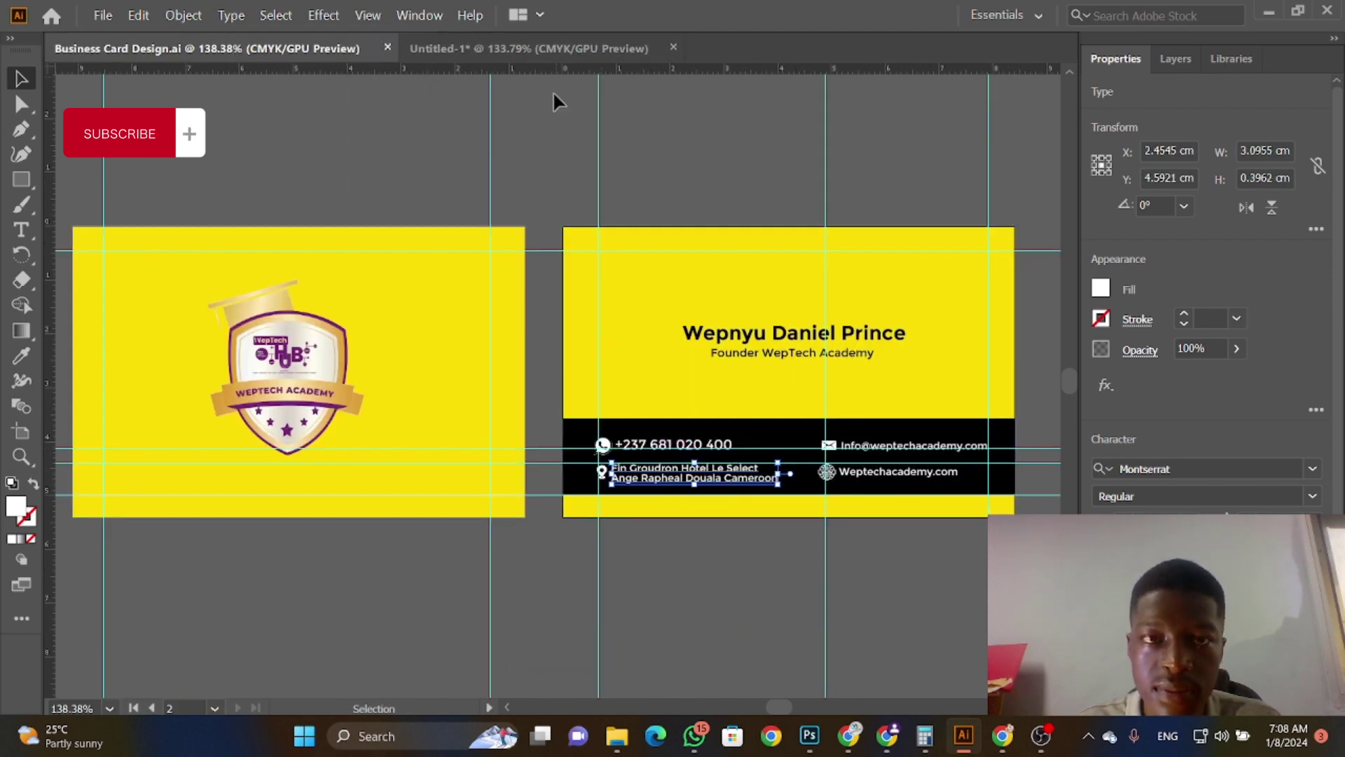
click(555, 48)
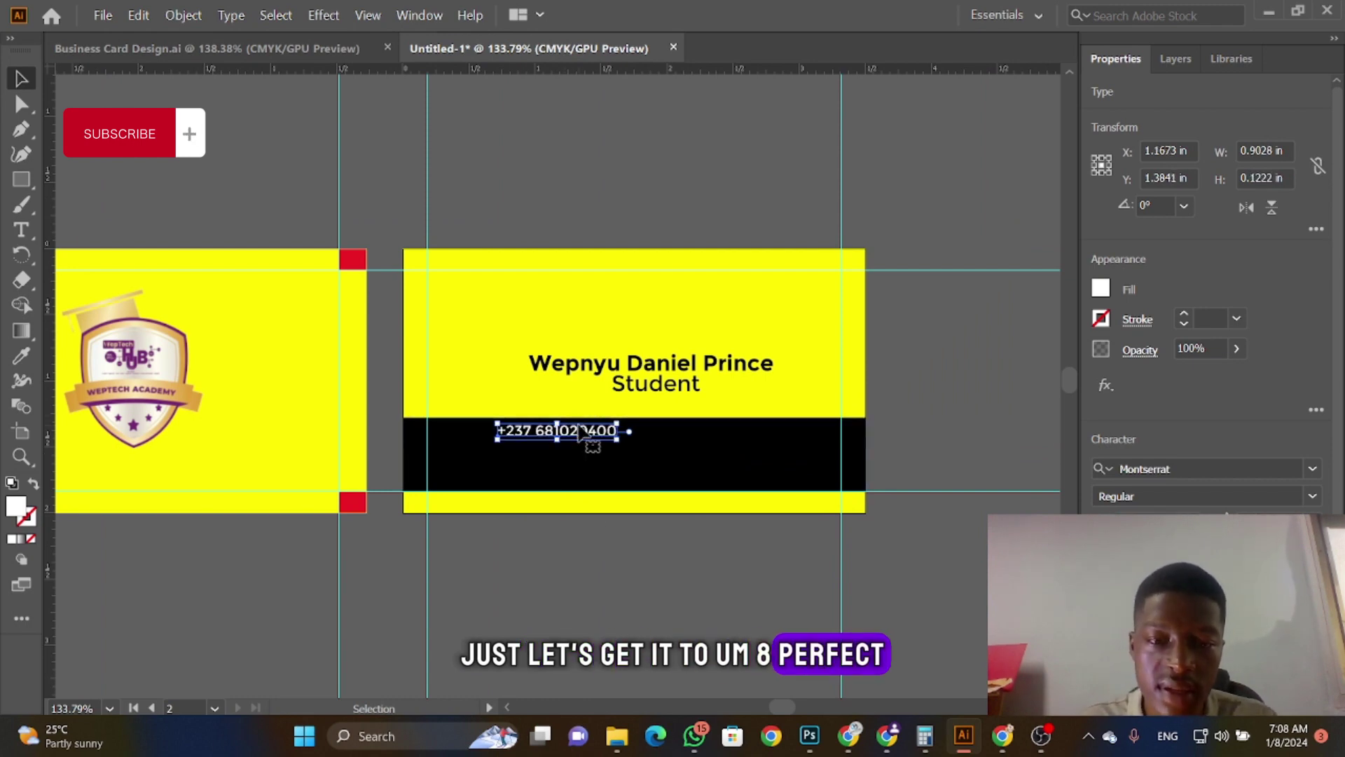
key(ctrl+shift+period)
drag(580, 433, 568, 442)
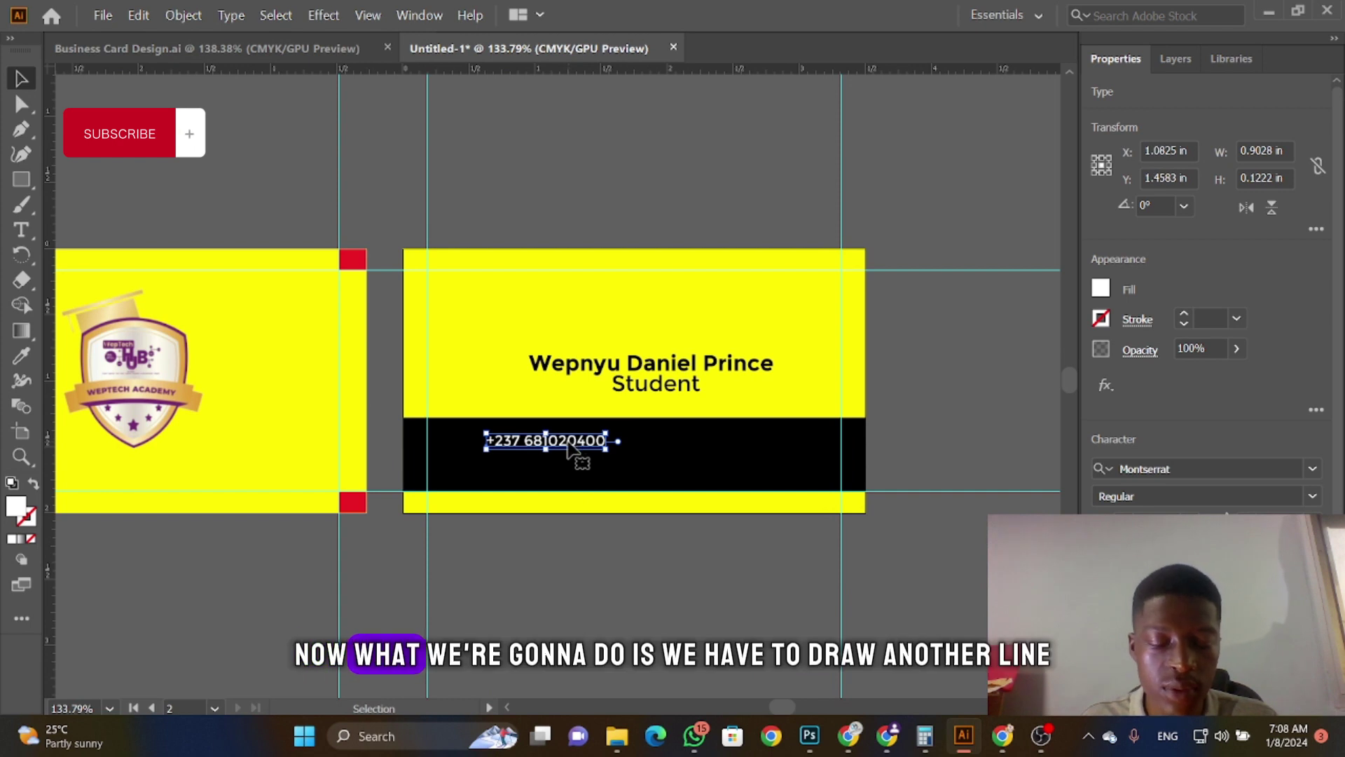
Step: Drag a horizontal ruler guide across the black band and check the reference design
drag(323, 69, 329, 449)
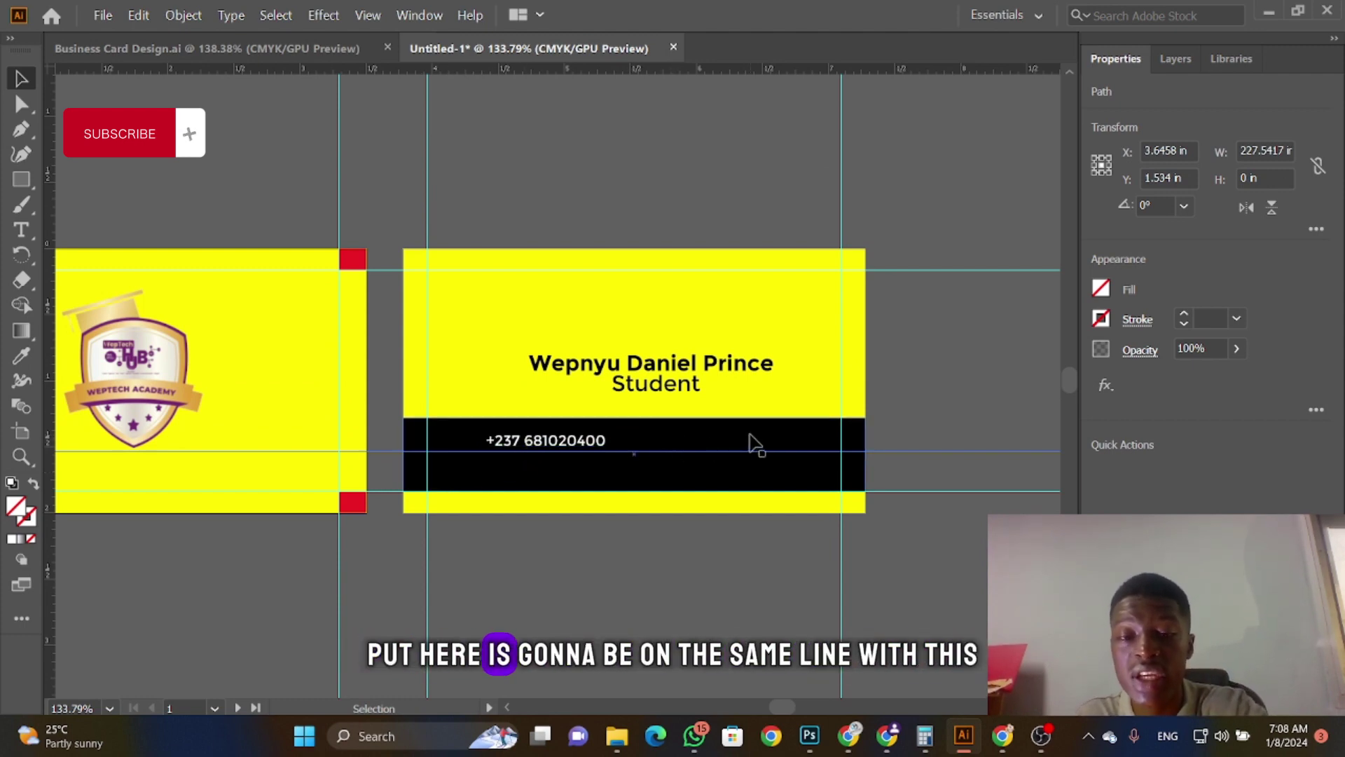
click(588, 448)
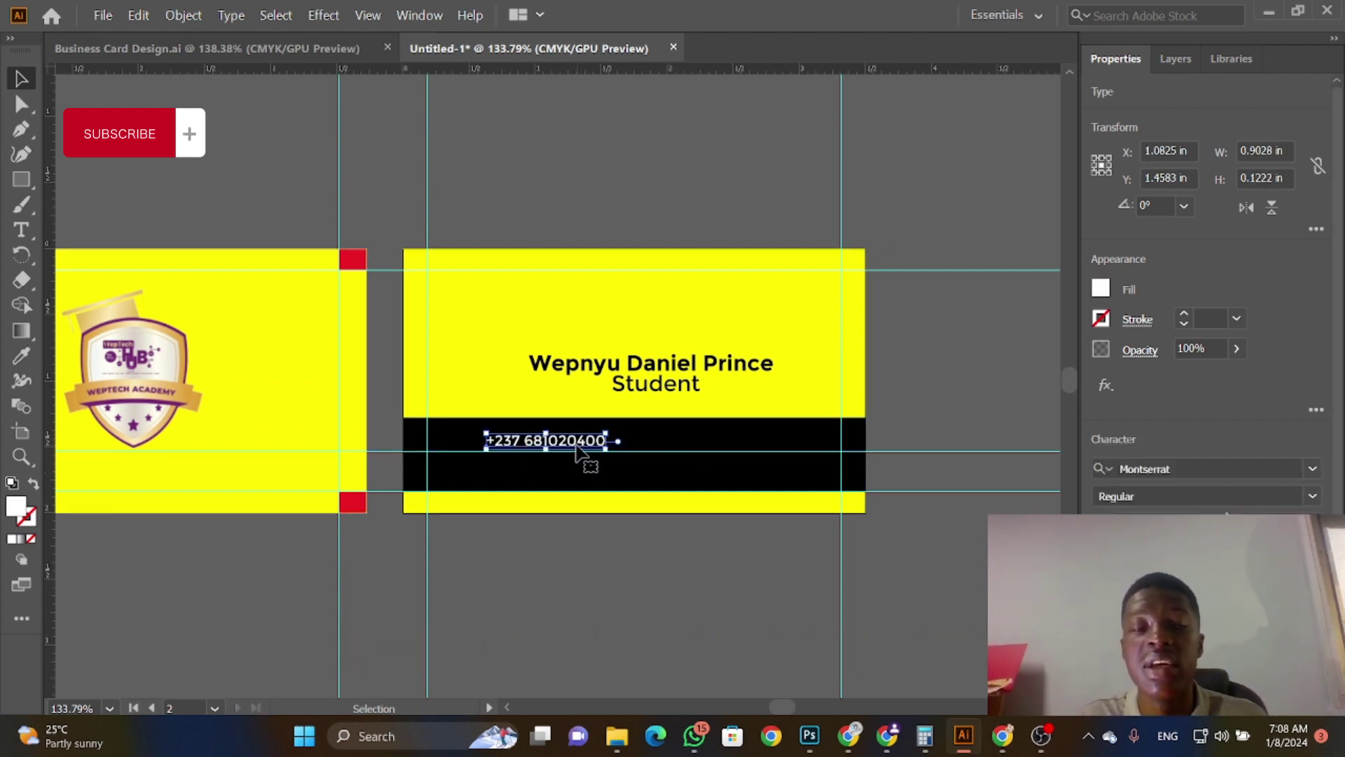
click(323, 48)
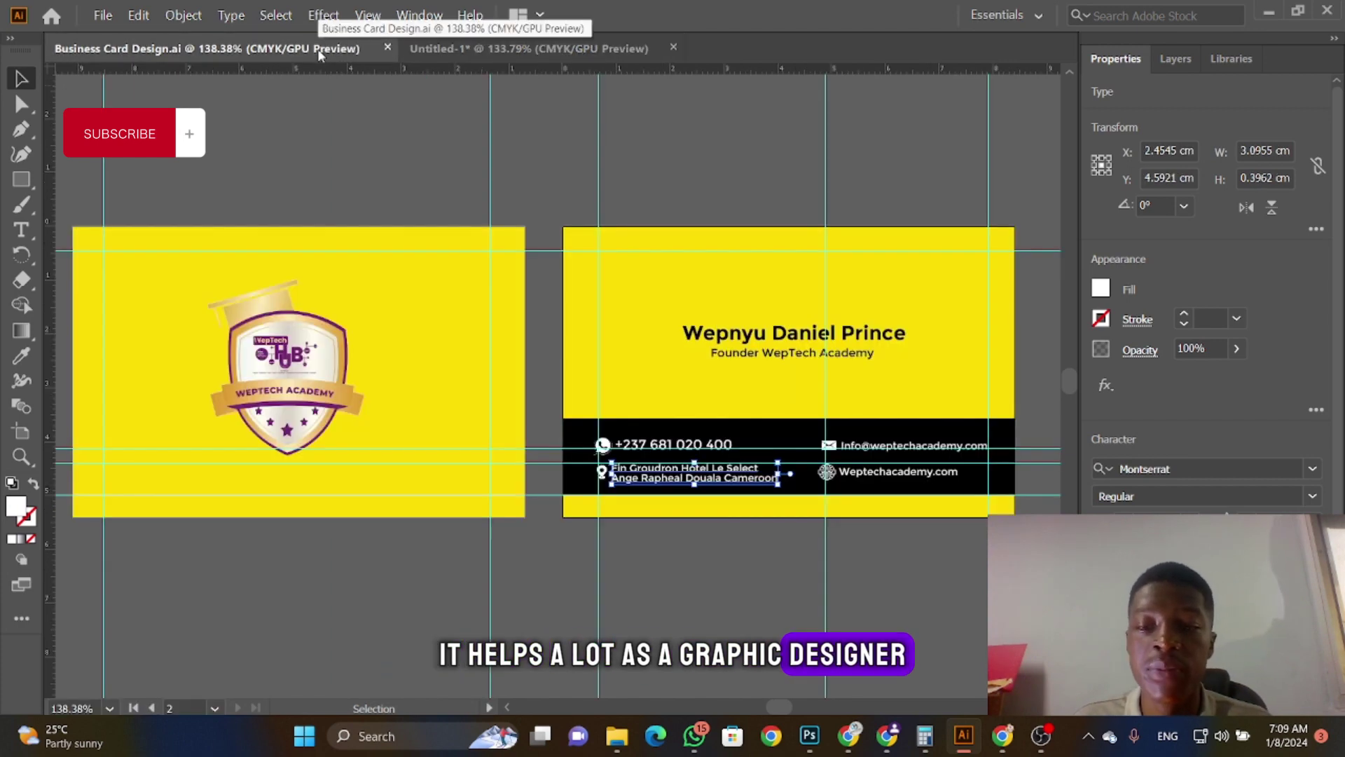
click(434, 49)
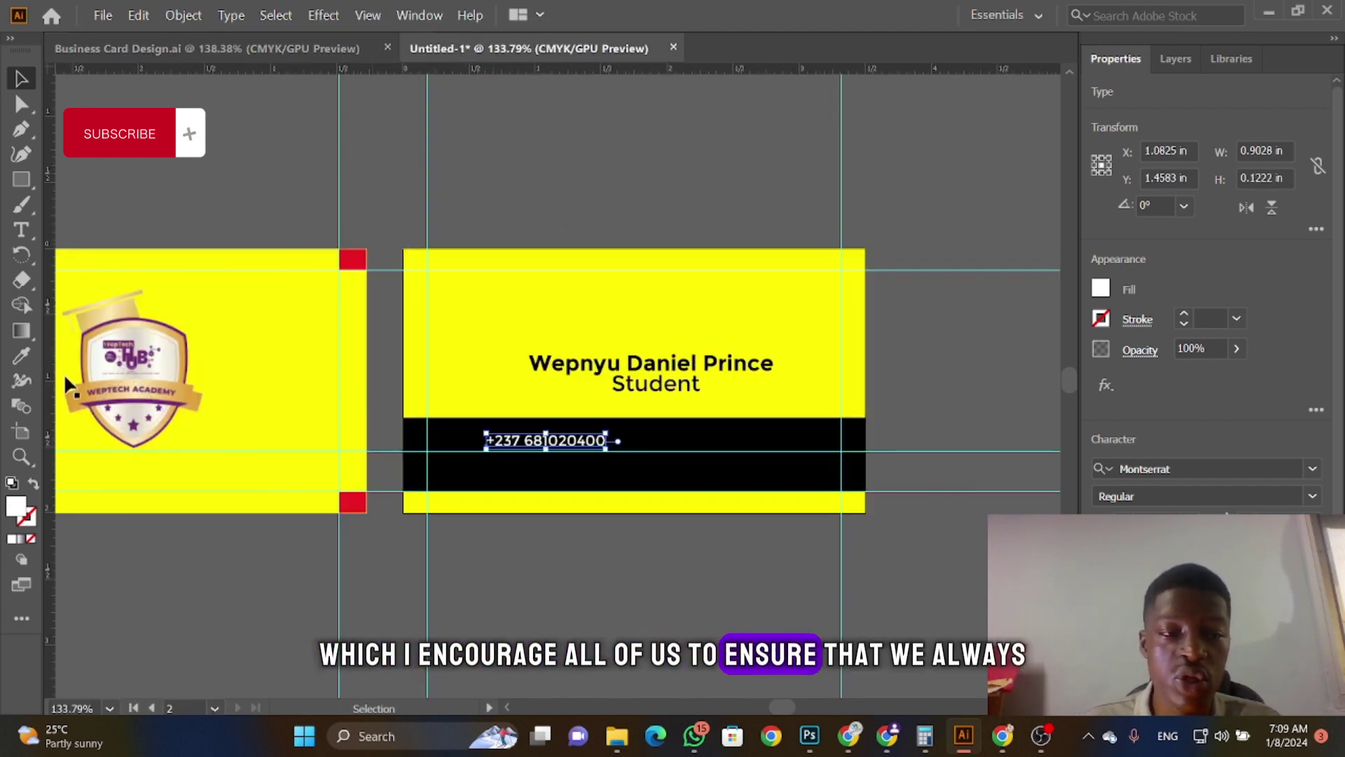
Step: Add the company e-mail text on the black band and make it white
click(21, 230)
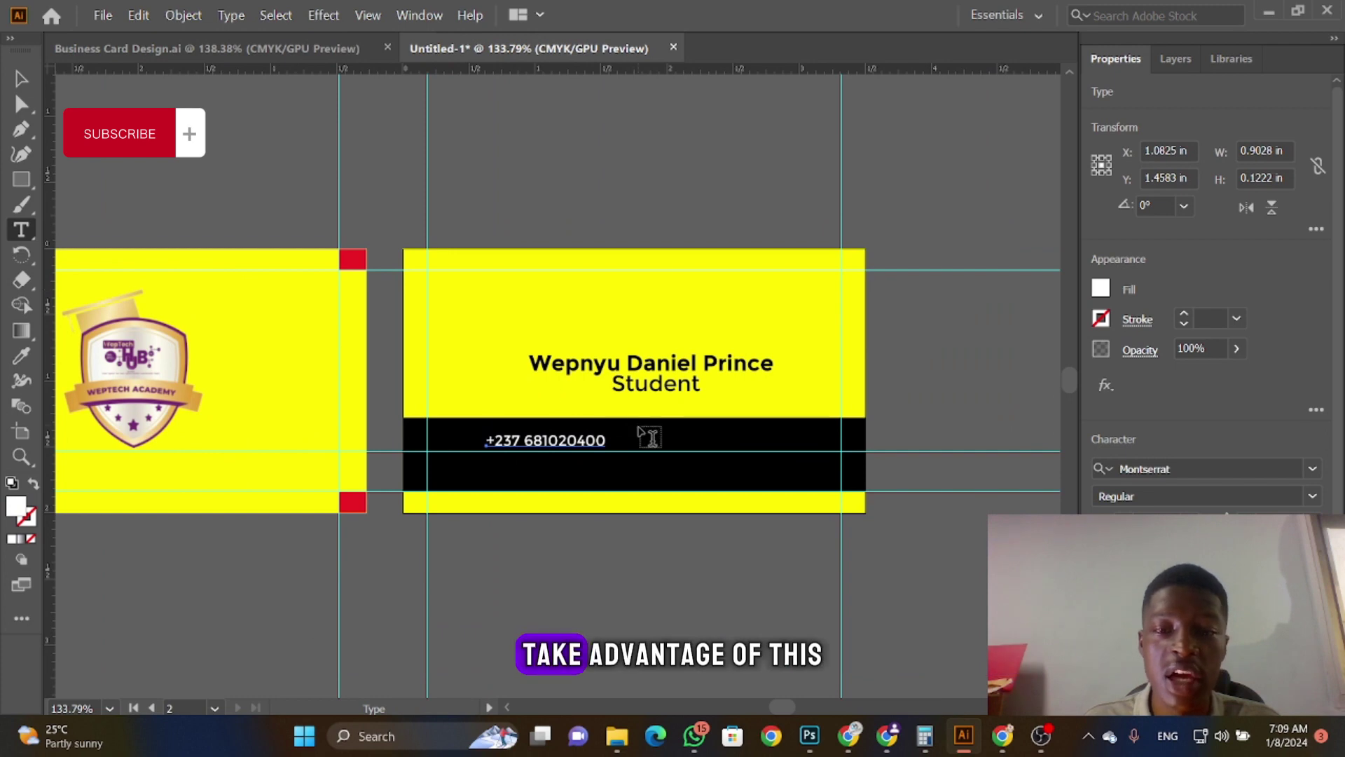
click(657, 443)
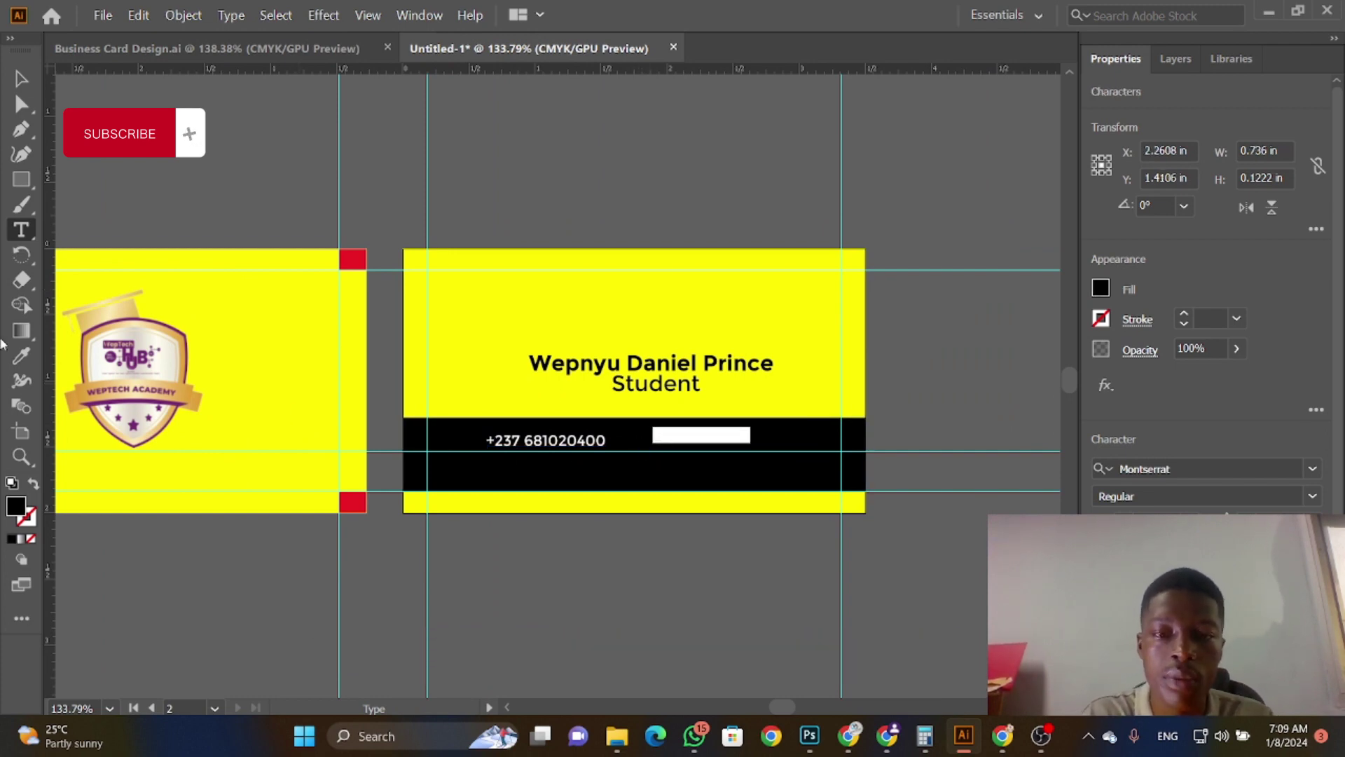
key(BackSpace)
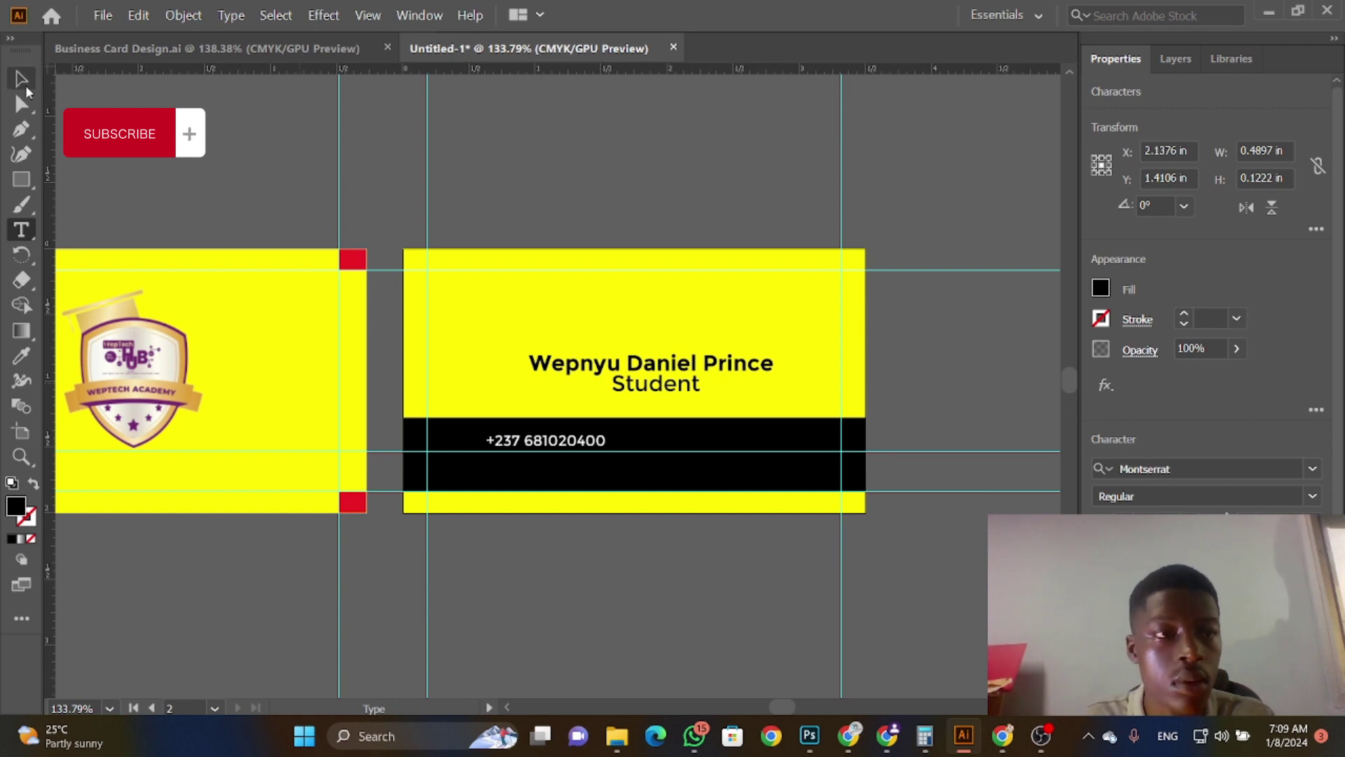
click(22, 82)
click(1100, 288)
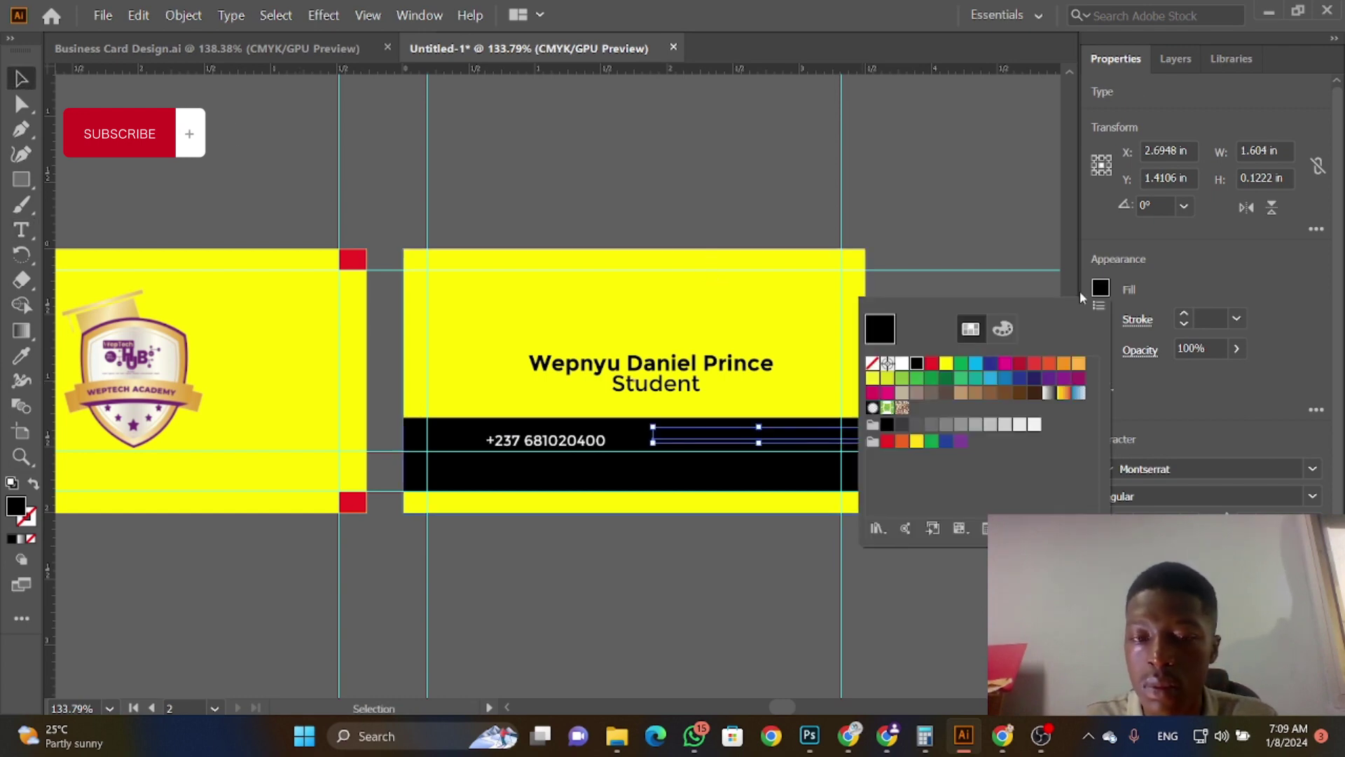
click(902, 363)
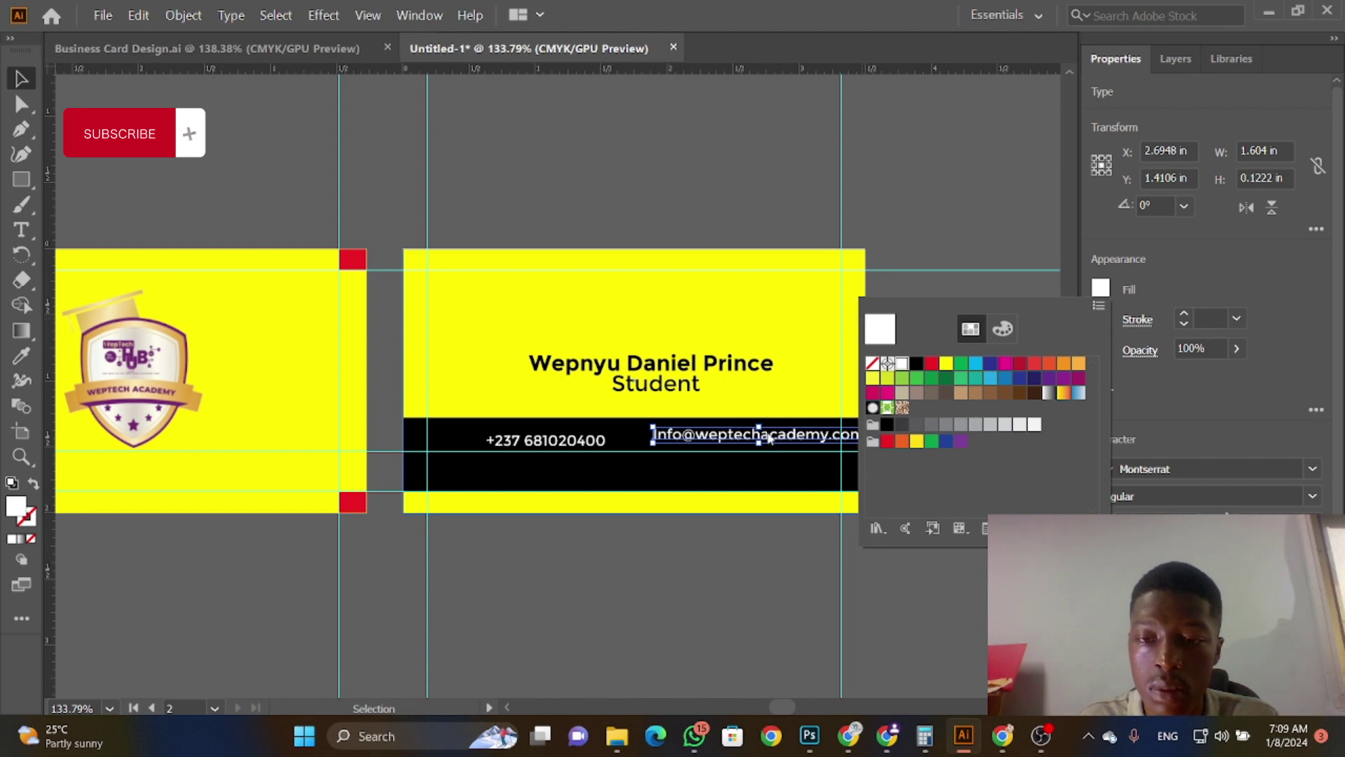
key(Escape)
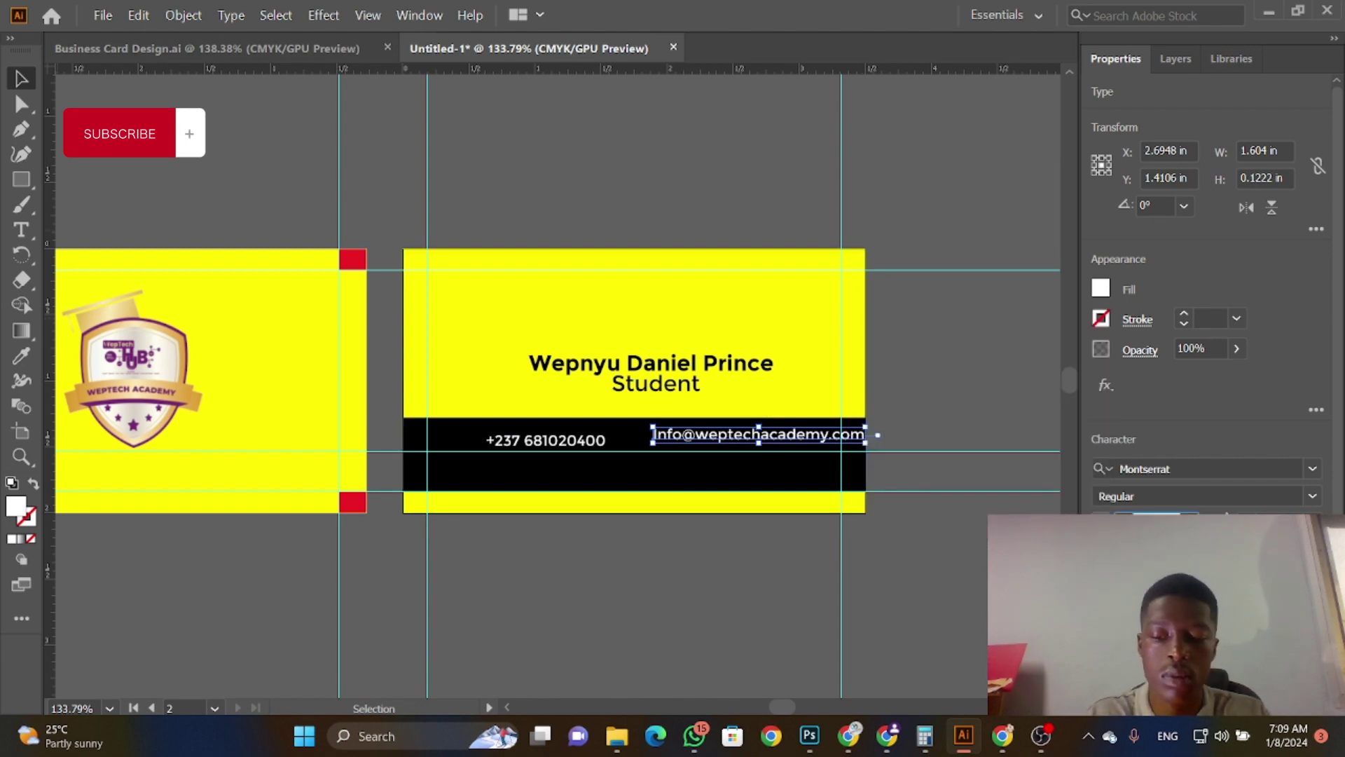
Step: Shrink the e-mail text, place it right of the phone number, and duplicate it below
key(ctrl+shift+comma)
key(ctrl+shift+comma)
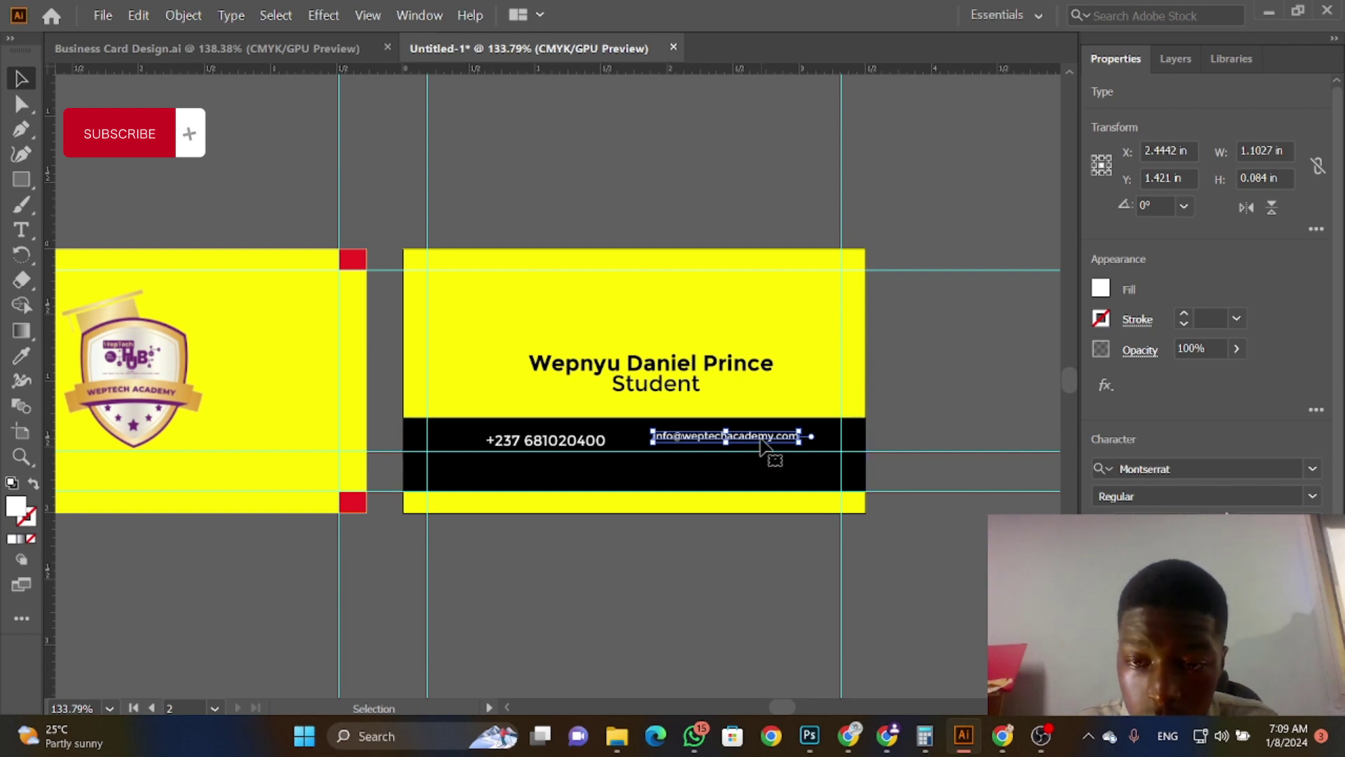
drag(765, 447, 797, 467)
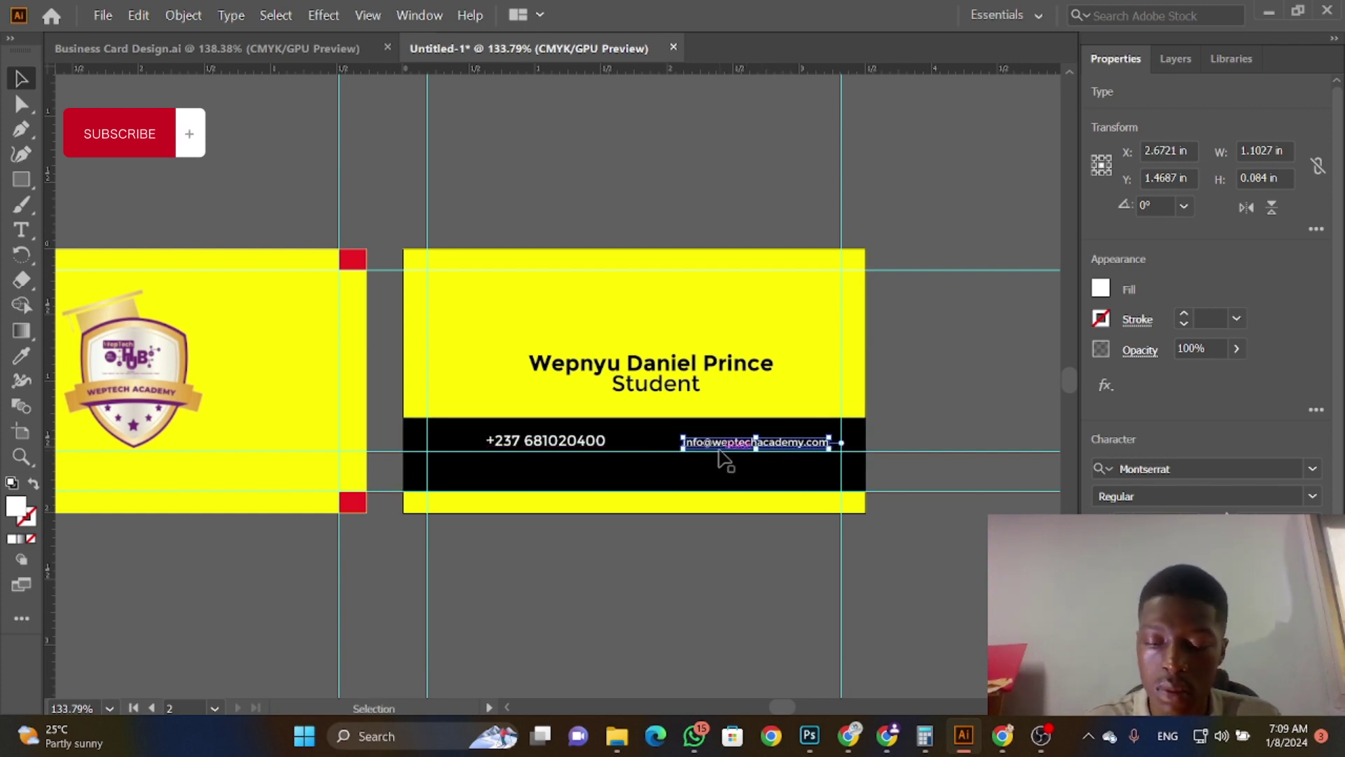
key(Up)
key(Up)
key(Down)
key(Down)
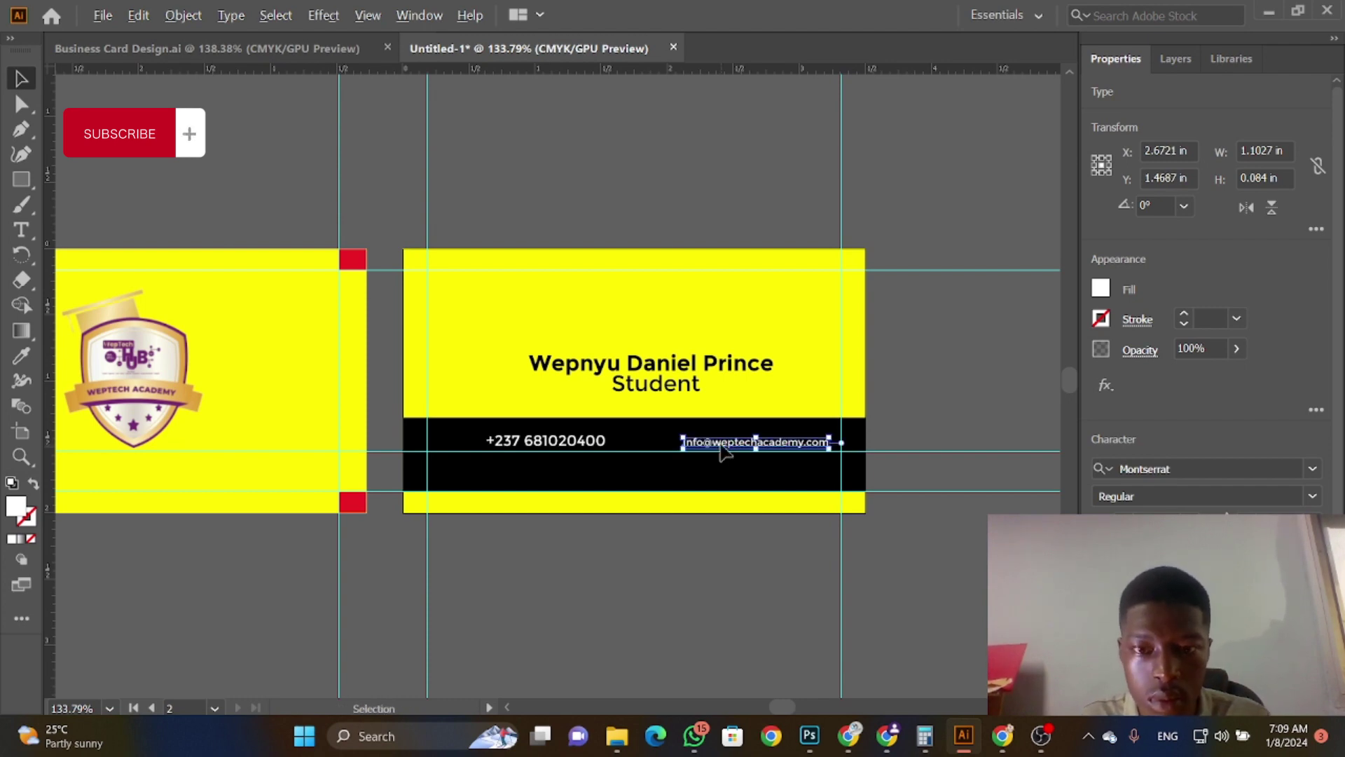
drag(723, 450, 522, 471)
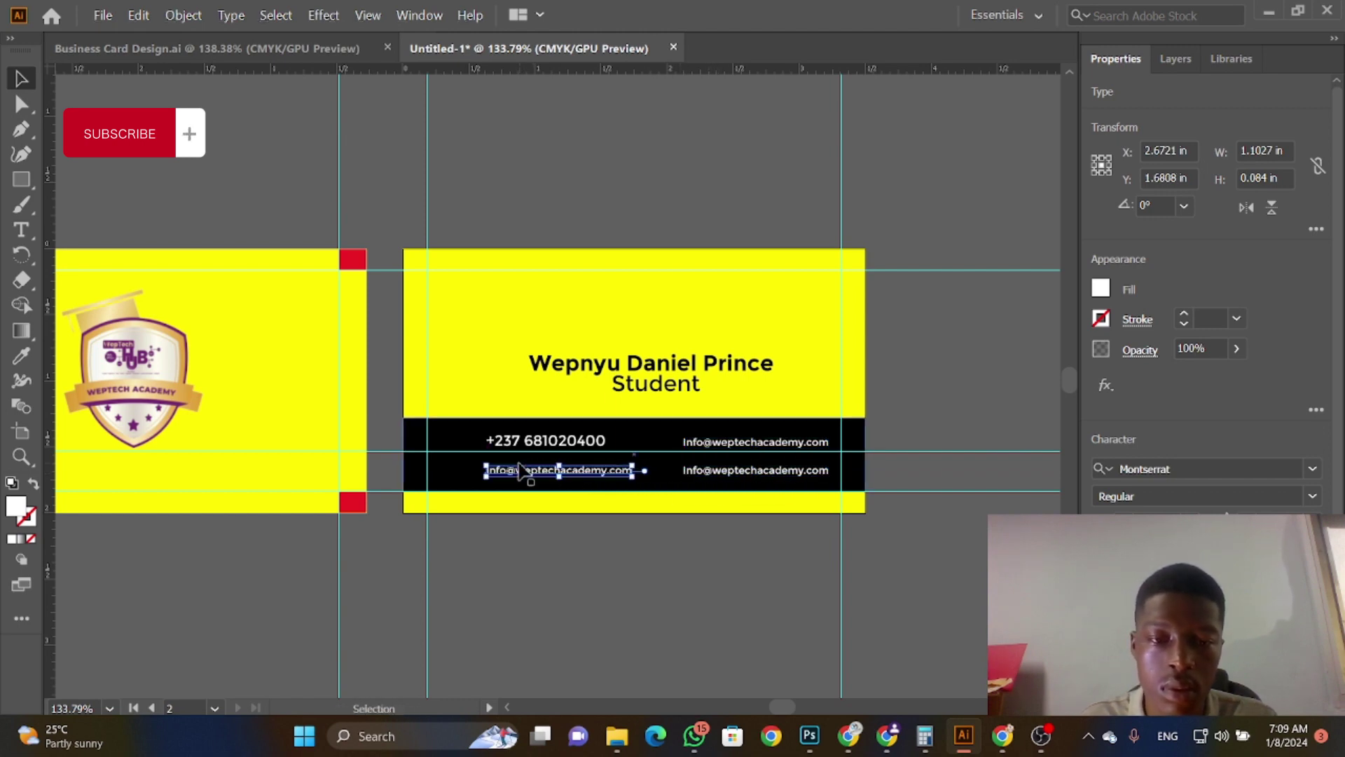
Step: Retype the lower-left e-mail copy as the two-line white postal address below the phone number
click(21, 229)
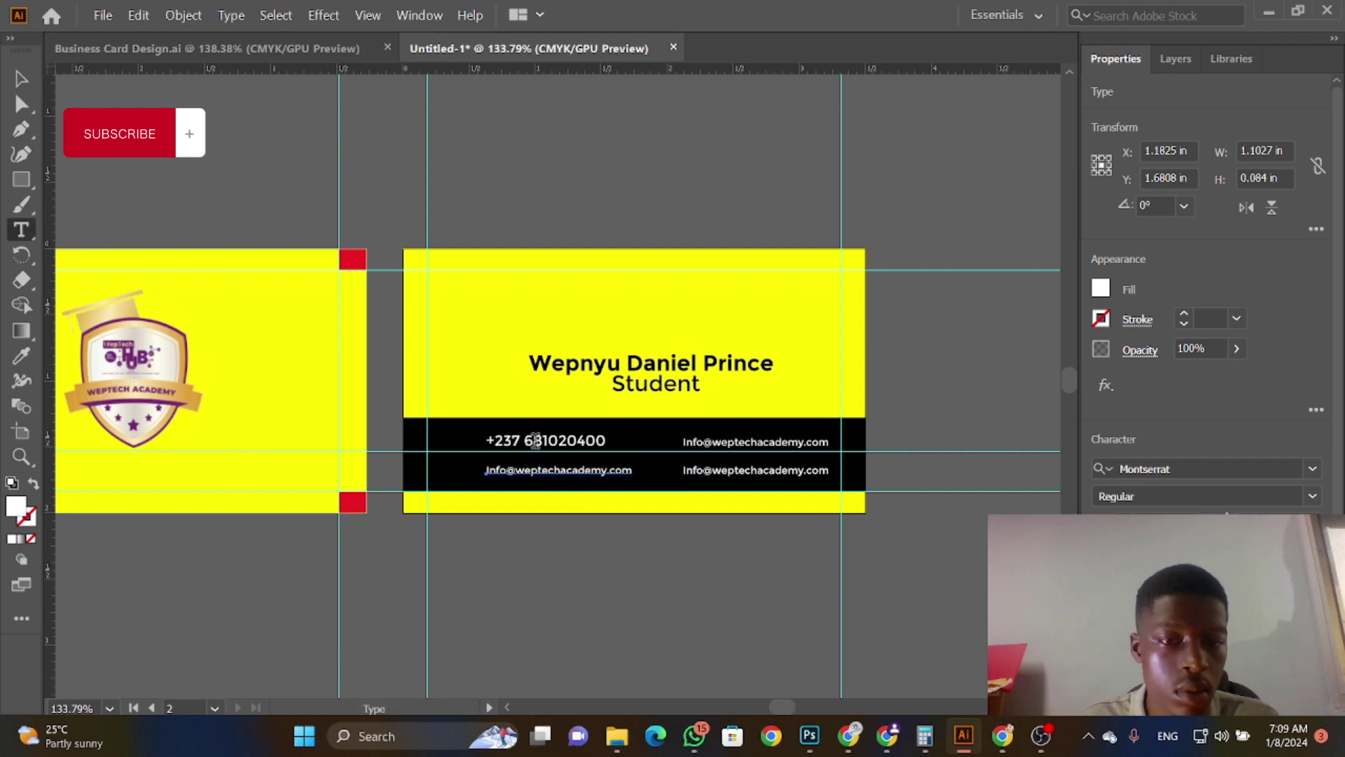
triple_click(535, 471)
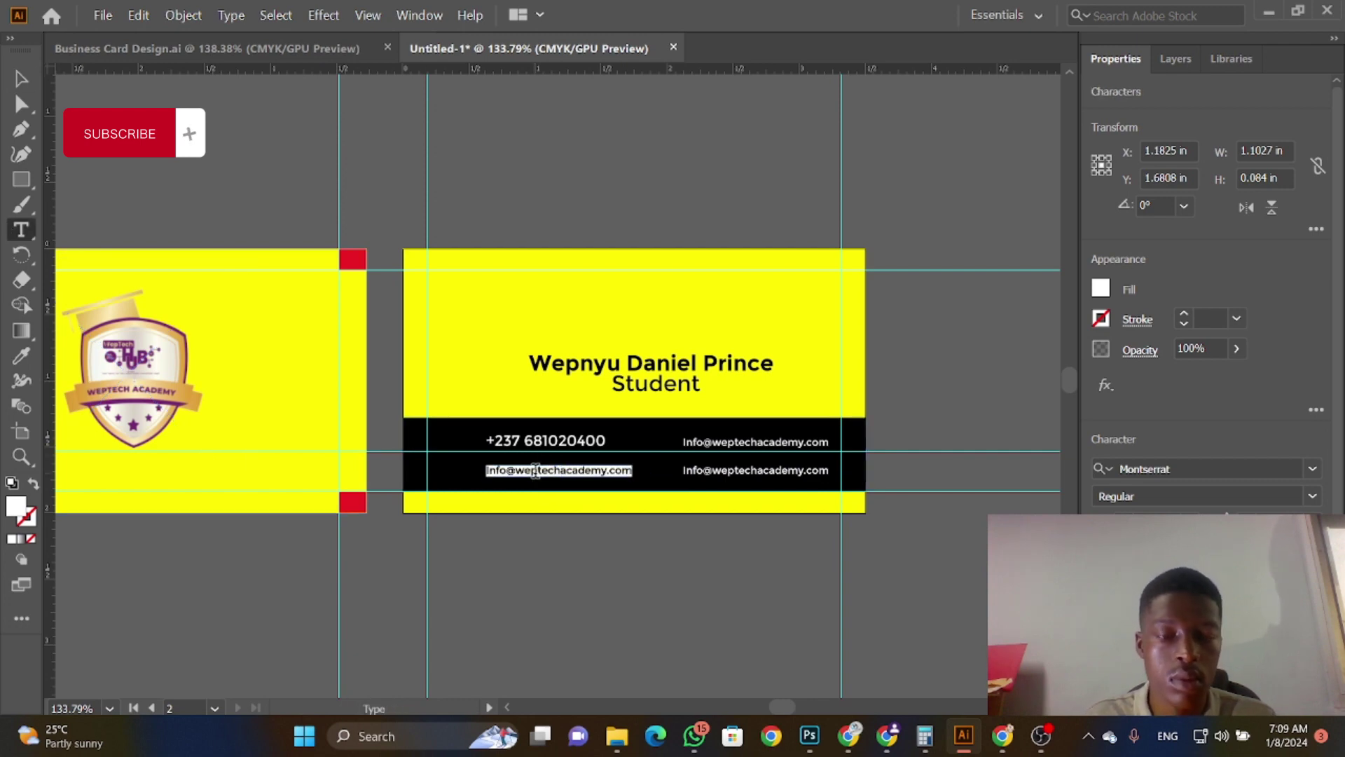
text(Fin Groudron Hotel Select)
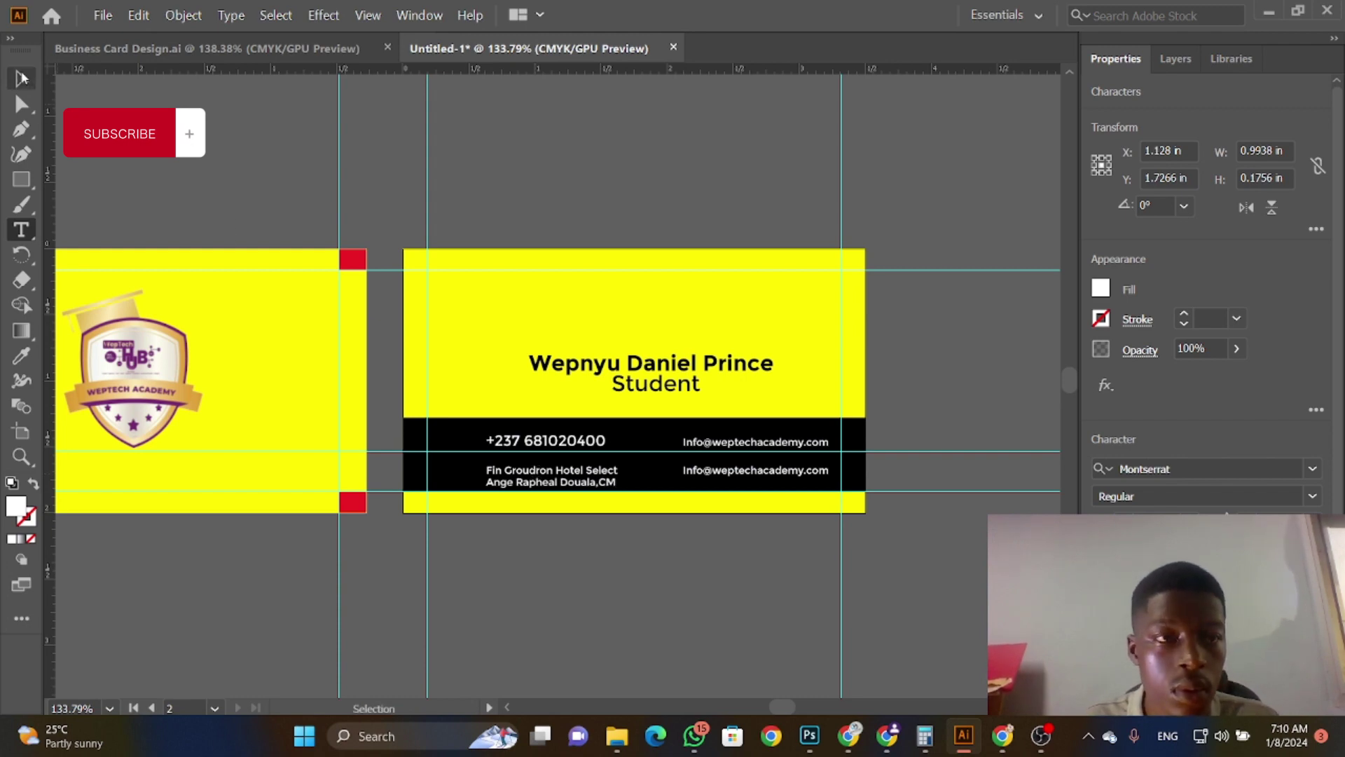
key(Escape)
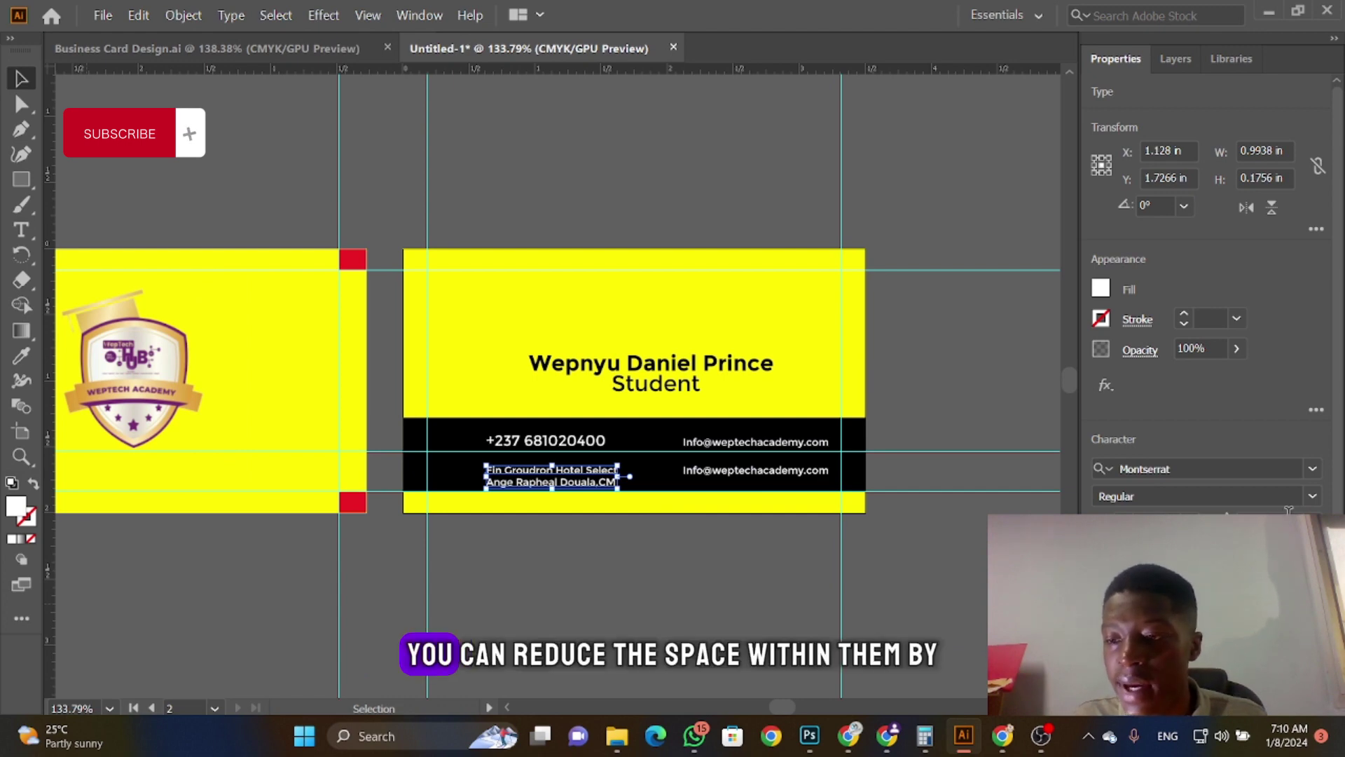
Step: Set the address leading to 6 pt, tighten it further, and leave kerning on Auto
click(1312, 525)
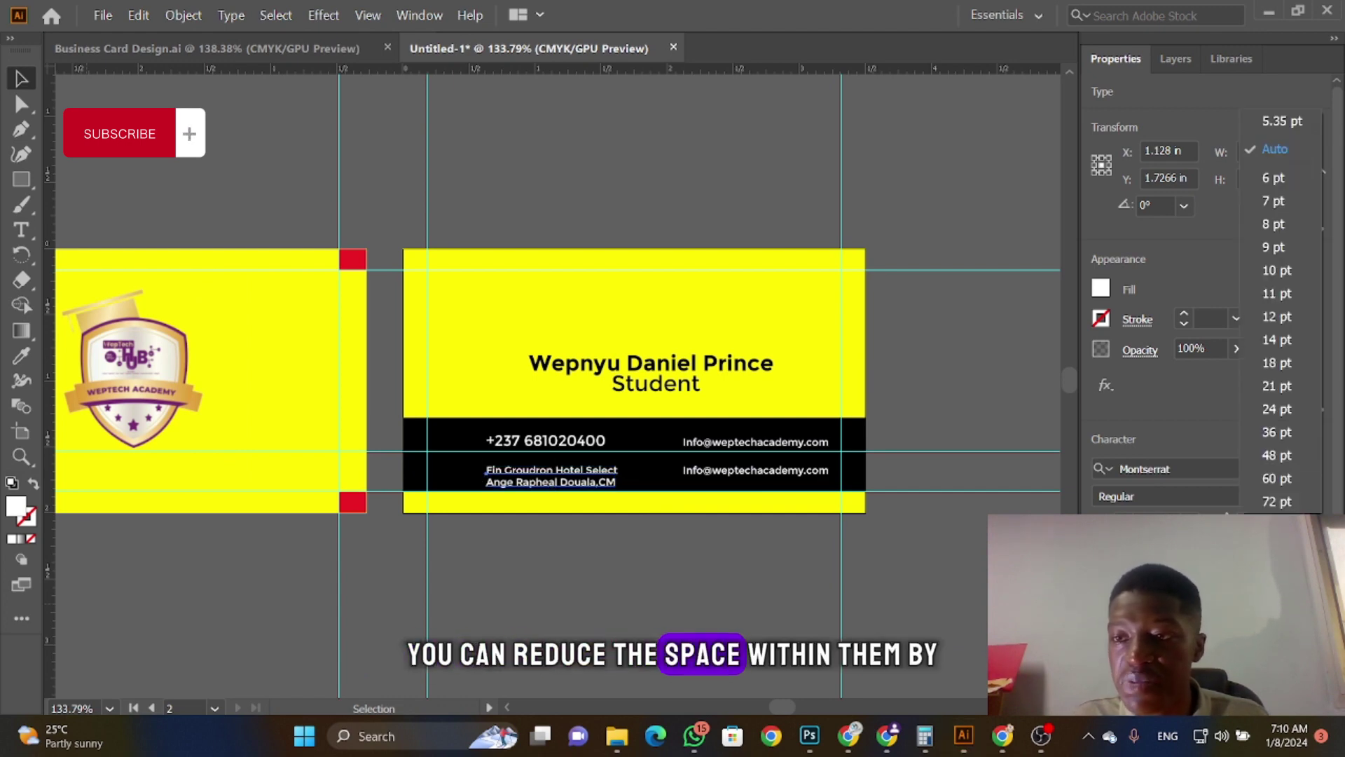
click(1289, 178)
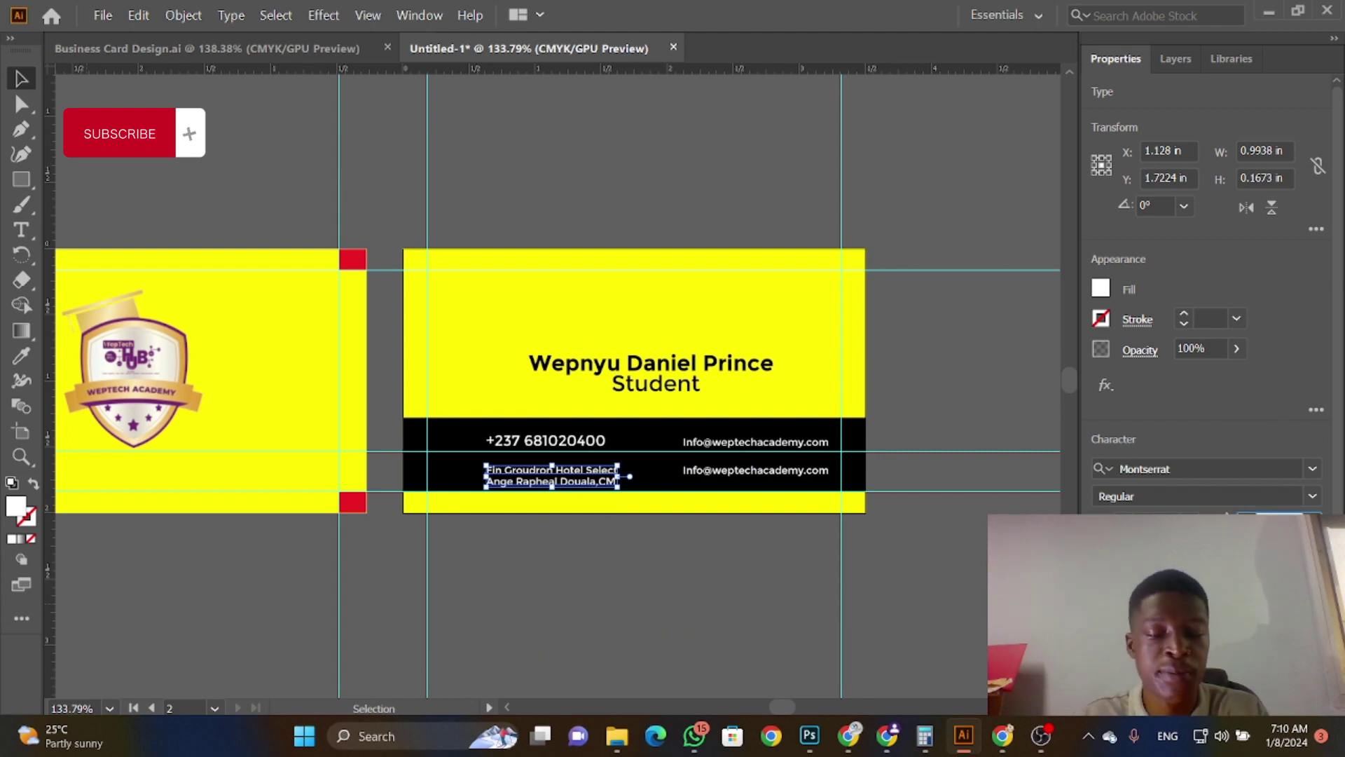
key(Down)
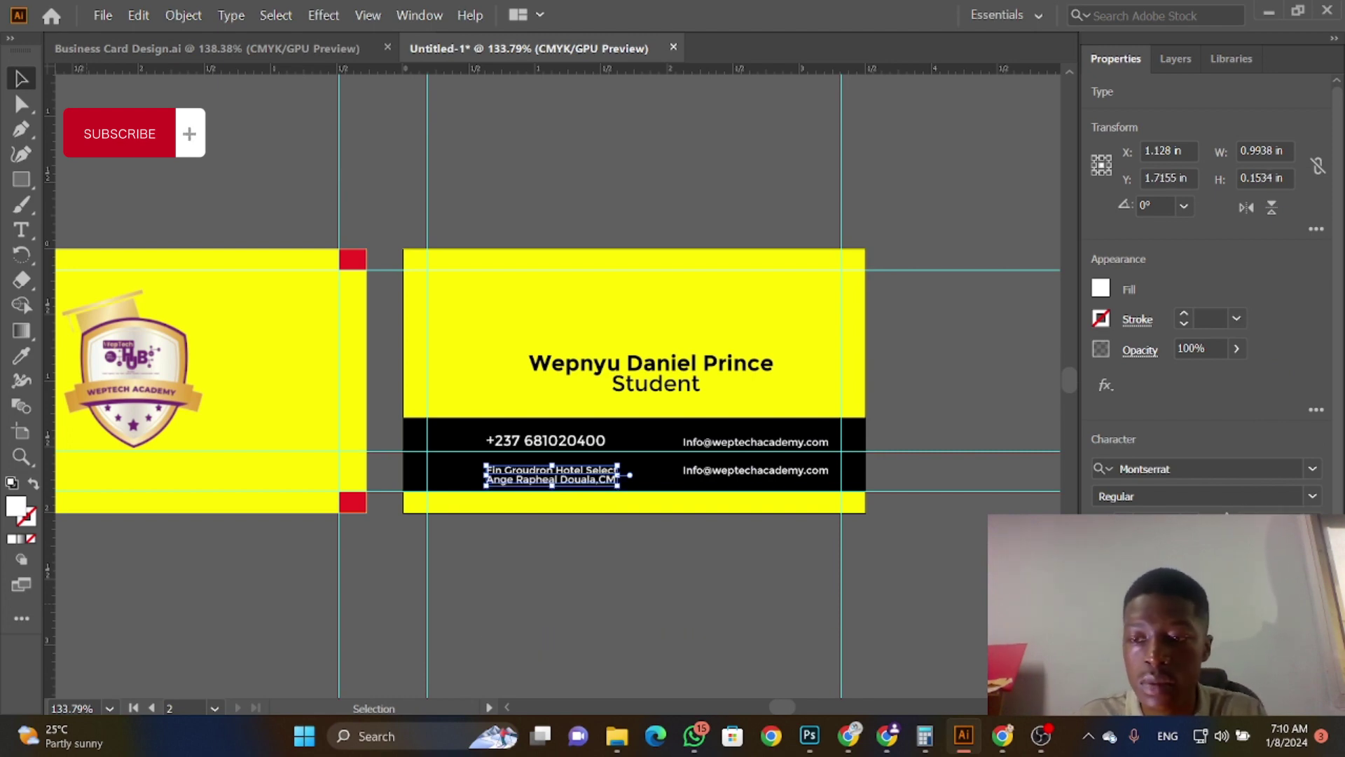
click(1192, 550)
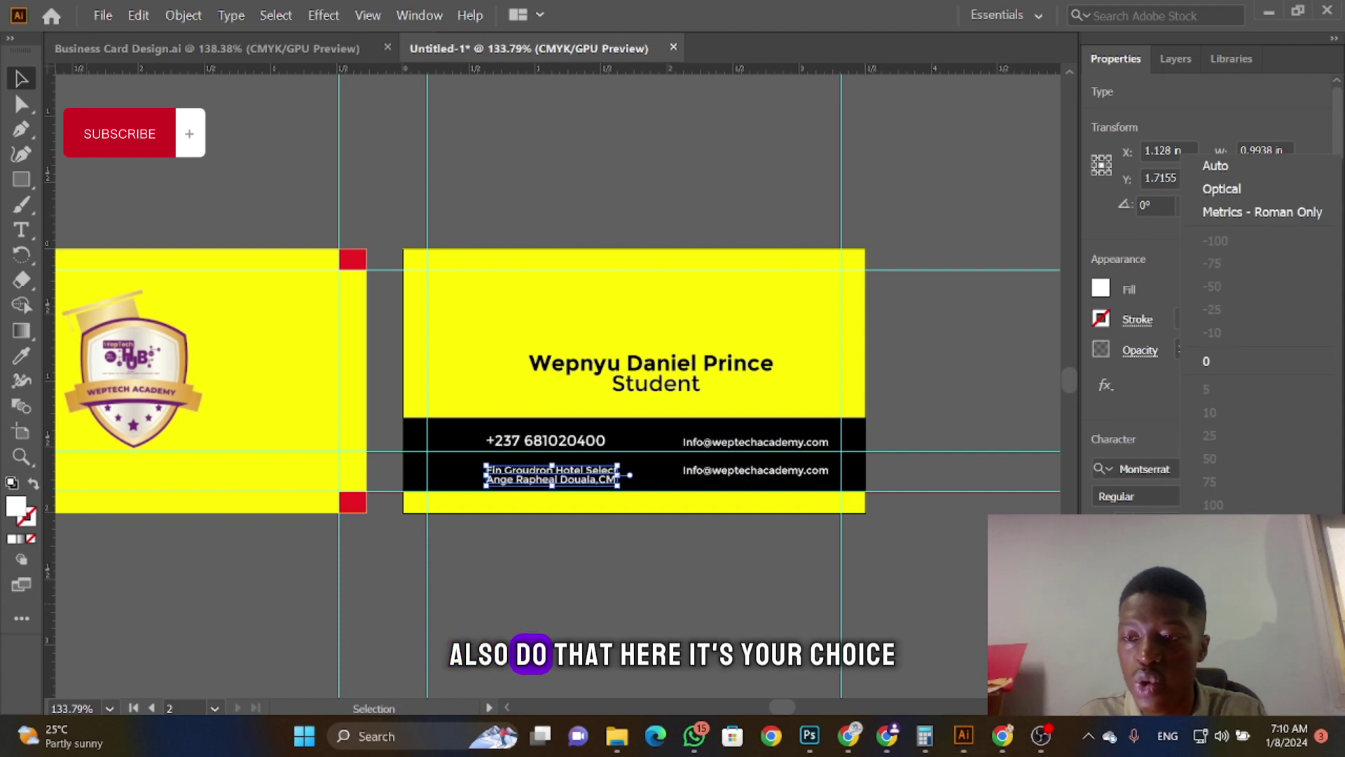
click(1237, 190)
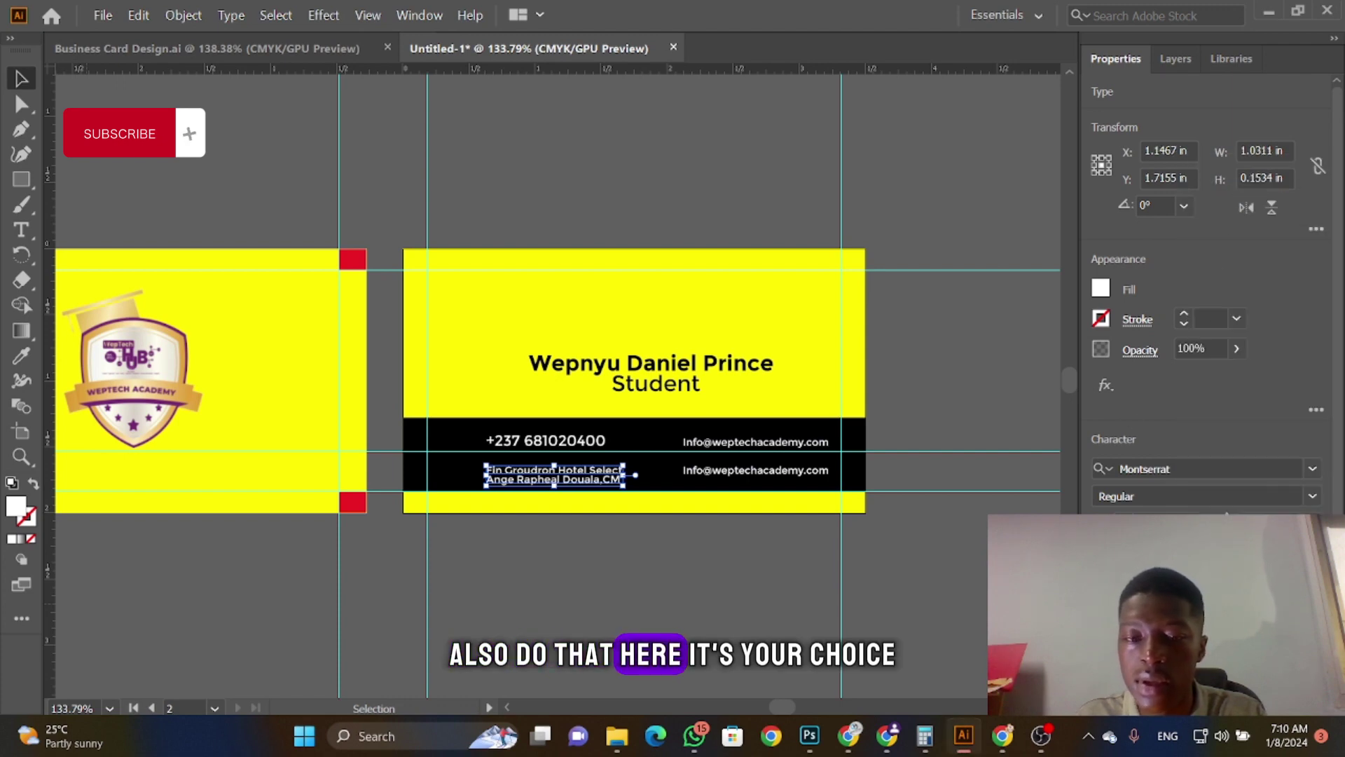
click(1192, 550)
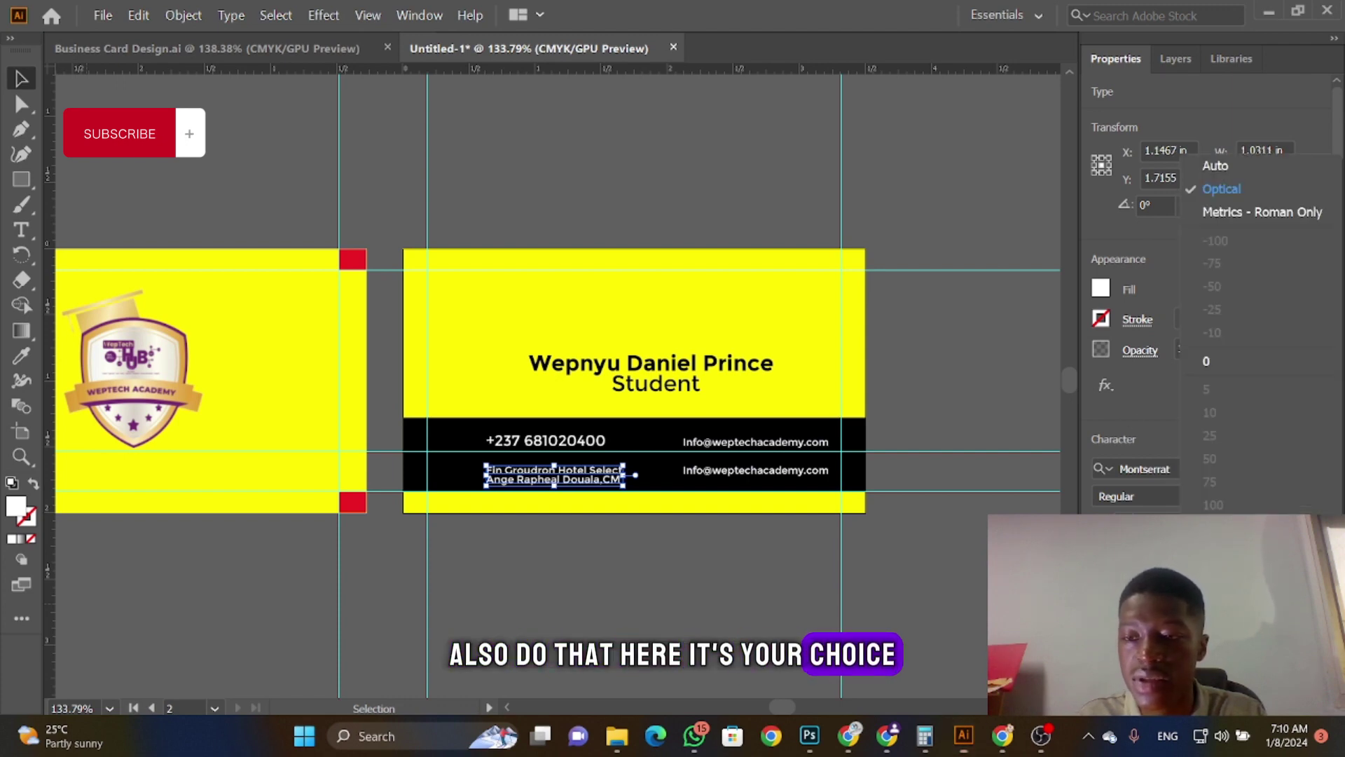
click(1216, 166)
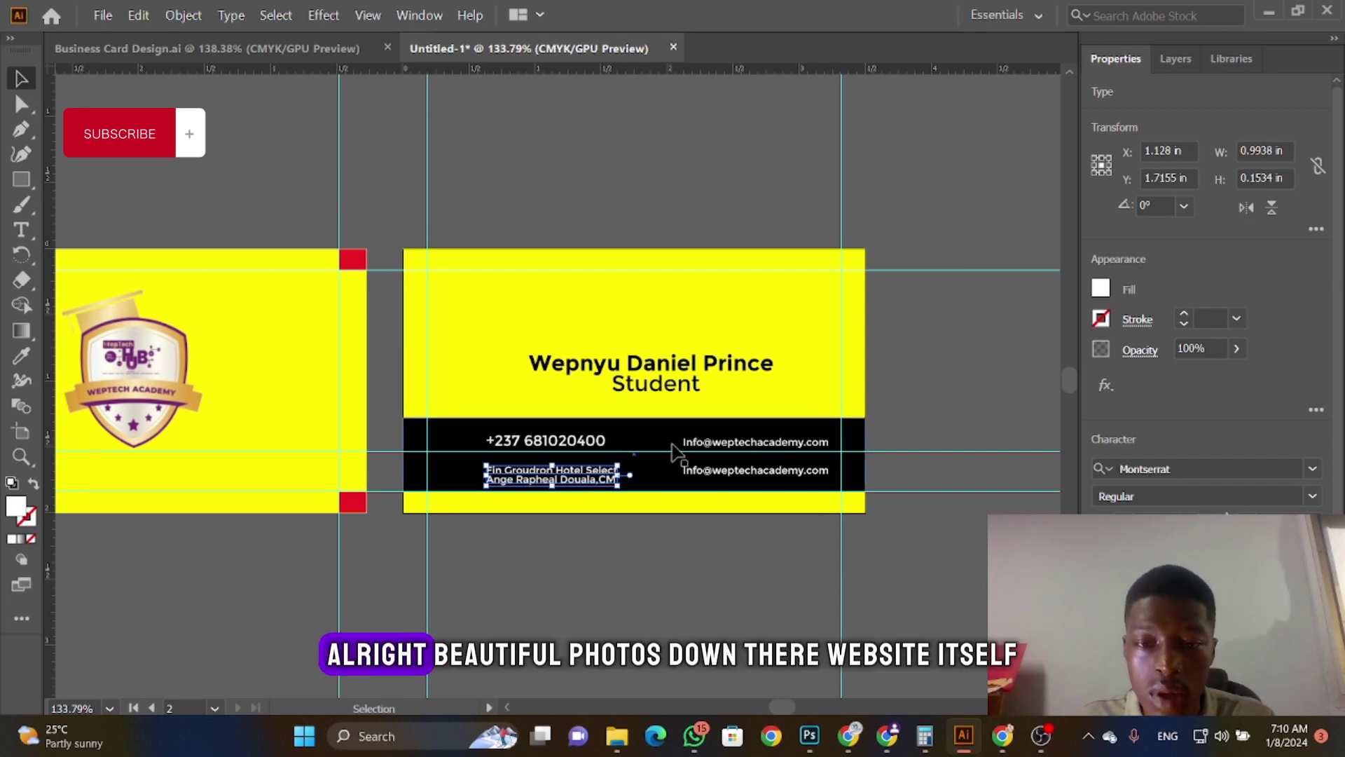
click(292, 52)
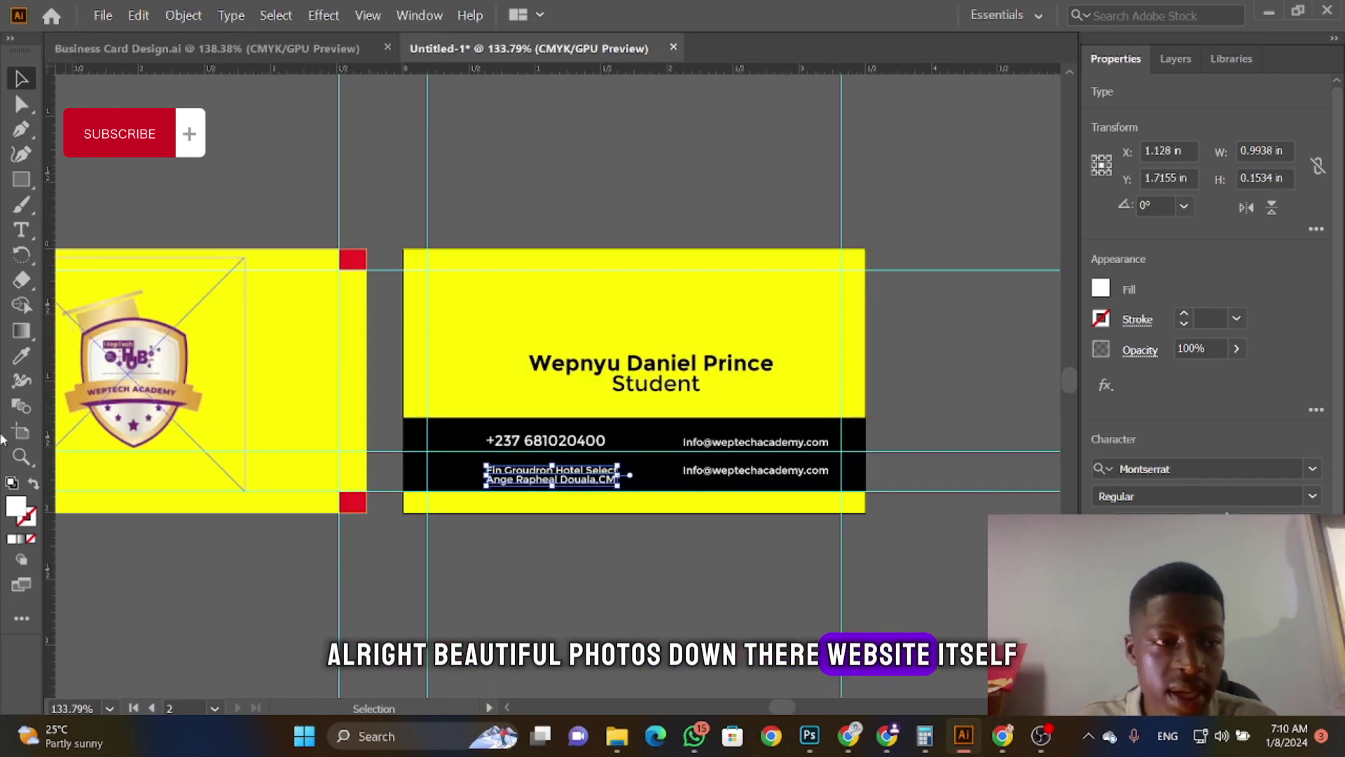
key(t)
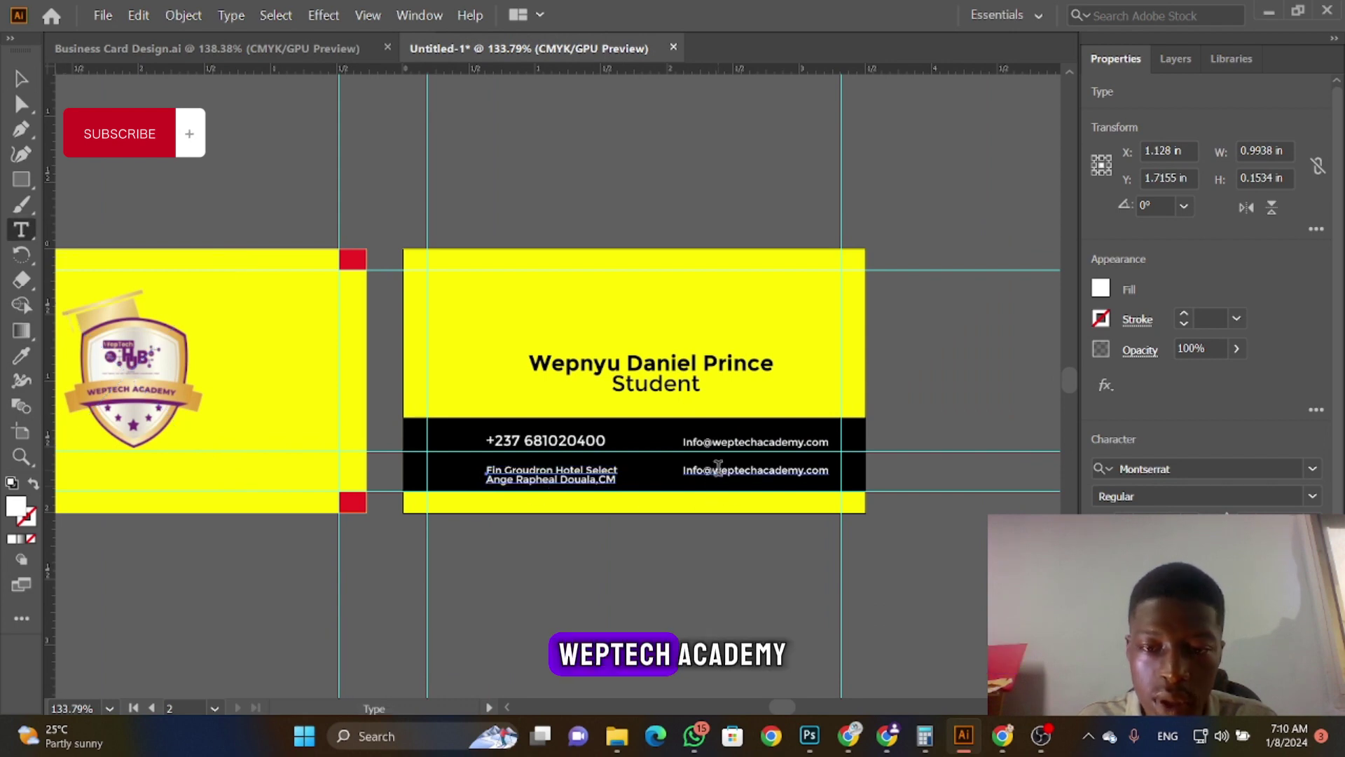
click(713, 468)
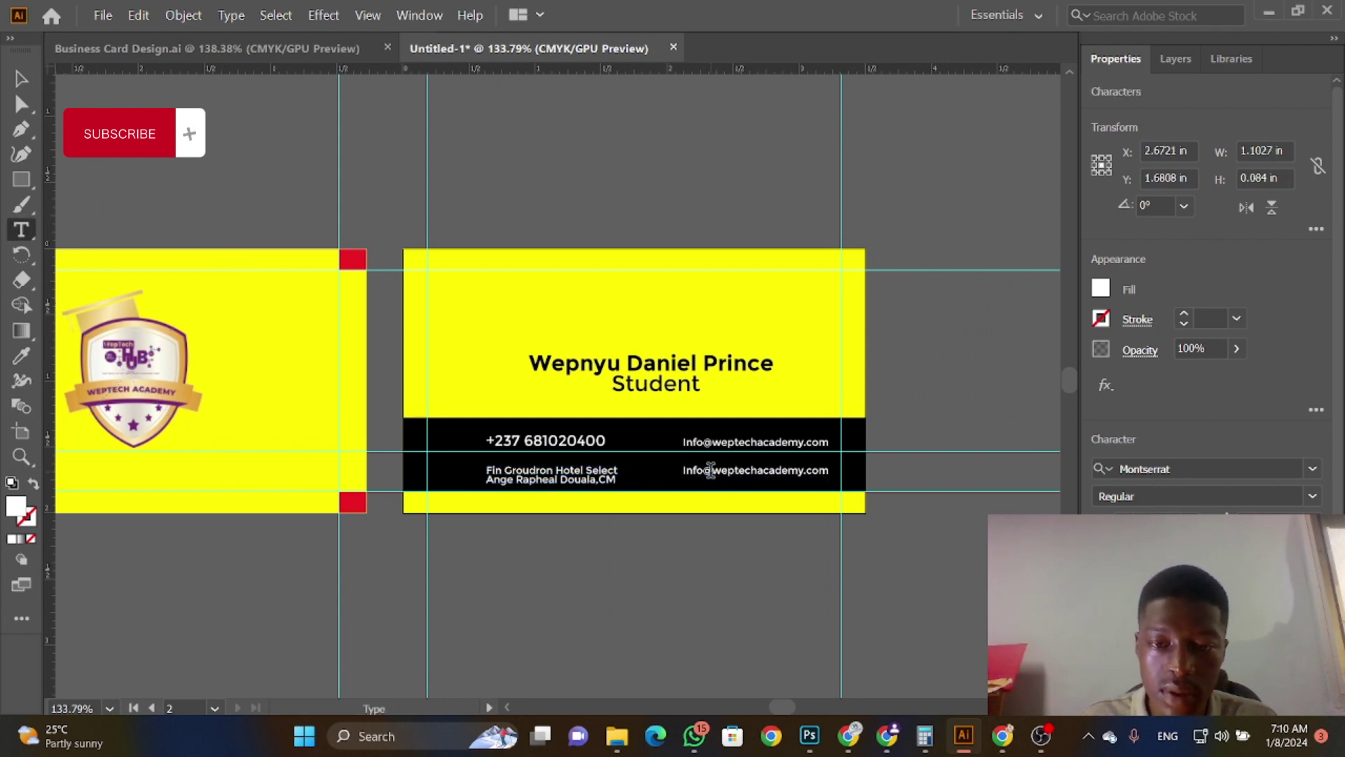
drag(711, 470, 683, 471)
key(BackSpace)
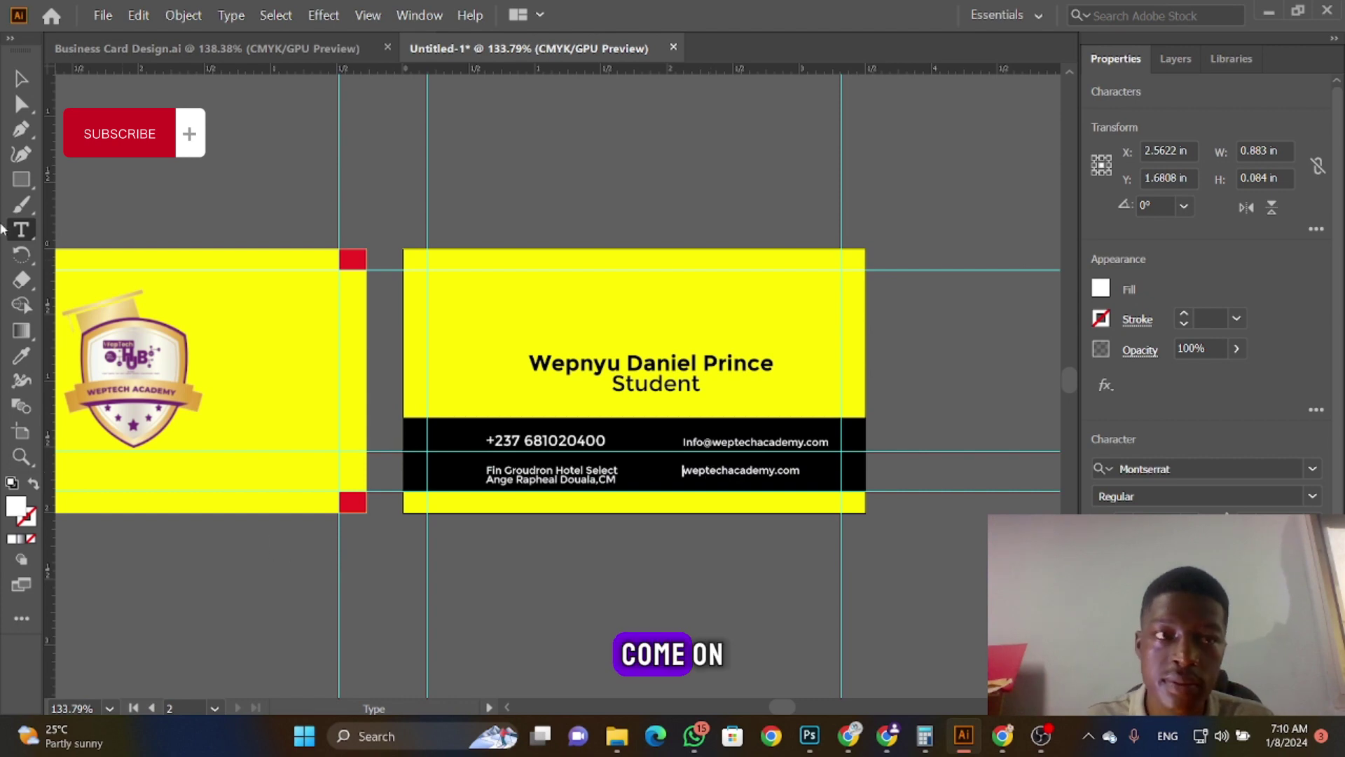
click(22, 80)
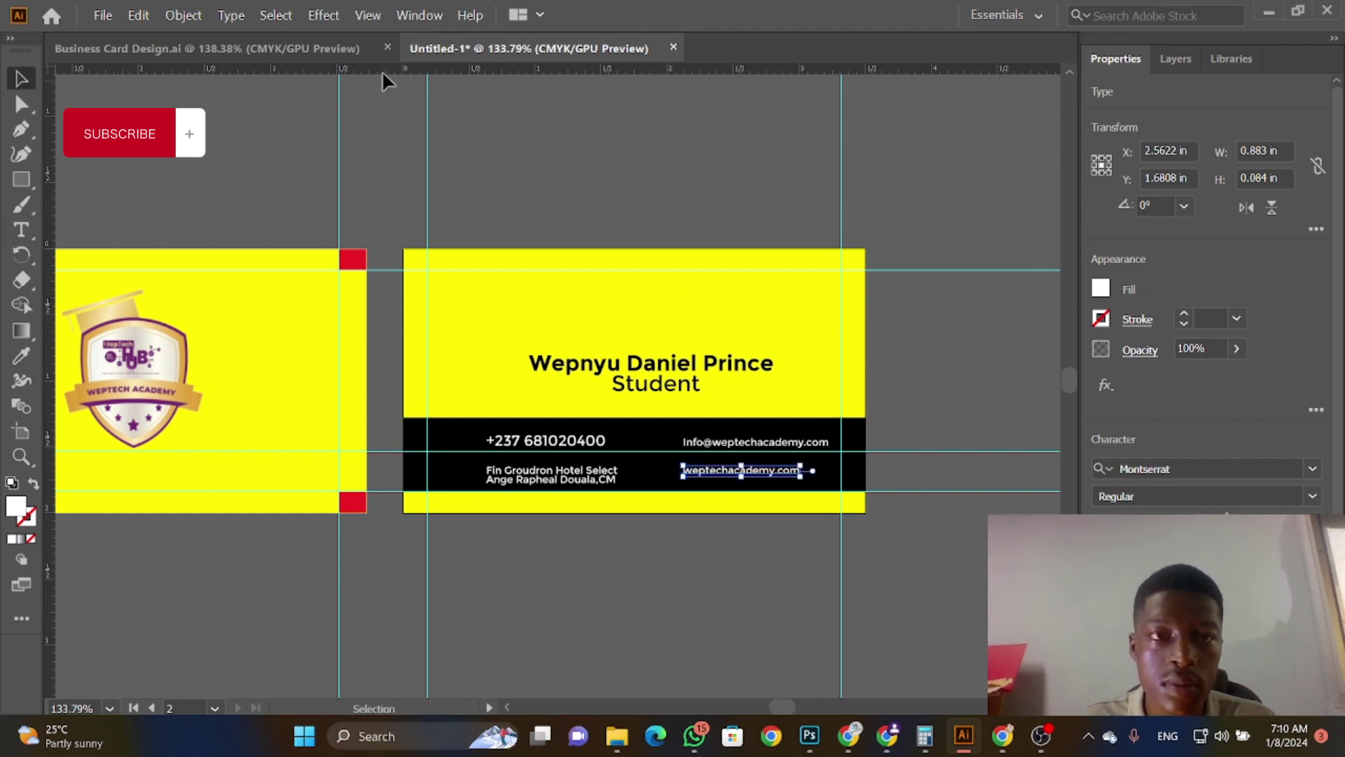
click(452, 485)
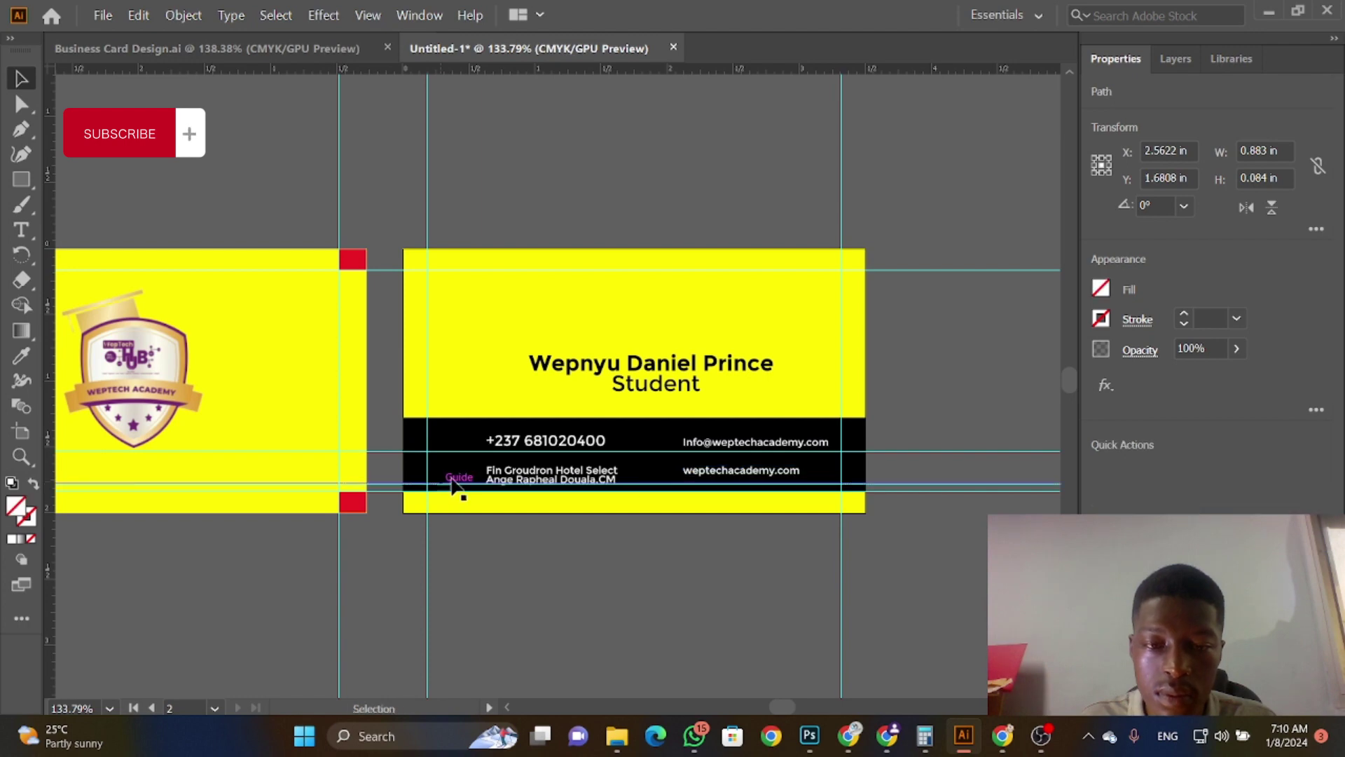
drag(698, 474, 691, 484)
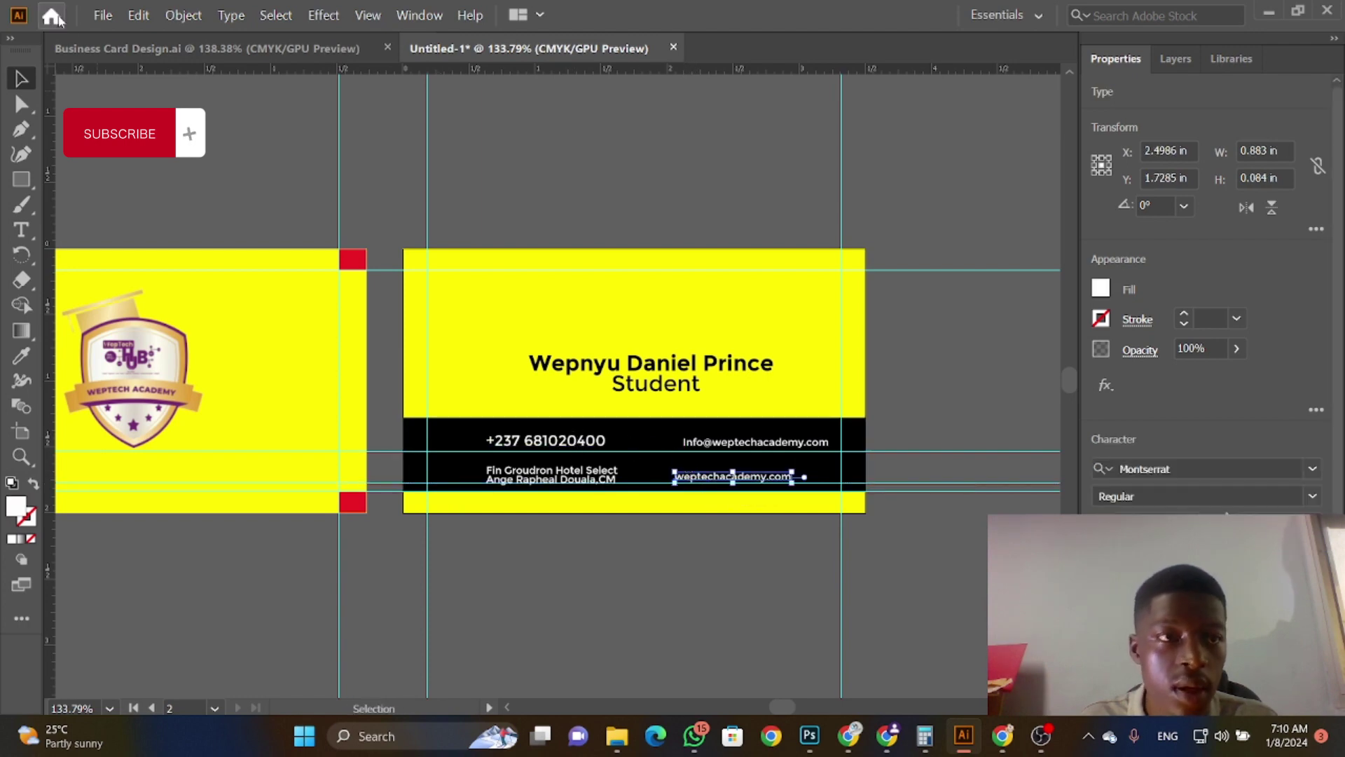
Step: Place small WhatsApp and globe icons (whatsapp-1.png, 5602732.png) before the phone and website lines
click(103, 15)
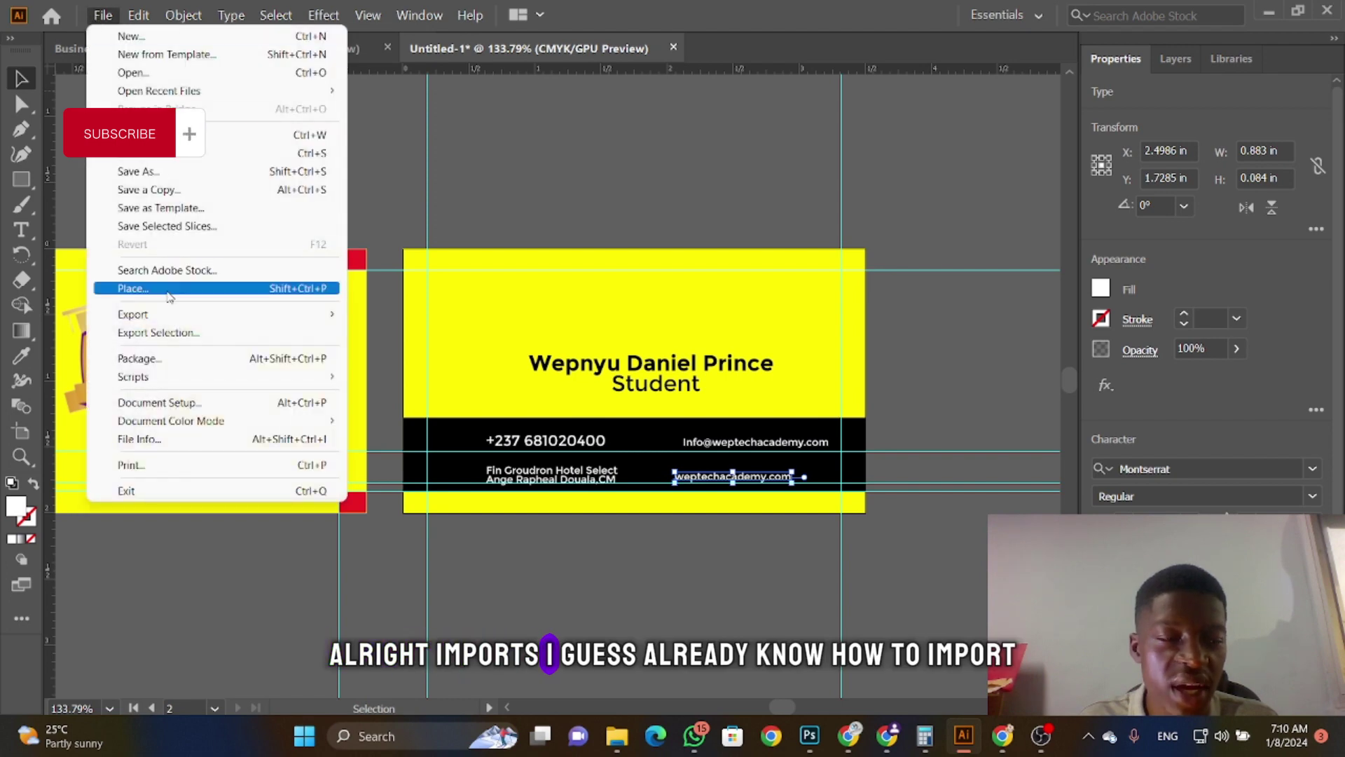
click(169, 288)
click(308, 302)
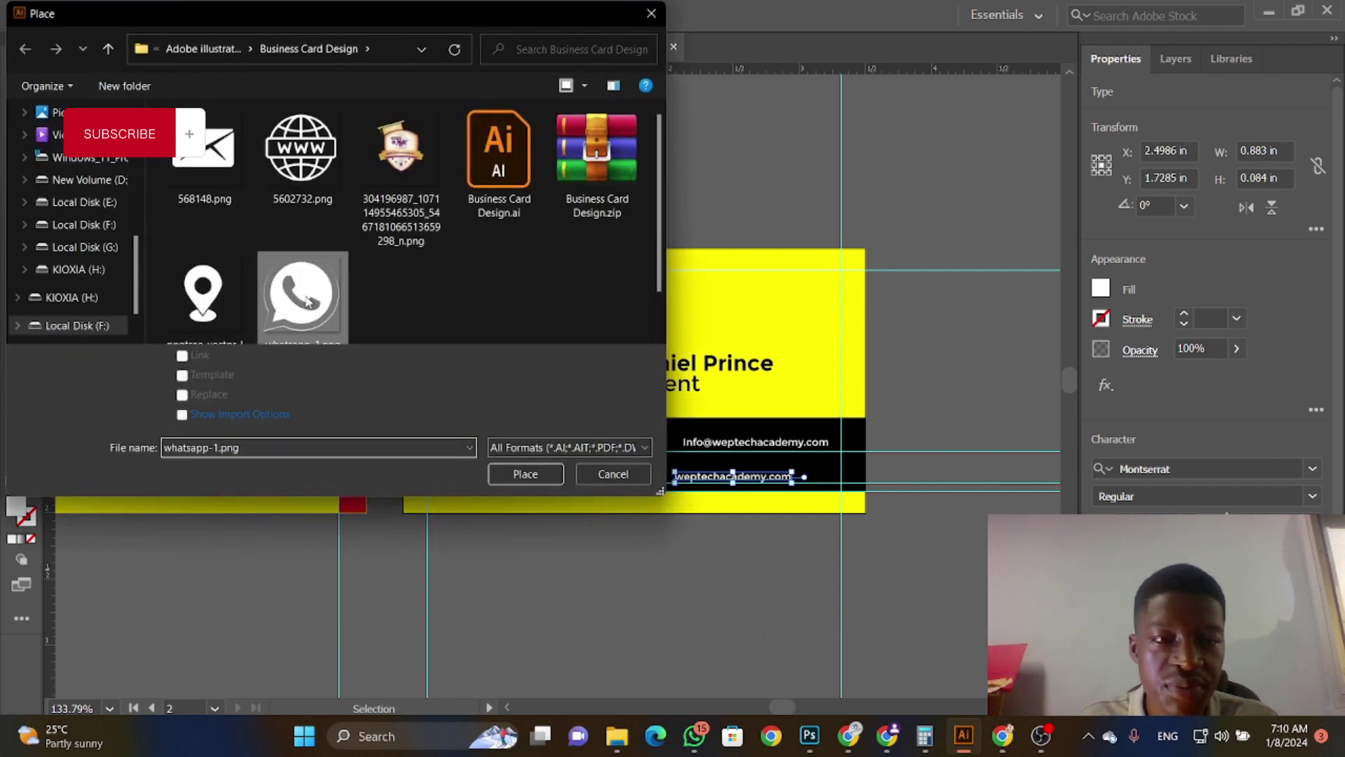
click(526, 473)
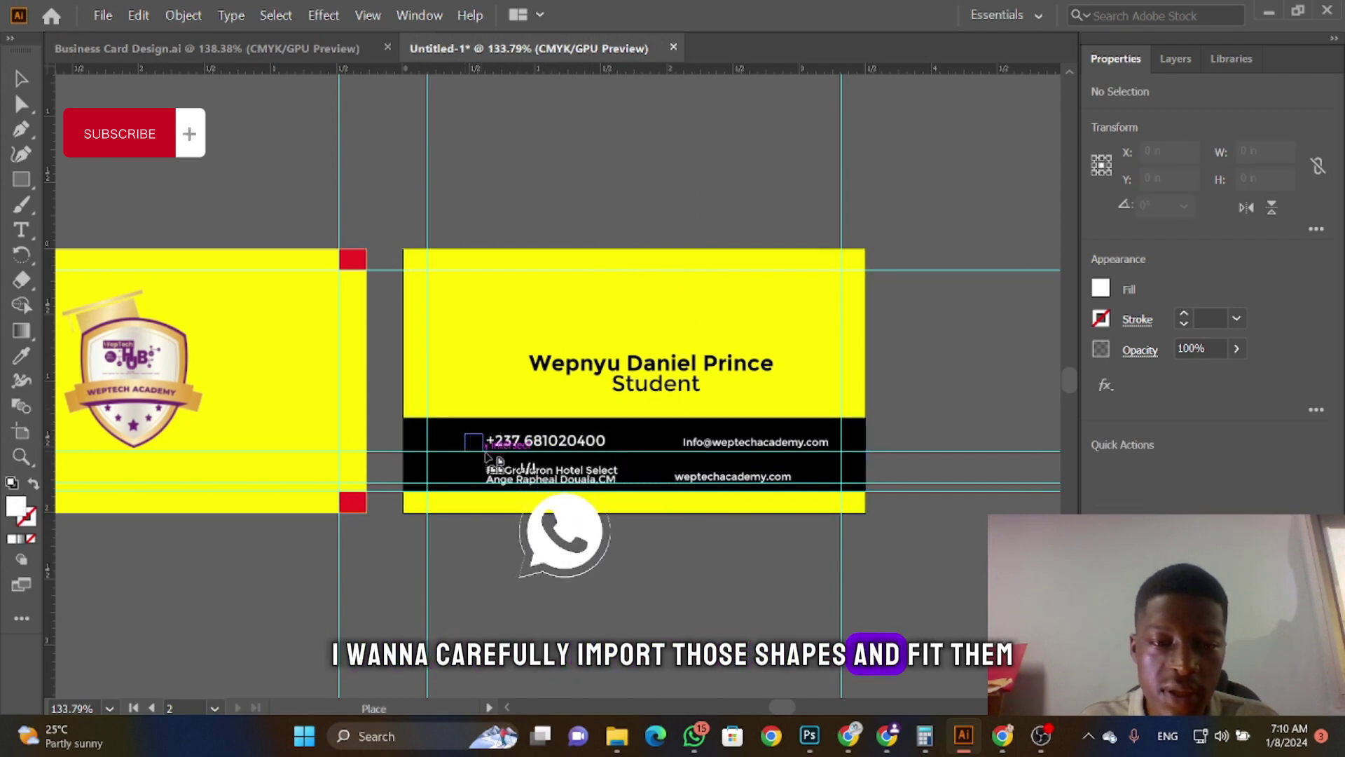
drag(465, 434, 483, 452)
click(103, 15)
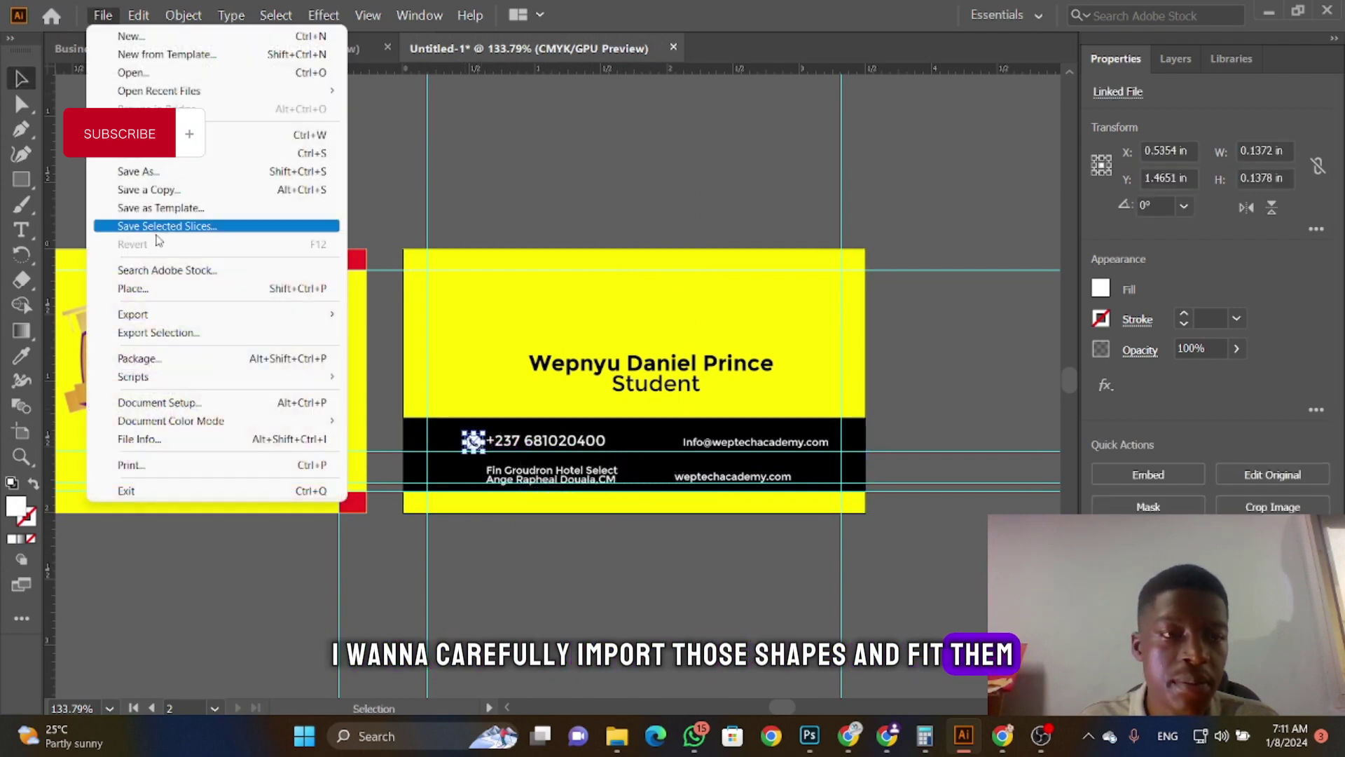
click(163, 290)
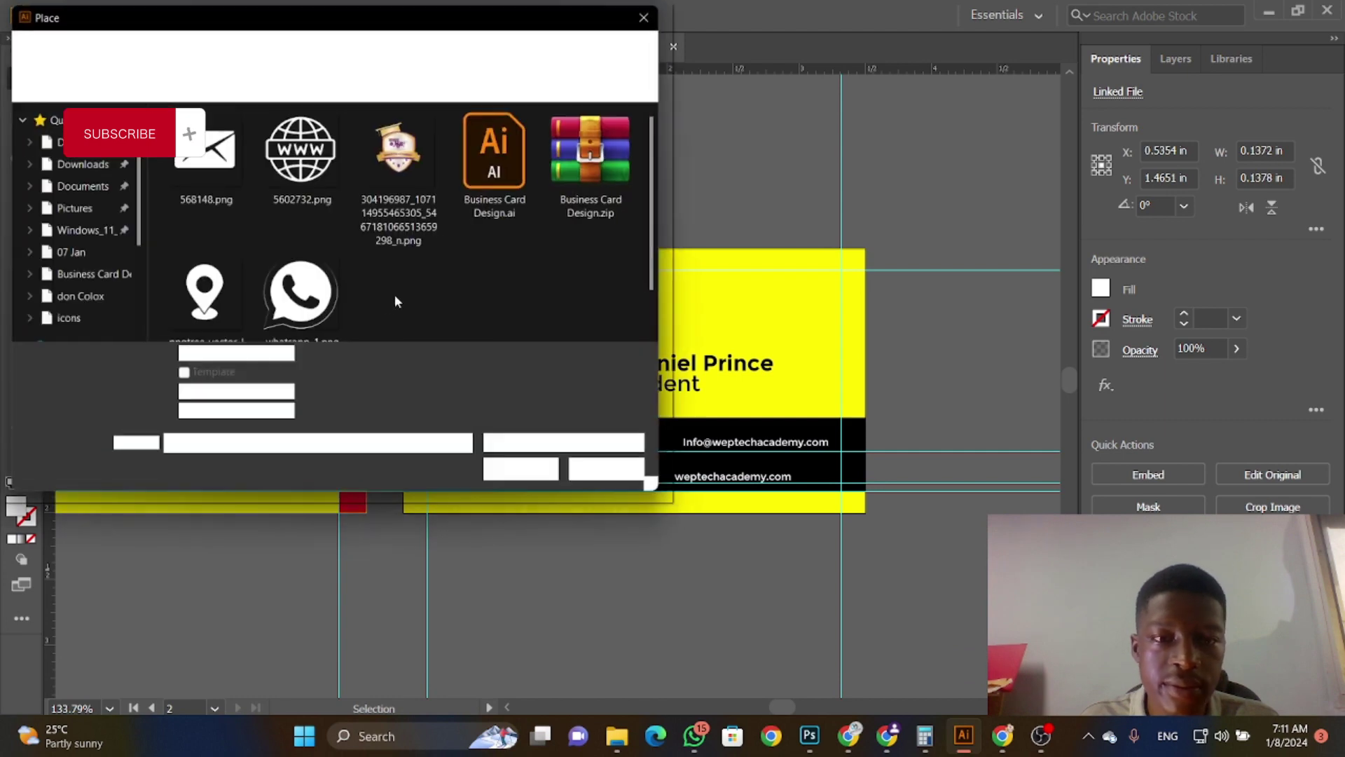
click(302, 155)
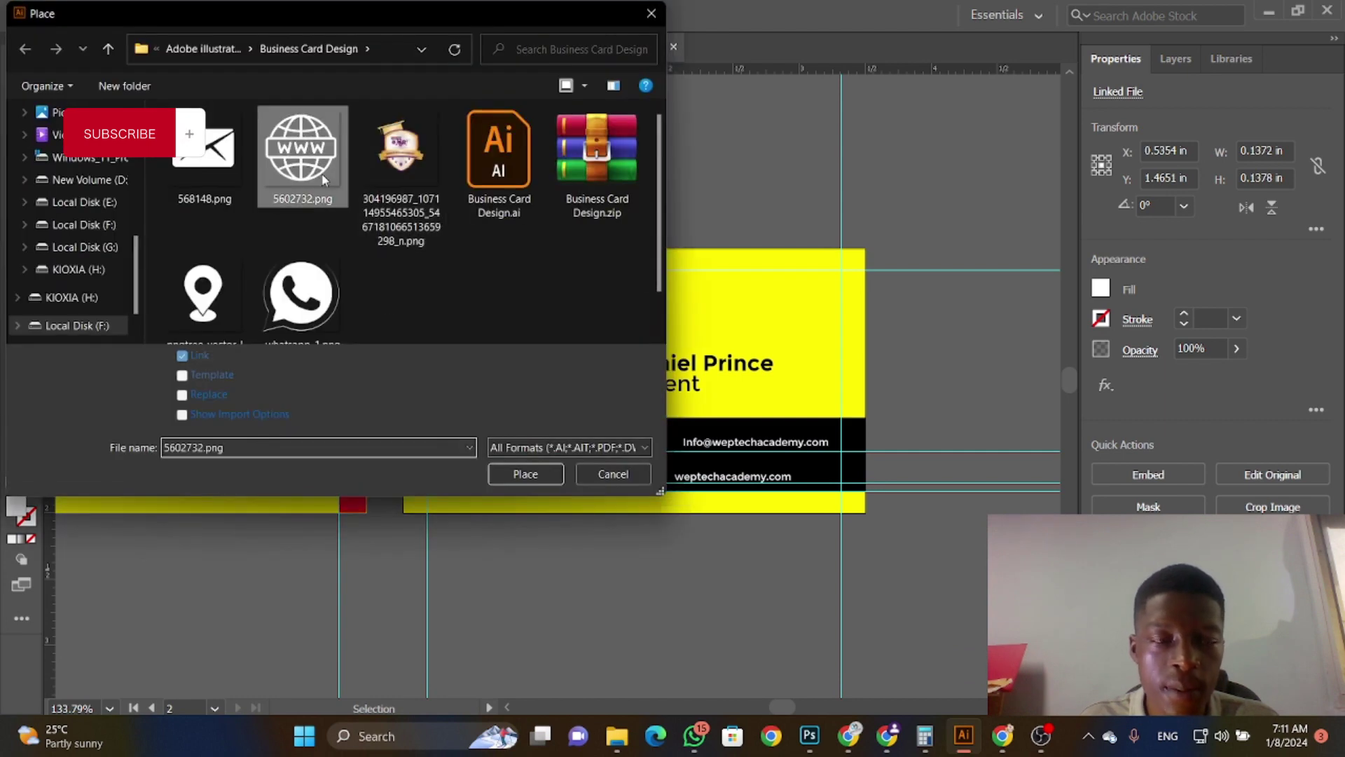
click(492, 475)
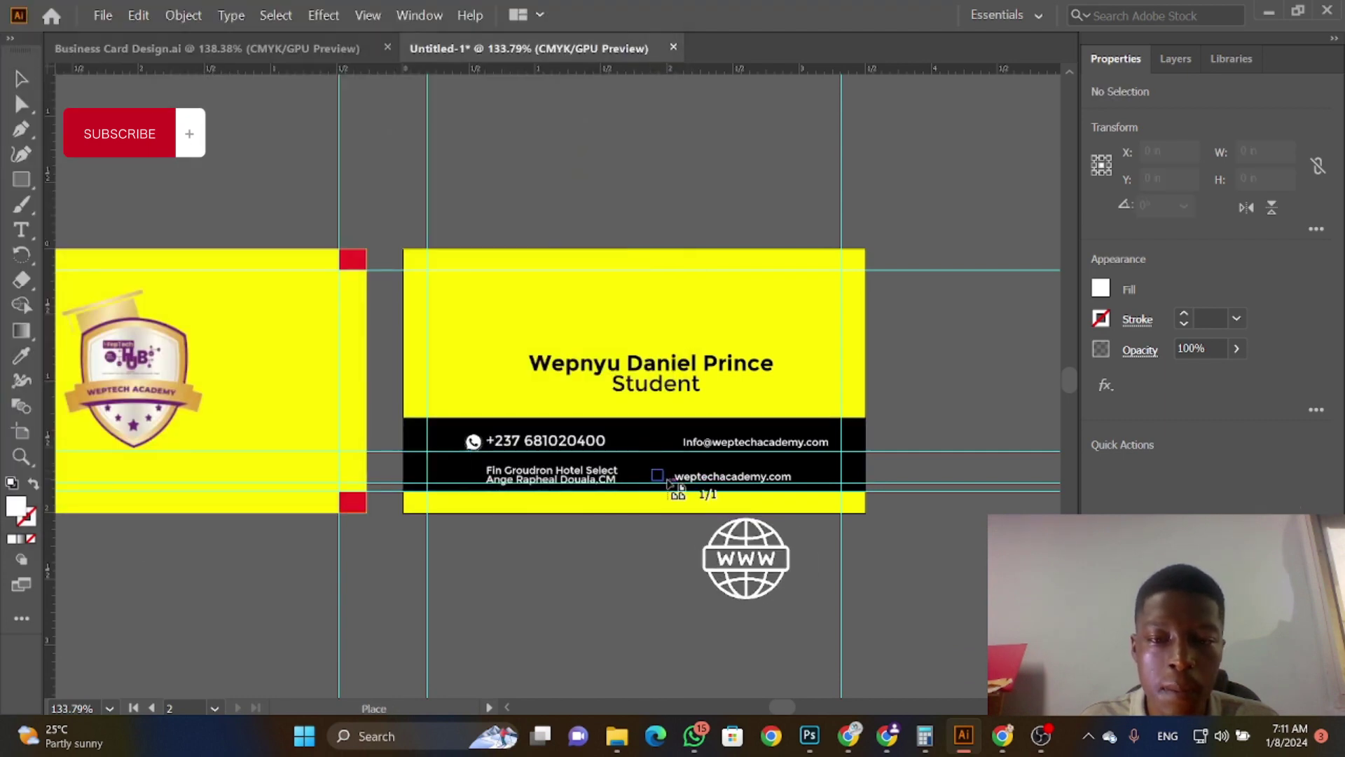
drag(668, 481, 674, 490)
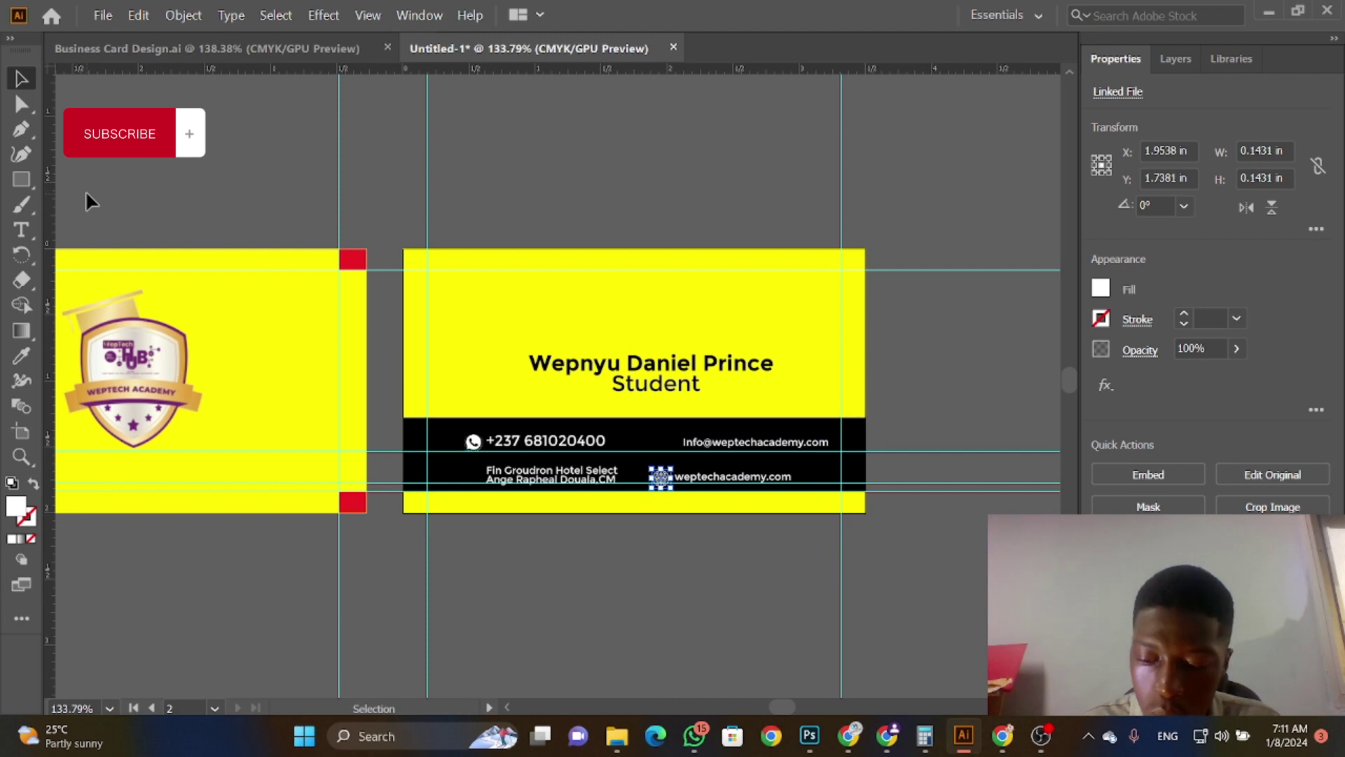
Step: Place small envelope (568148.png) and location pin icons beside the e-mail line and address
click(103, 15)
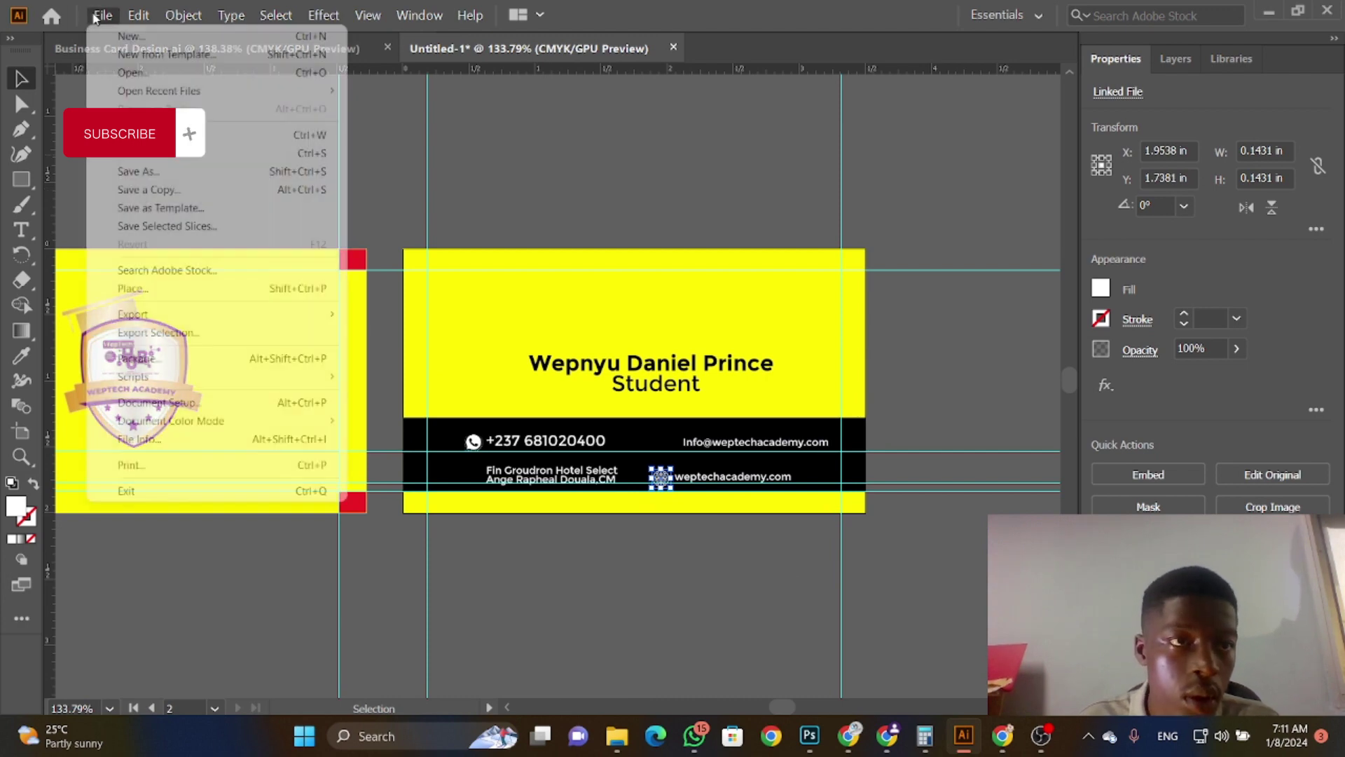
mouse_move(184, 14)
click(149, 285)
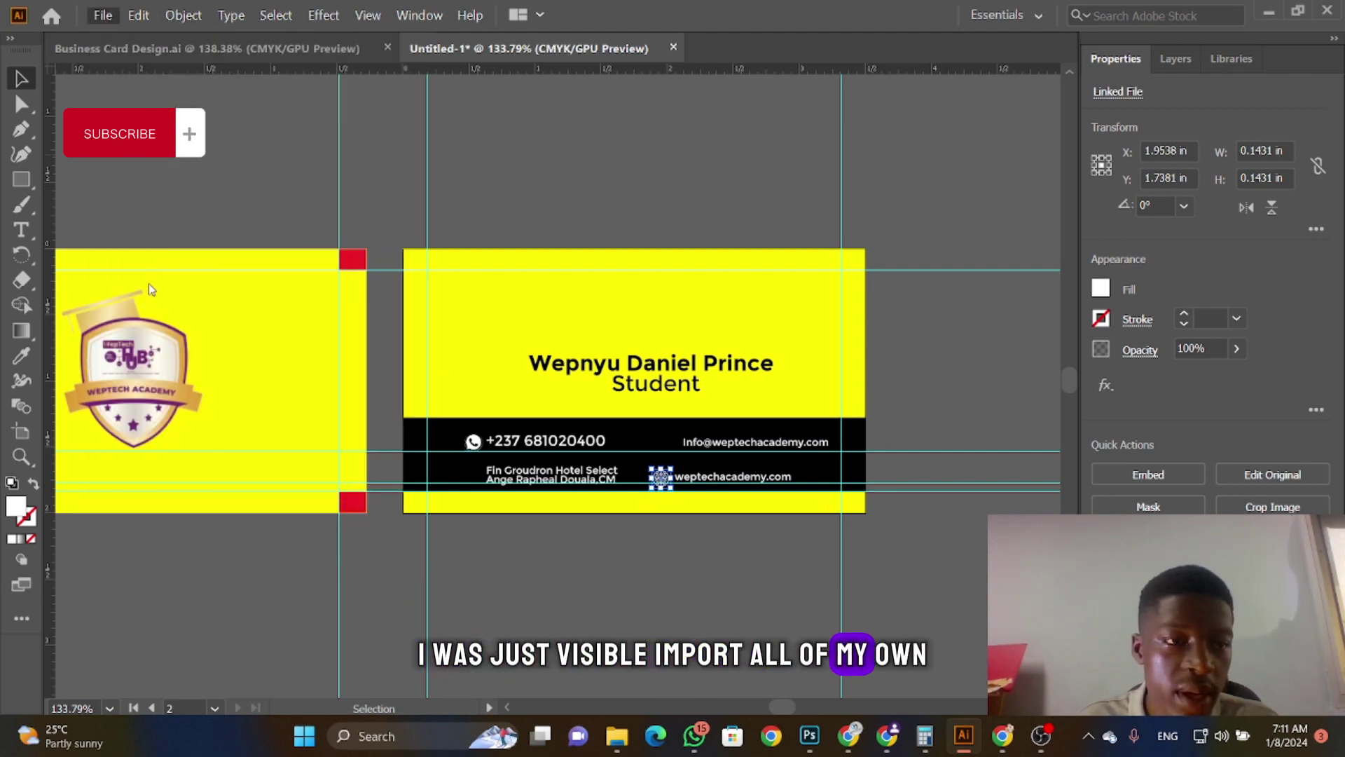
click(204, 144)
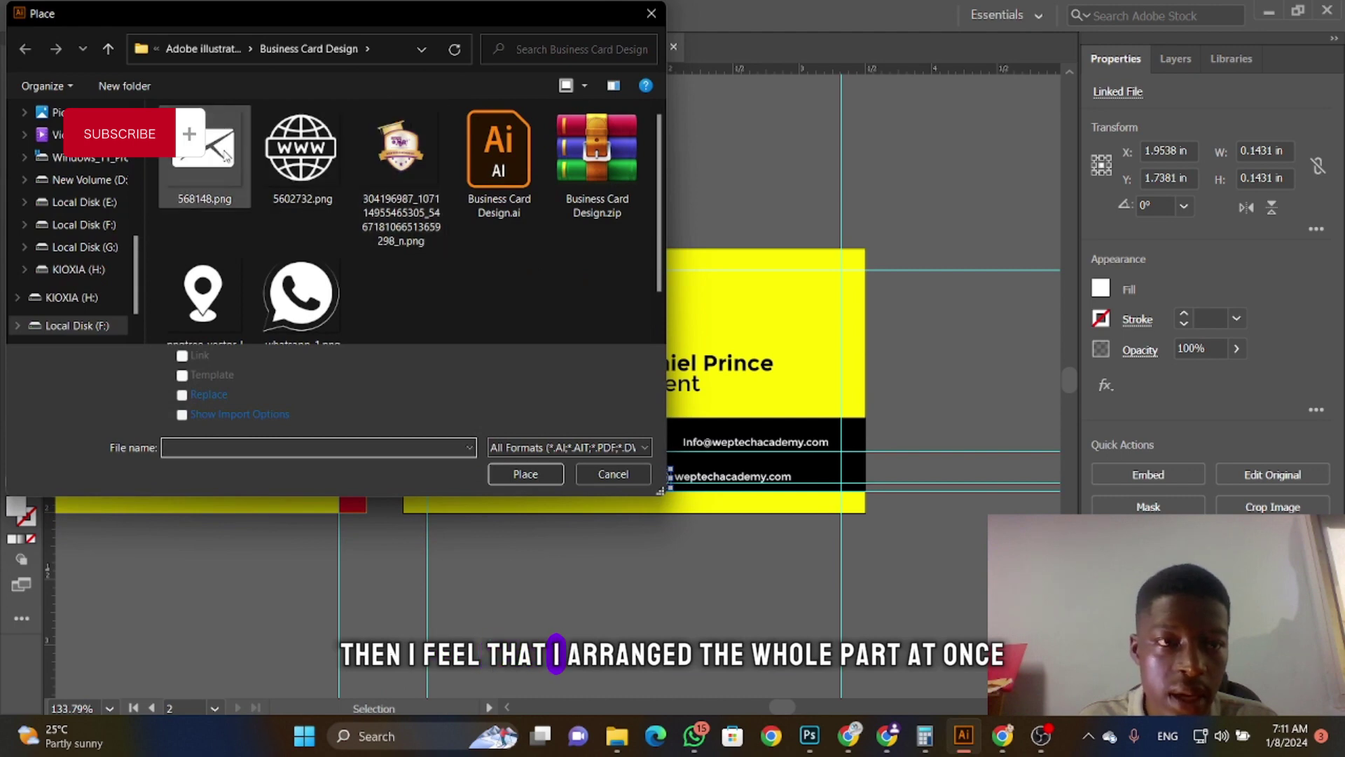
click(524, 471)
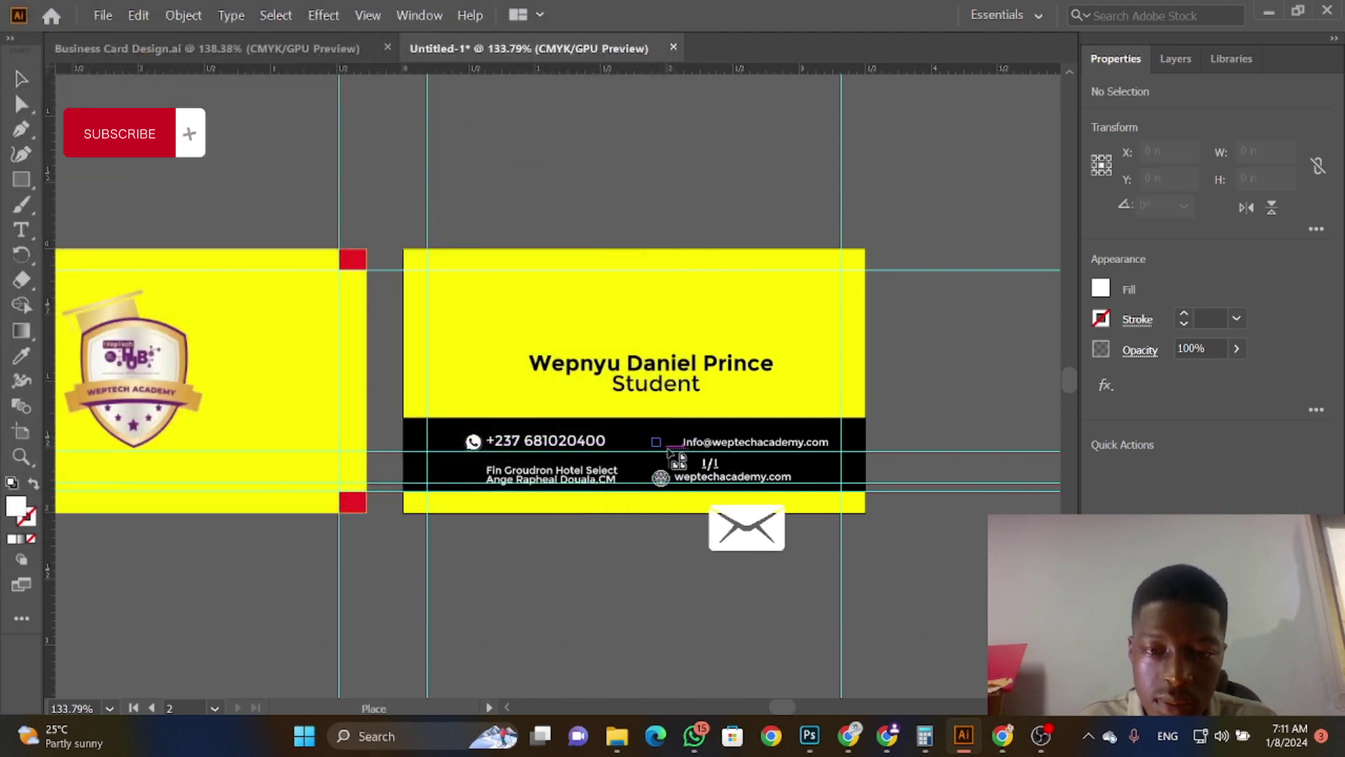
drag(678, 458, 675, 460)
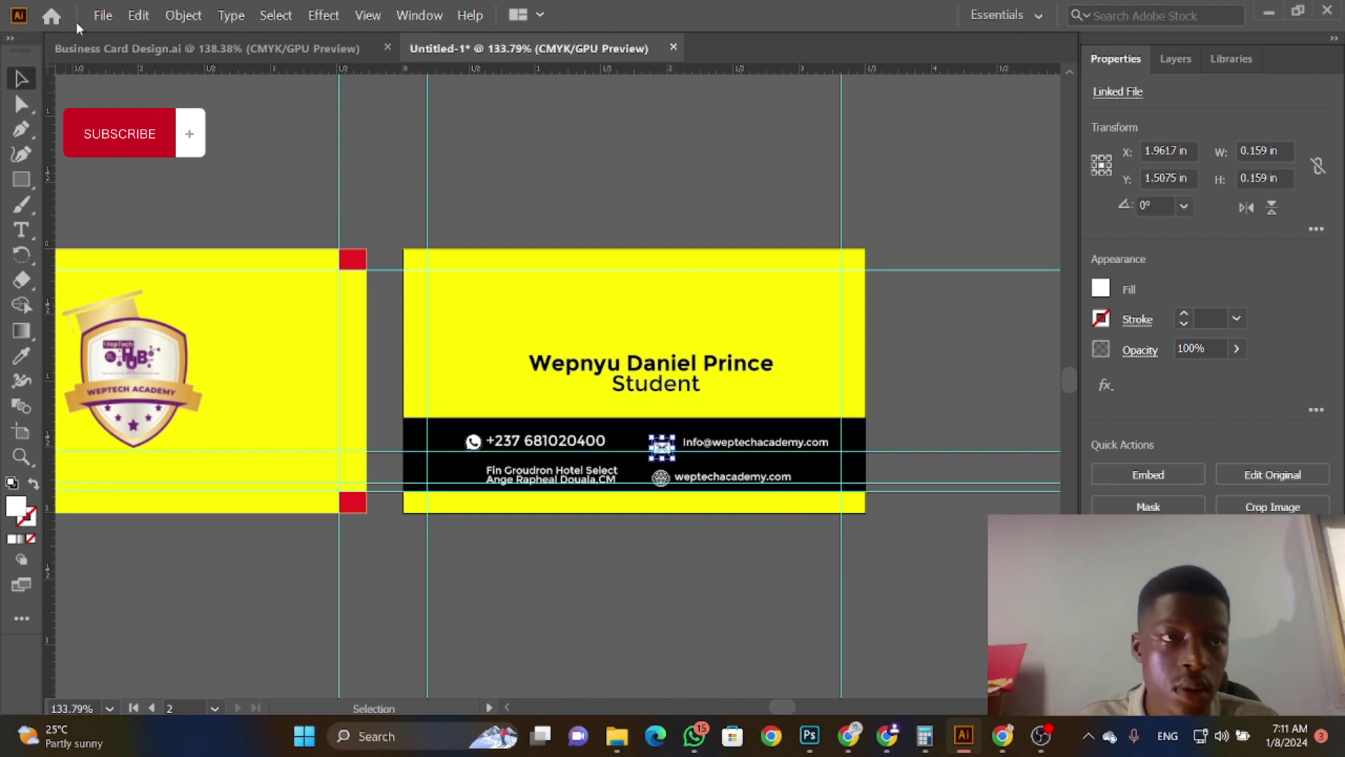
click(103, 15)
click(161, 289)
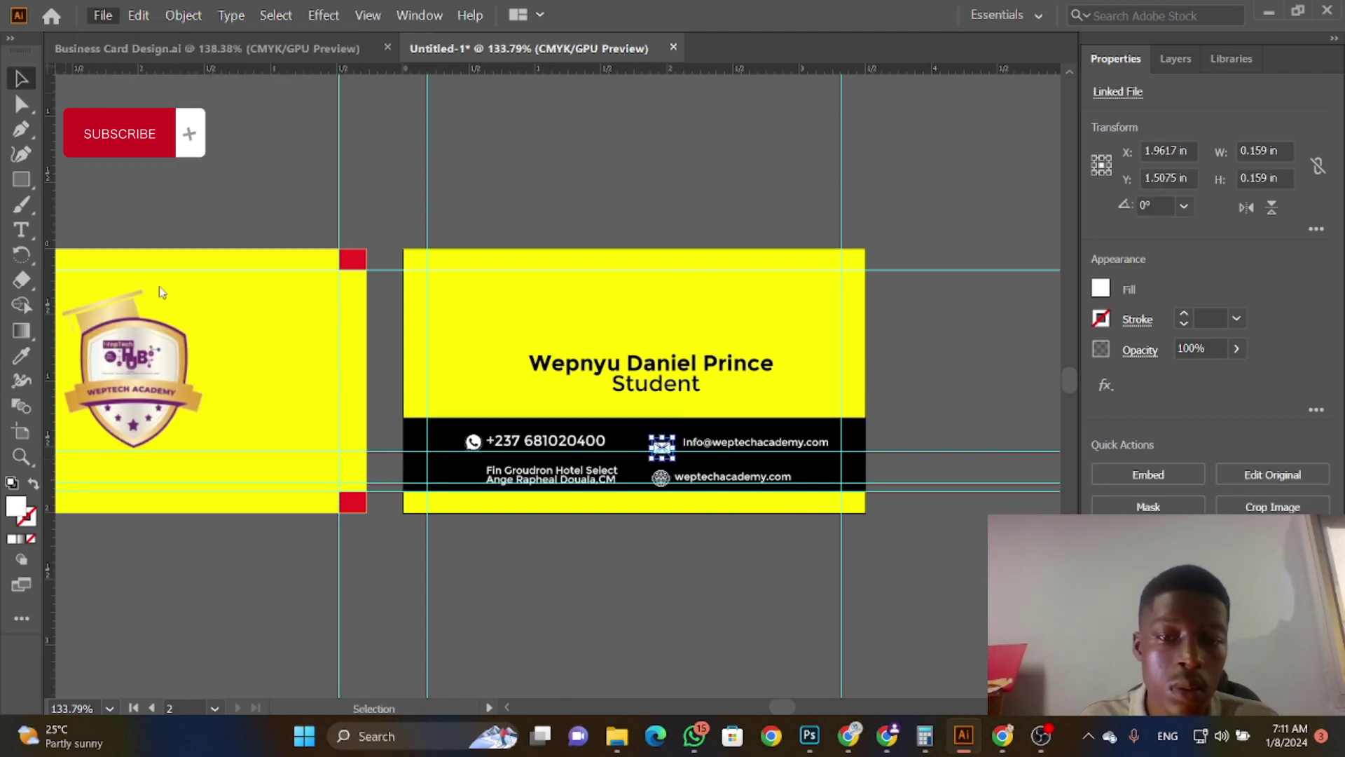
click(214, 294)
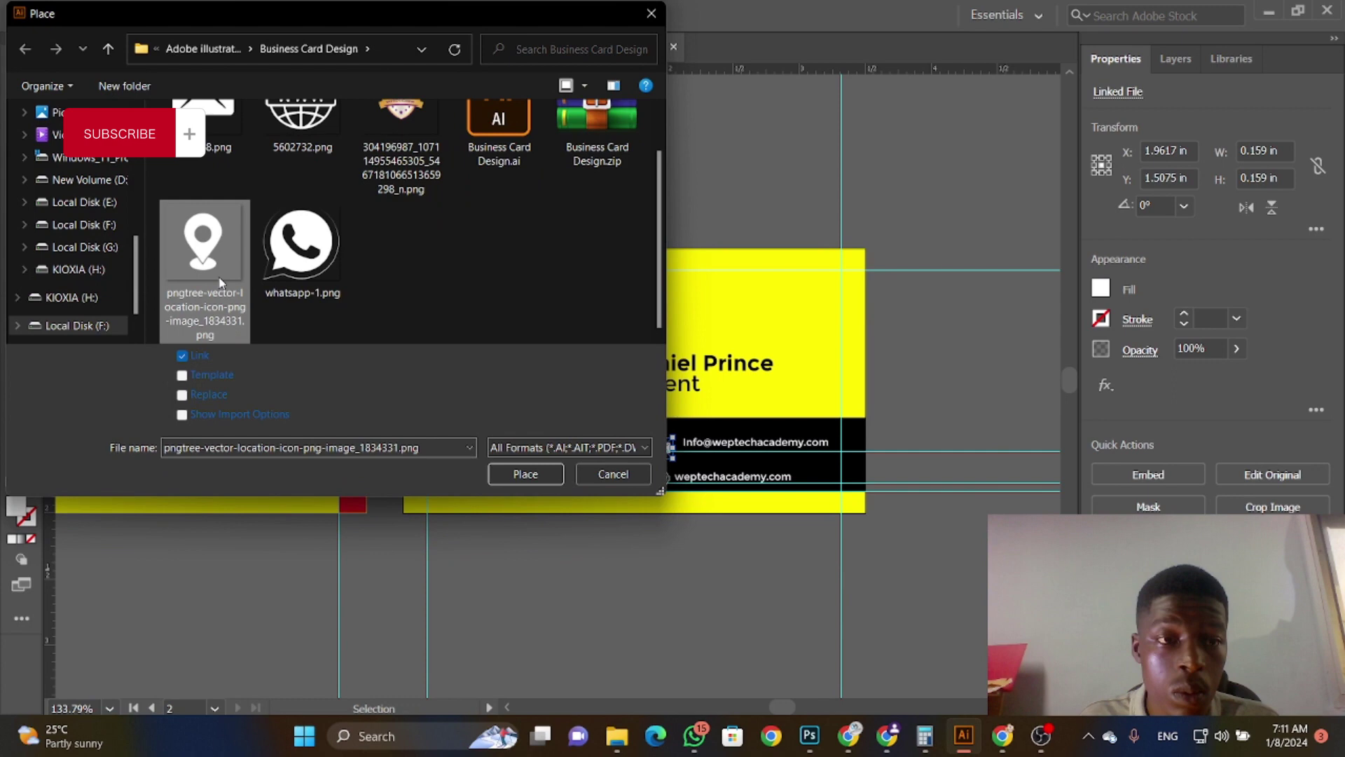
click(505, 475)
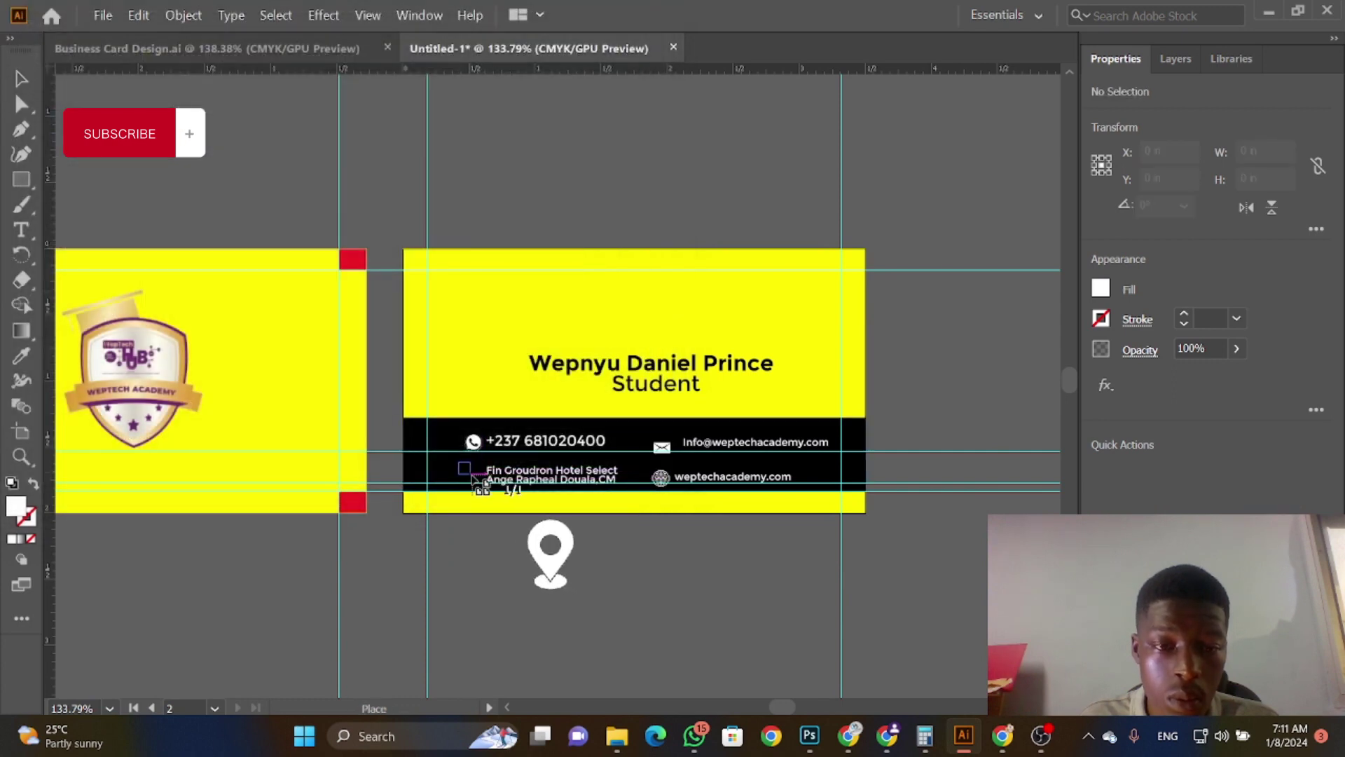
drag(475, 480, 485, 490)
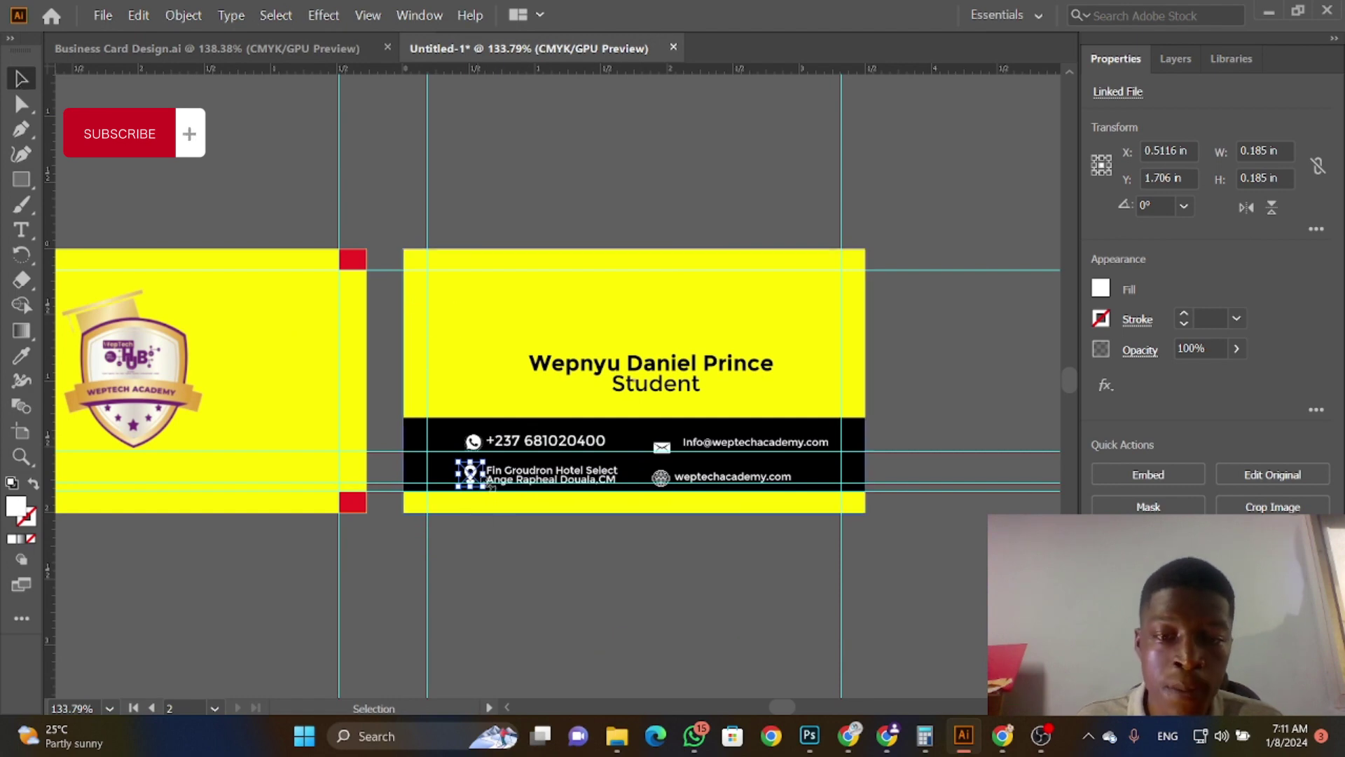
Step: Align the phone and envelope icons beside their contact lines and adjust the phone number
drag(669, 450, 678, 447)
mouse_move(473, 448)
mouse_down()
mouse_move(458, 447)
mouse_move(459, 482)
mouse_move(494, 480)
mouse_move(483, 449)
mouse_up()
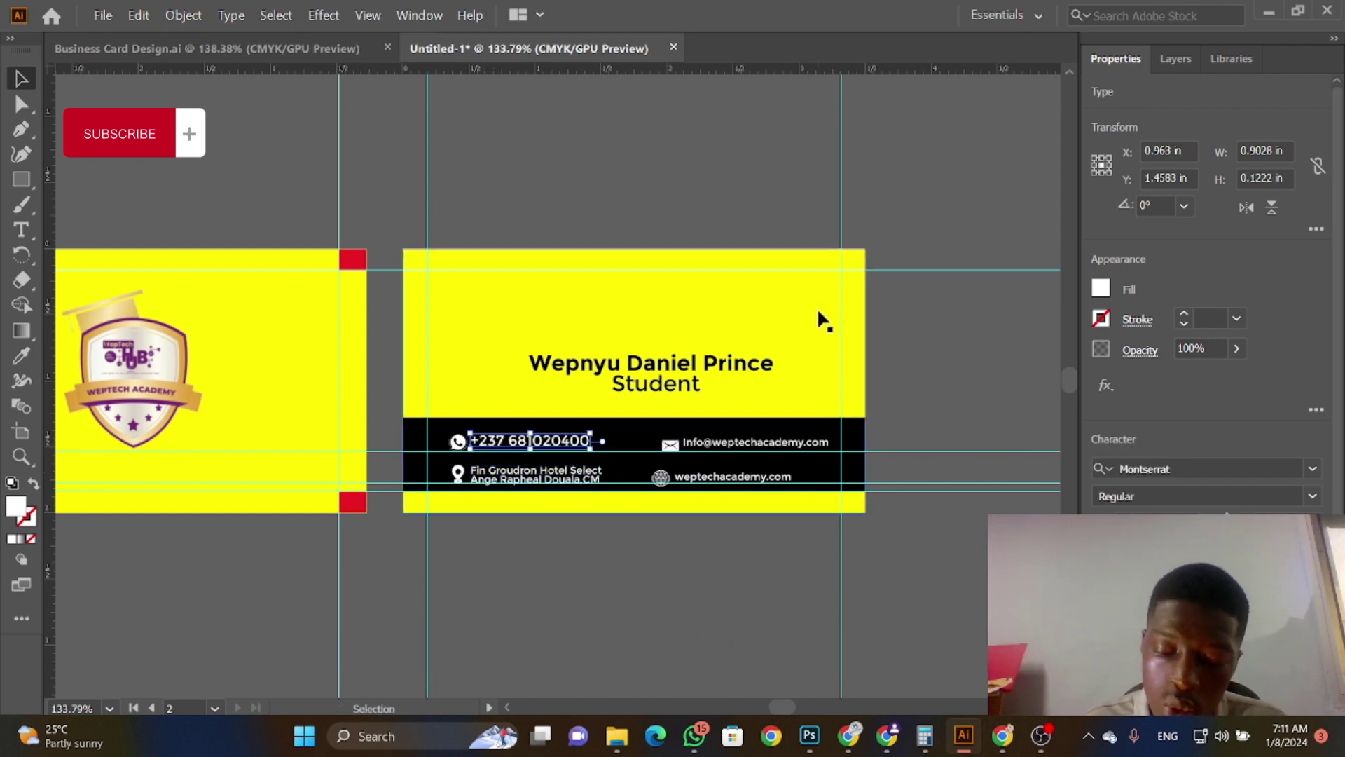
key(Right)
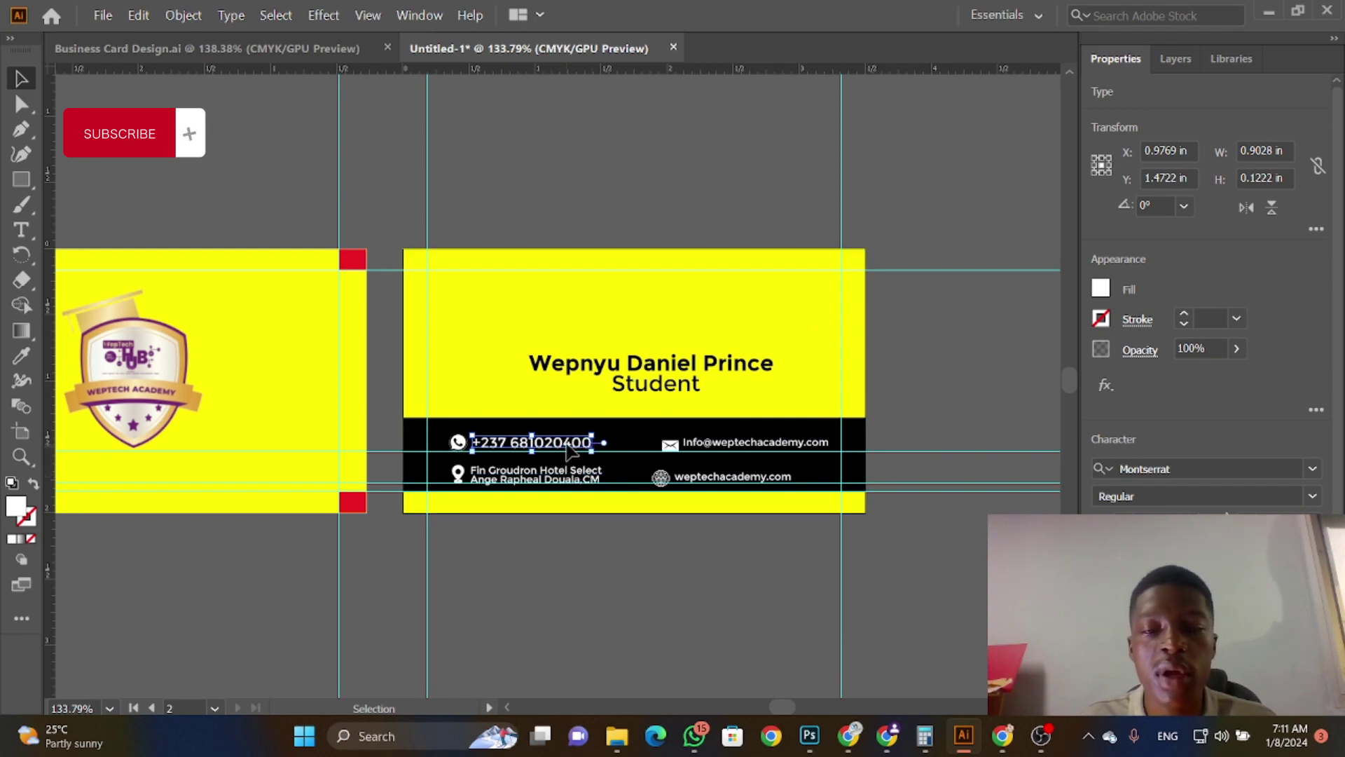
drag(571, 451, 554, 363)
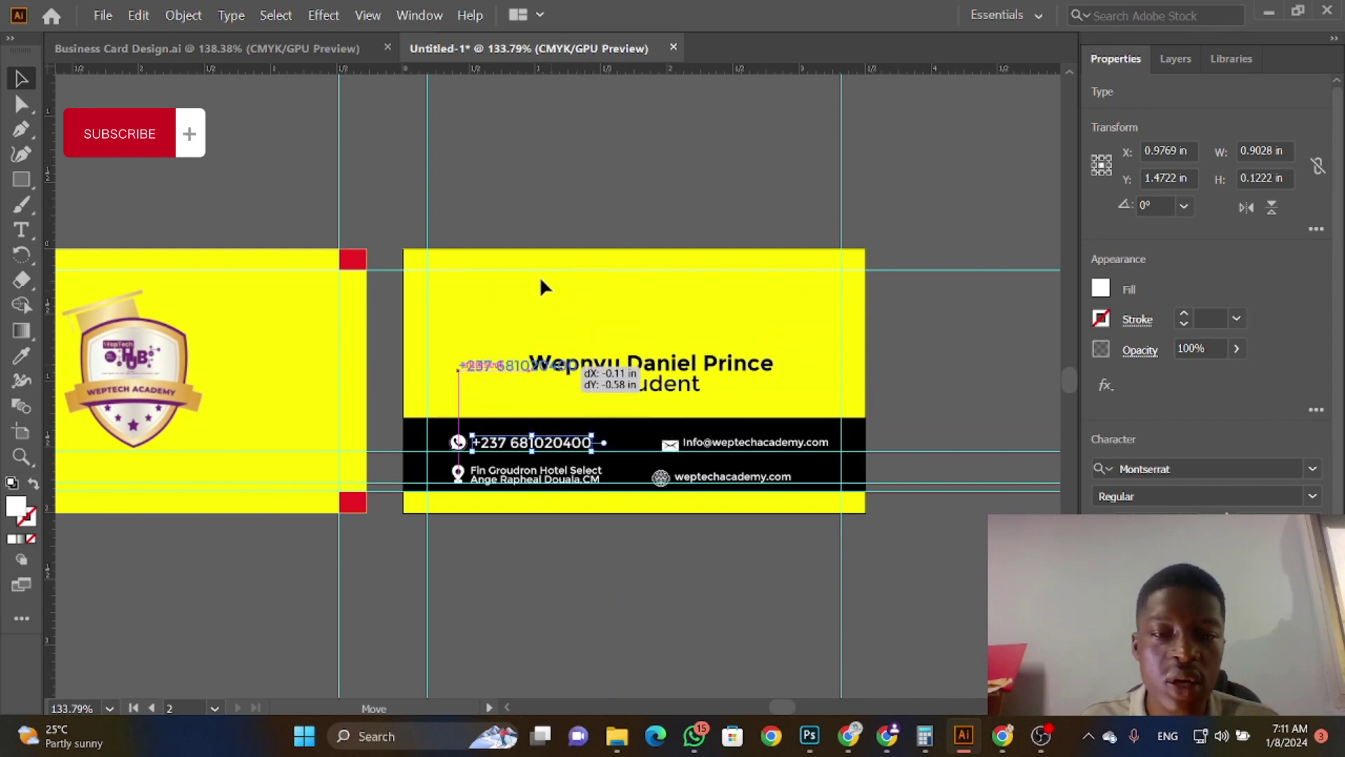
drag(541, 280, 575, 453)
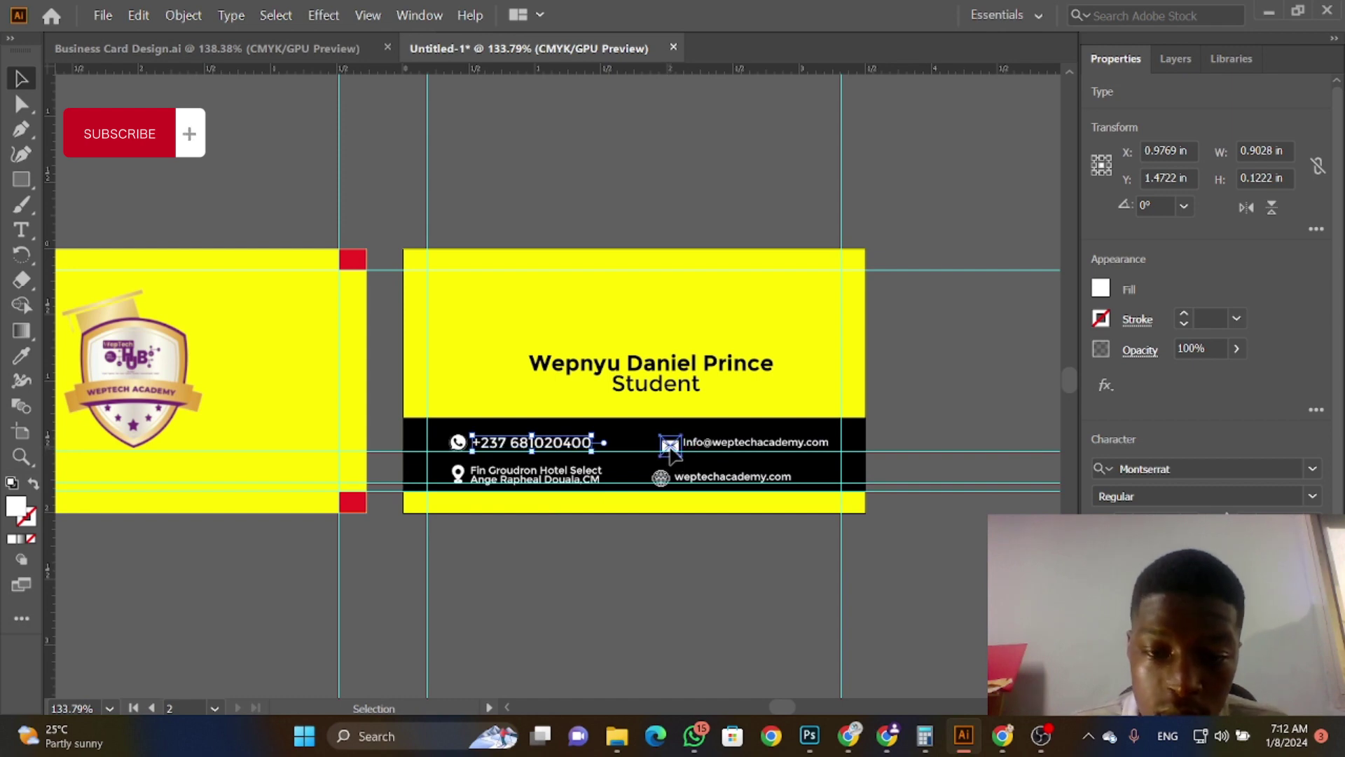
drag(668, 447, 651, 479)
Step: Nudge the website and e-mail text left toward their icons, then deselect
click(661, 479)
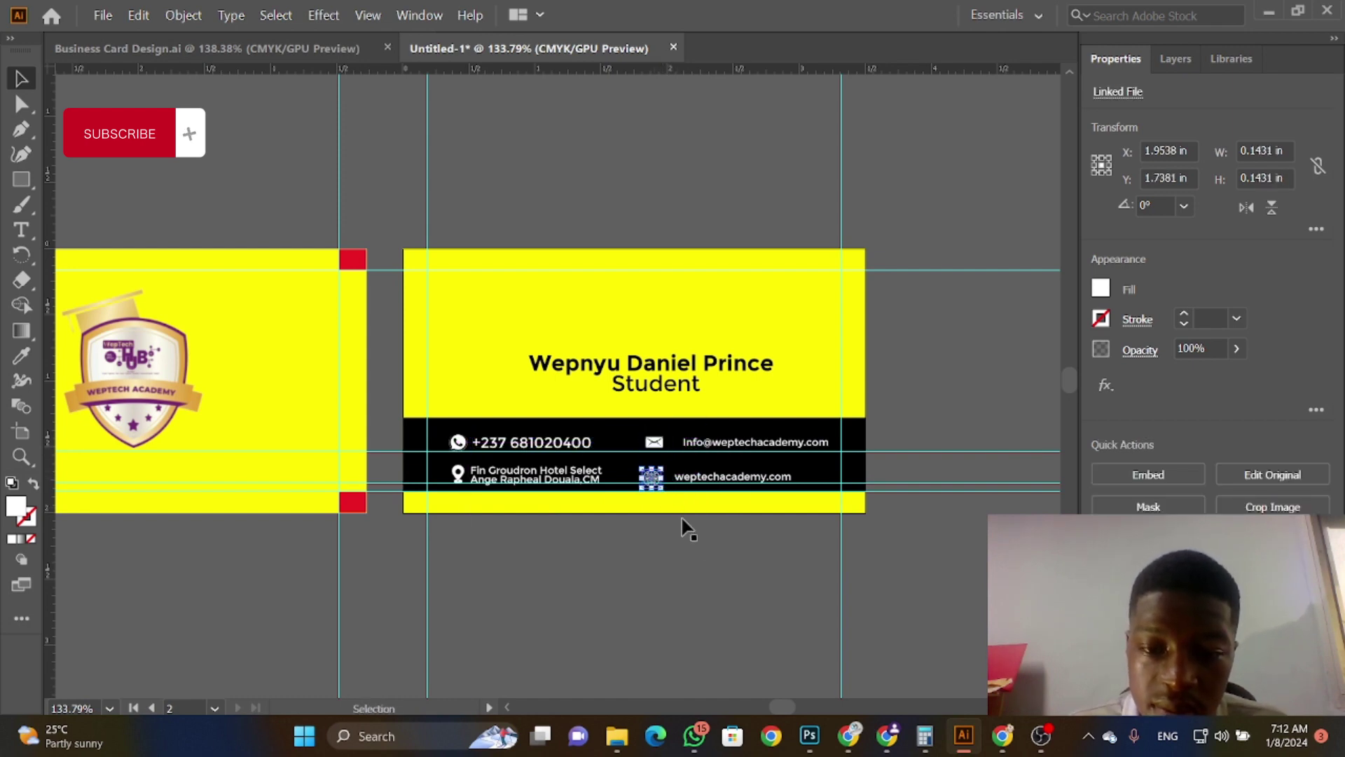
click(734, 479)
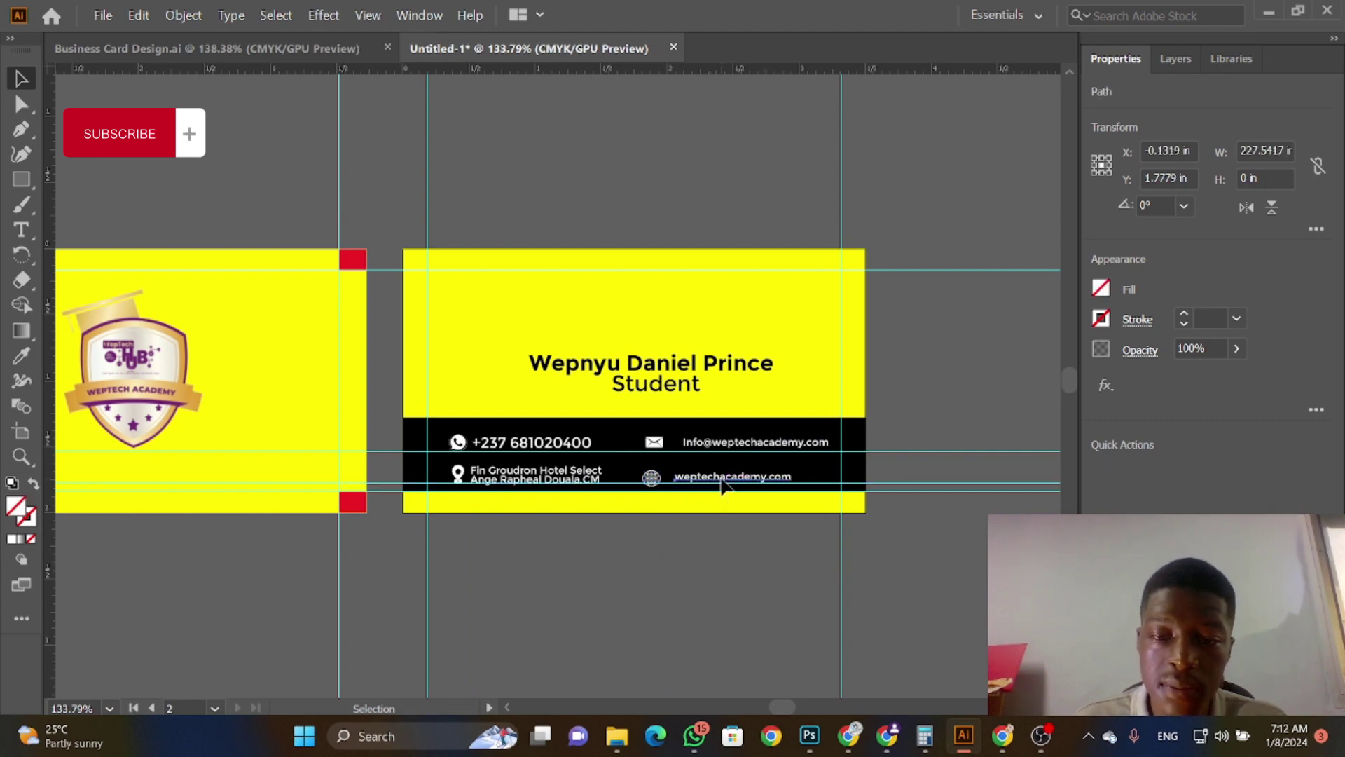
key(Left)
key(Left)
key(Left)
key(Left)
key(Left)
key(Left)
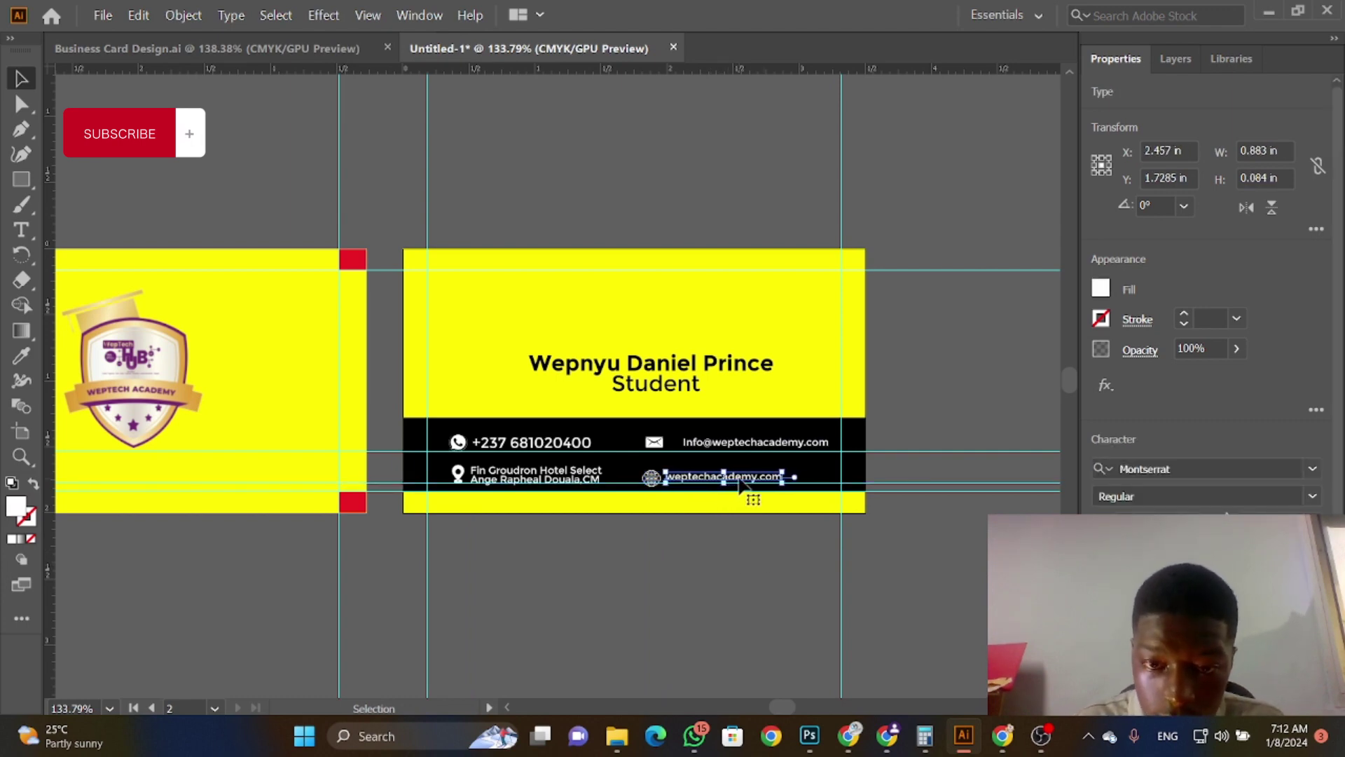
key(Down)
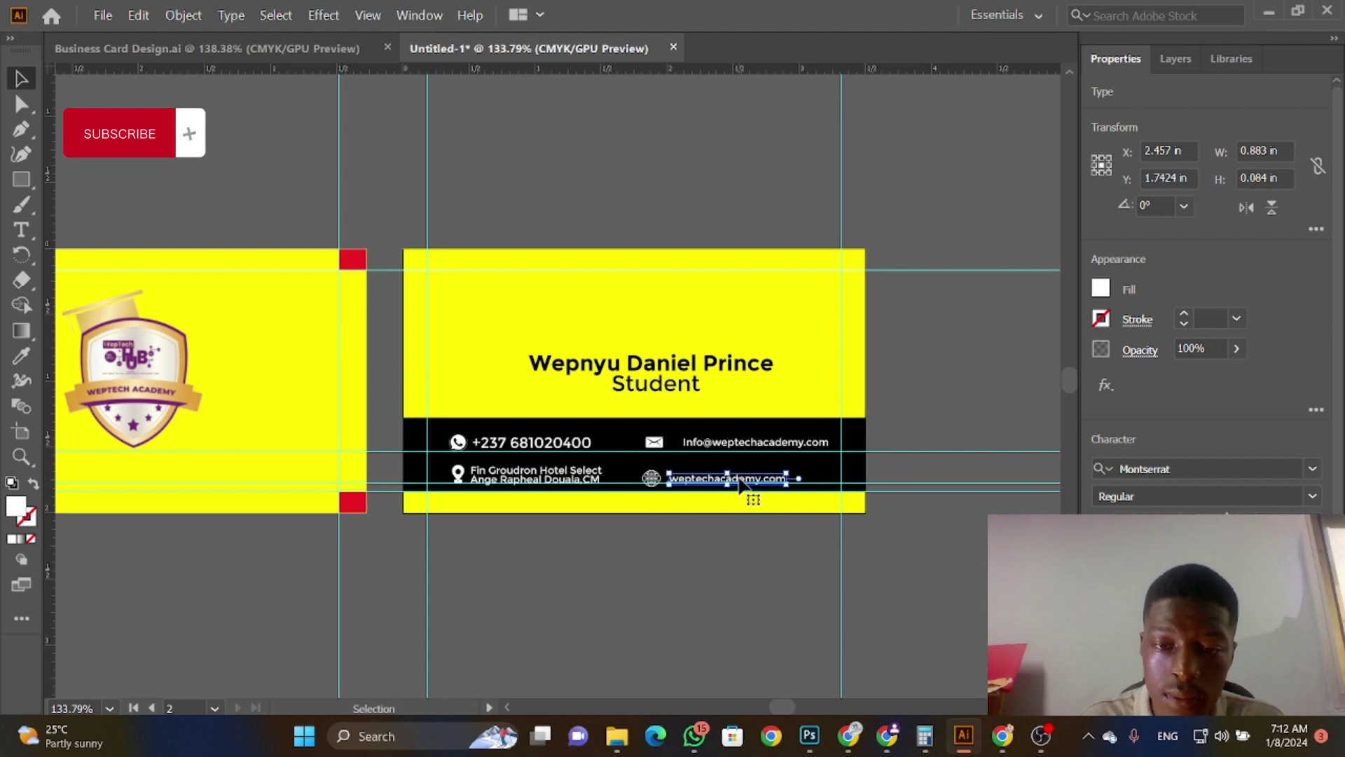
click(736, 447)
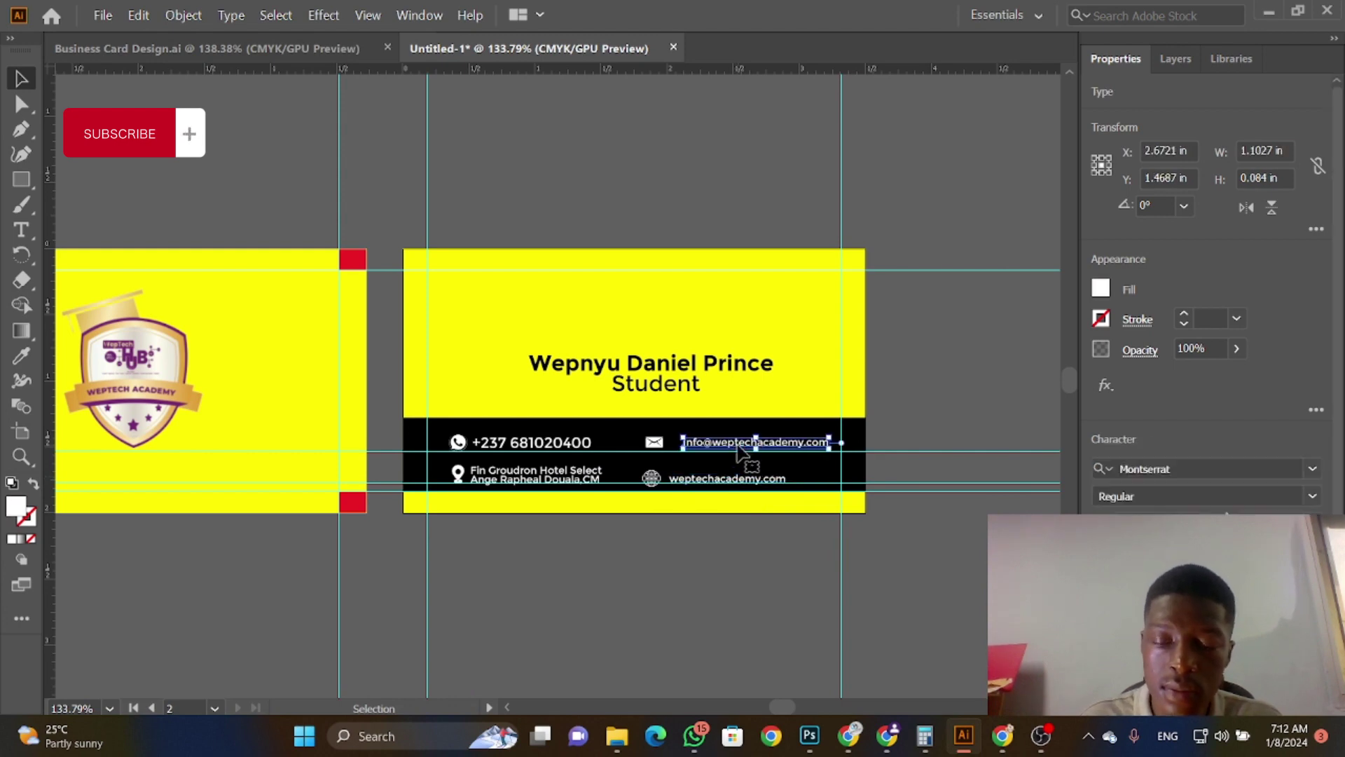
key(Left)
key(Left)
key(Left)
key(Left)
key(Left)
key(Left)
key(Left)
key(Left)
key(Left)
key(Left)
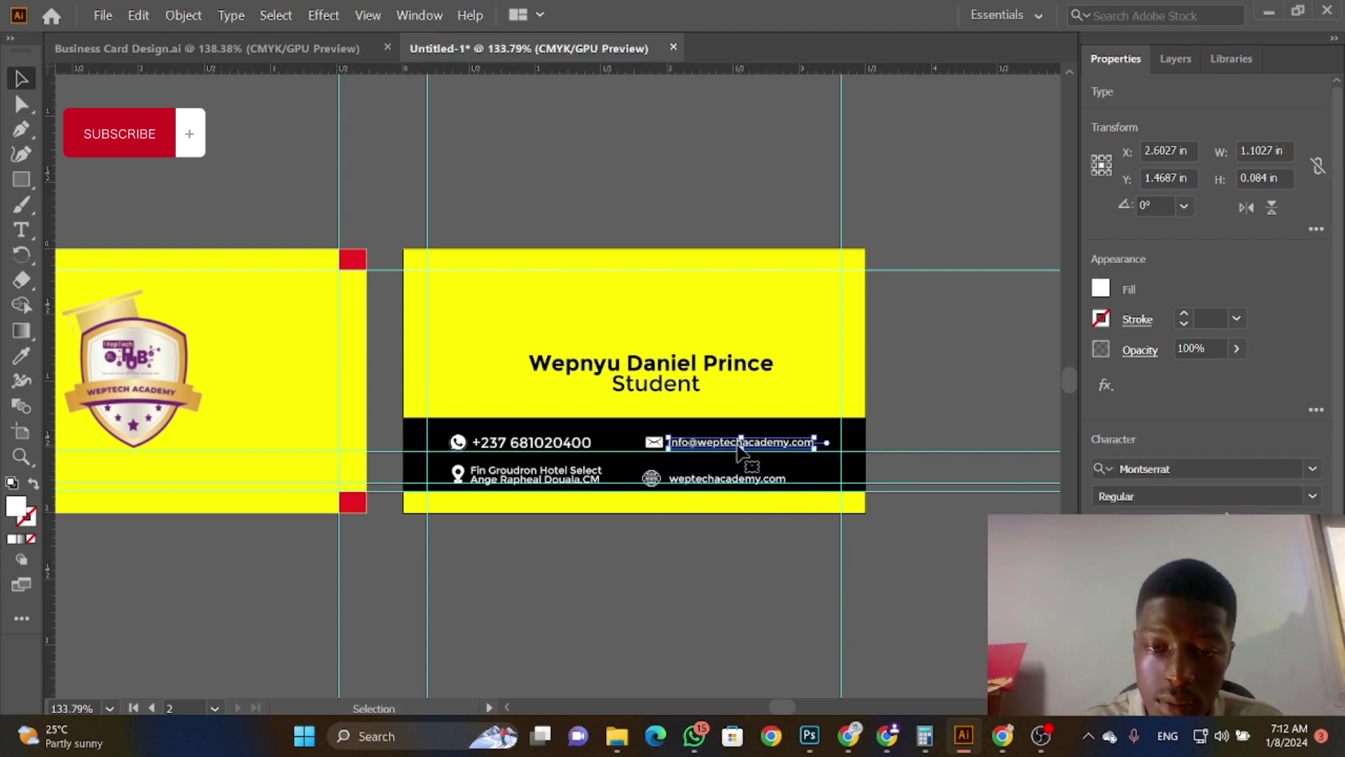
key(Right)
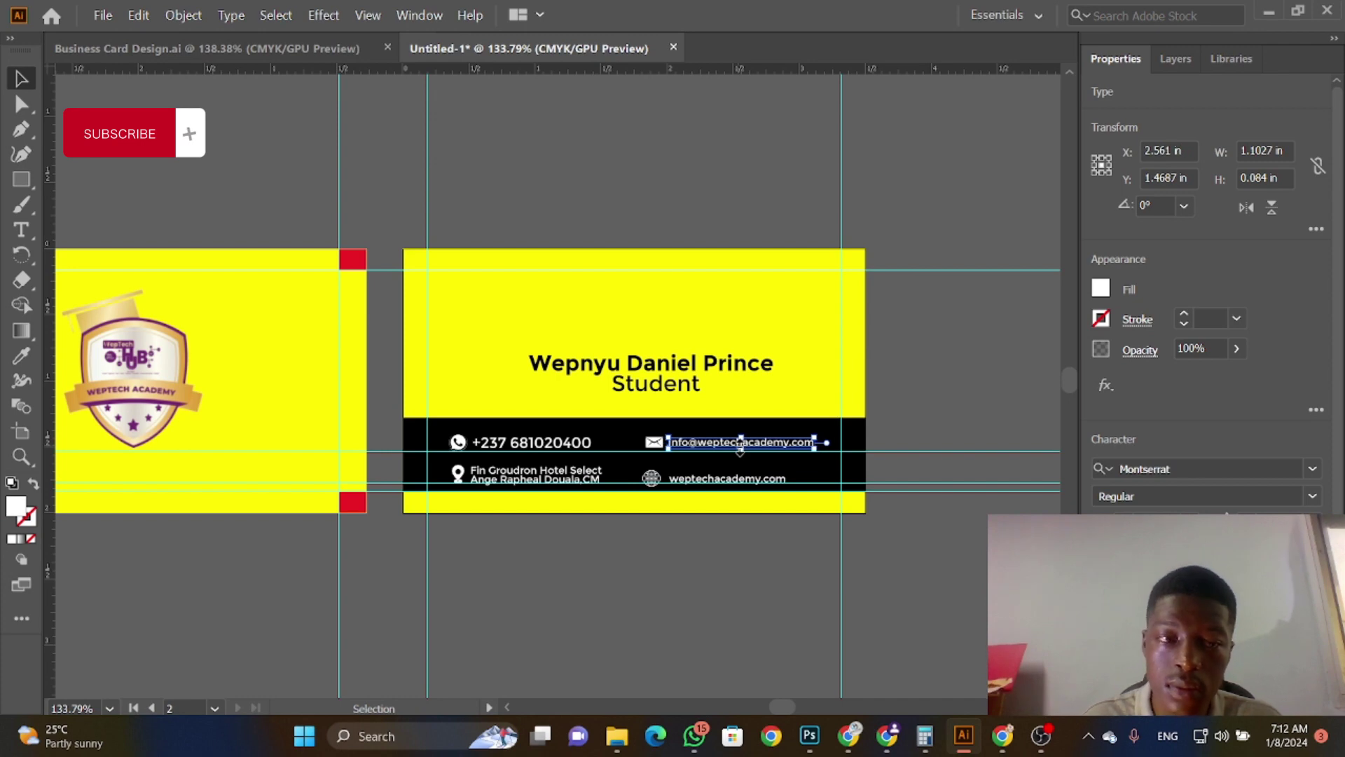
click(778, 543)
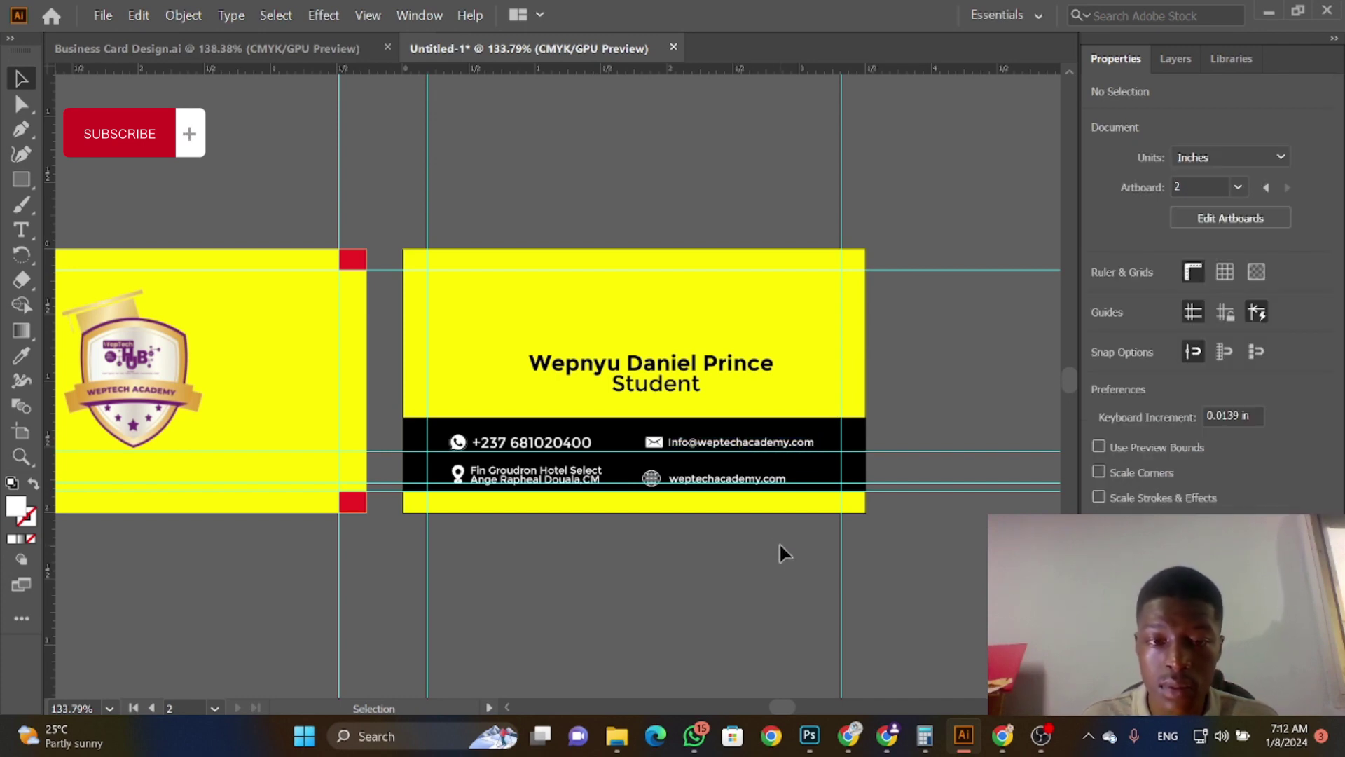
Step: Raise the name on the back card and tuck the Student title directly beneath it
drag(673, 363, 662, 340)
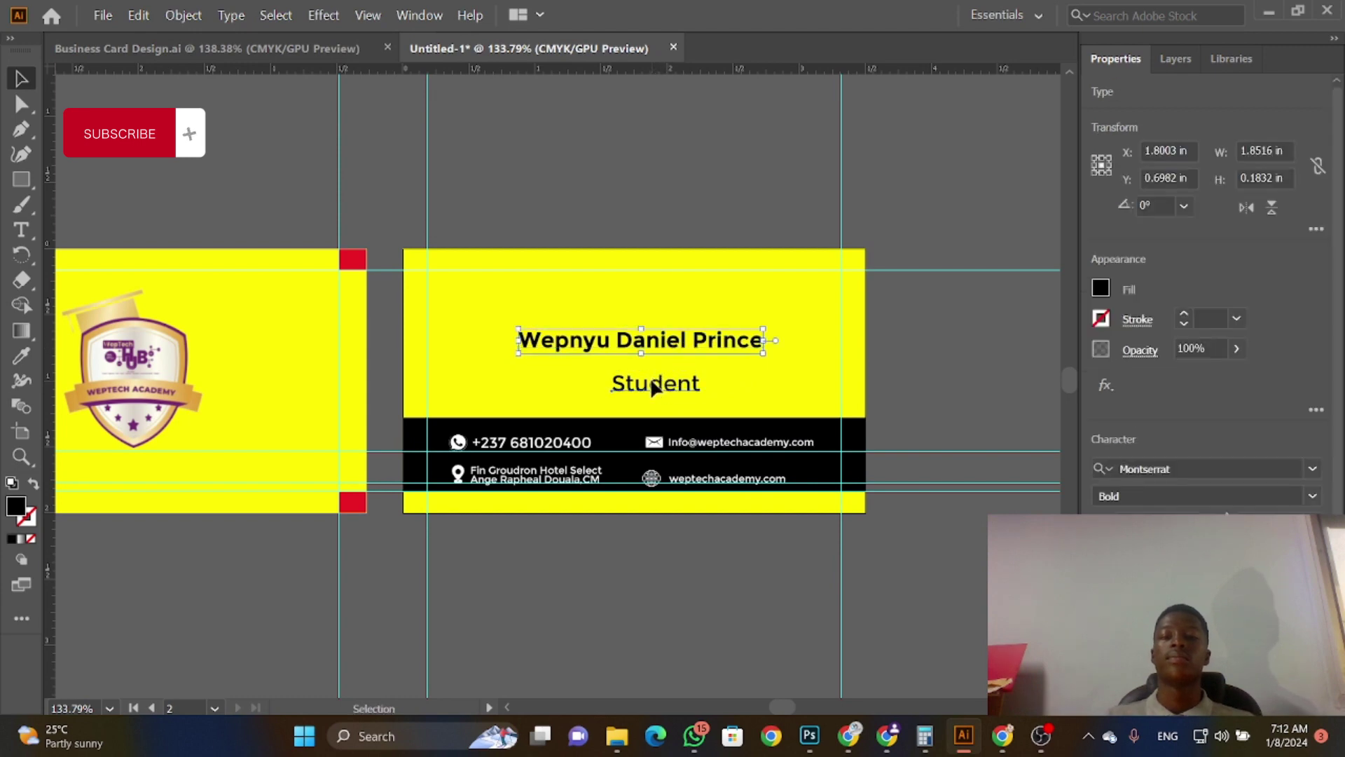
drag(653, 387, 641, 371)
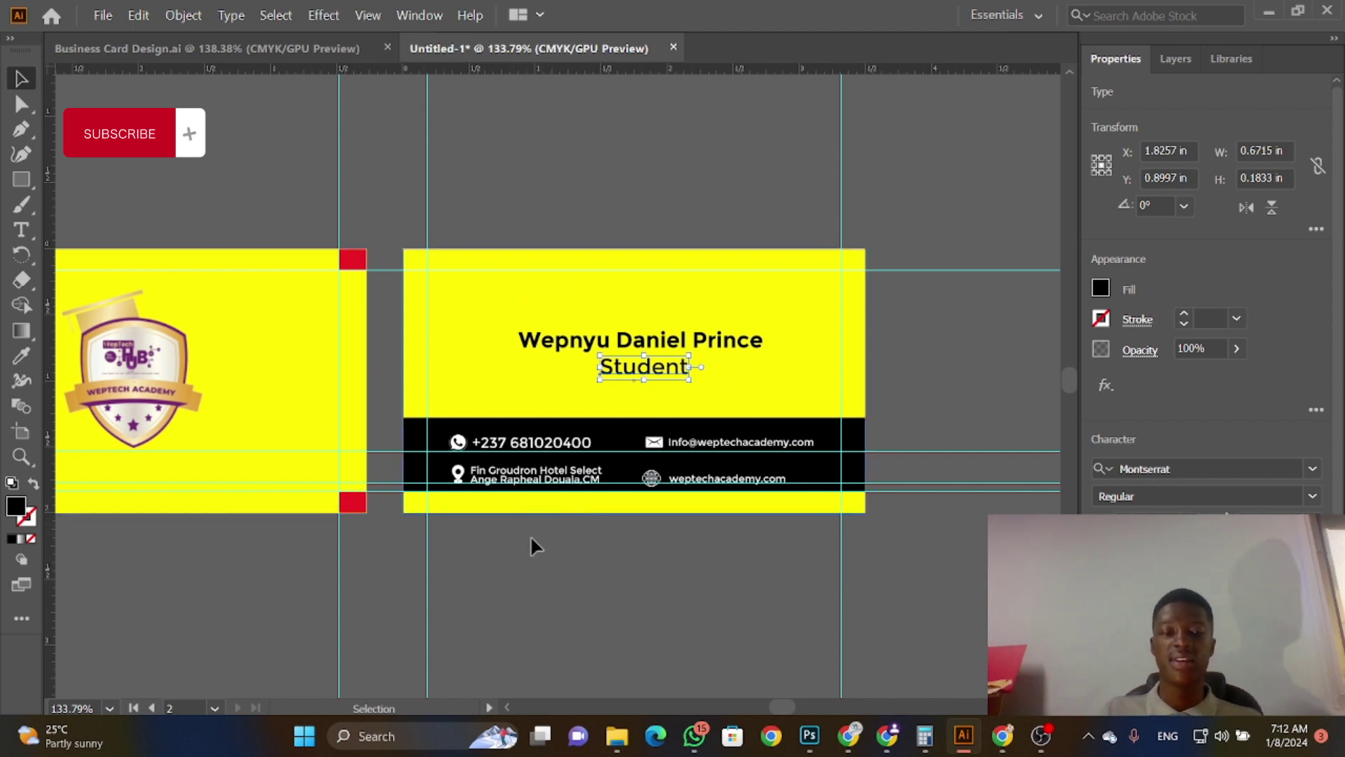
mouse_move(784, 708)
mouse_down()
mouse_move(732, 715)
mouse_move(774, 706)
mouse_up()
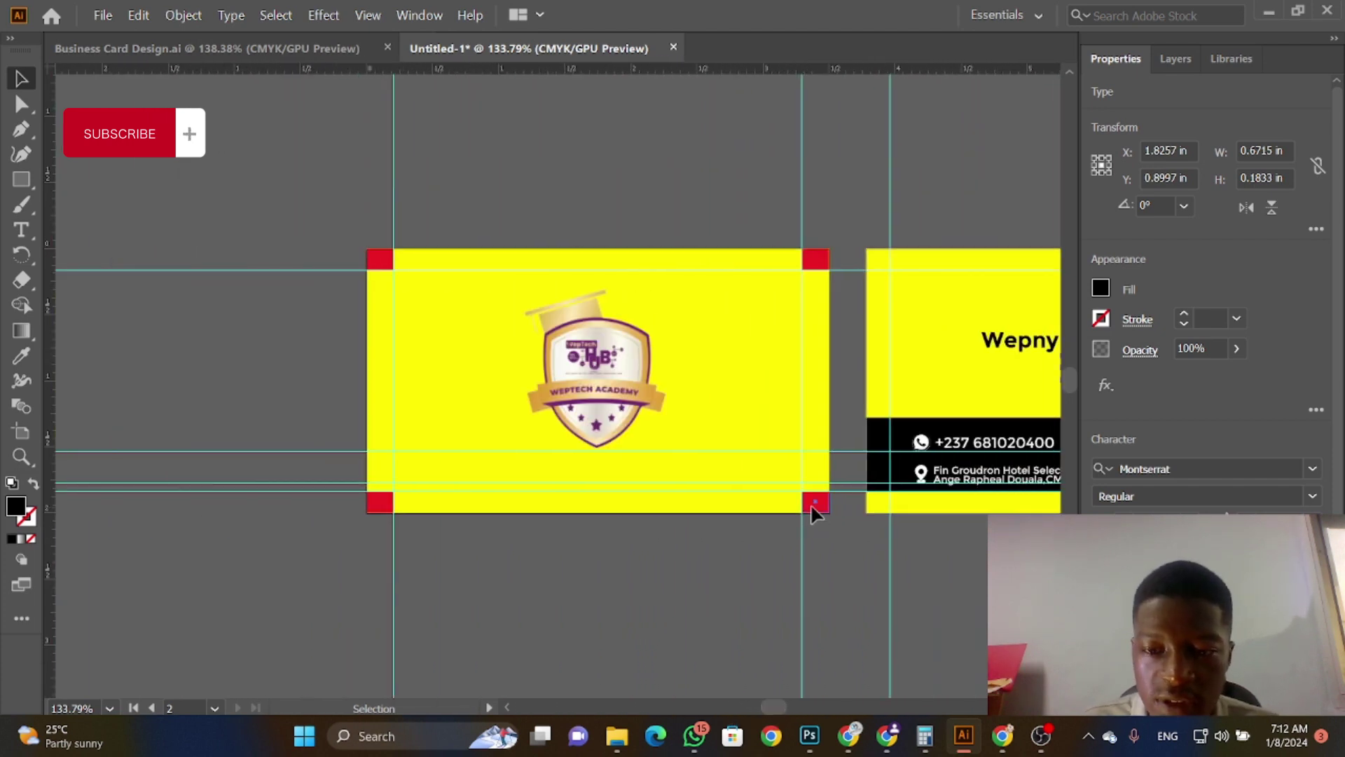
Step: Send all four red corner squares behind the yellow front card with Ctrl+Shift+[
click(815, 503)
key(ctrl+shift+bracketleft)
click(826, 385)
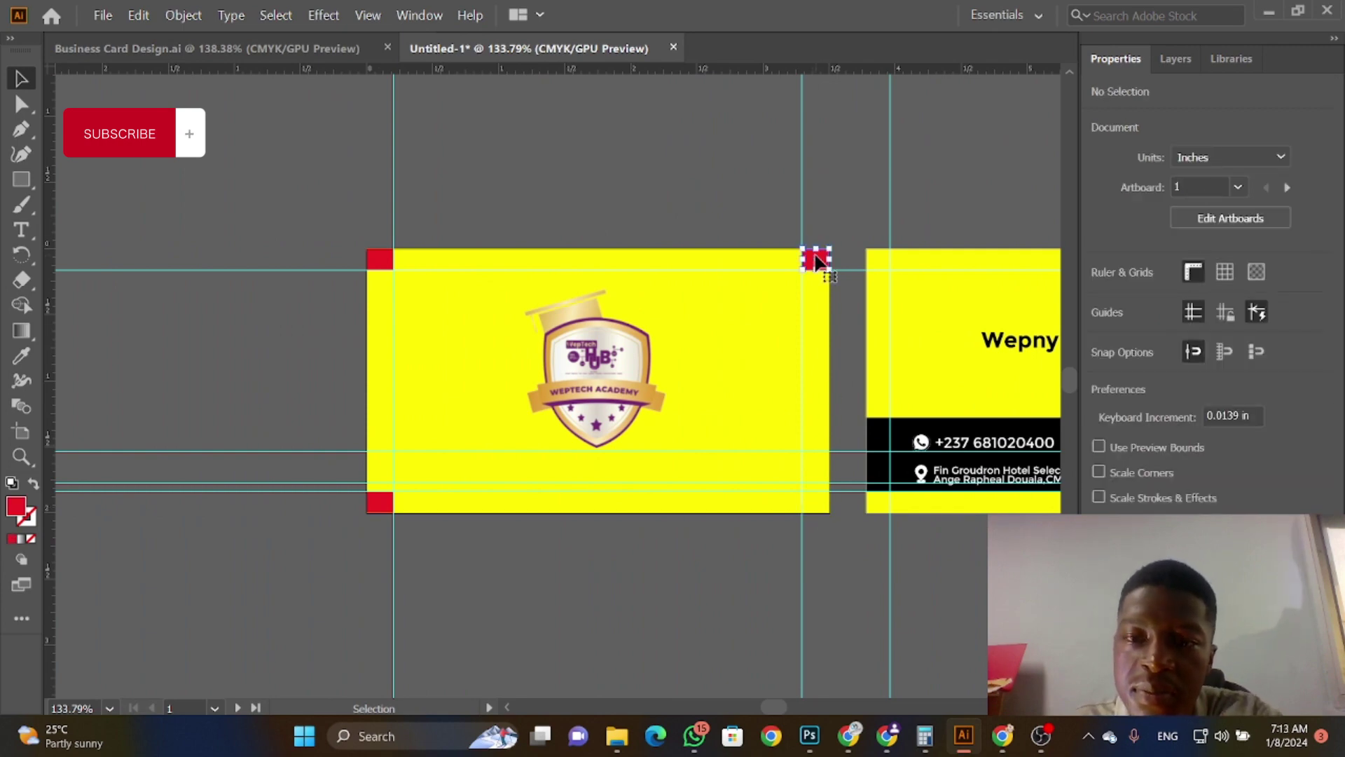
click(816, 260)
key(ctrl+shift+bracketleft)
click(379, 259)
key(ctrl+shift+bracketleft)
click(380, 340)
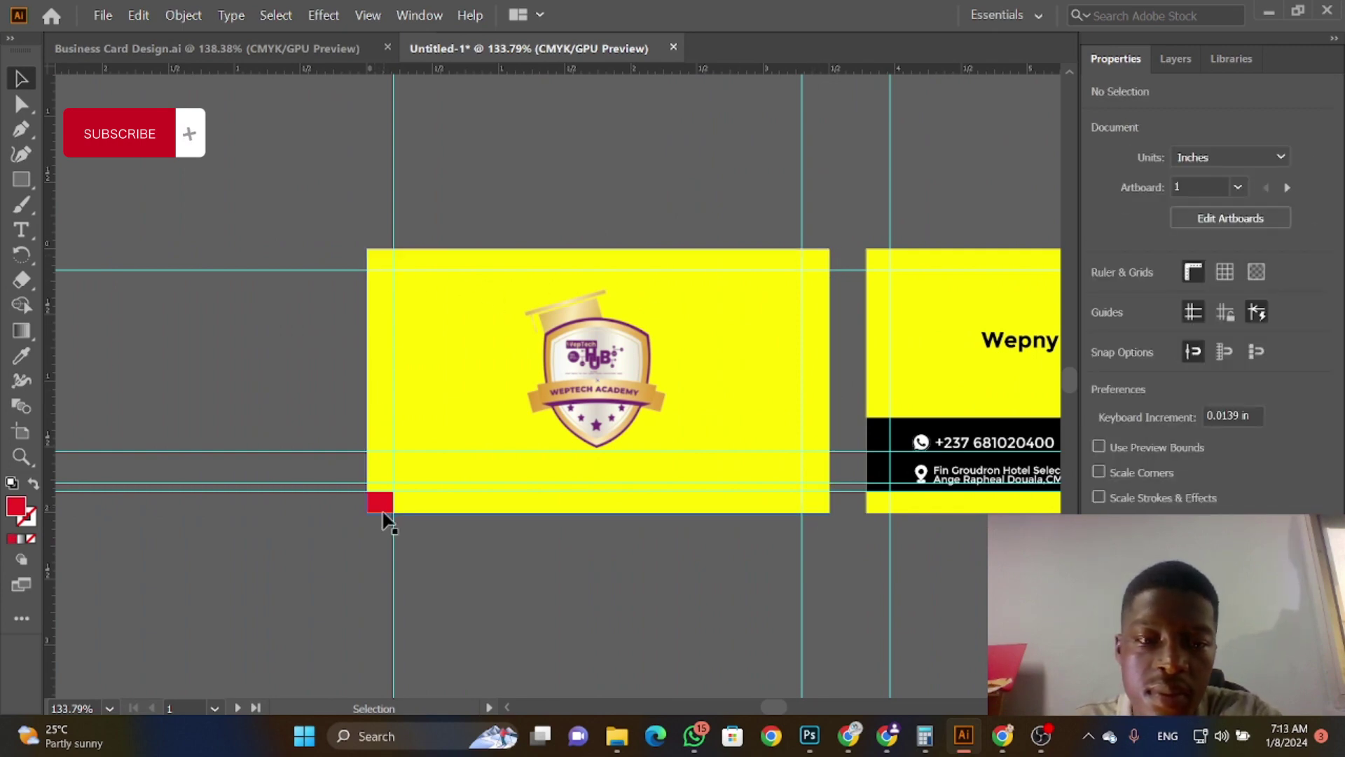
click(382, 506)
key(ctrl+shift+bracketleft)
click(386, 519)
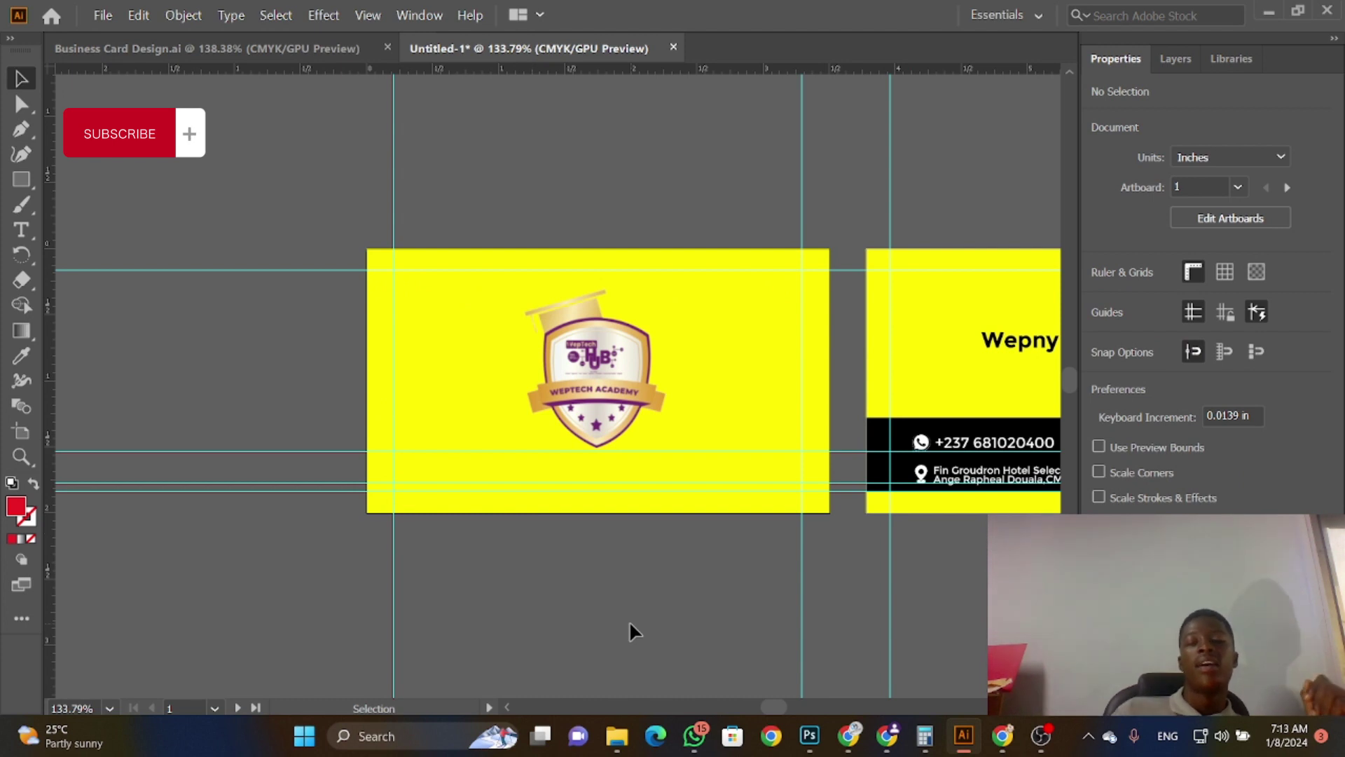
Step: Scroll right to view both finished card artboards
scroll(1001, 722, right, 3)
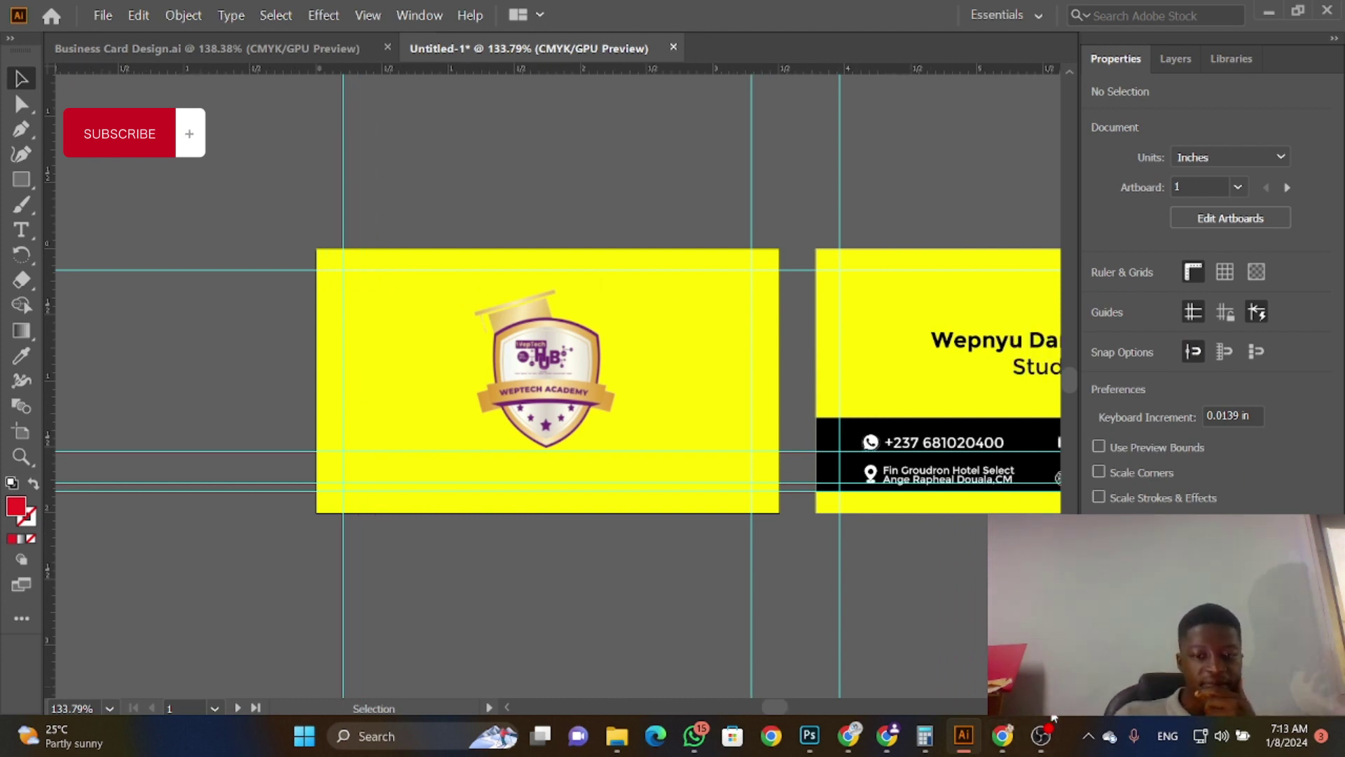
scroll(1054, 718, right, 5)
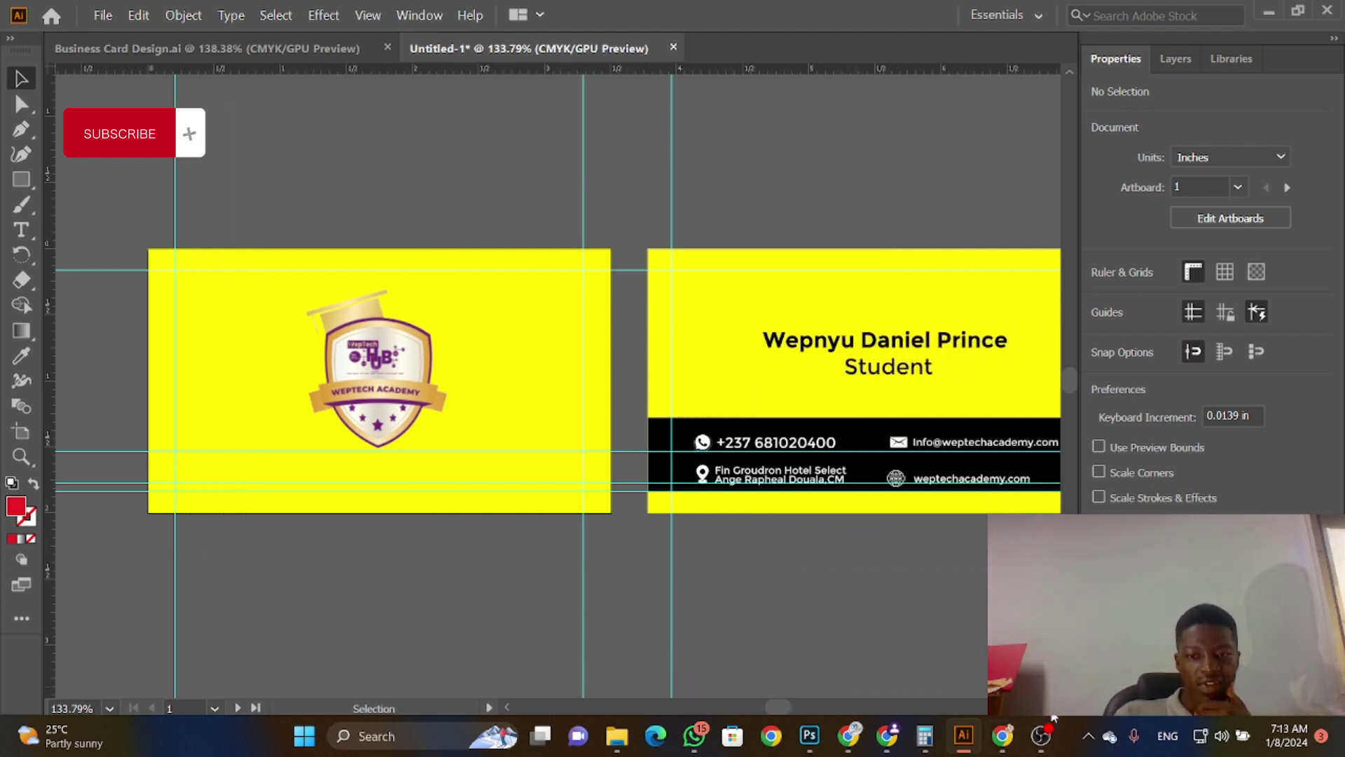
scroll(1054, 718, right, 2)
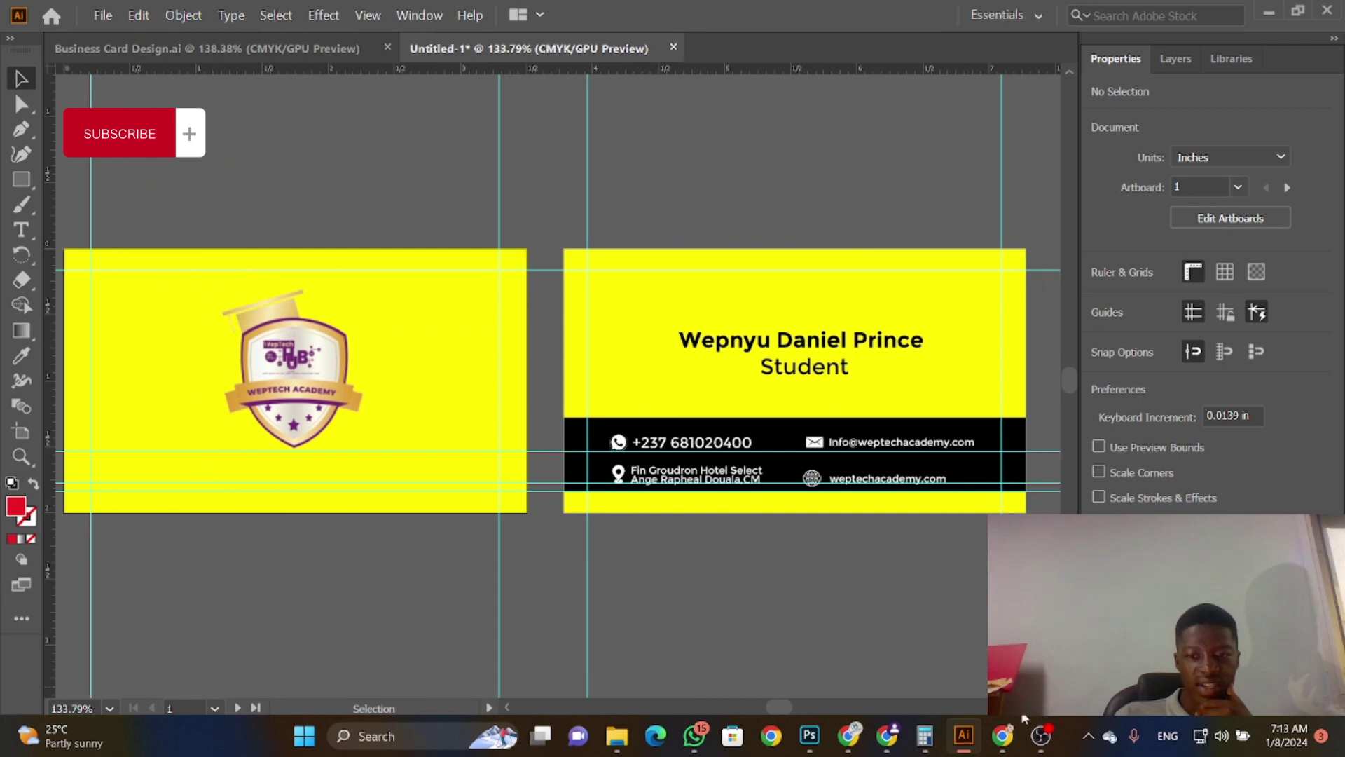
click(509, 705)
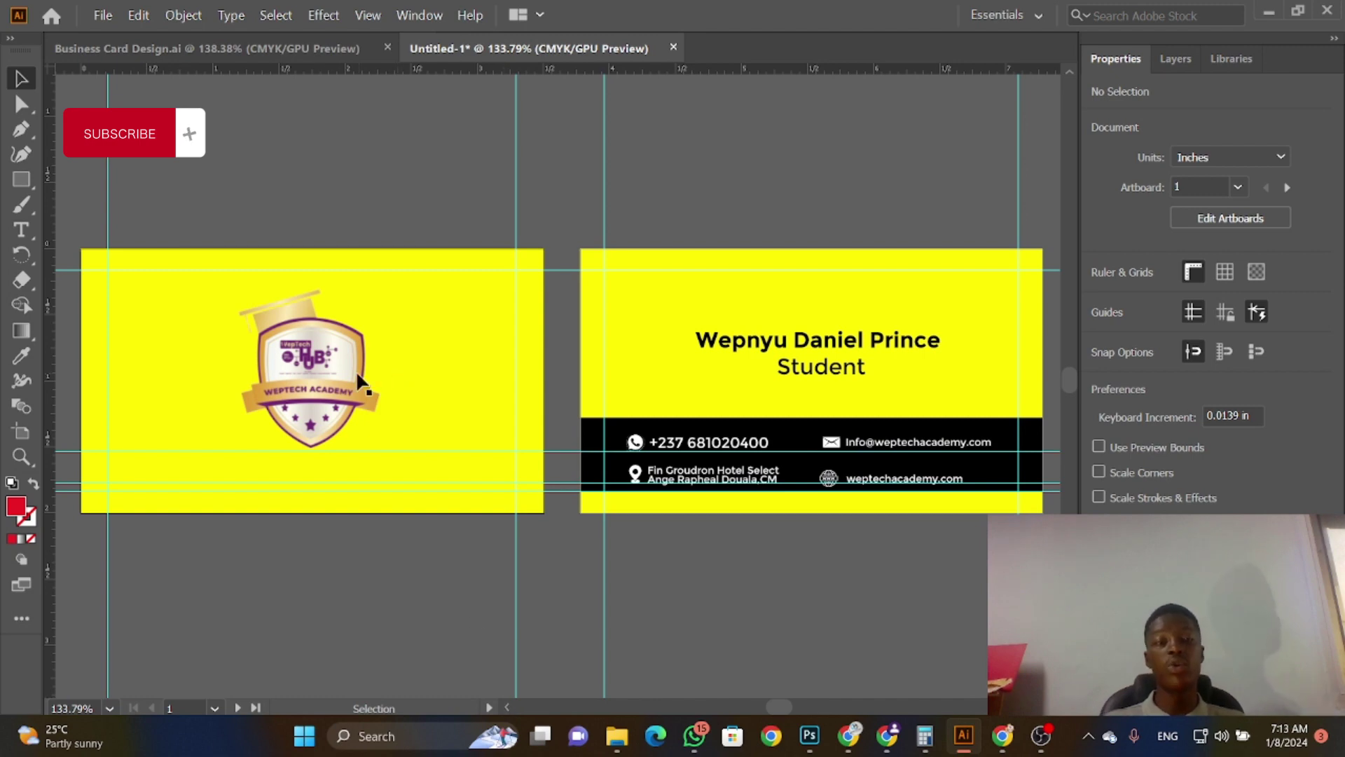
click(194, 46)
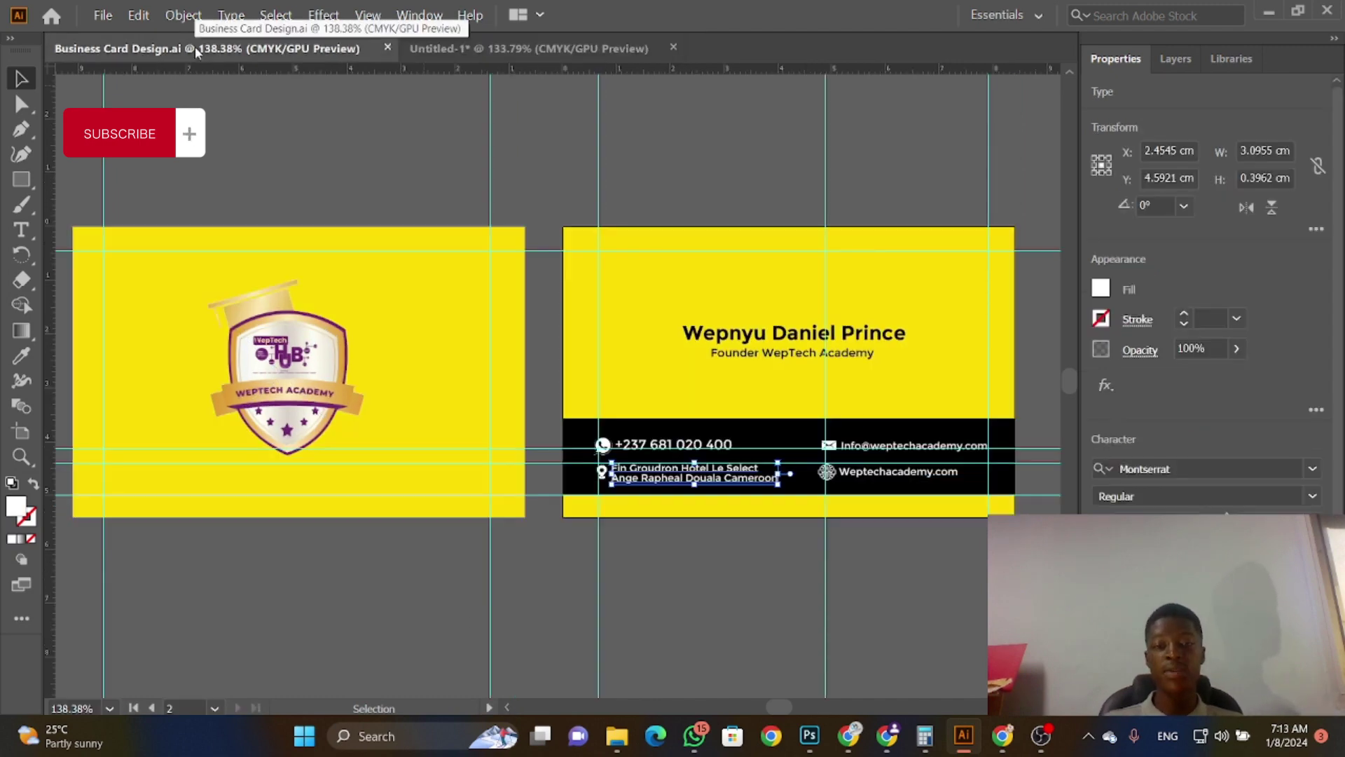
click(421, 49)
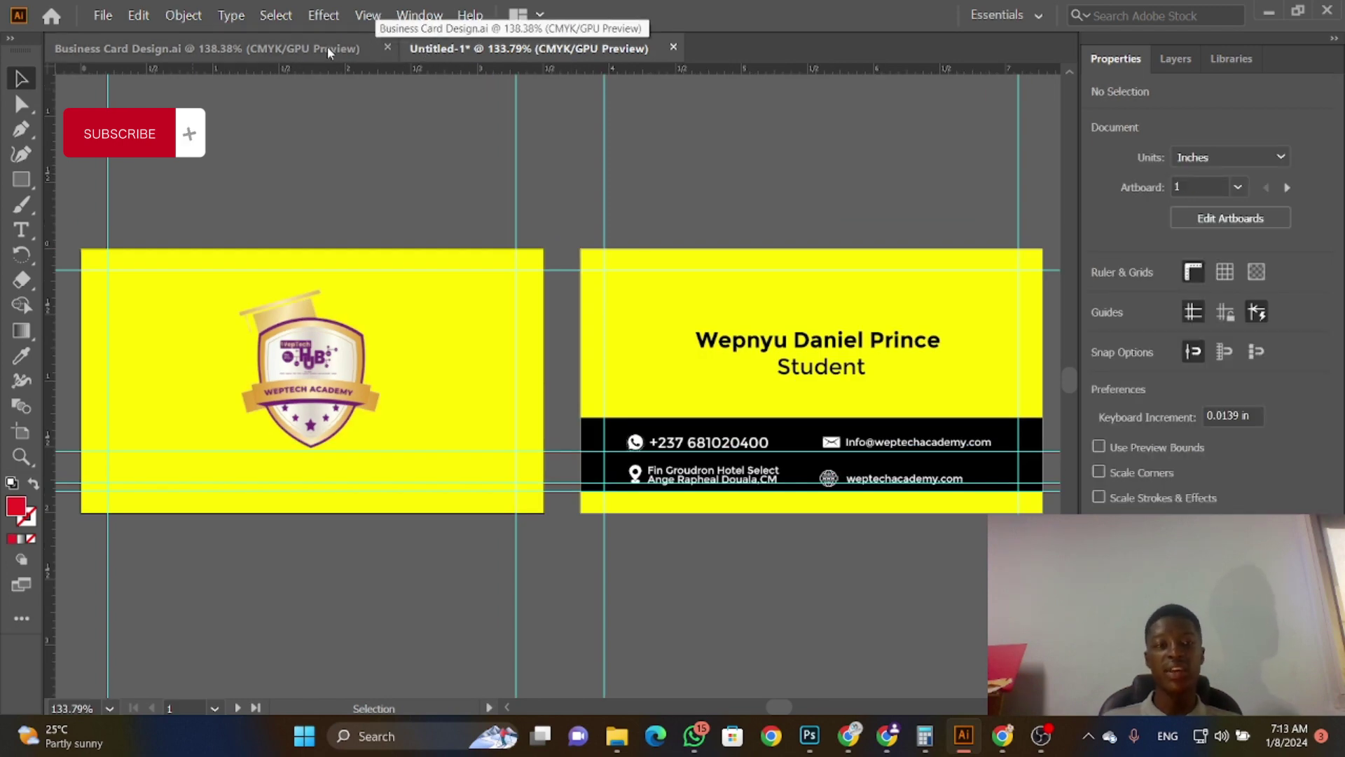
click(326, 47)
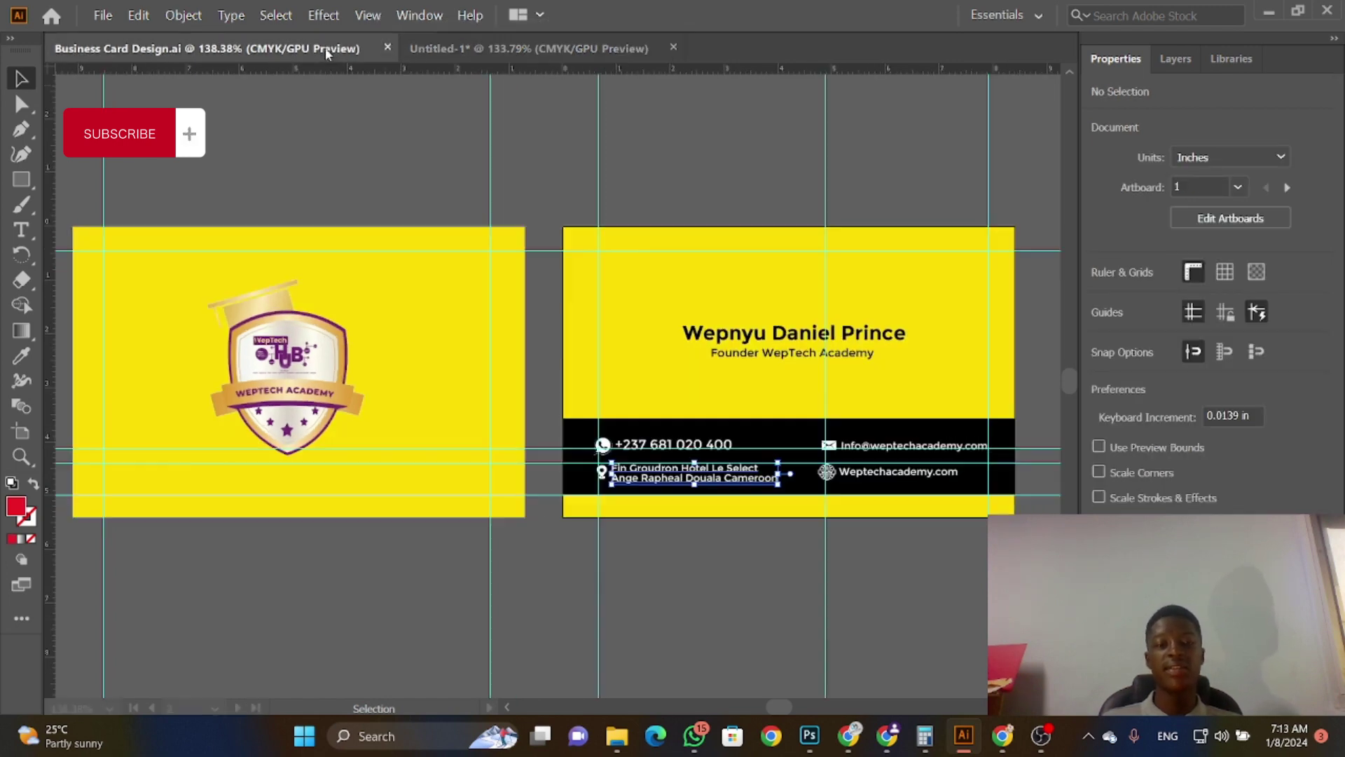
click(472, 51)
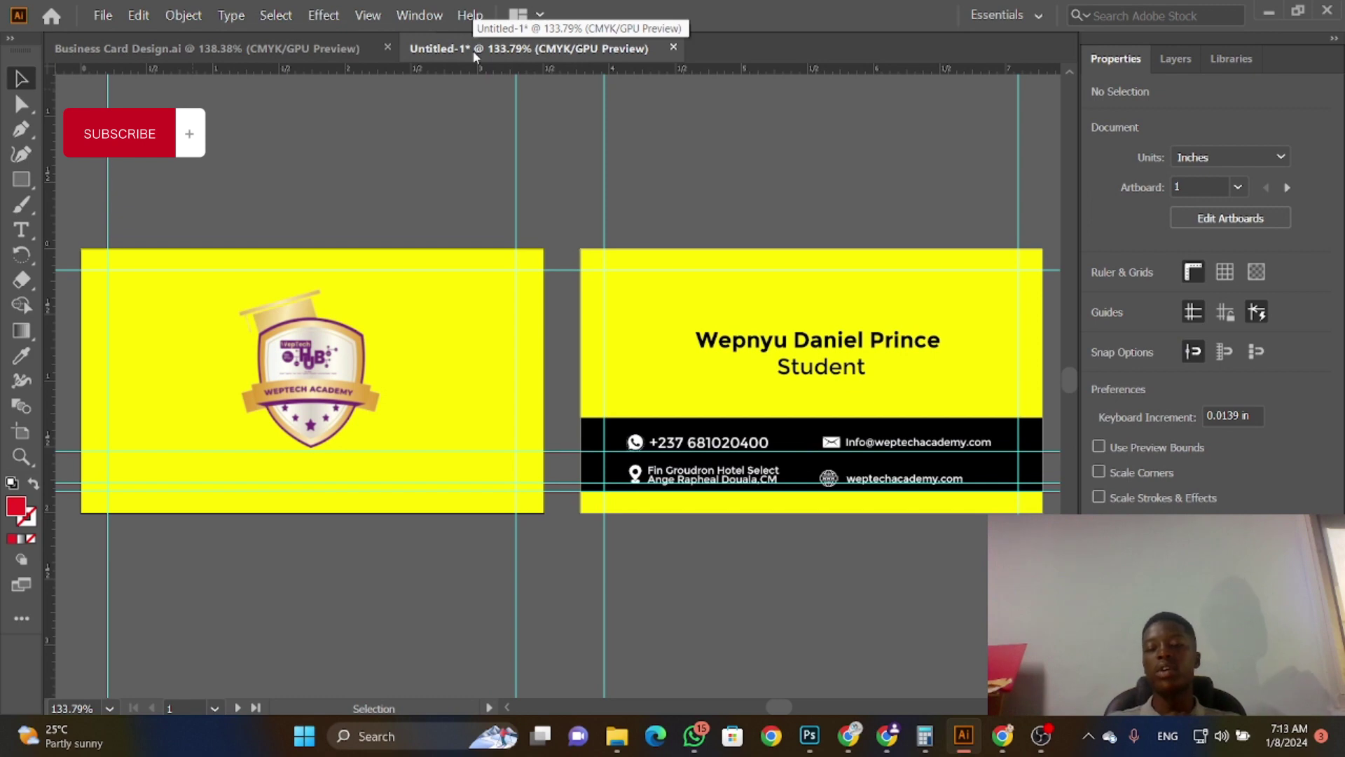